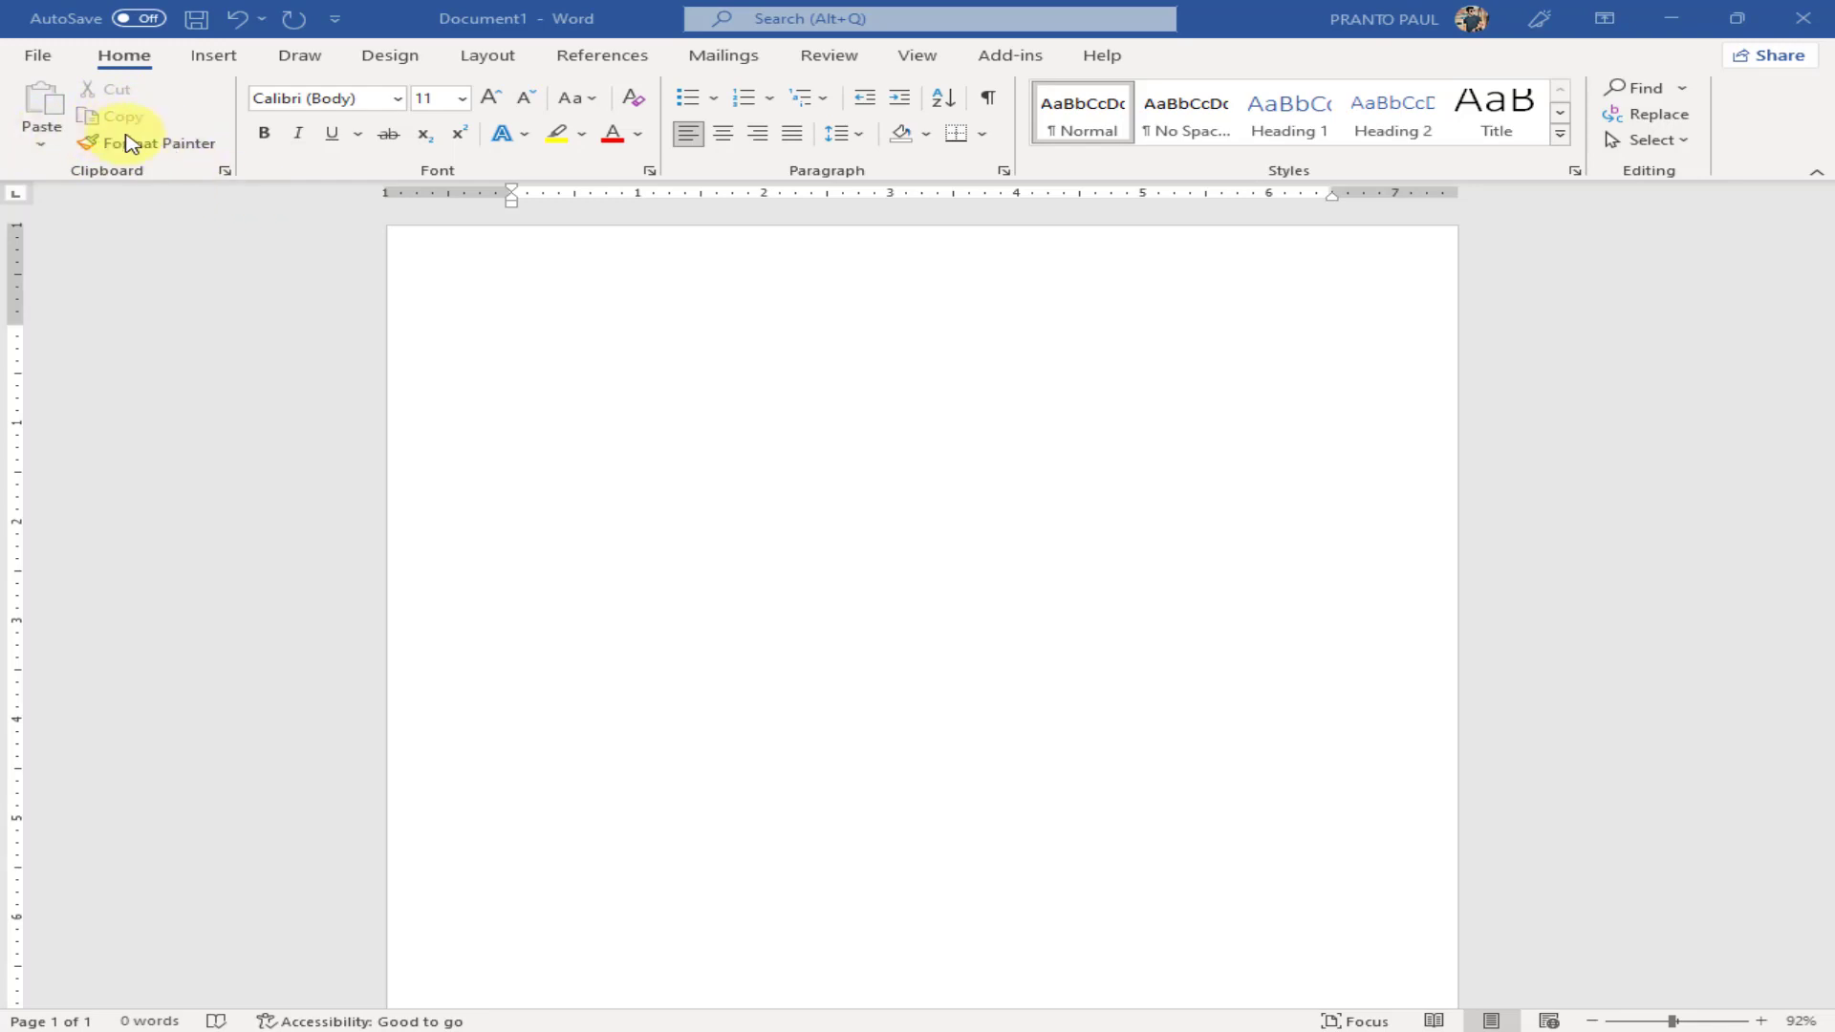
Write "office zone" at the start of the blank document and enlarge the text to size 14
click(600, 385)
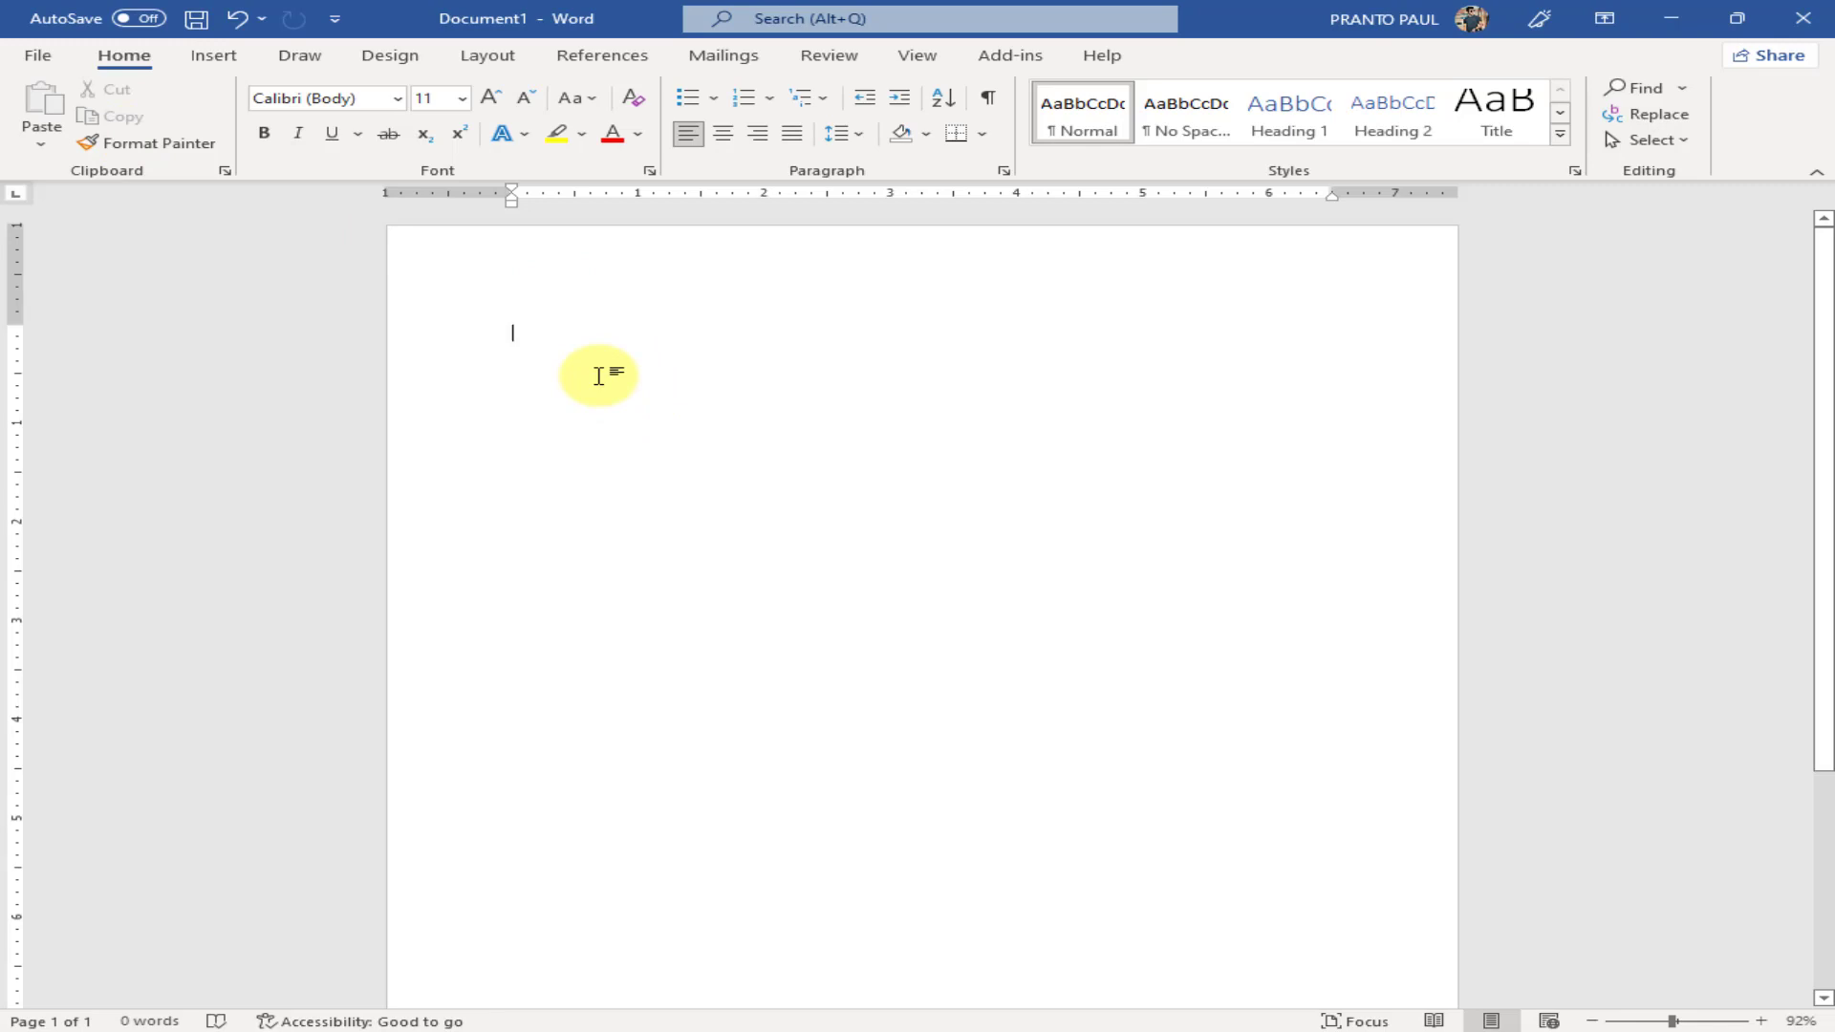
text(office )
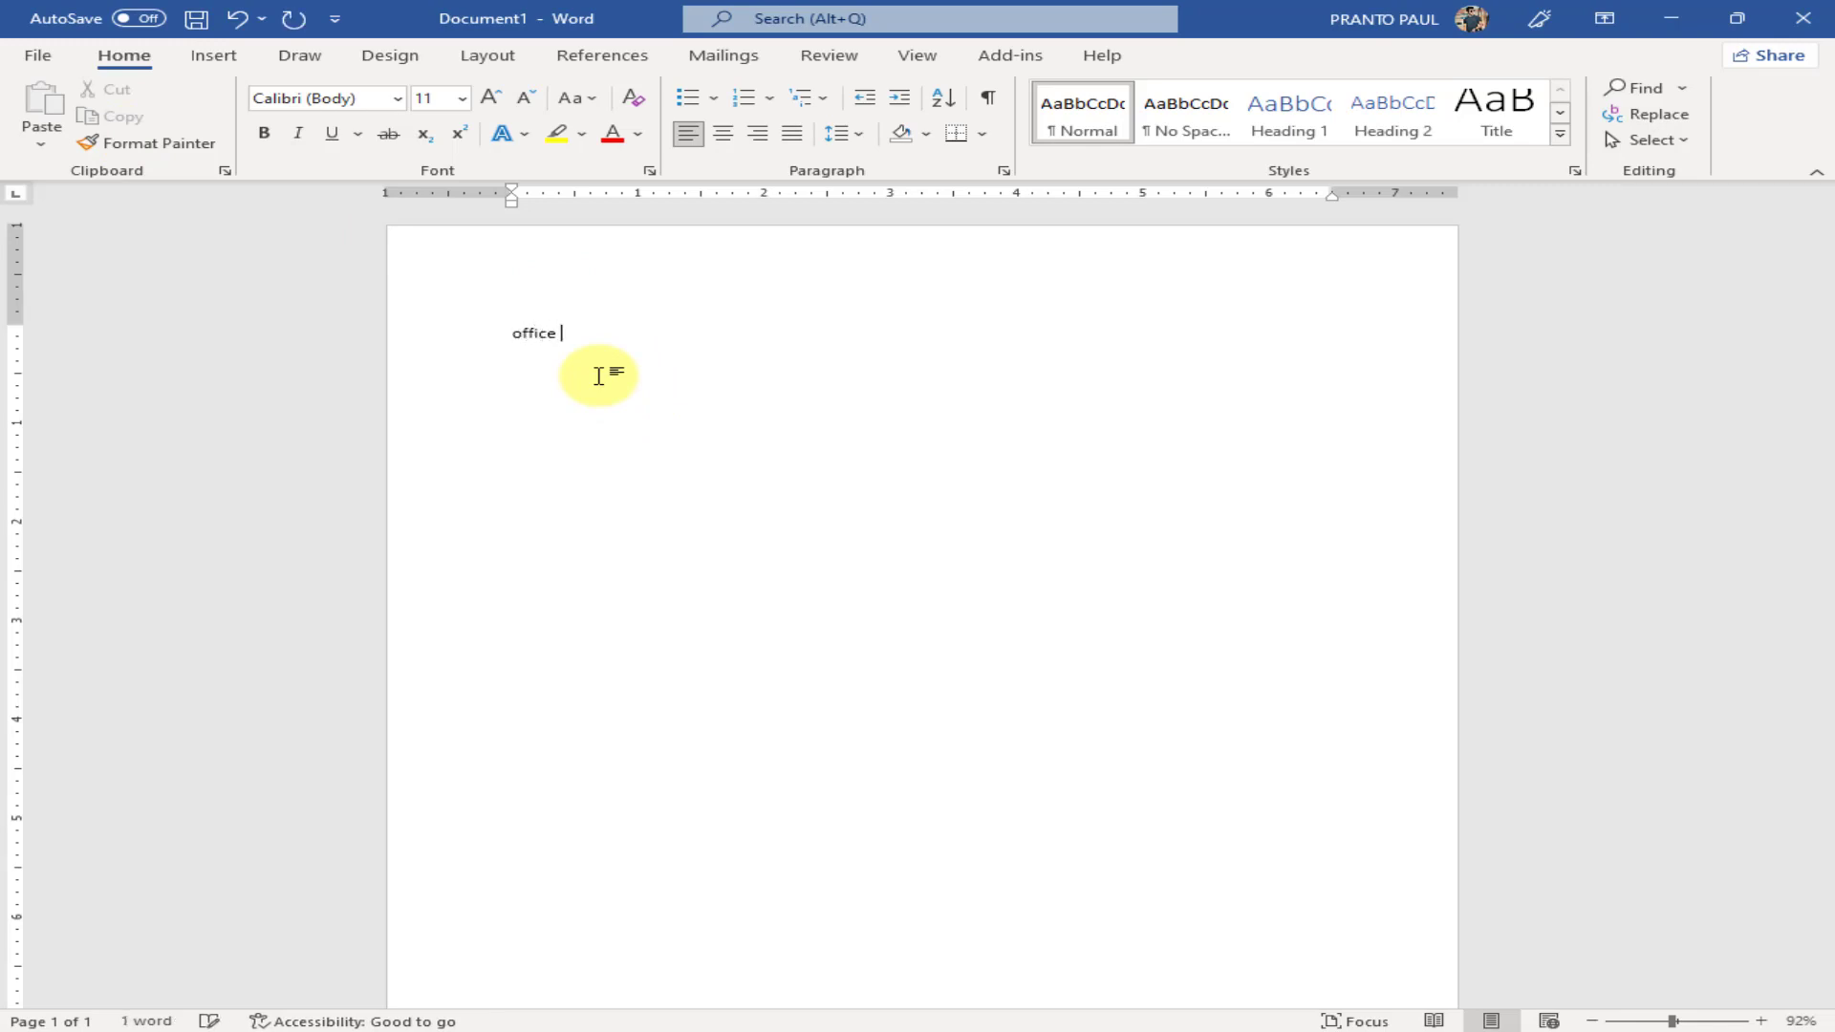
text(zone)
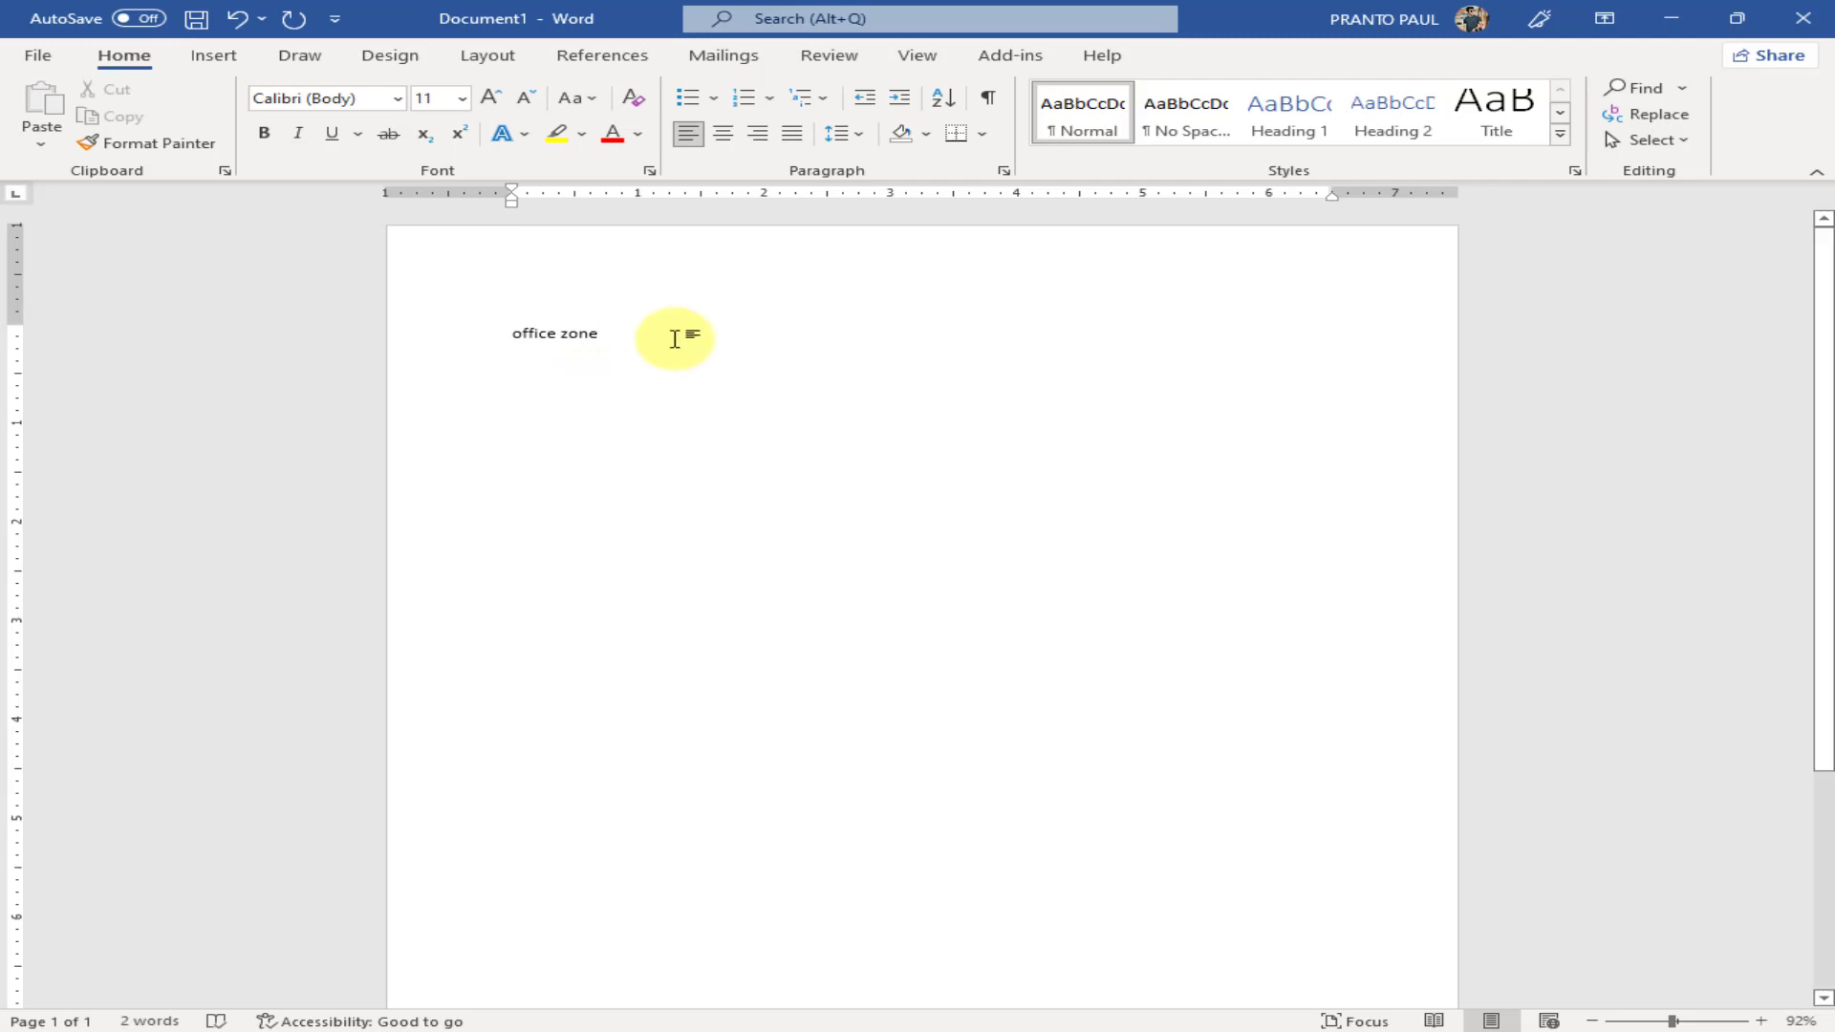
drag(675, 337, 382, 336)
double_click(486, 102)
click(671, 370)
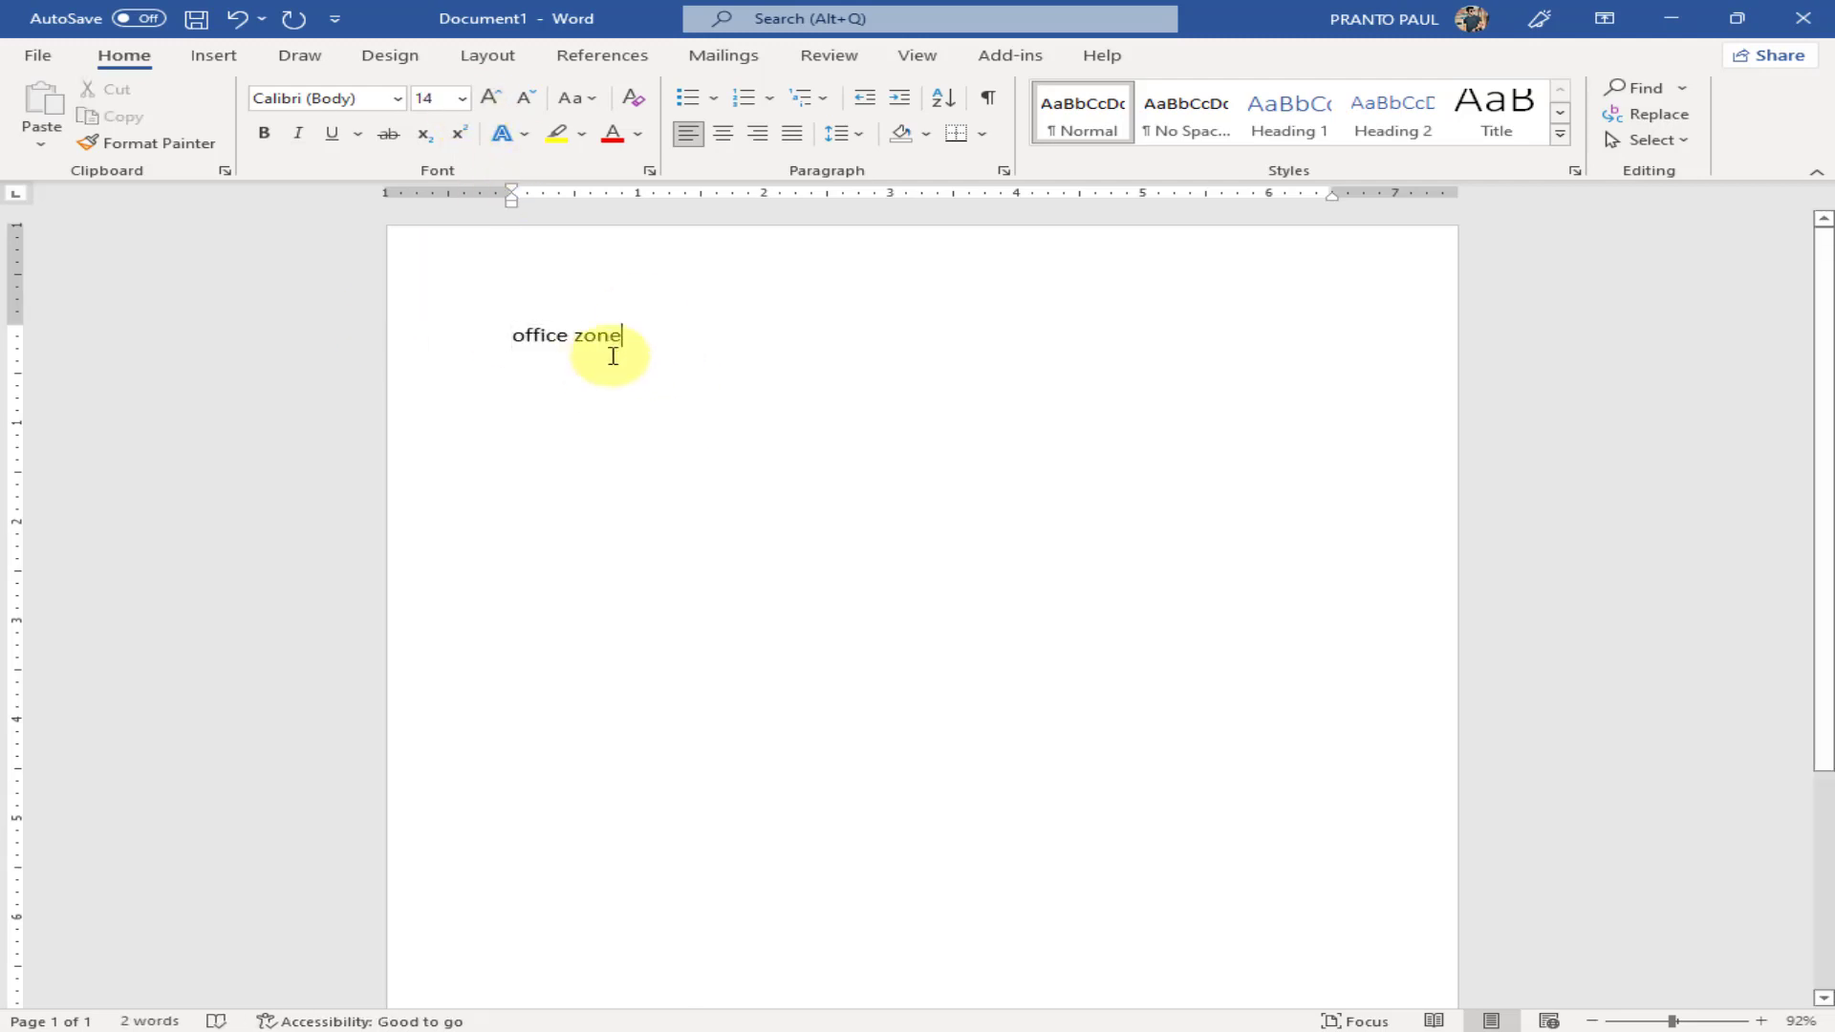
Copy the "office zone" line and paste the copy a few lines below the original
drag(661, 342, 479, 341)
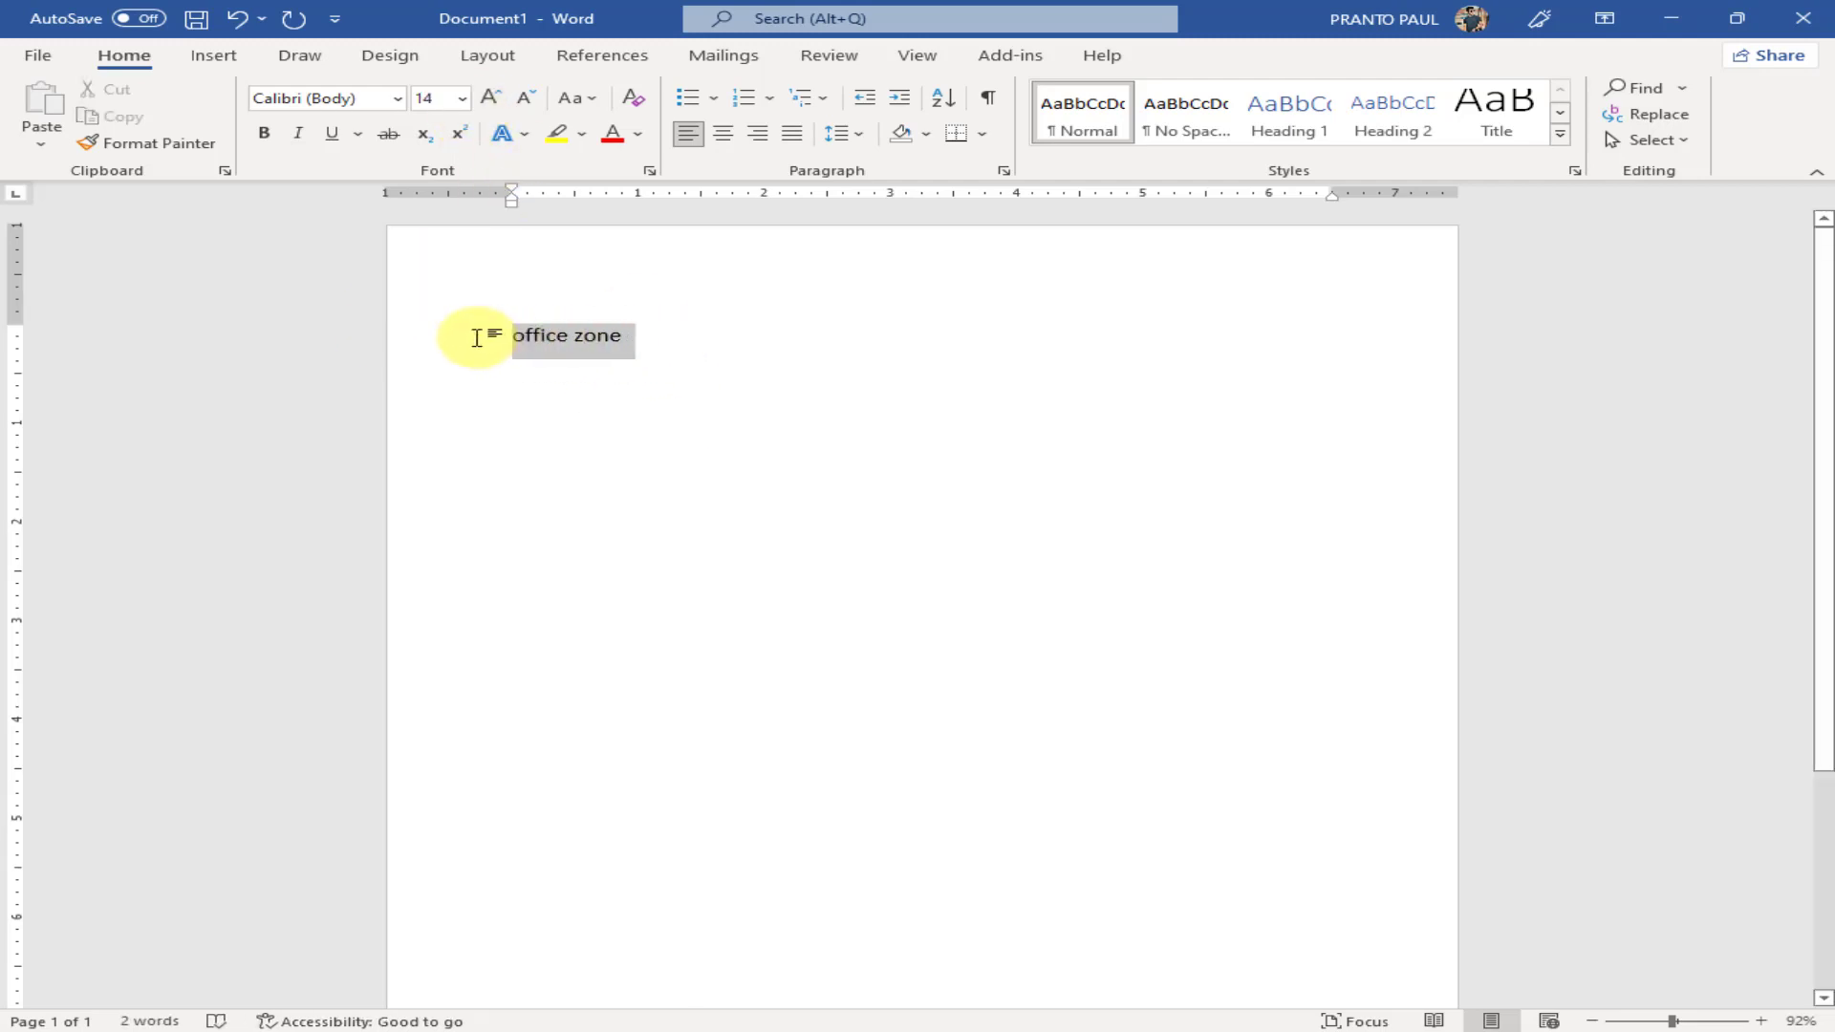
click(644, 354)
drag(644, 355, 467, 344)
click(124, 117)
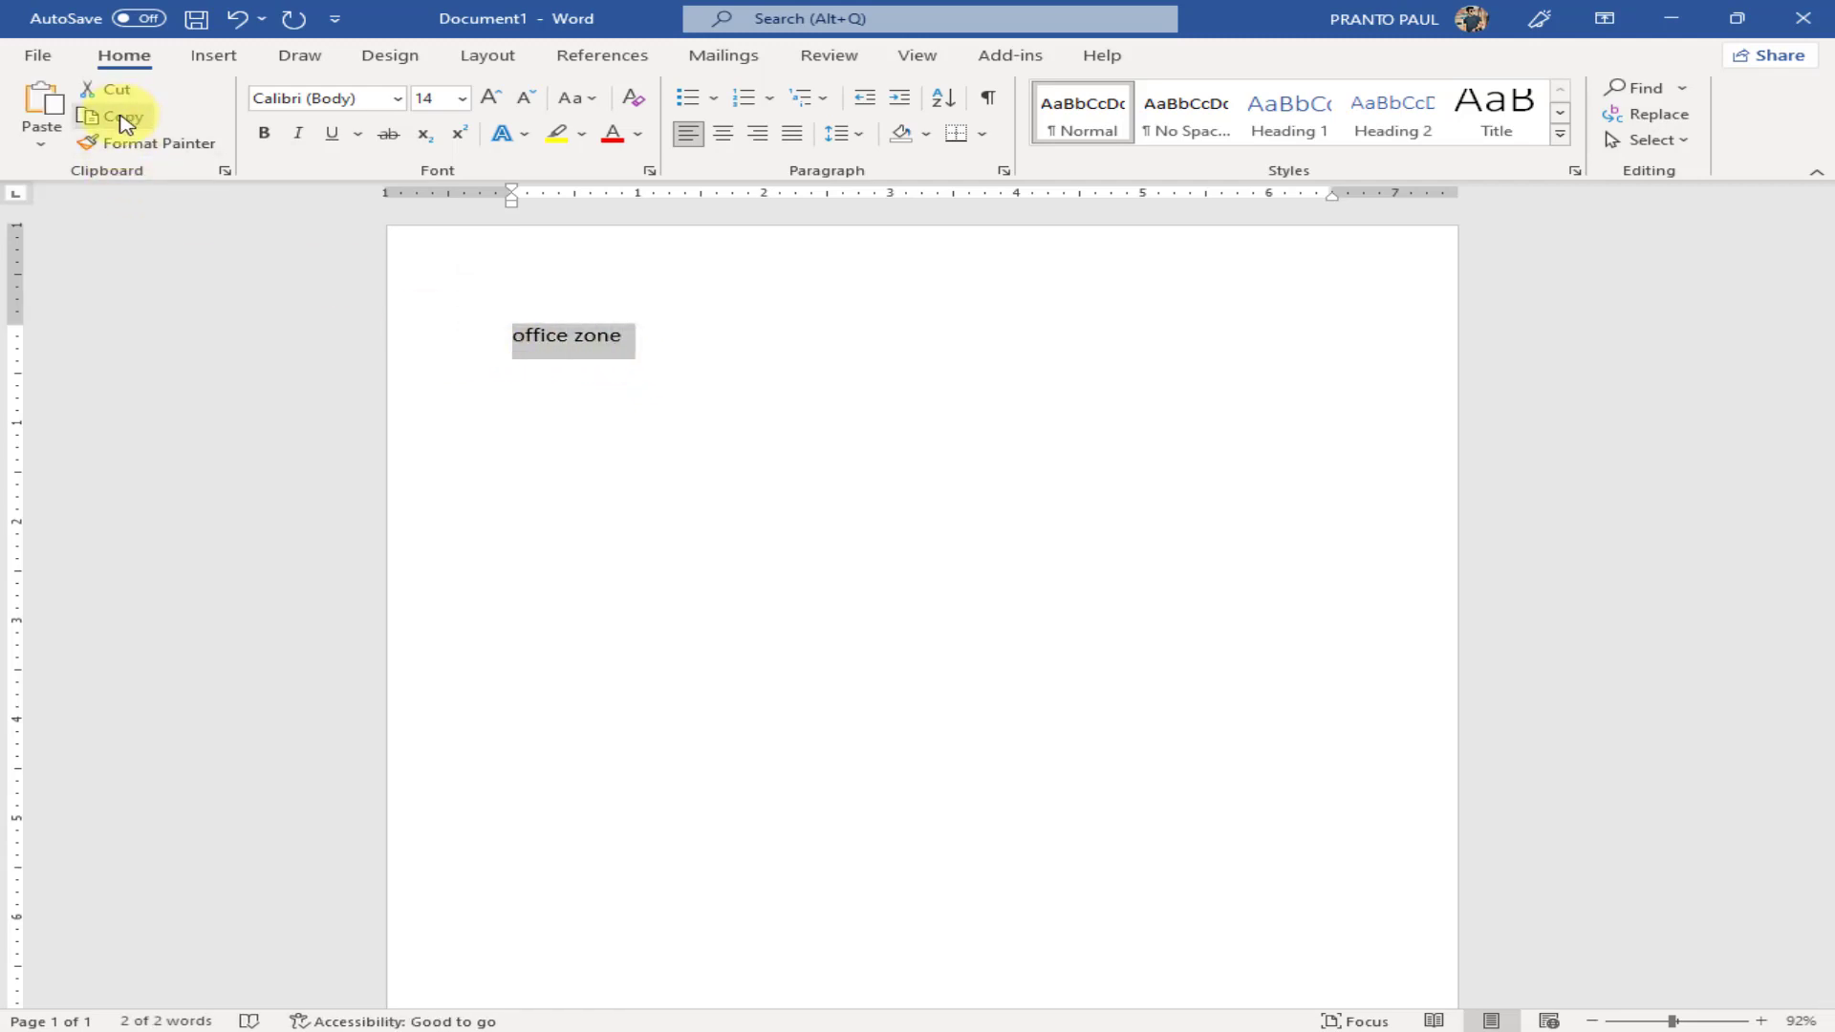
click(623, 334)
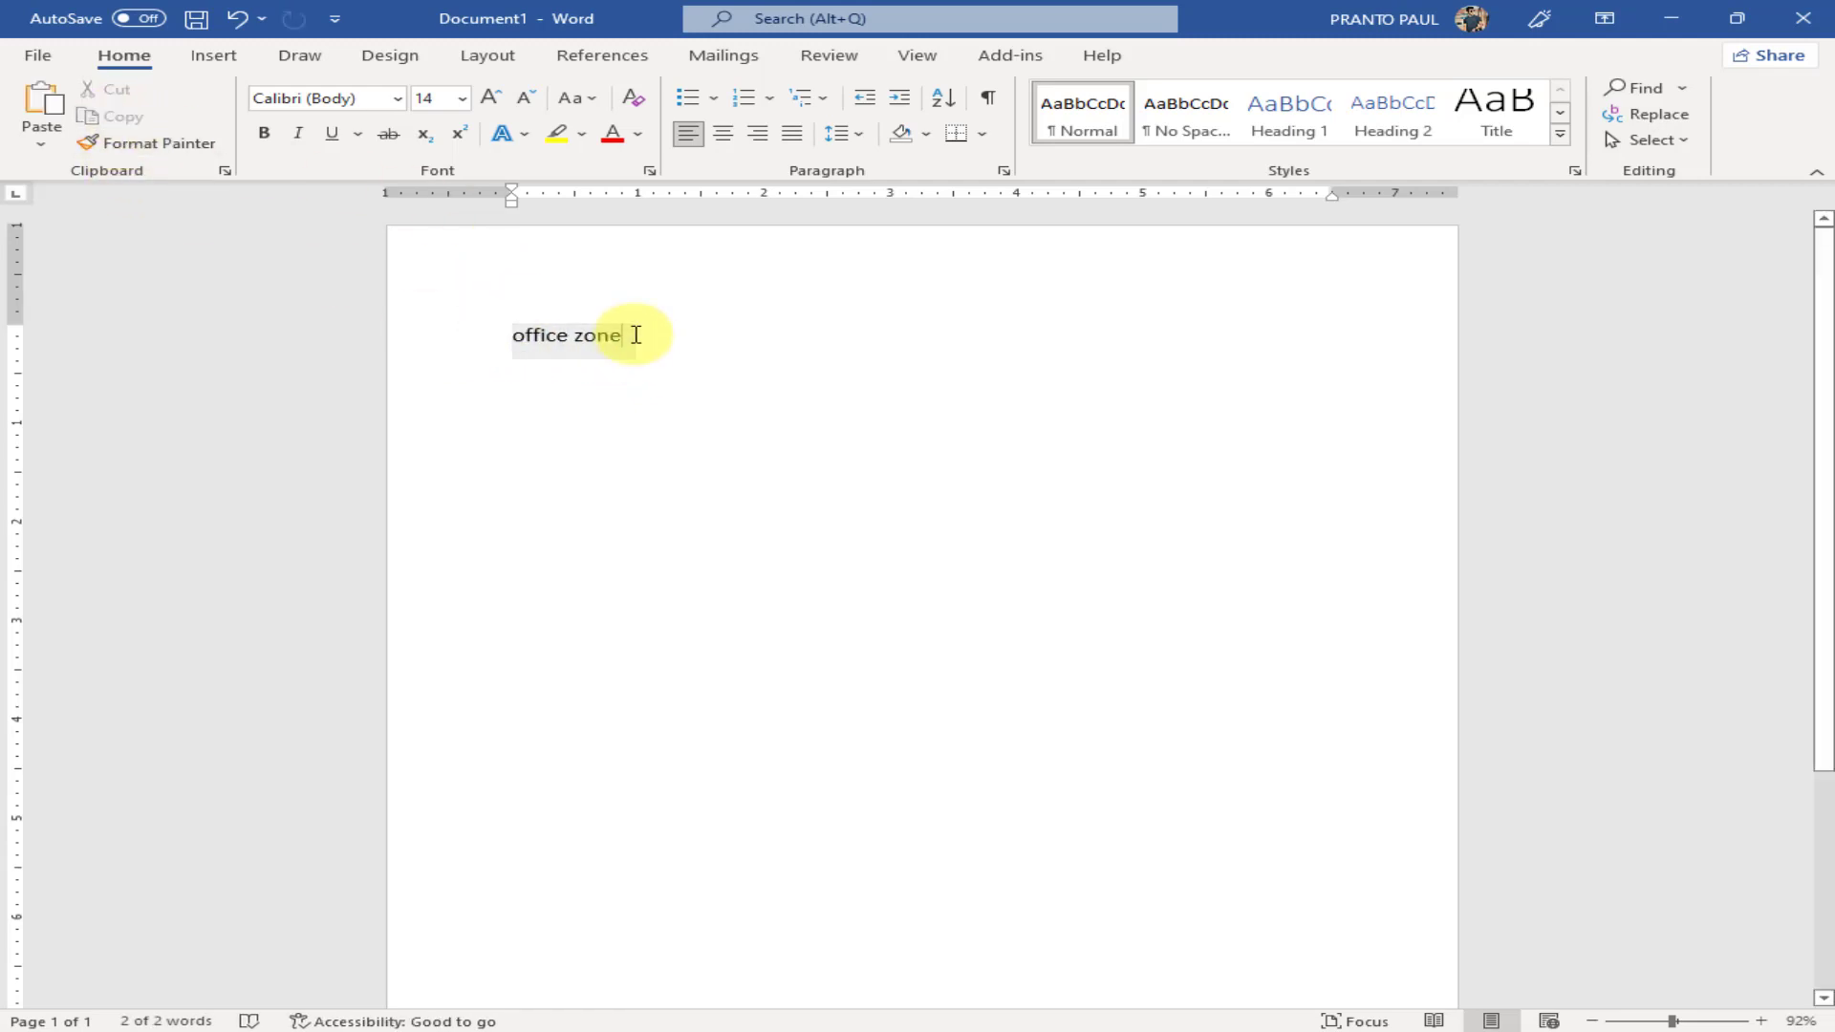
click(779, 528)
click(48, 105)
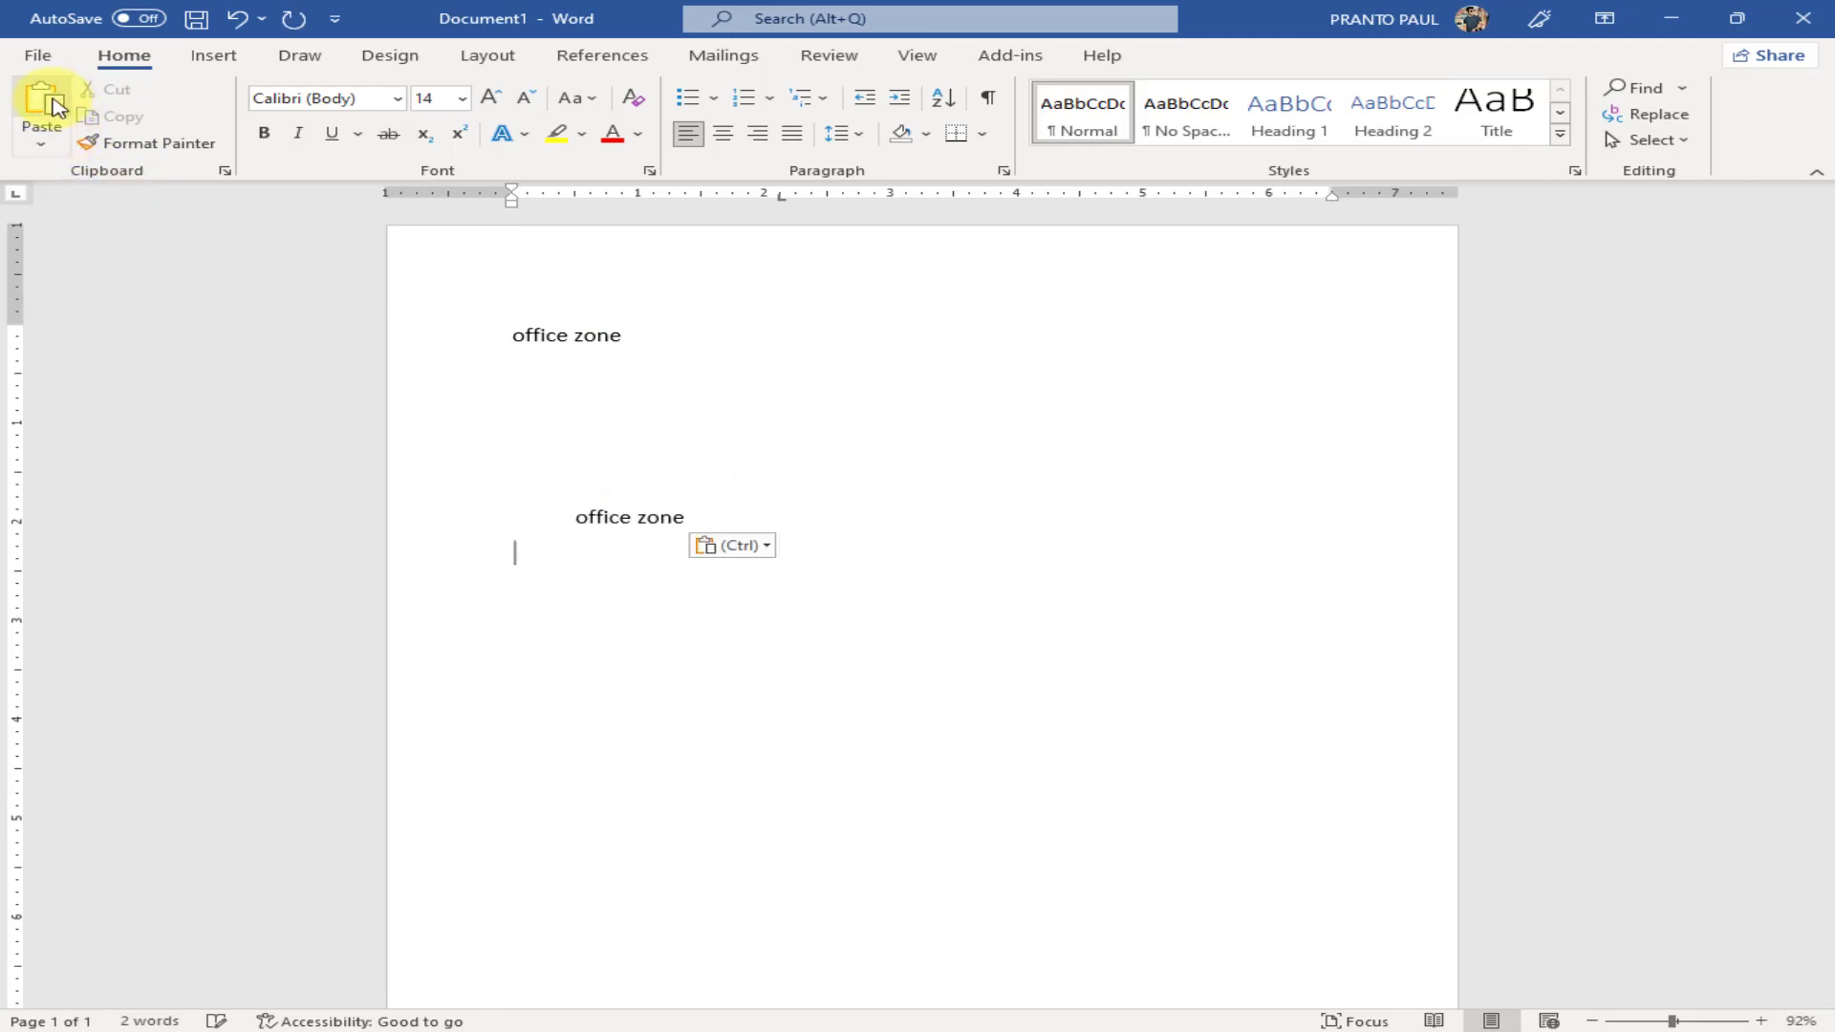
click(565, 526)
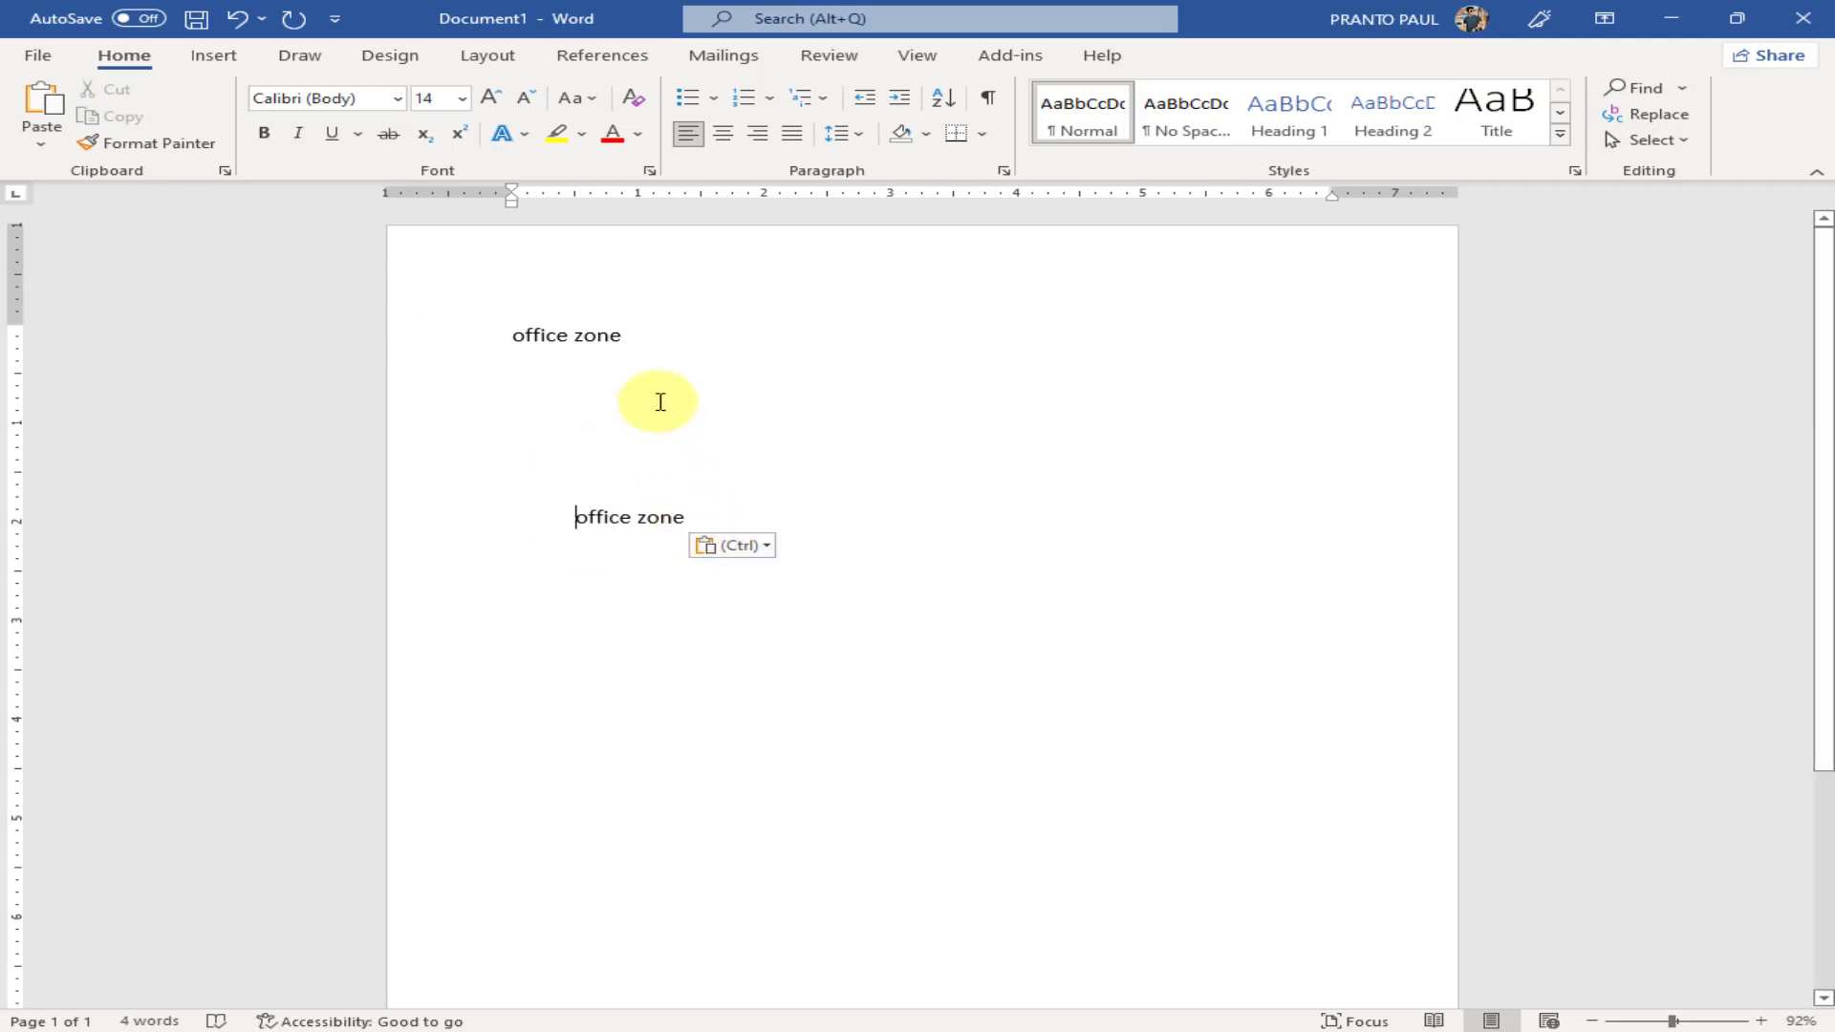
Cut the first "office zone" line, paste it back on the page's first line and align it right
drag(633, 339, 495, 340)
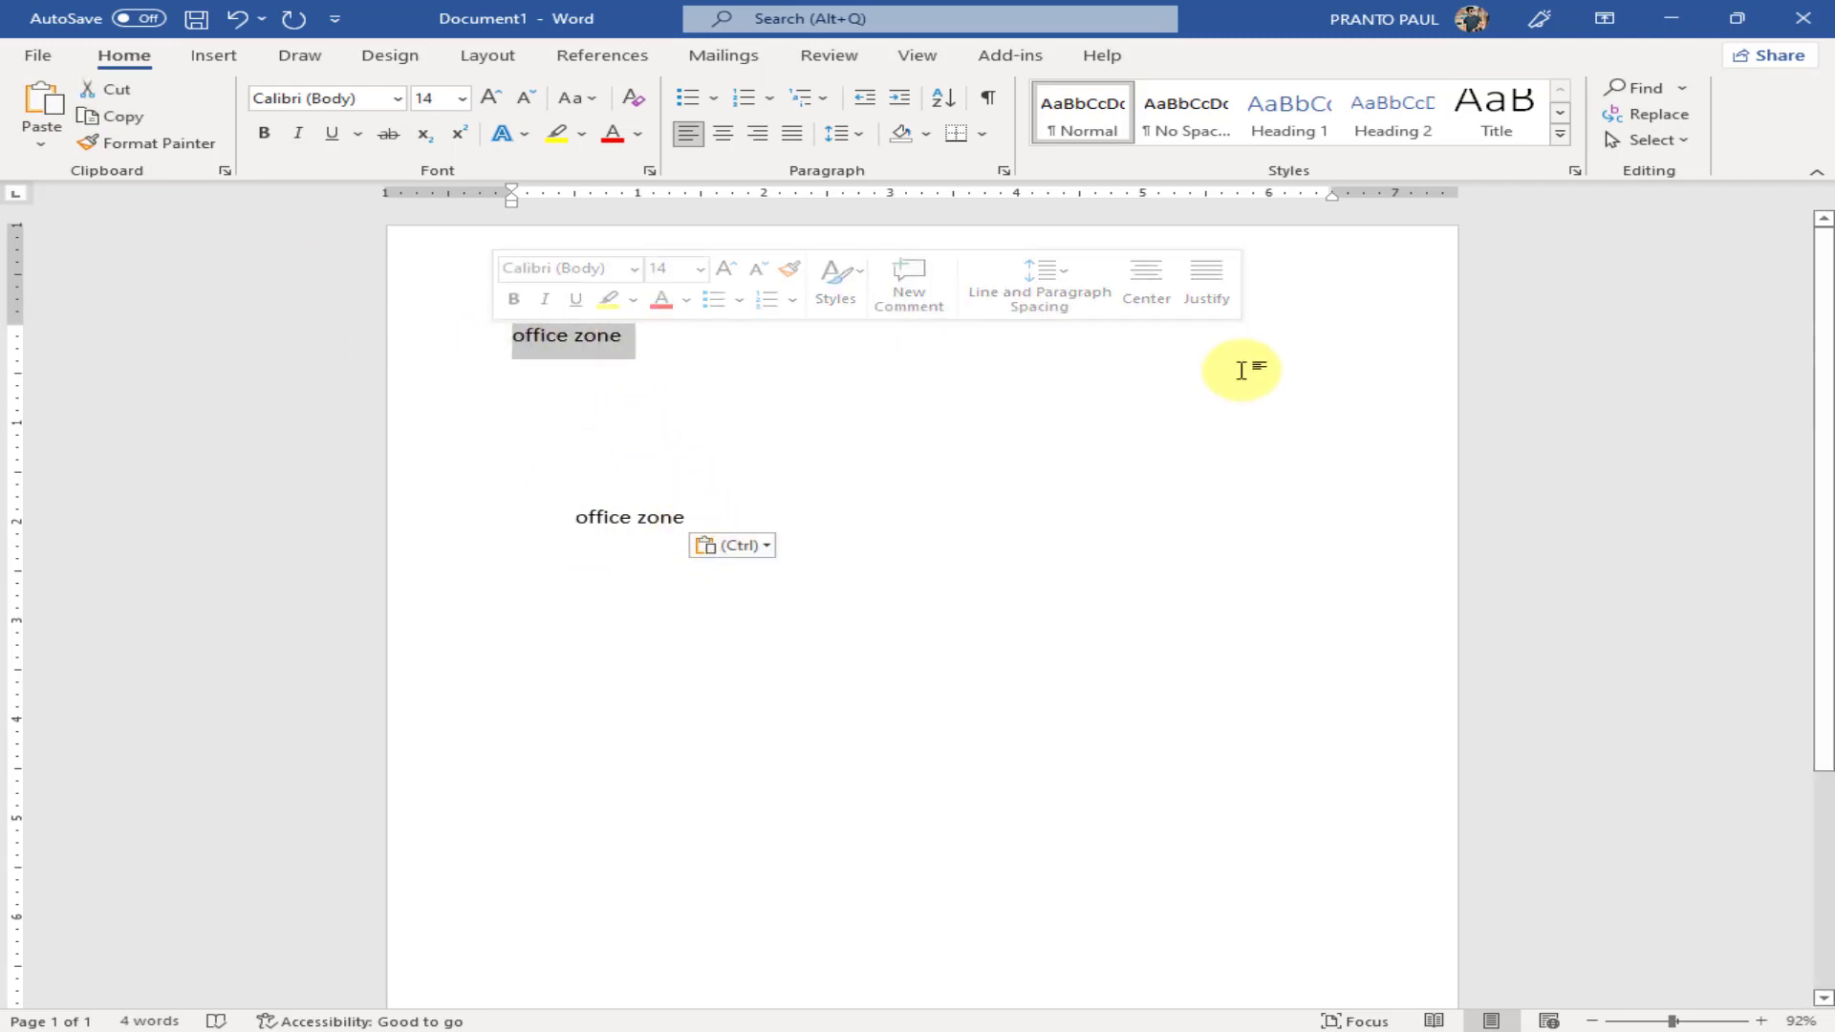
click(852, 376)
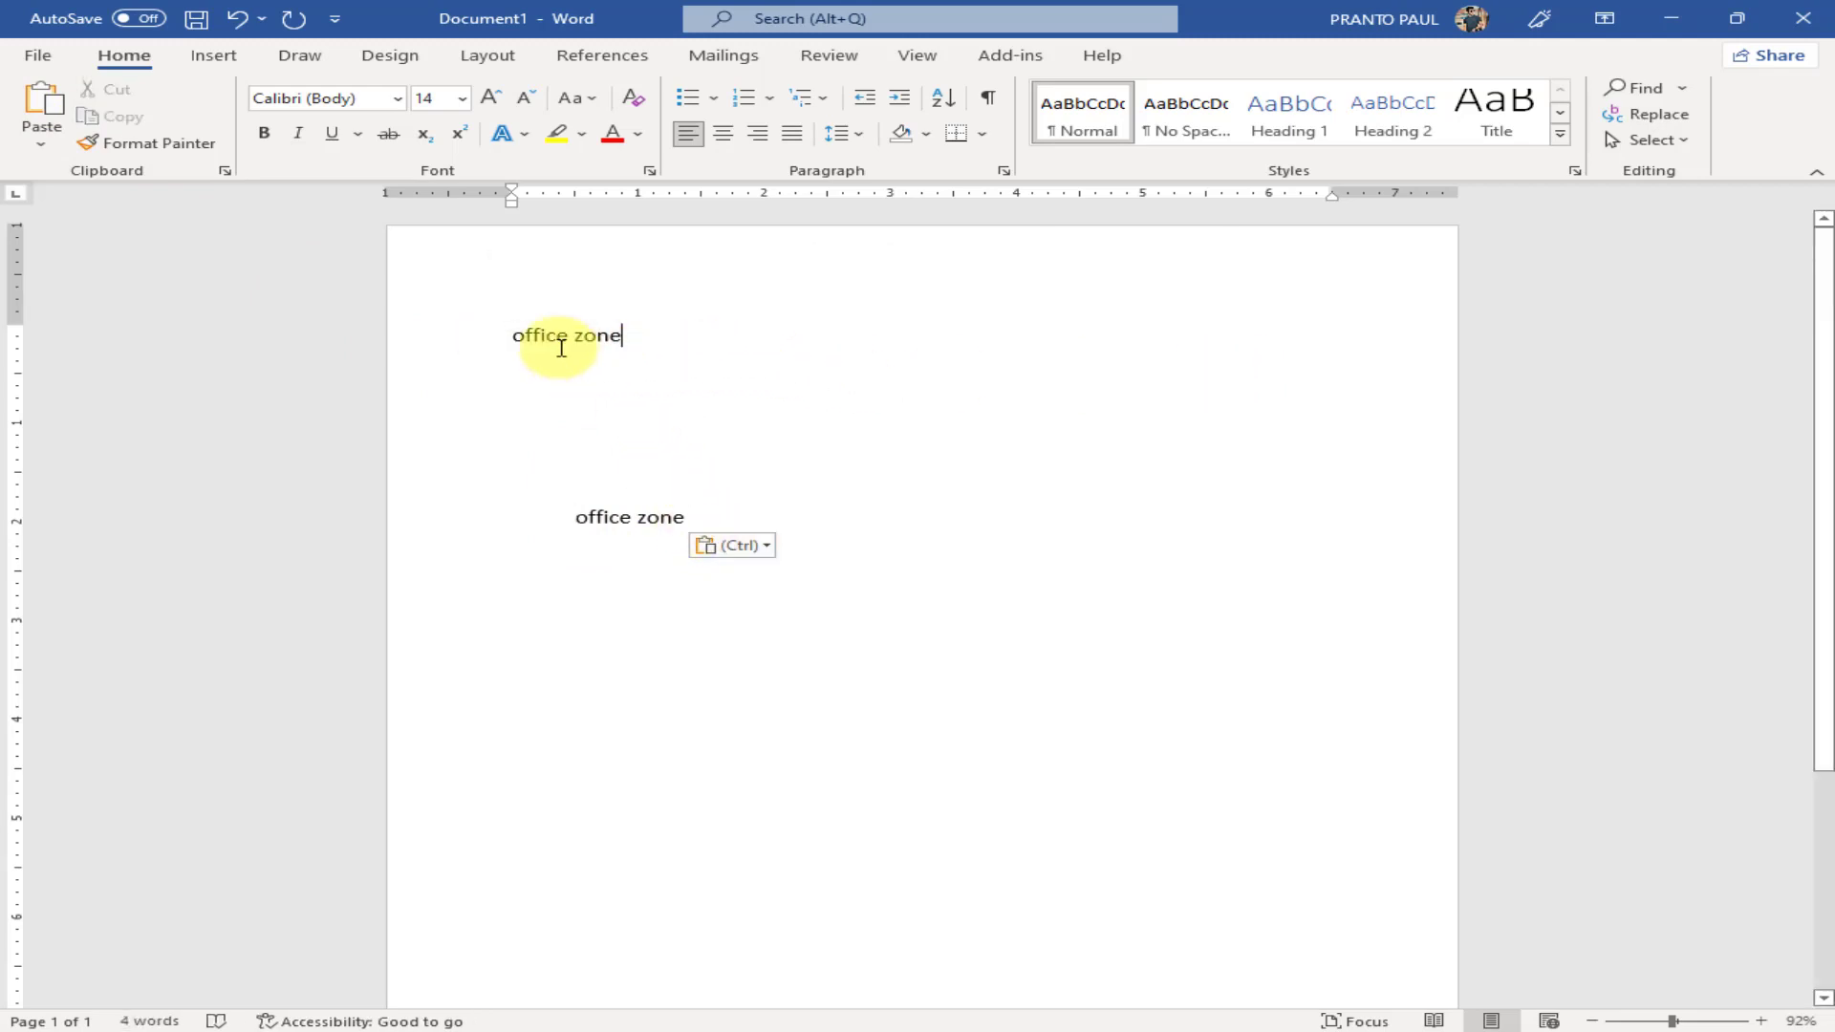
drag(632, 340, 512, 340)
click(107, 90)
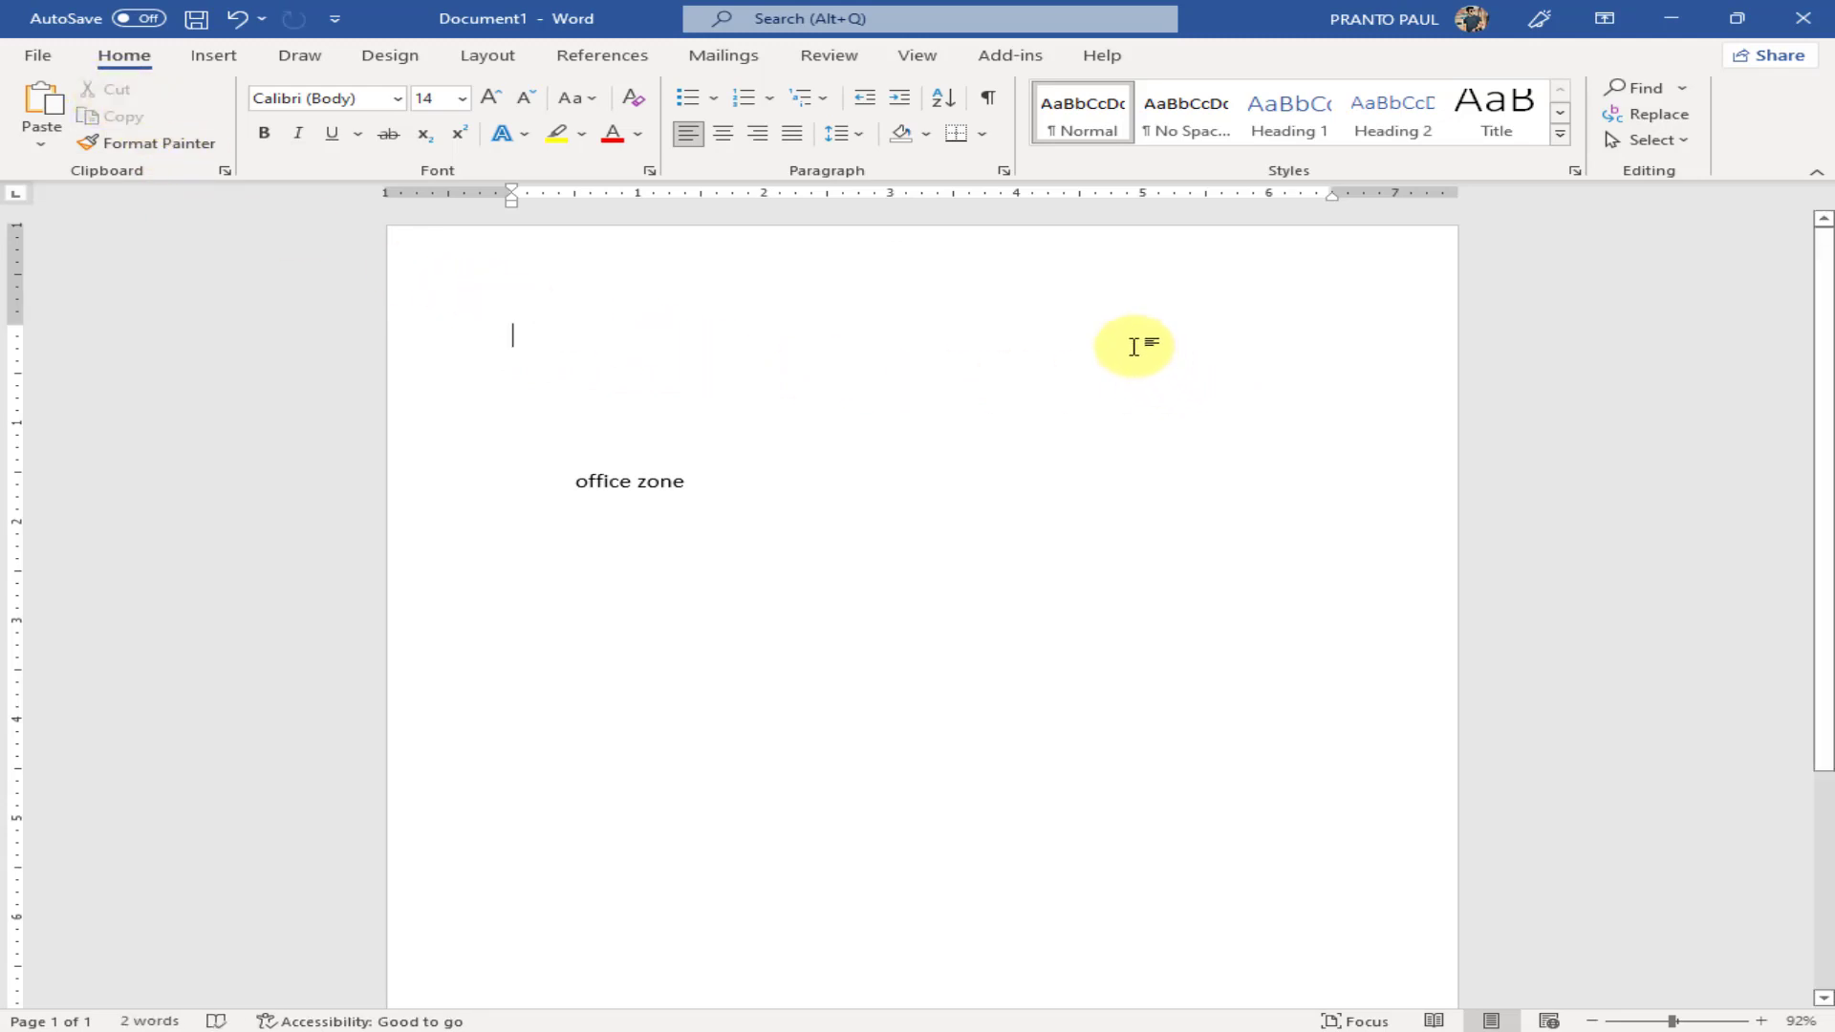
click(43, 107)
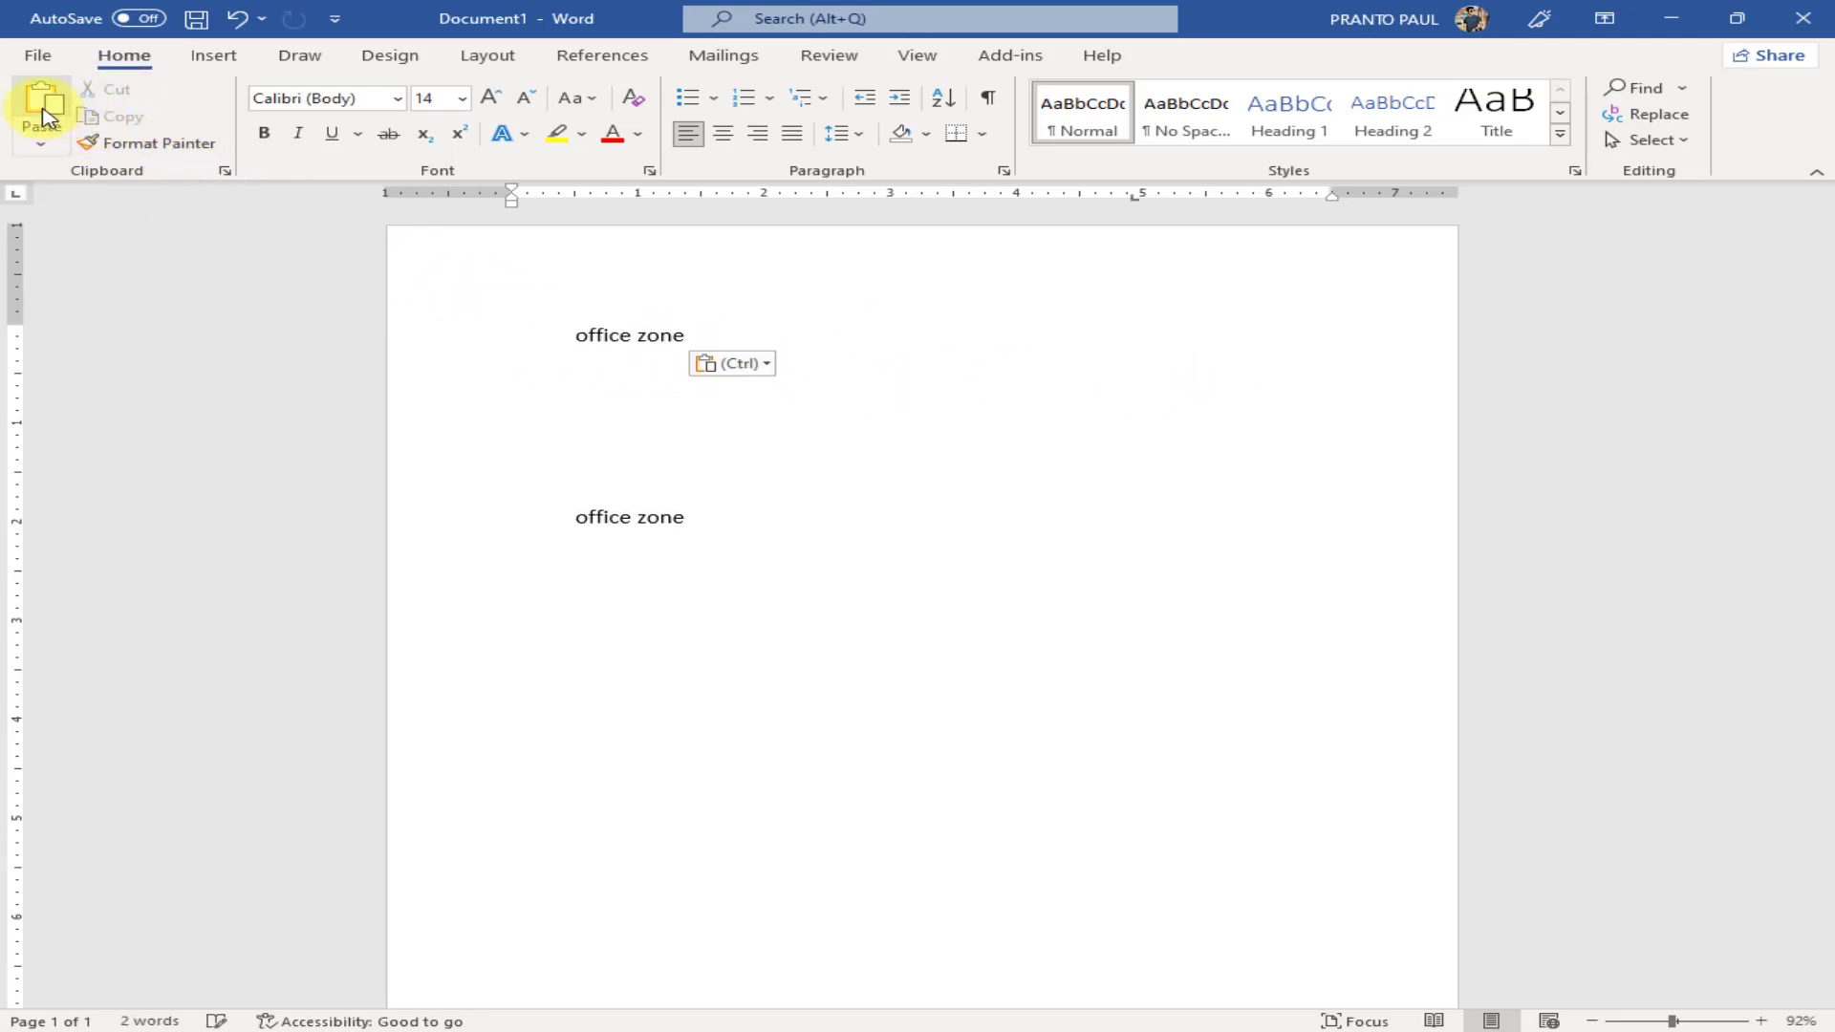
click(564, 335)
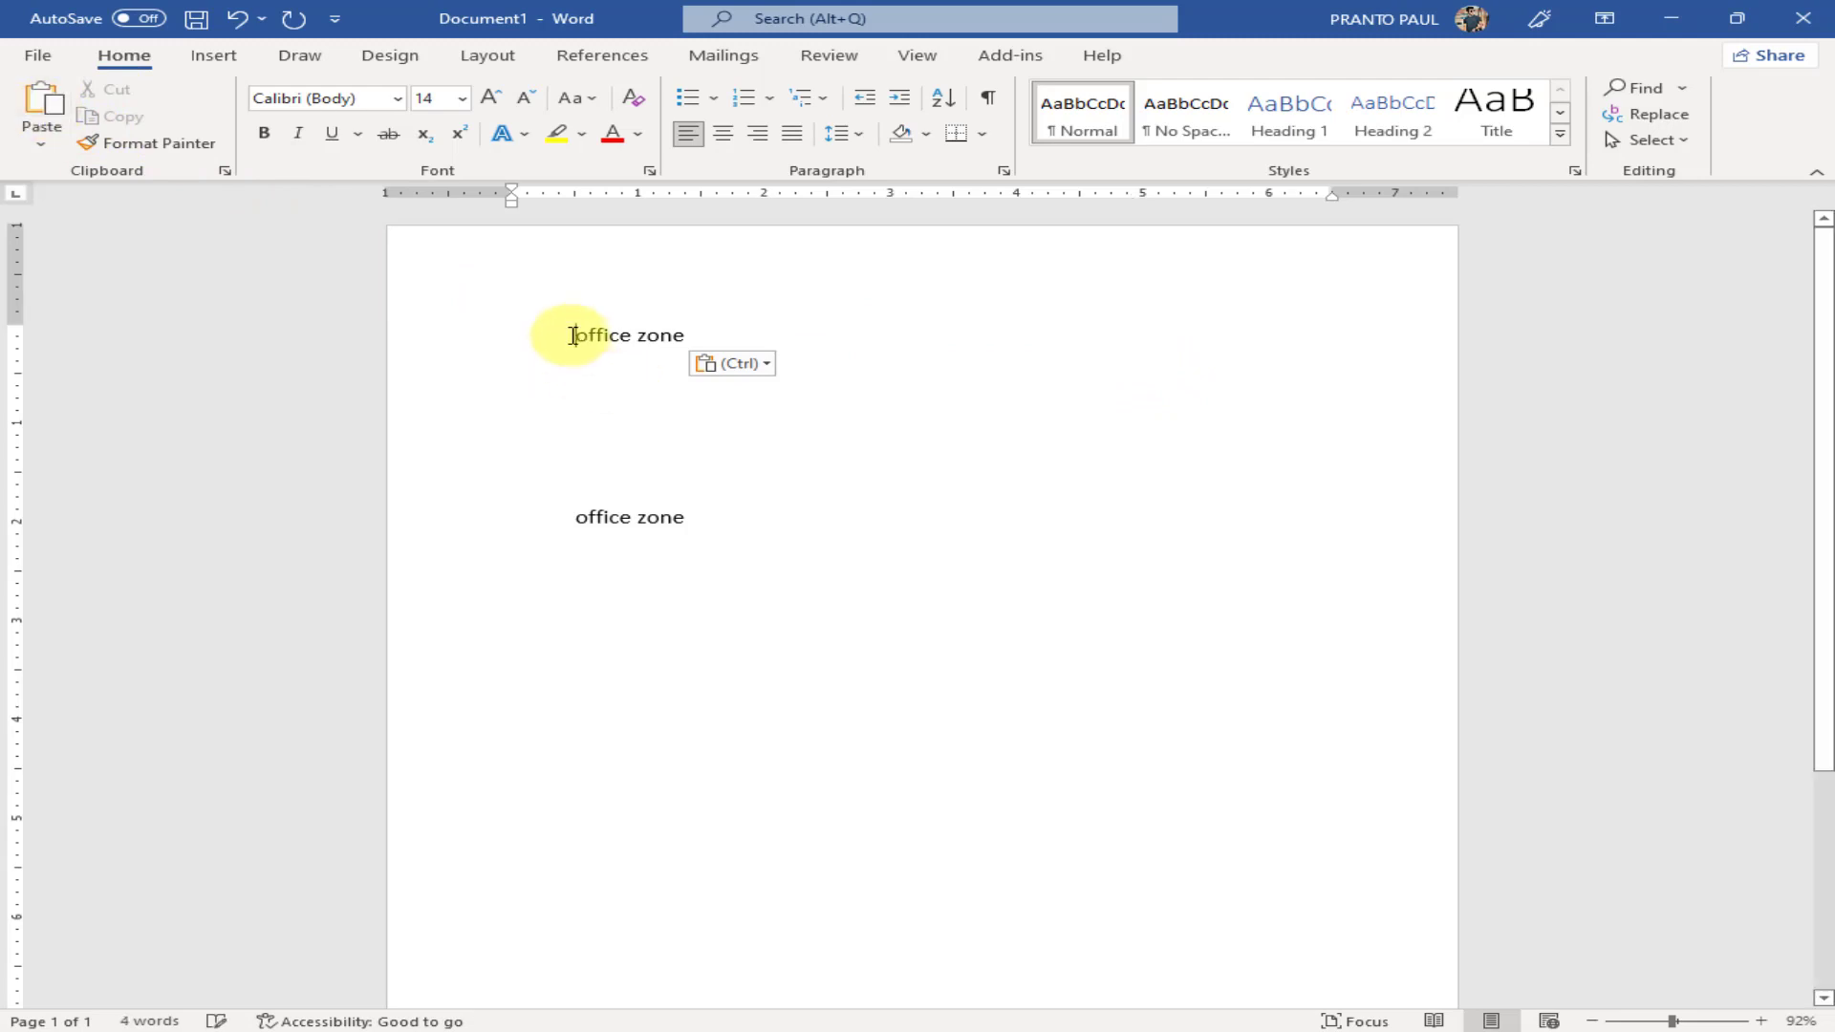
click(770, 141)
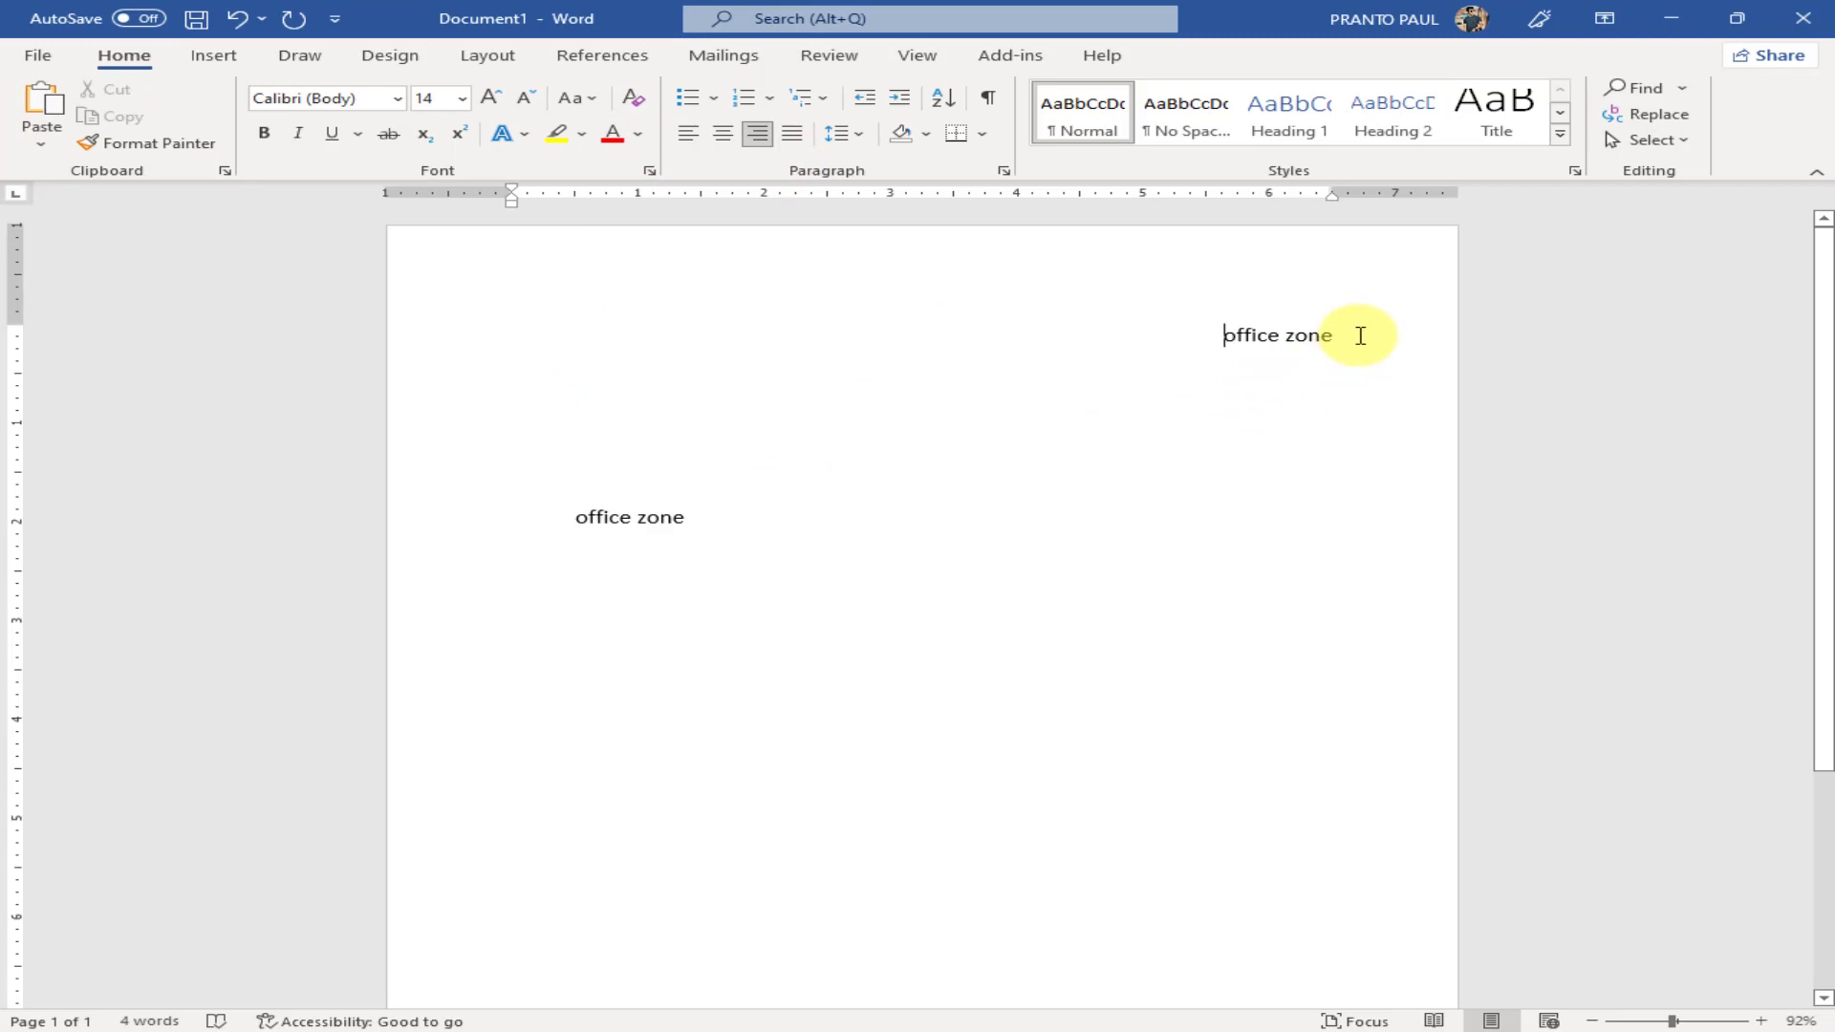
Copy the right-aligned "office zone" line and paste it below the other text
drag(1360, 336, 1151, 336)
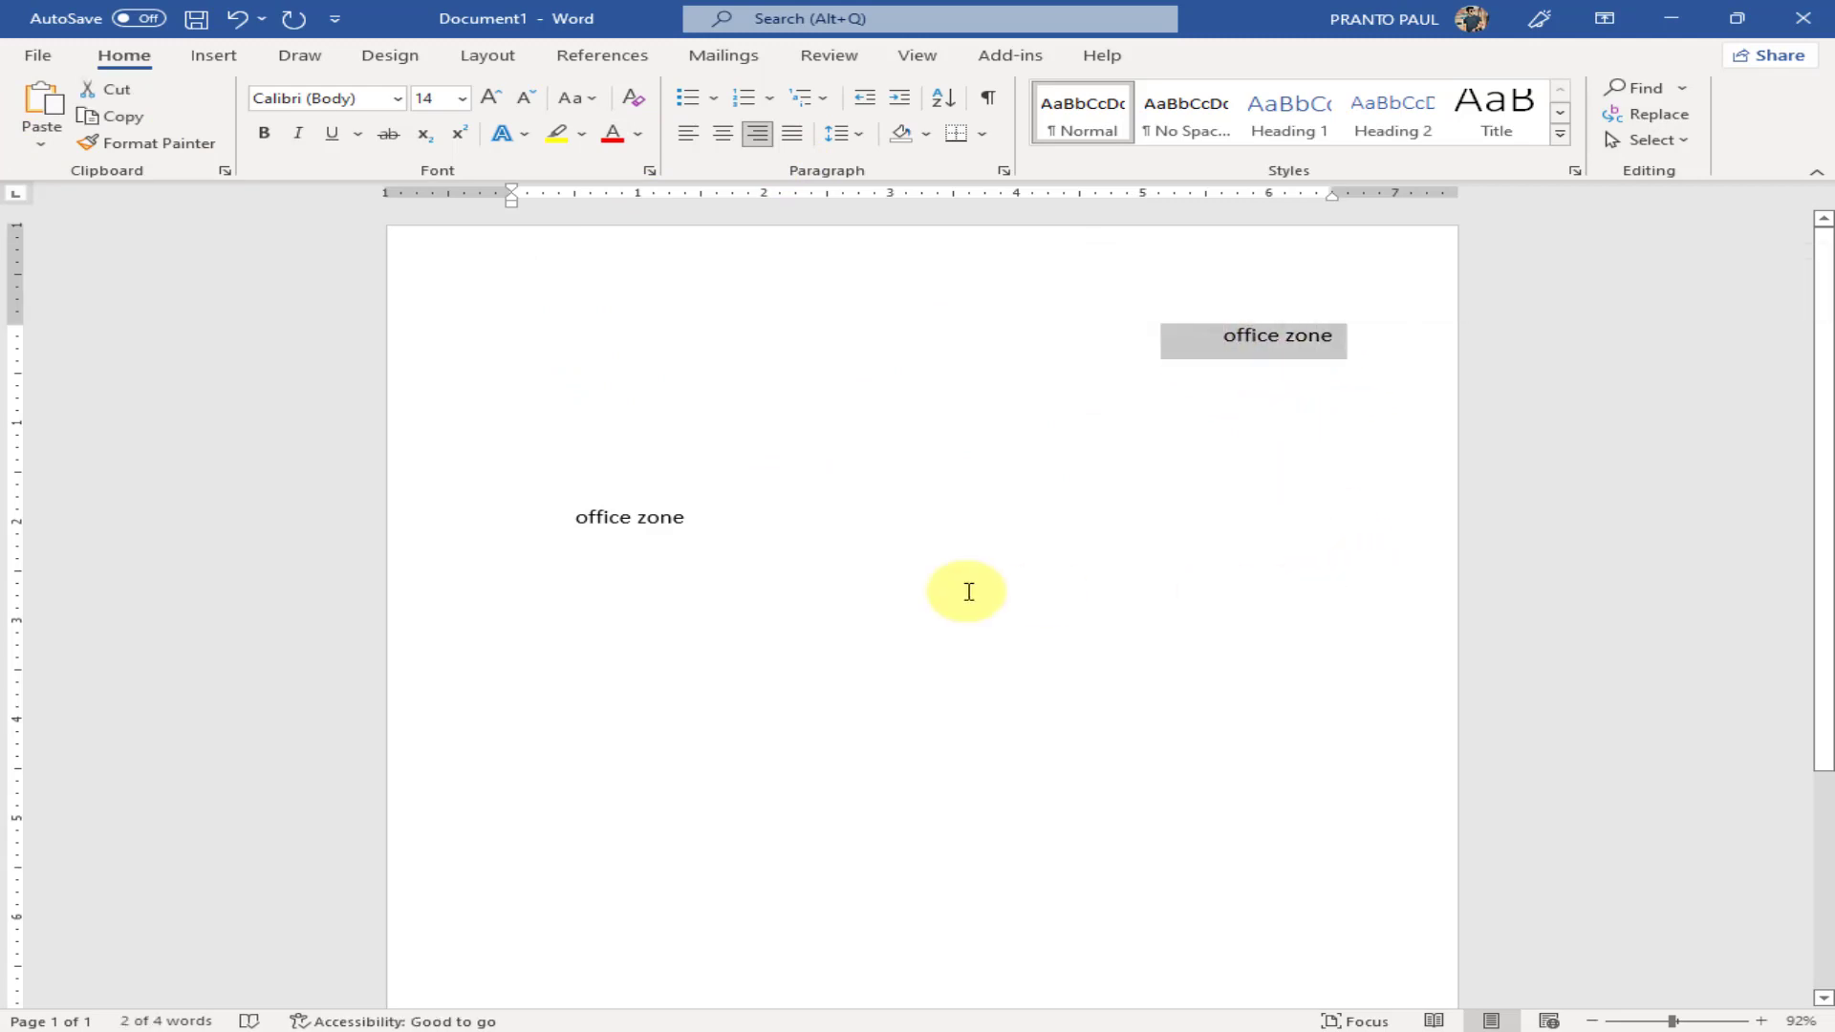
double_click(936, 607)
key(ctrl+v)
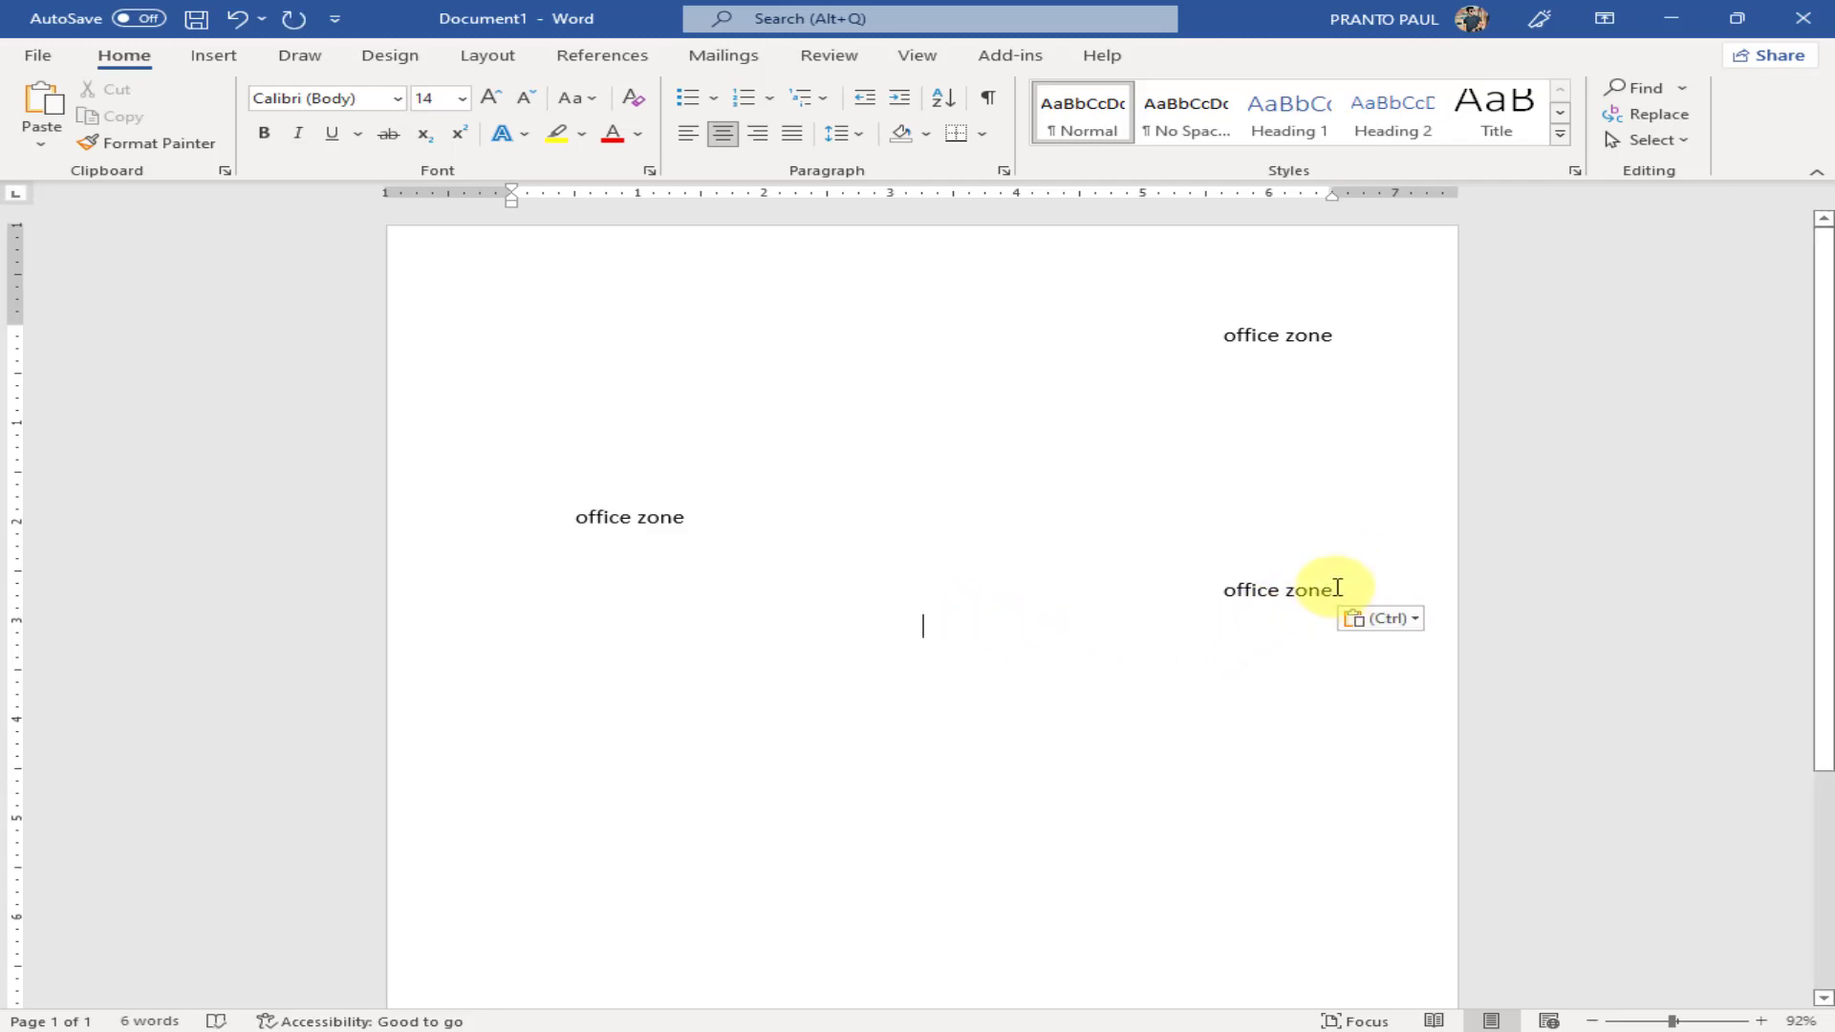
Delete all text from the page and write "office zone" as a new first line
drag(1338, 588, 392, 256)
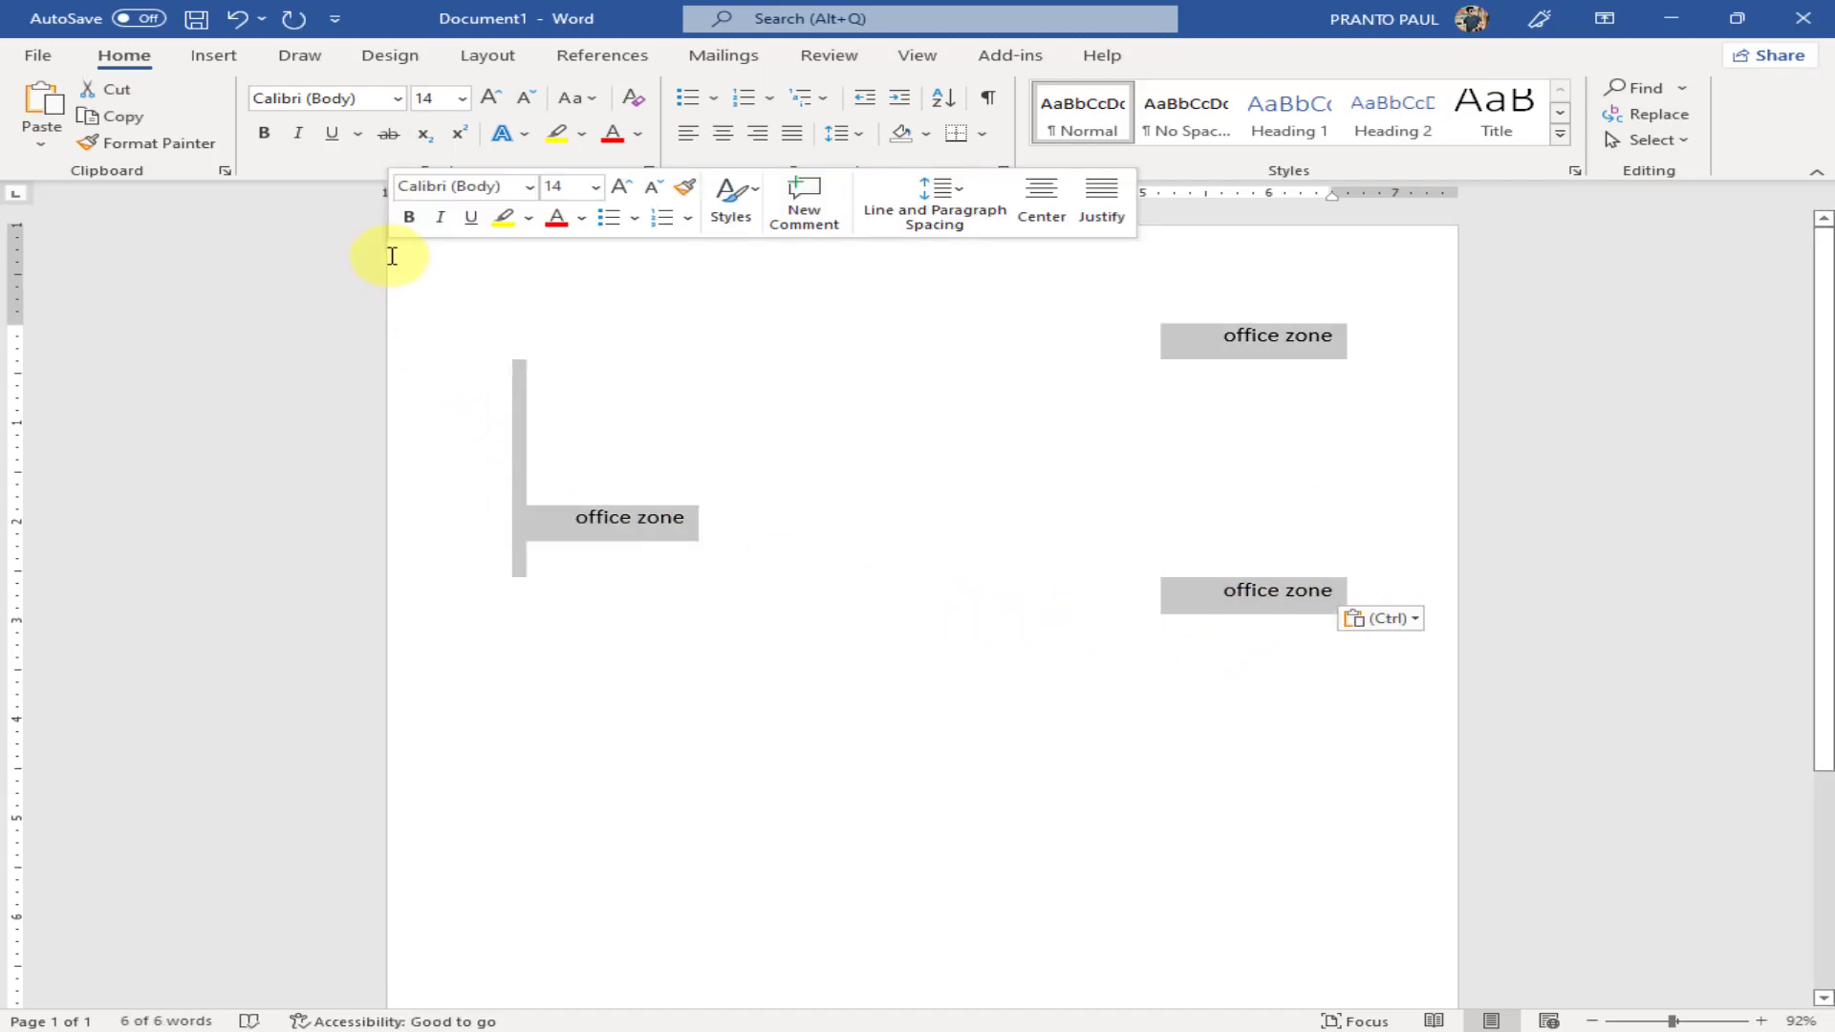
key(Delete)
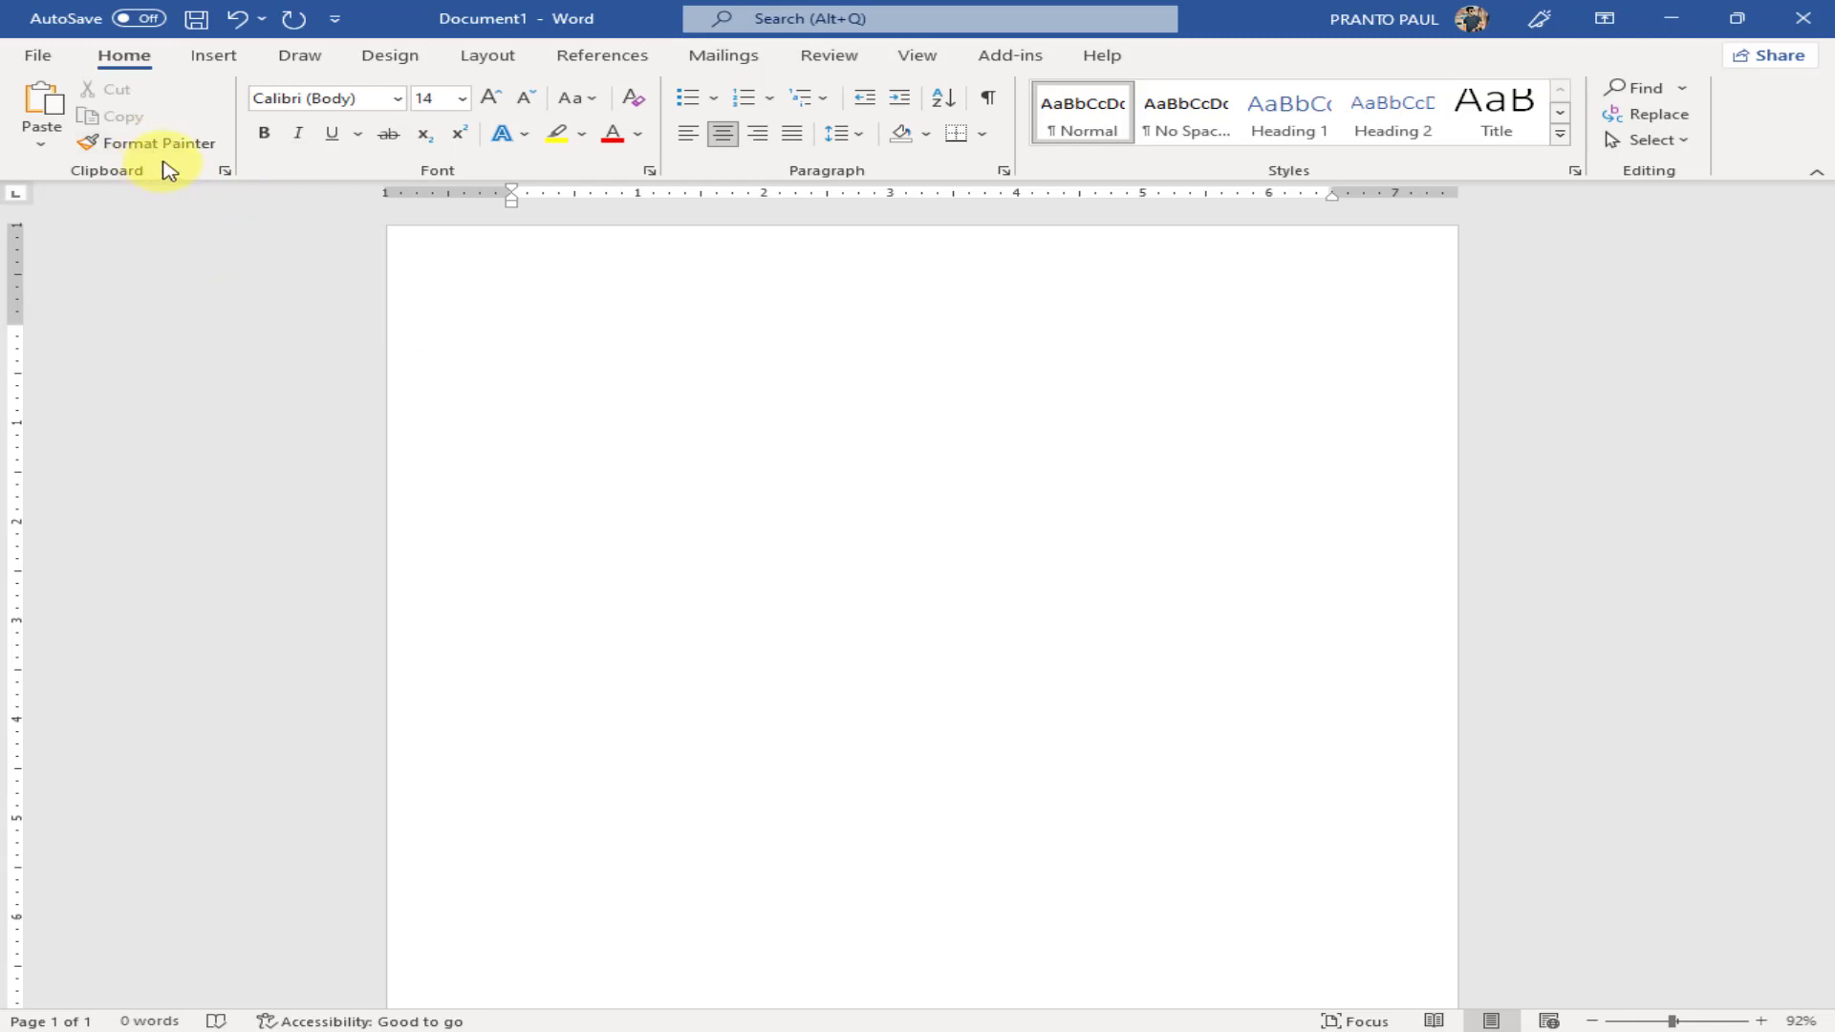
text(office zone)
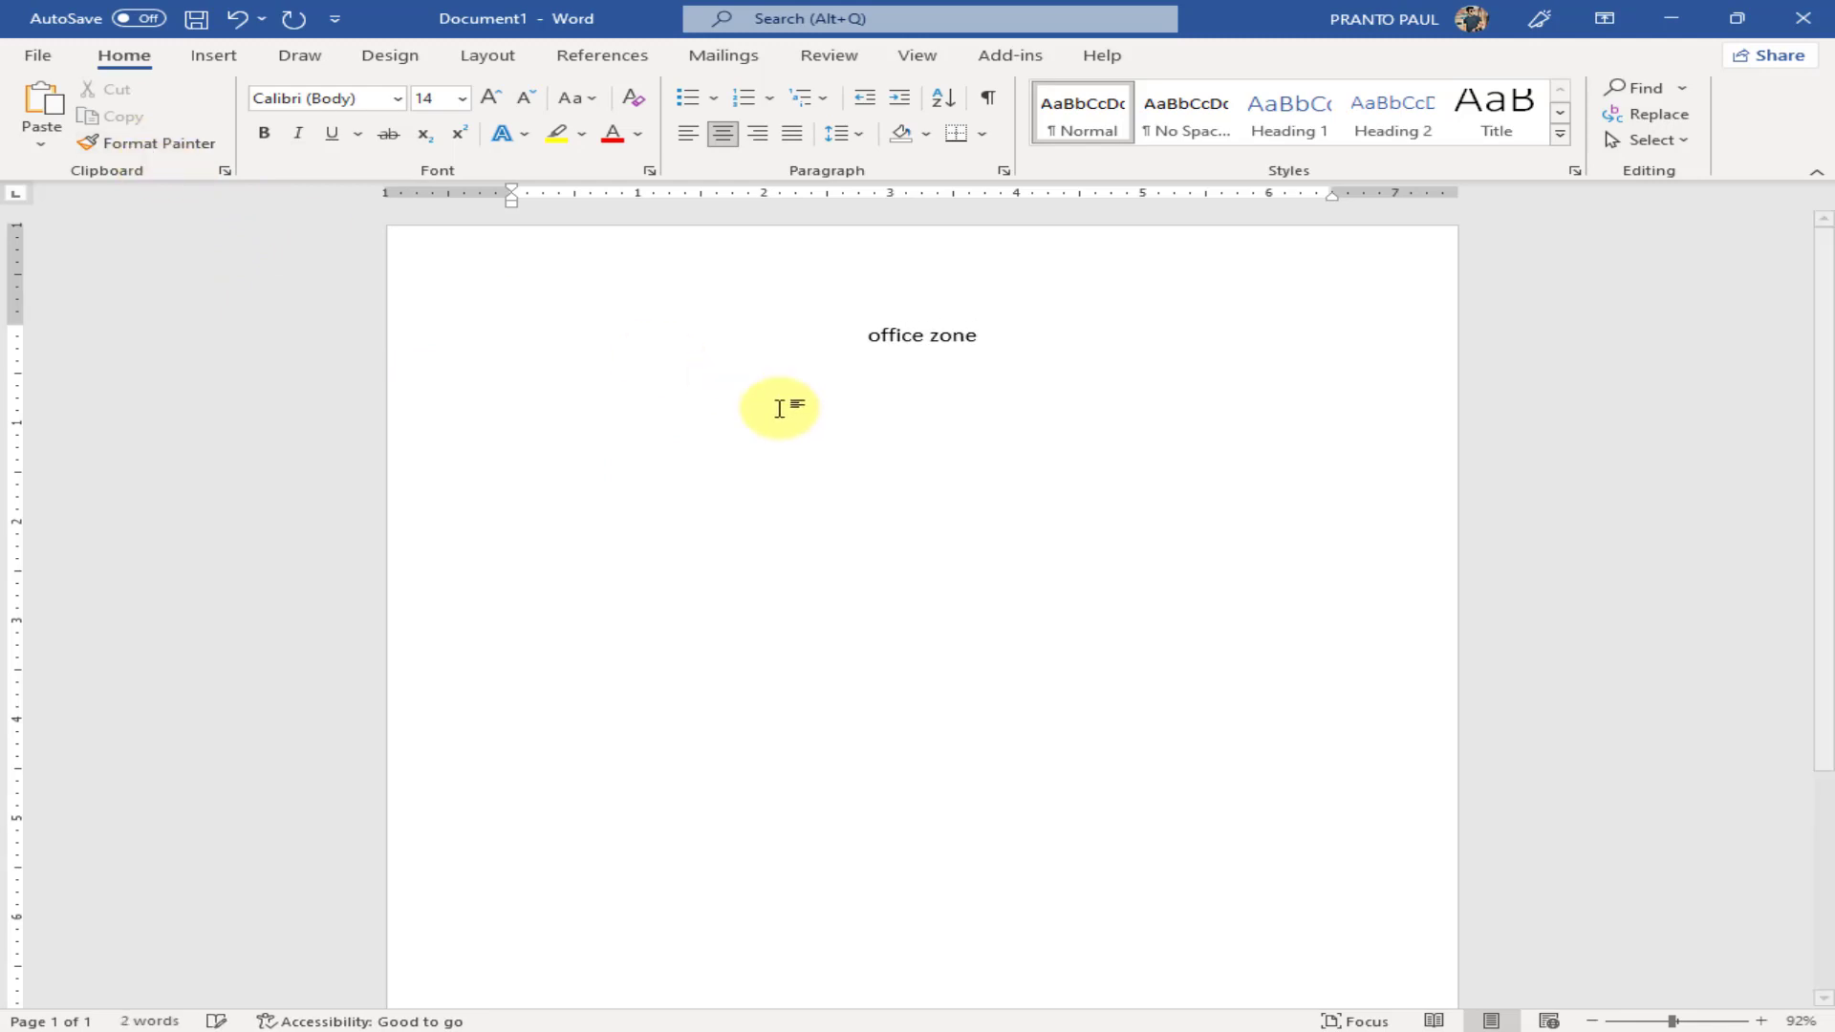
Set the font colour of the "office zone" line to Automatic (black)
drag(994, 340, 863, 335)
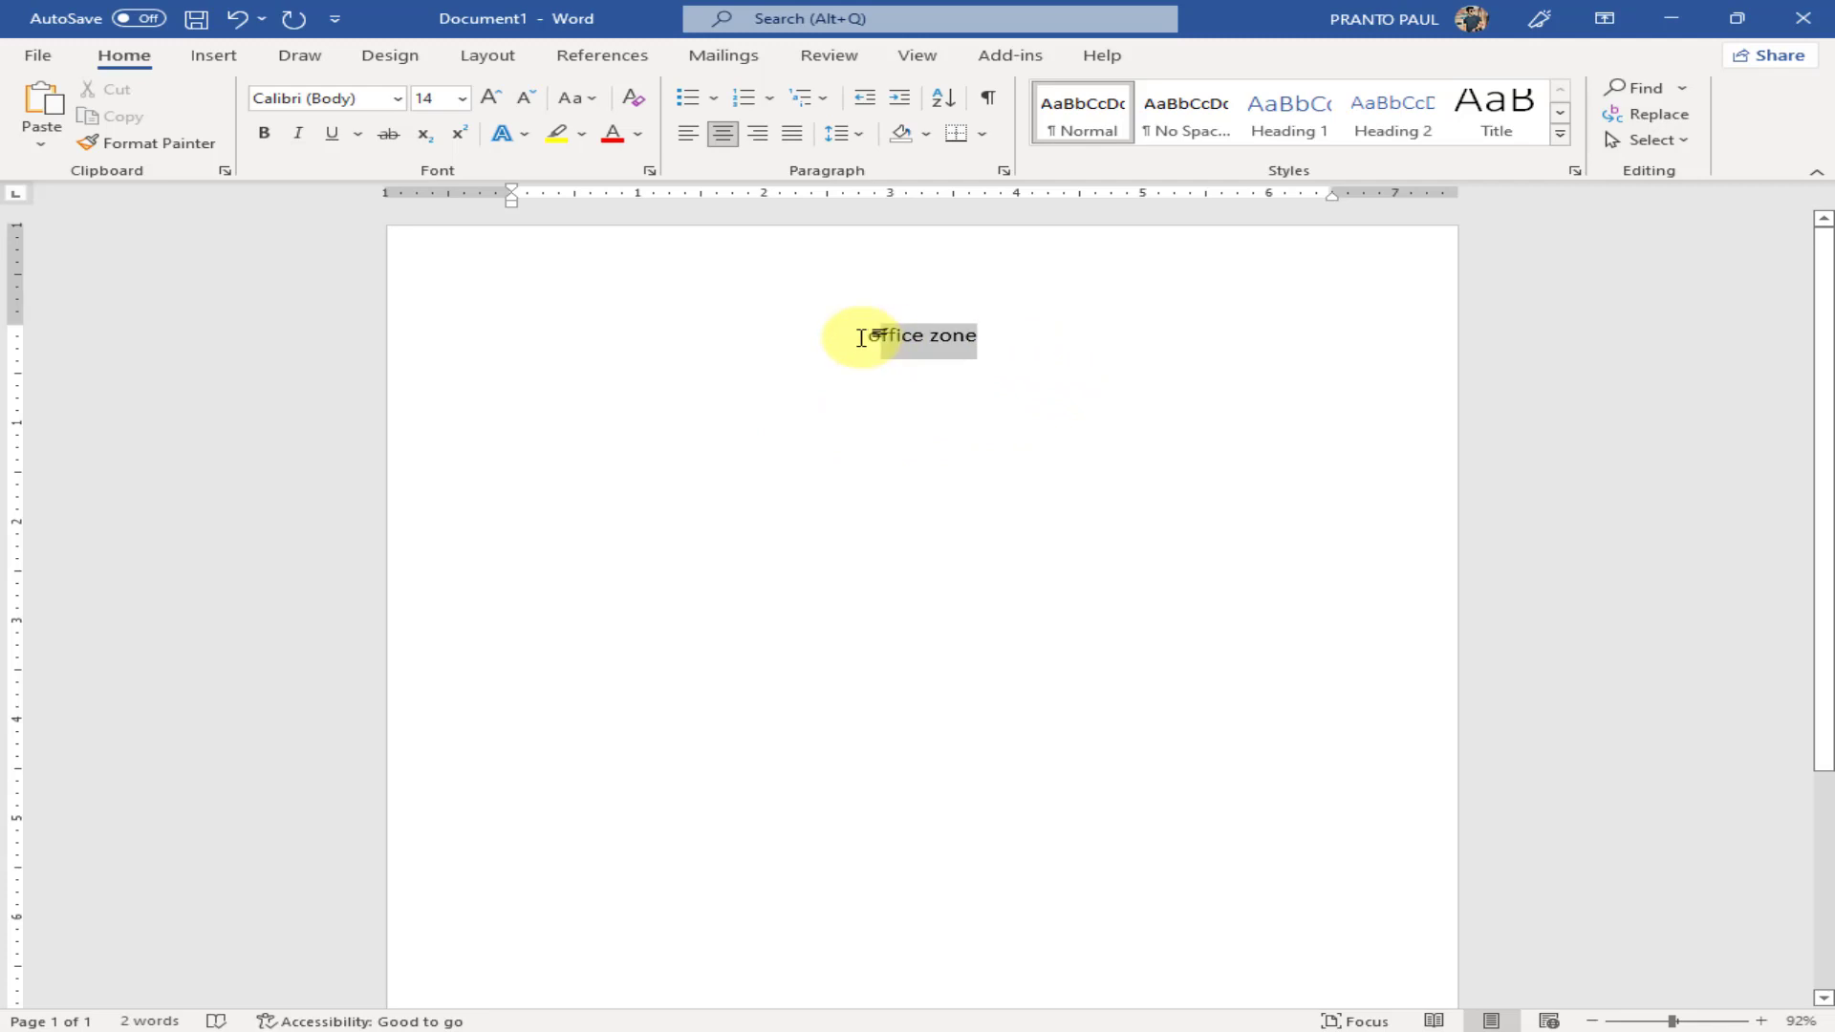
click(637, 133)
click(631, 164)
click(1002, 350)
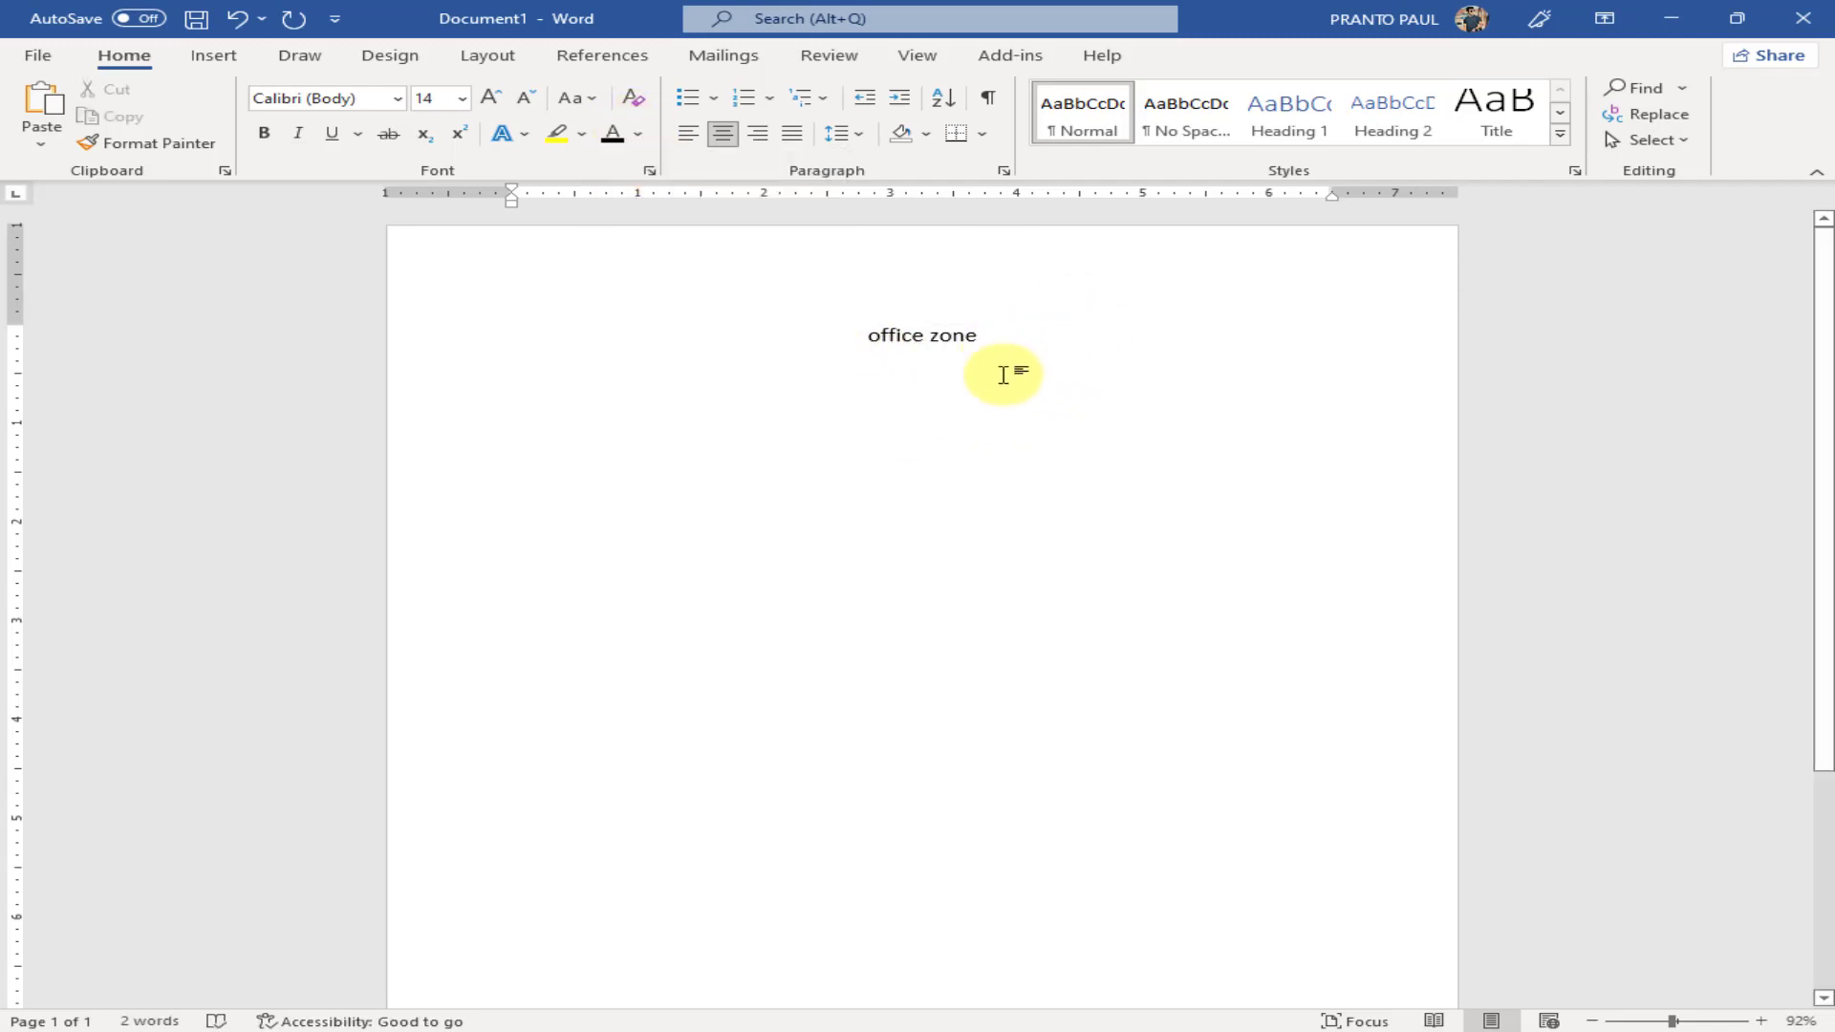
Copy the black "office zone" line and paste it on a new line directly below
drag(999, 344, 819, 334)
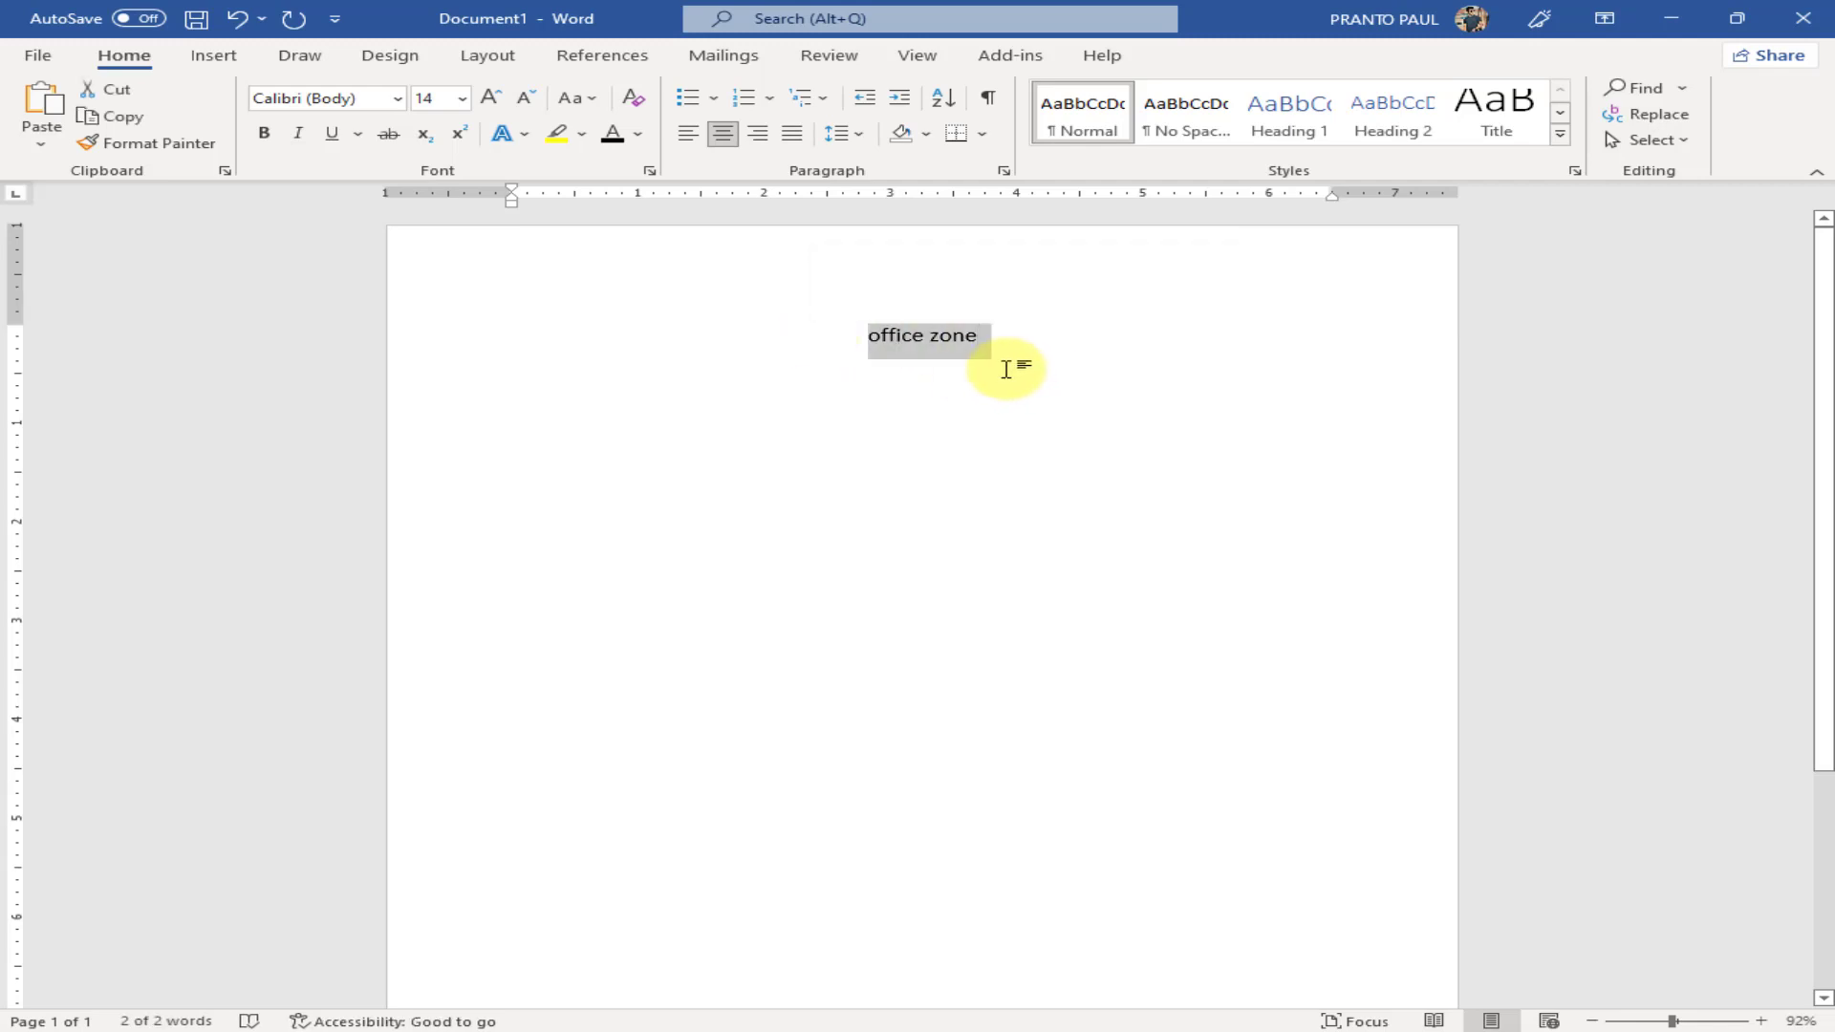
click(139, 127)
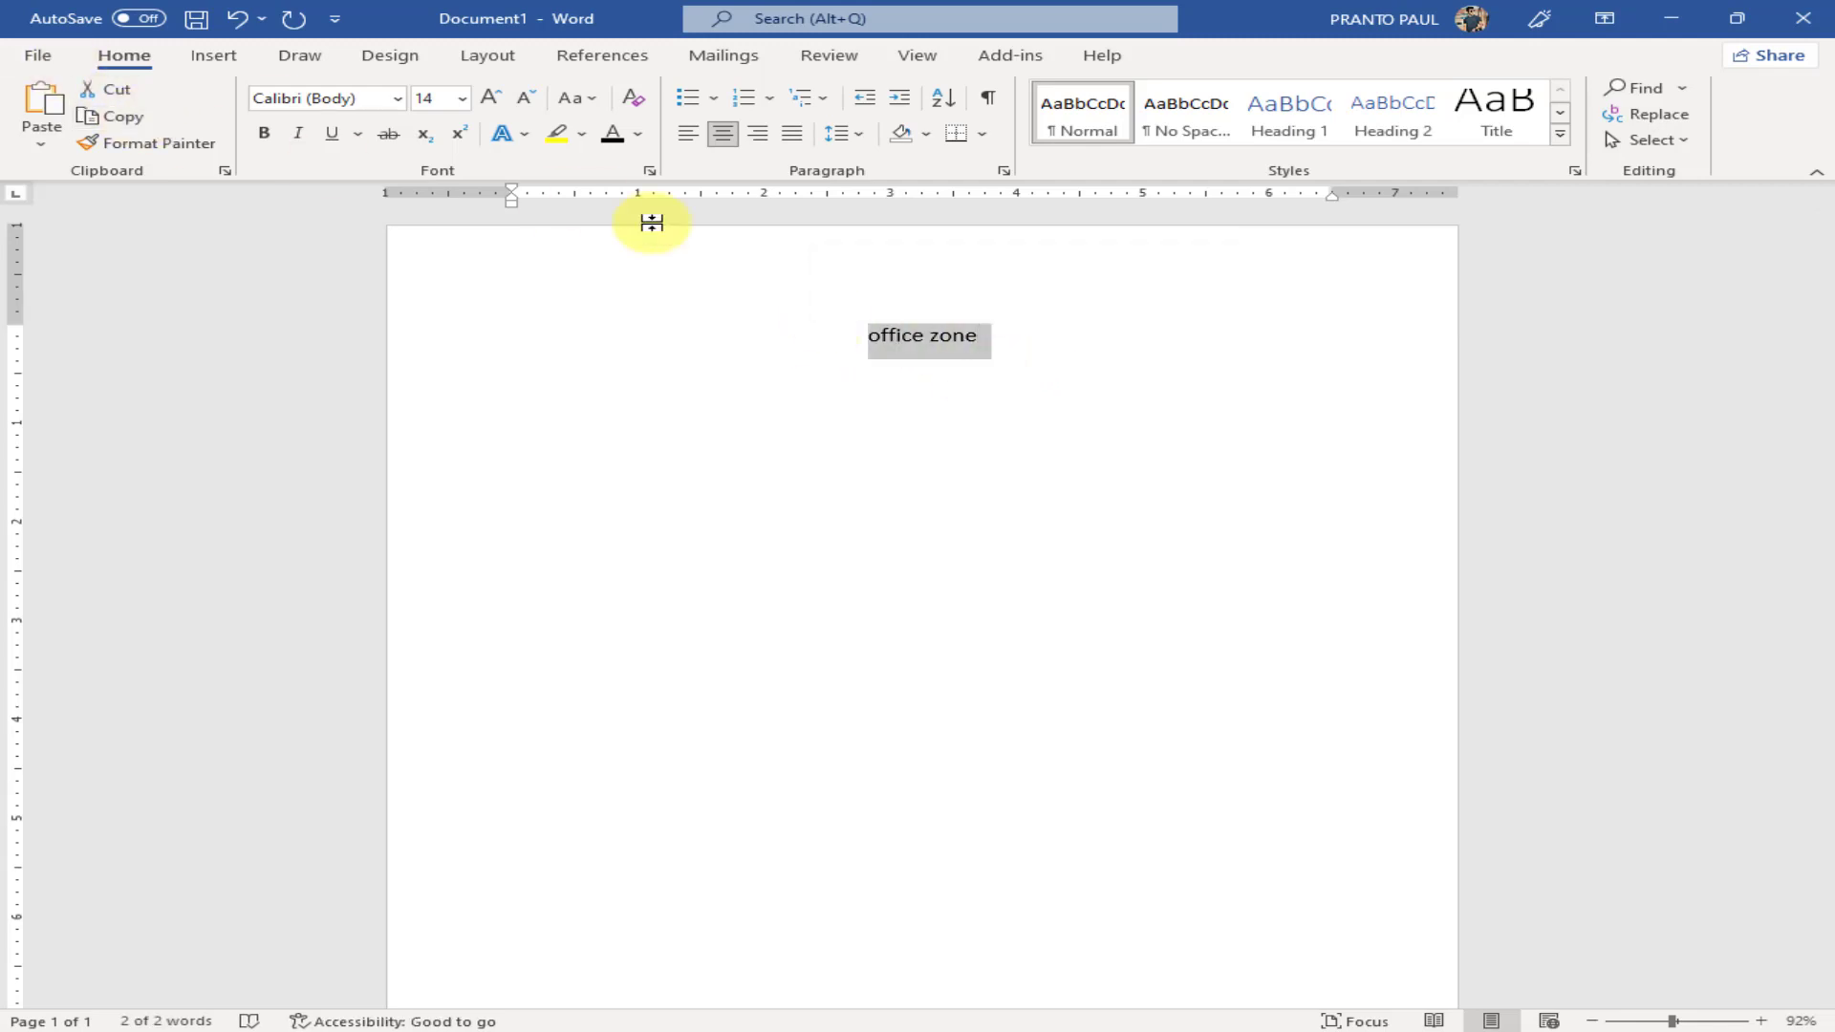
click(991, 341)
key(Return)
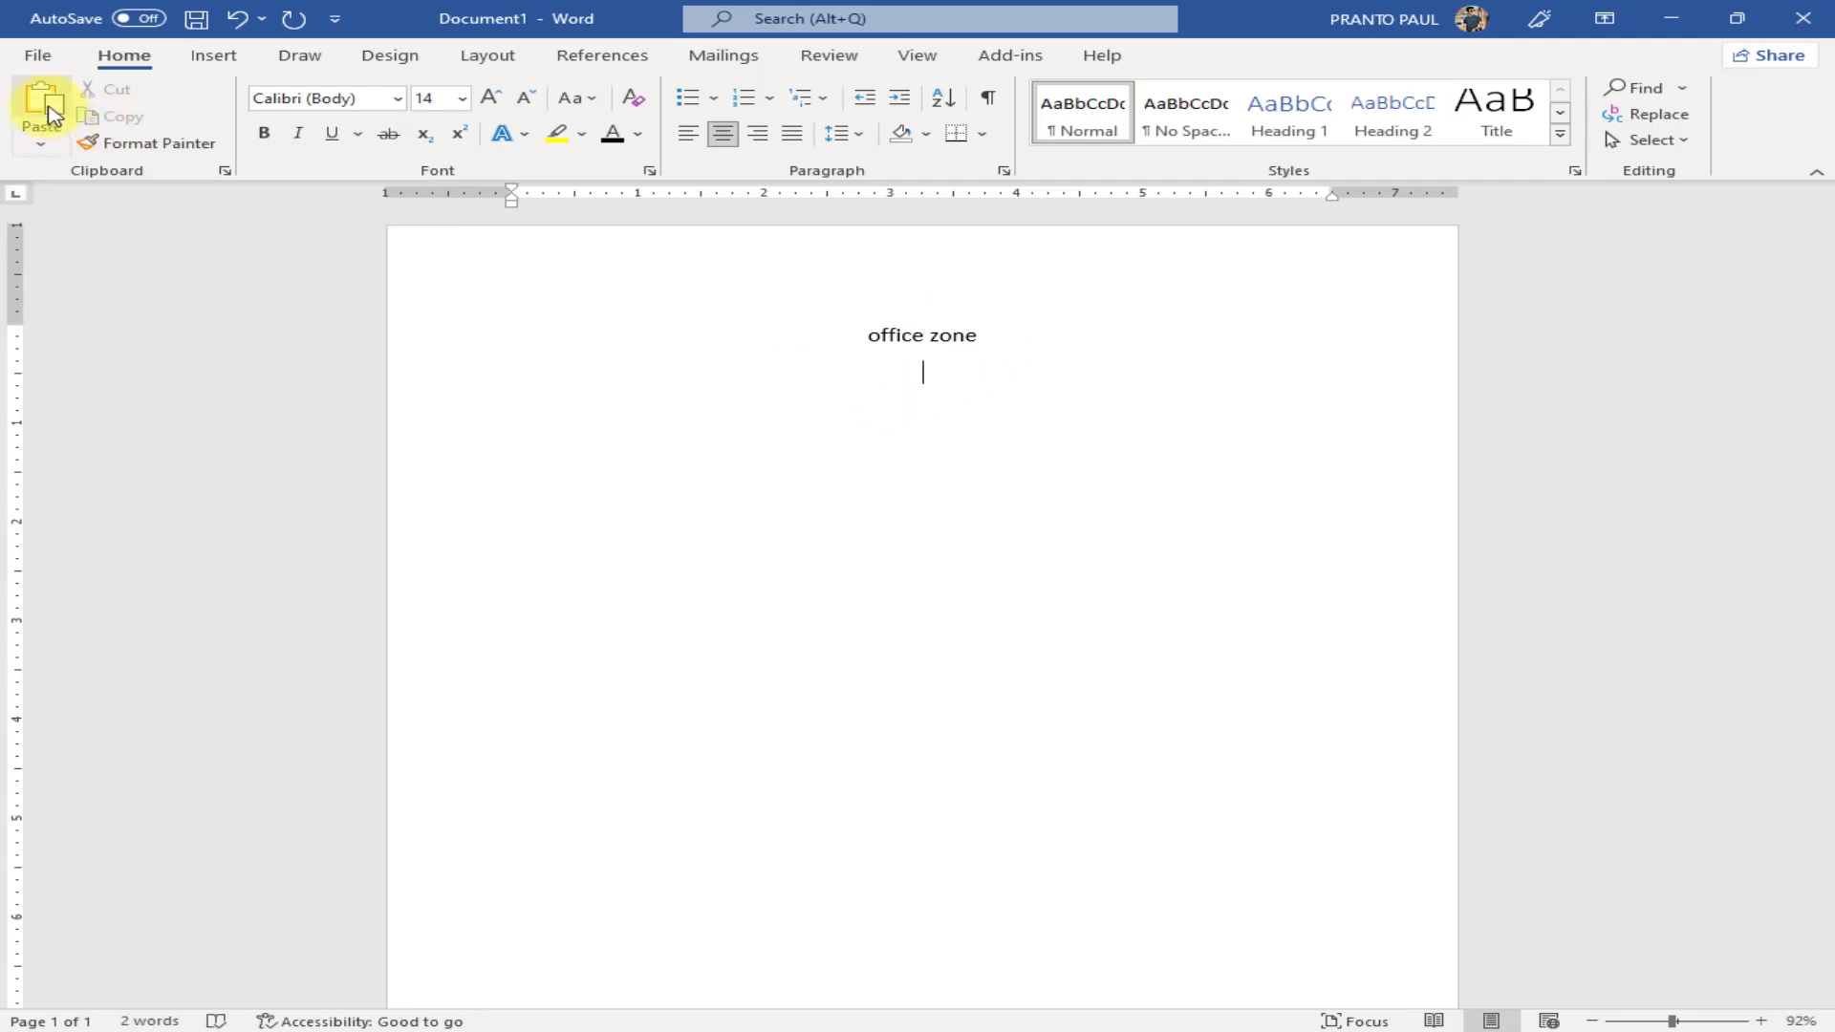
click(41, 103)
Change the font colour of the second "office zone" line to the standard dark red
drag(977, 372, 840, 361)
click(643, 134)
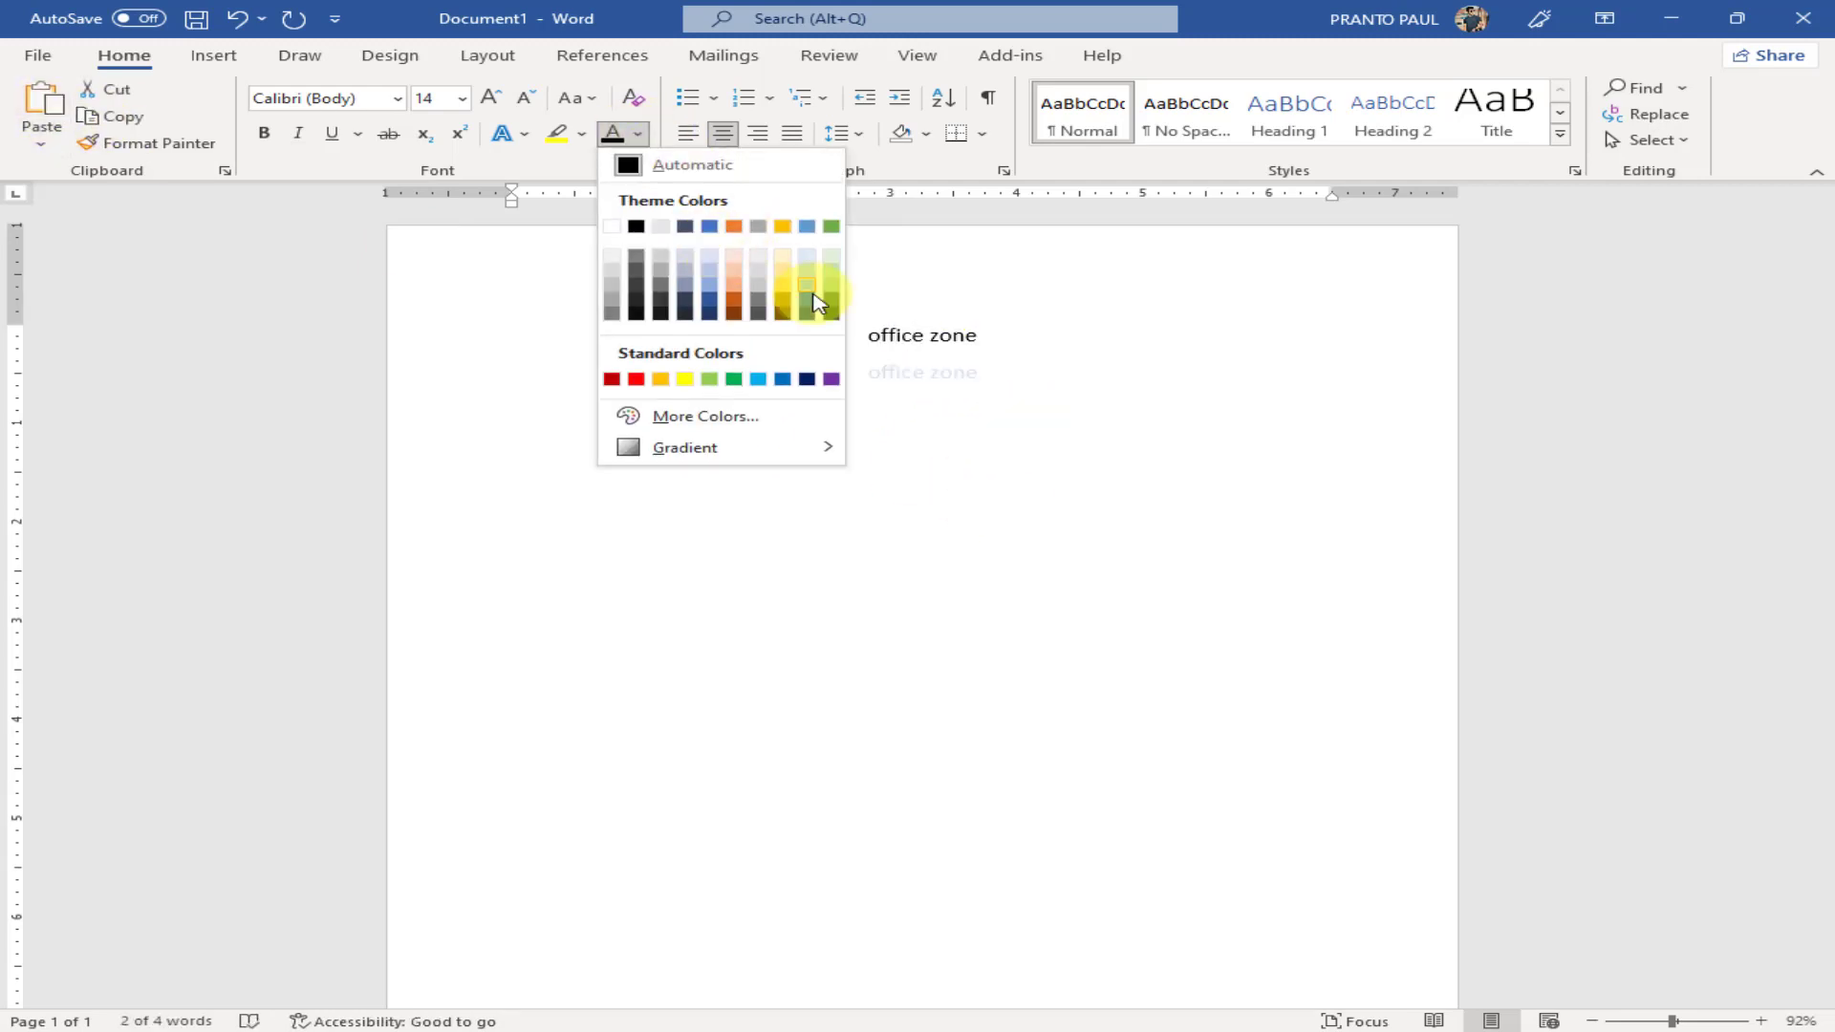
click(611, 380)
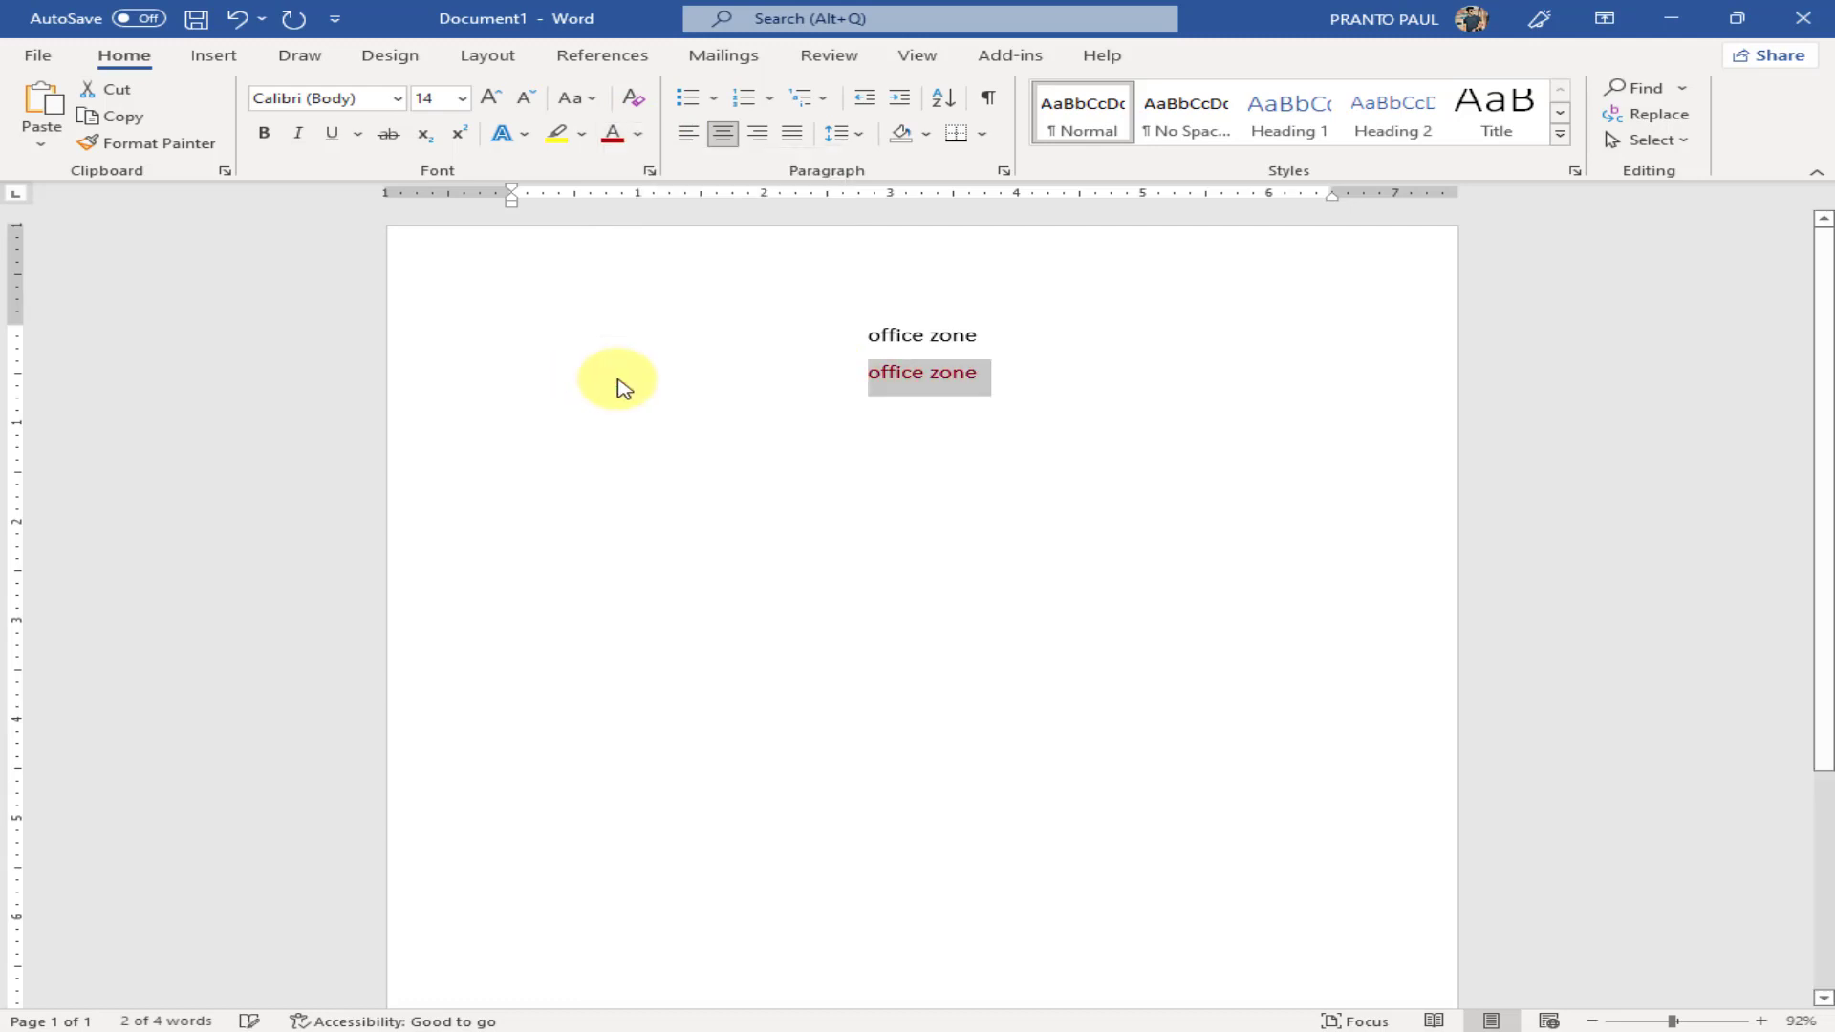
click(1033, 400)
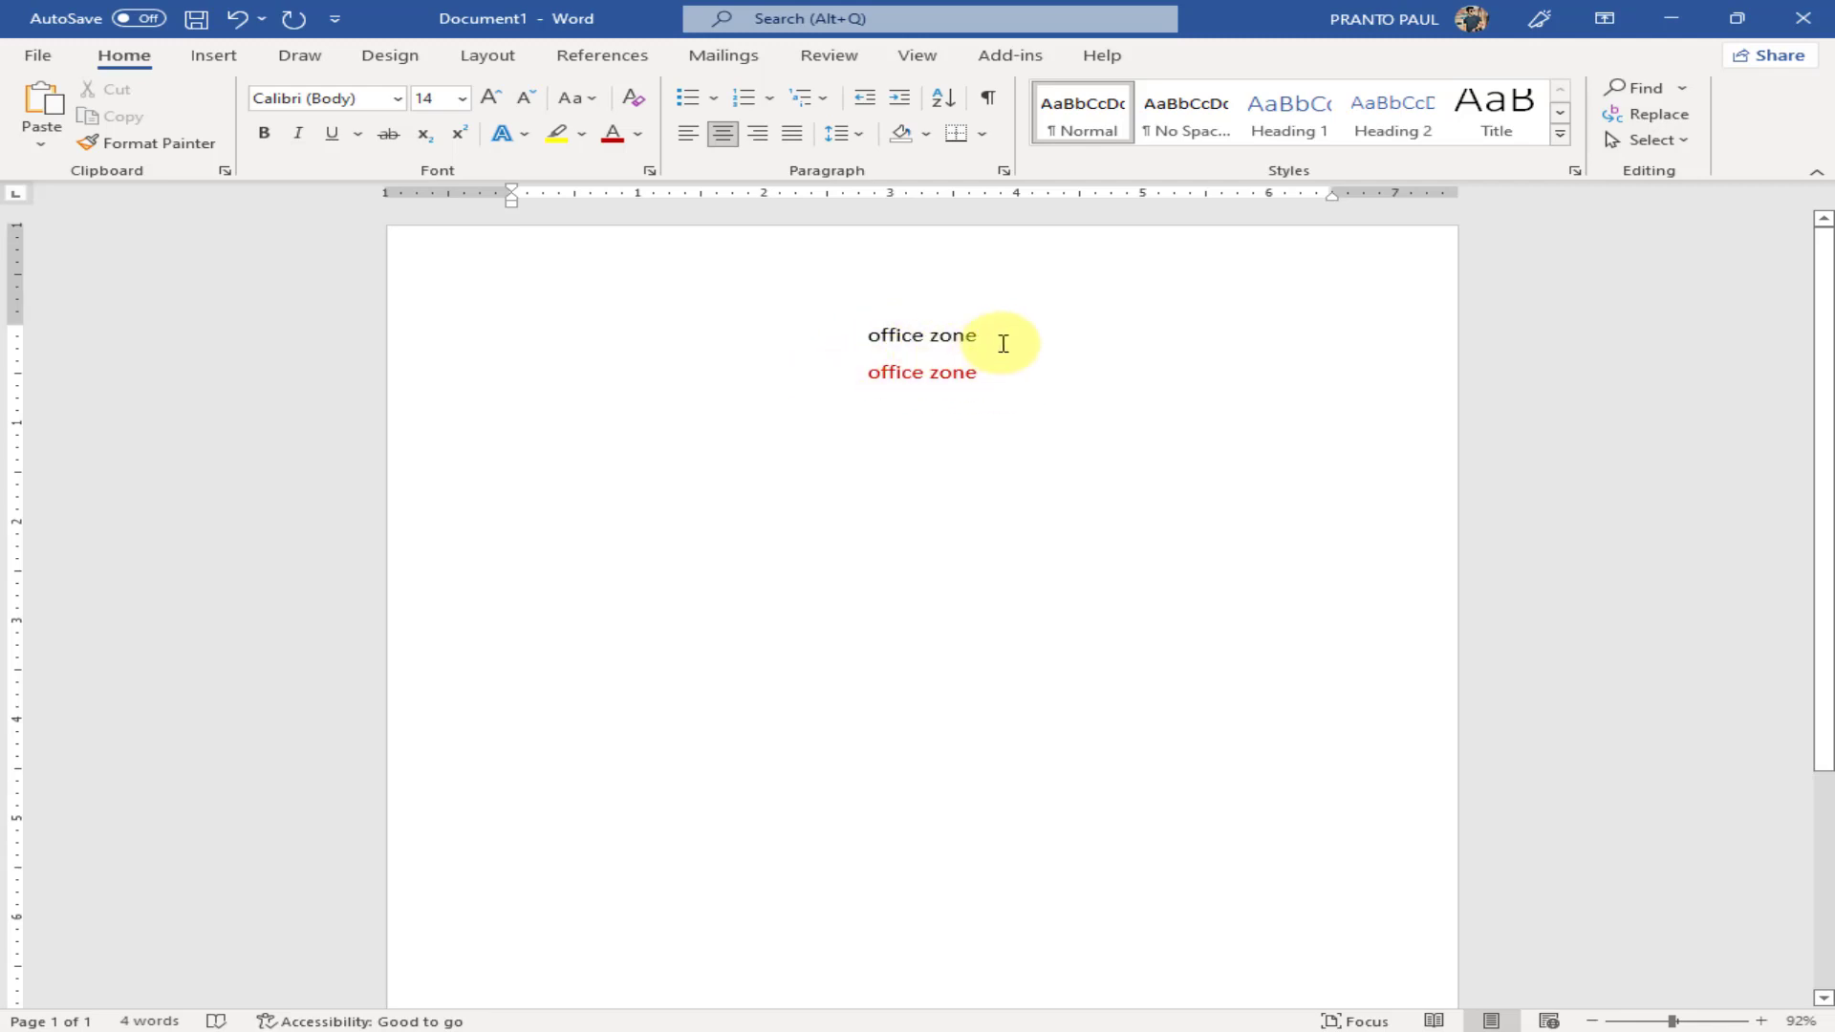
Apply the red second line's formatting to the word "zone" in the first line with Format Painter
drag(1003, 344, 774, 328)
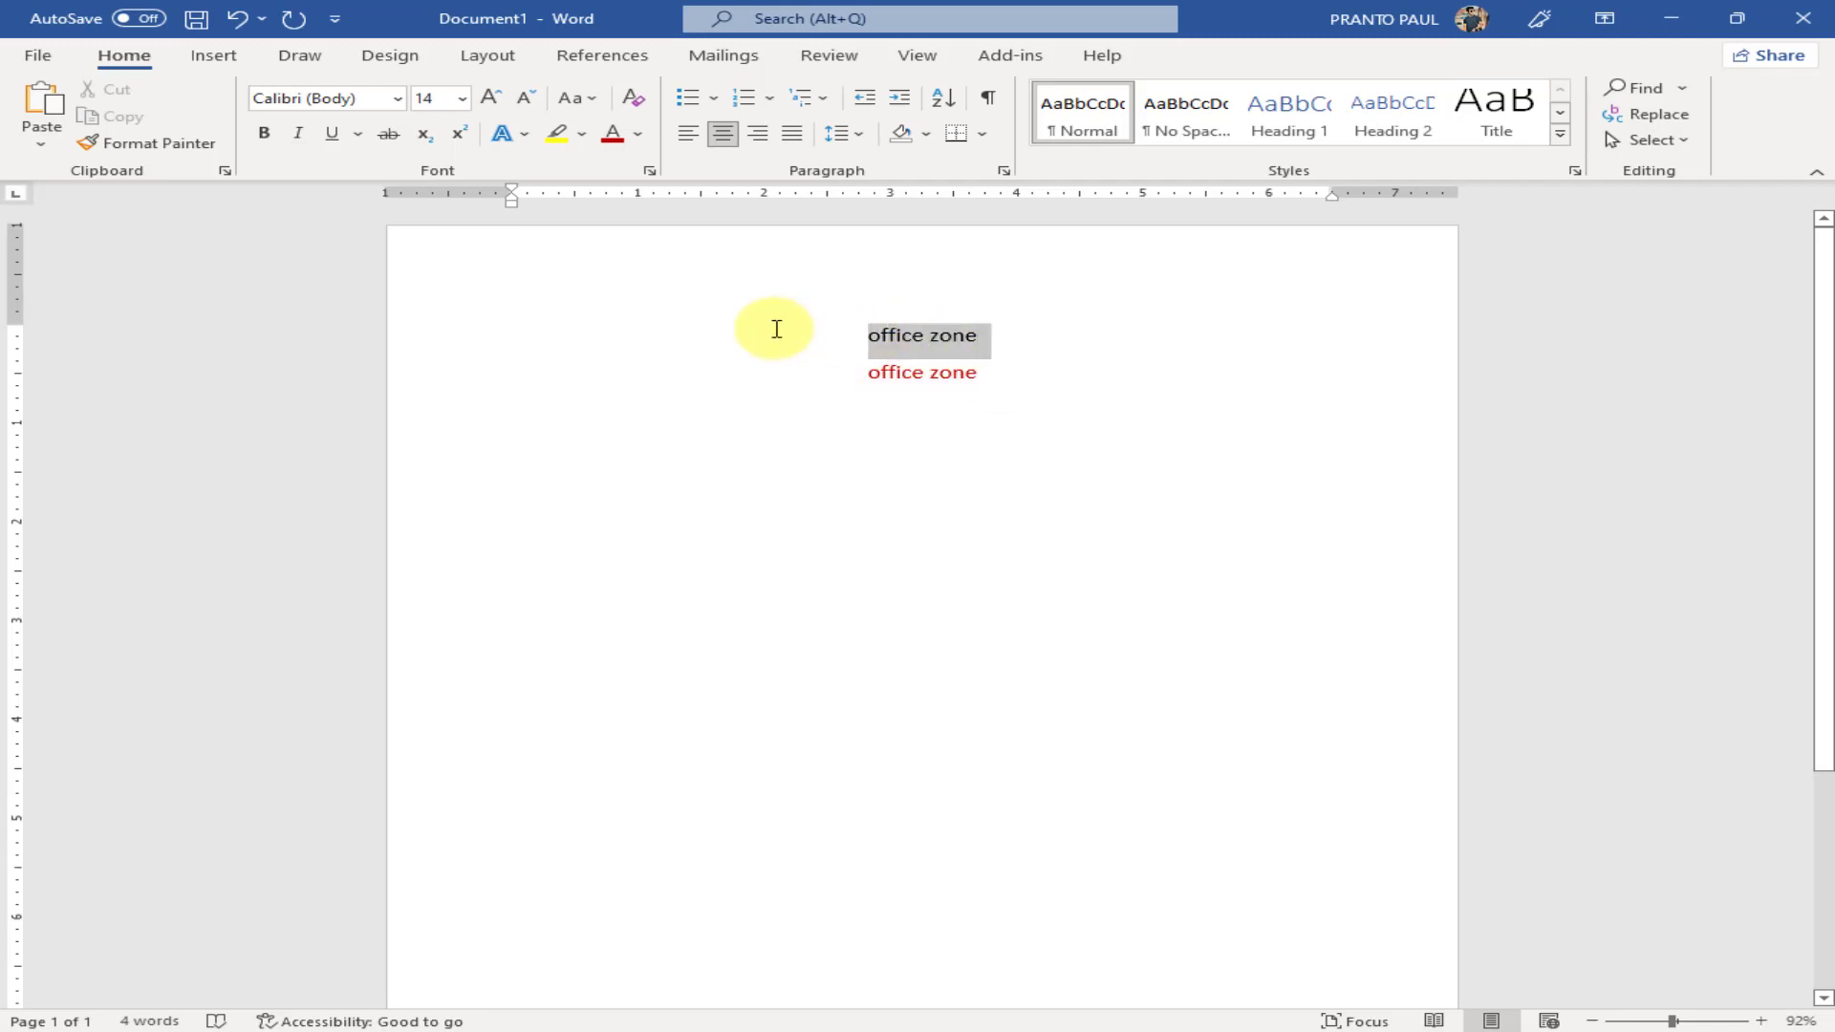
click(992, 382)
drag(1001, 379, 835, 379)
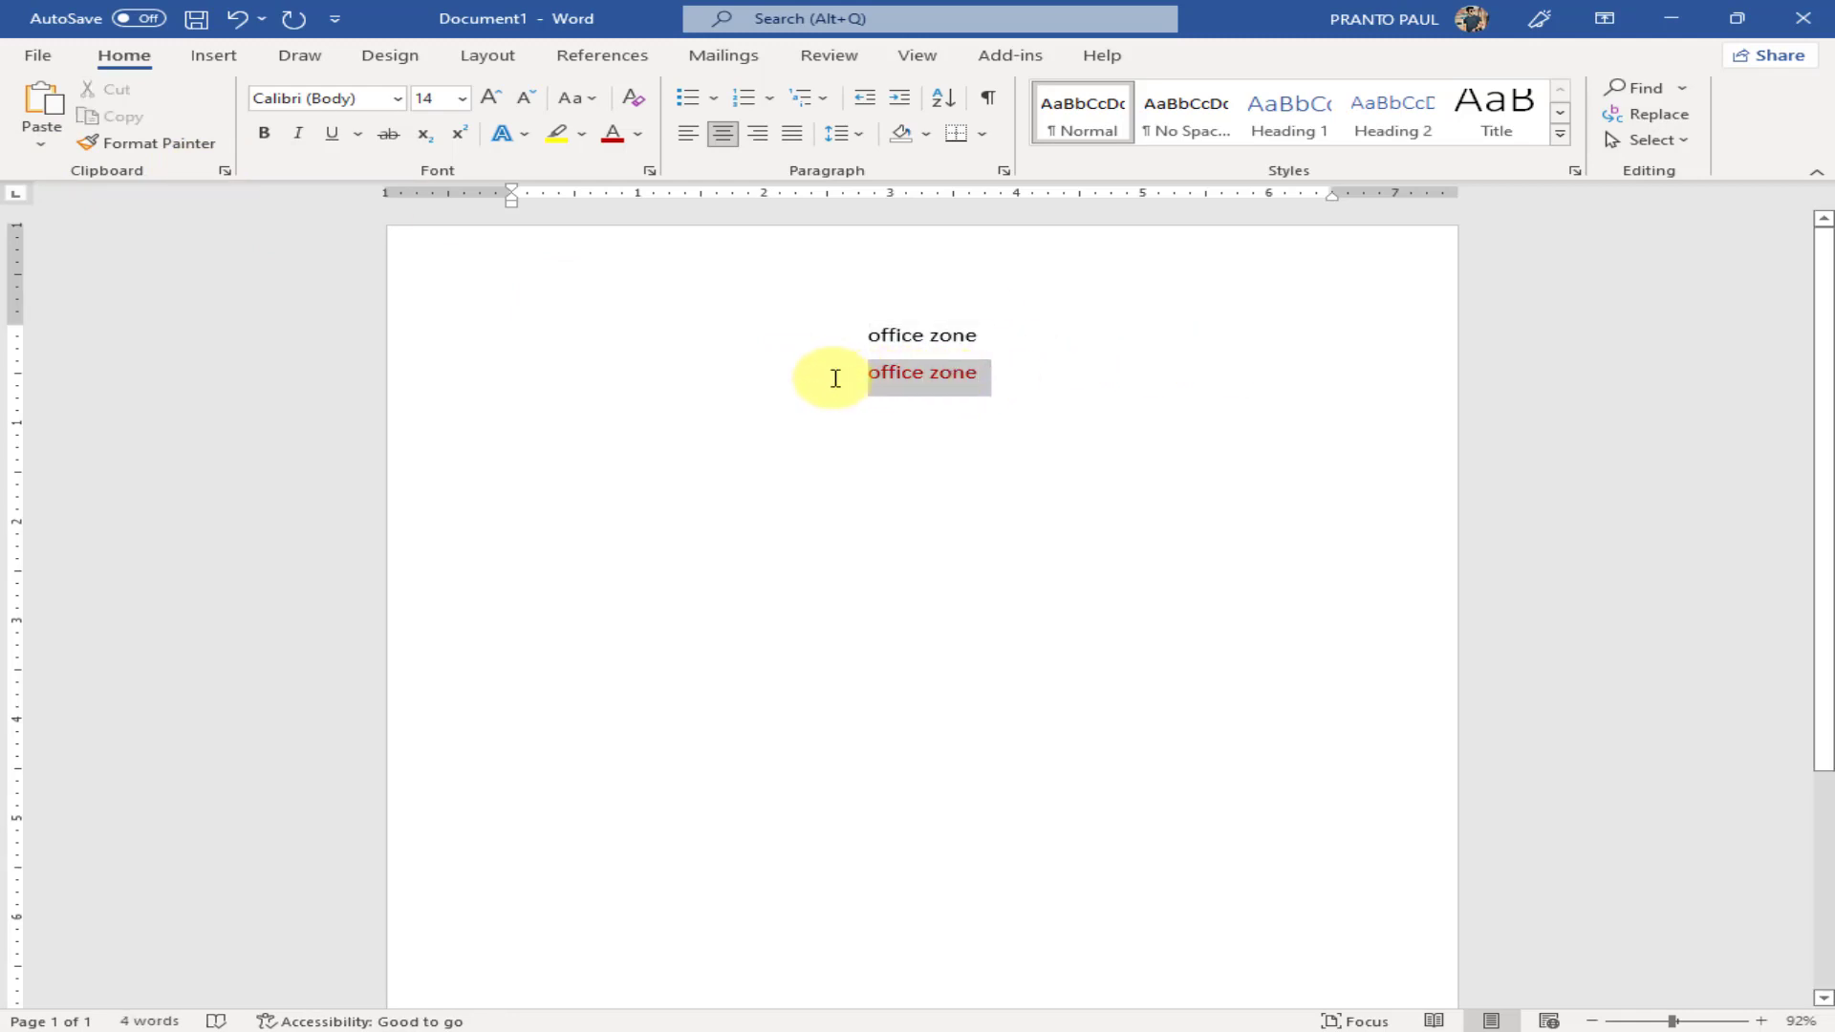
click(182, 144)
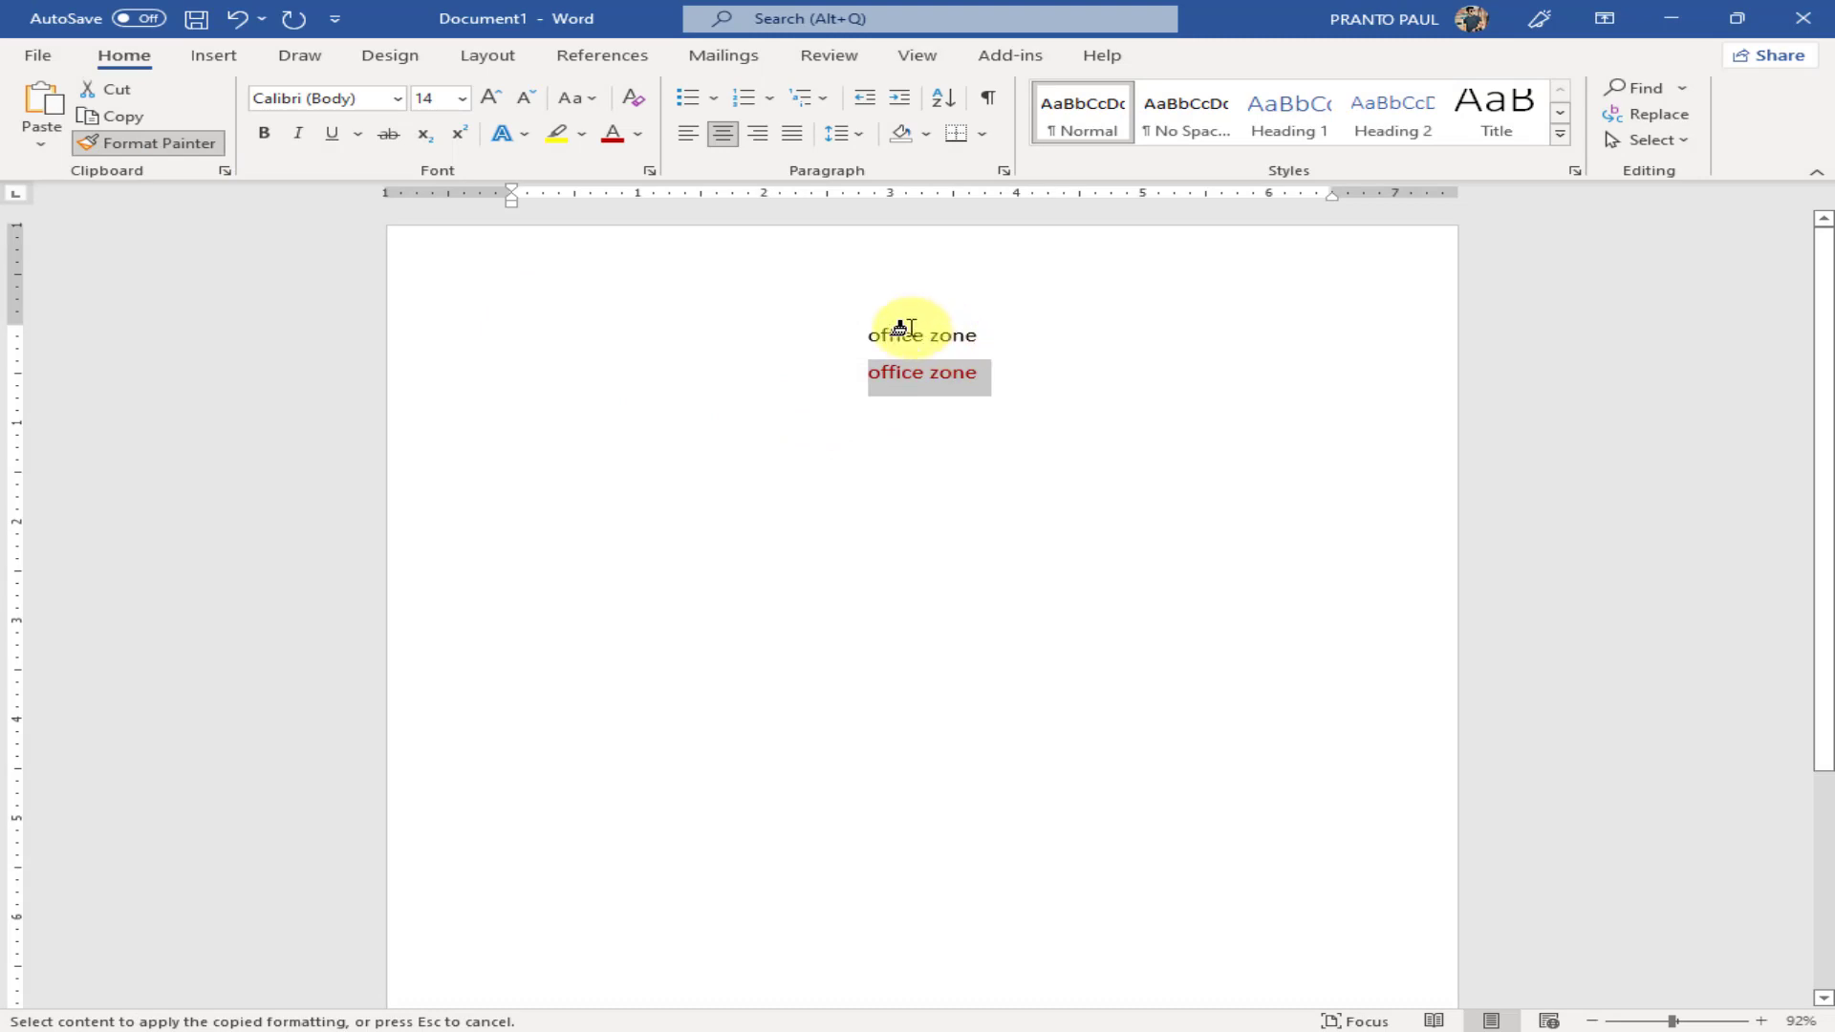
click(952, 334)
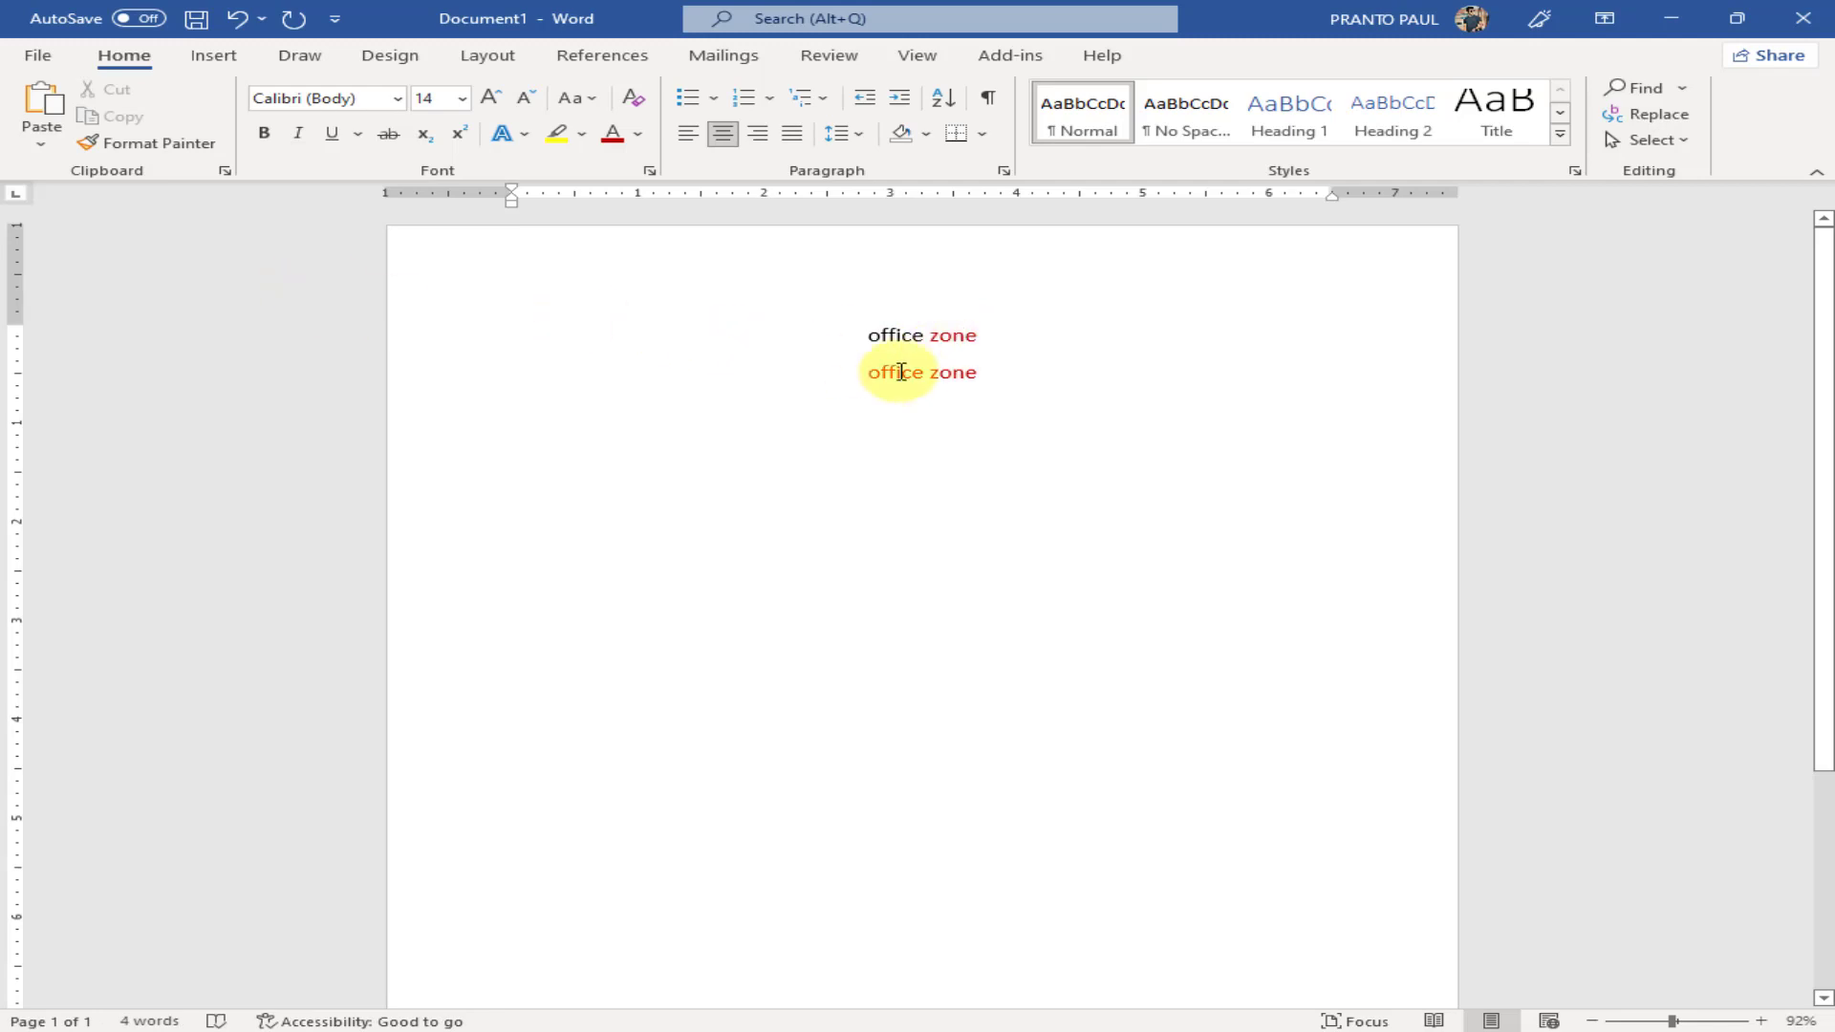
Use Format Painter to apply the red formatting of "zone" to the word "office" in the first line
drag(995, 344, 929, 339)
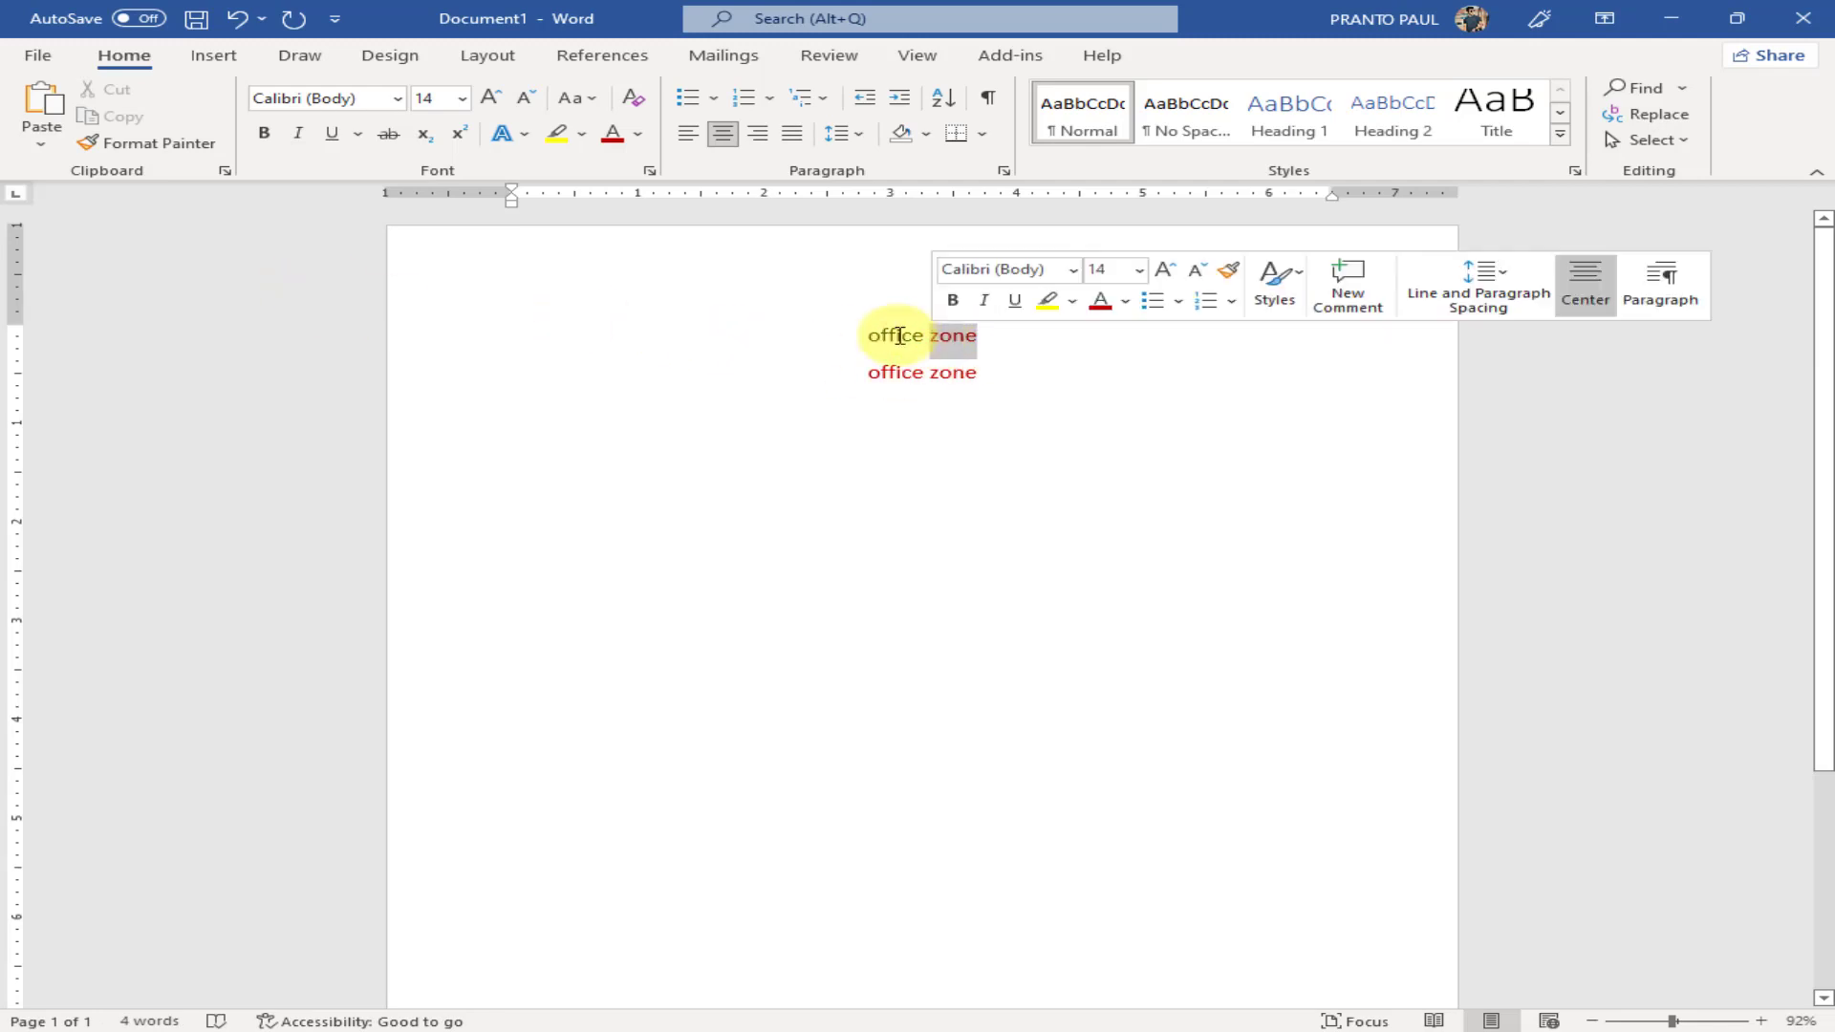
click(144, 143)
click(881, 336)
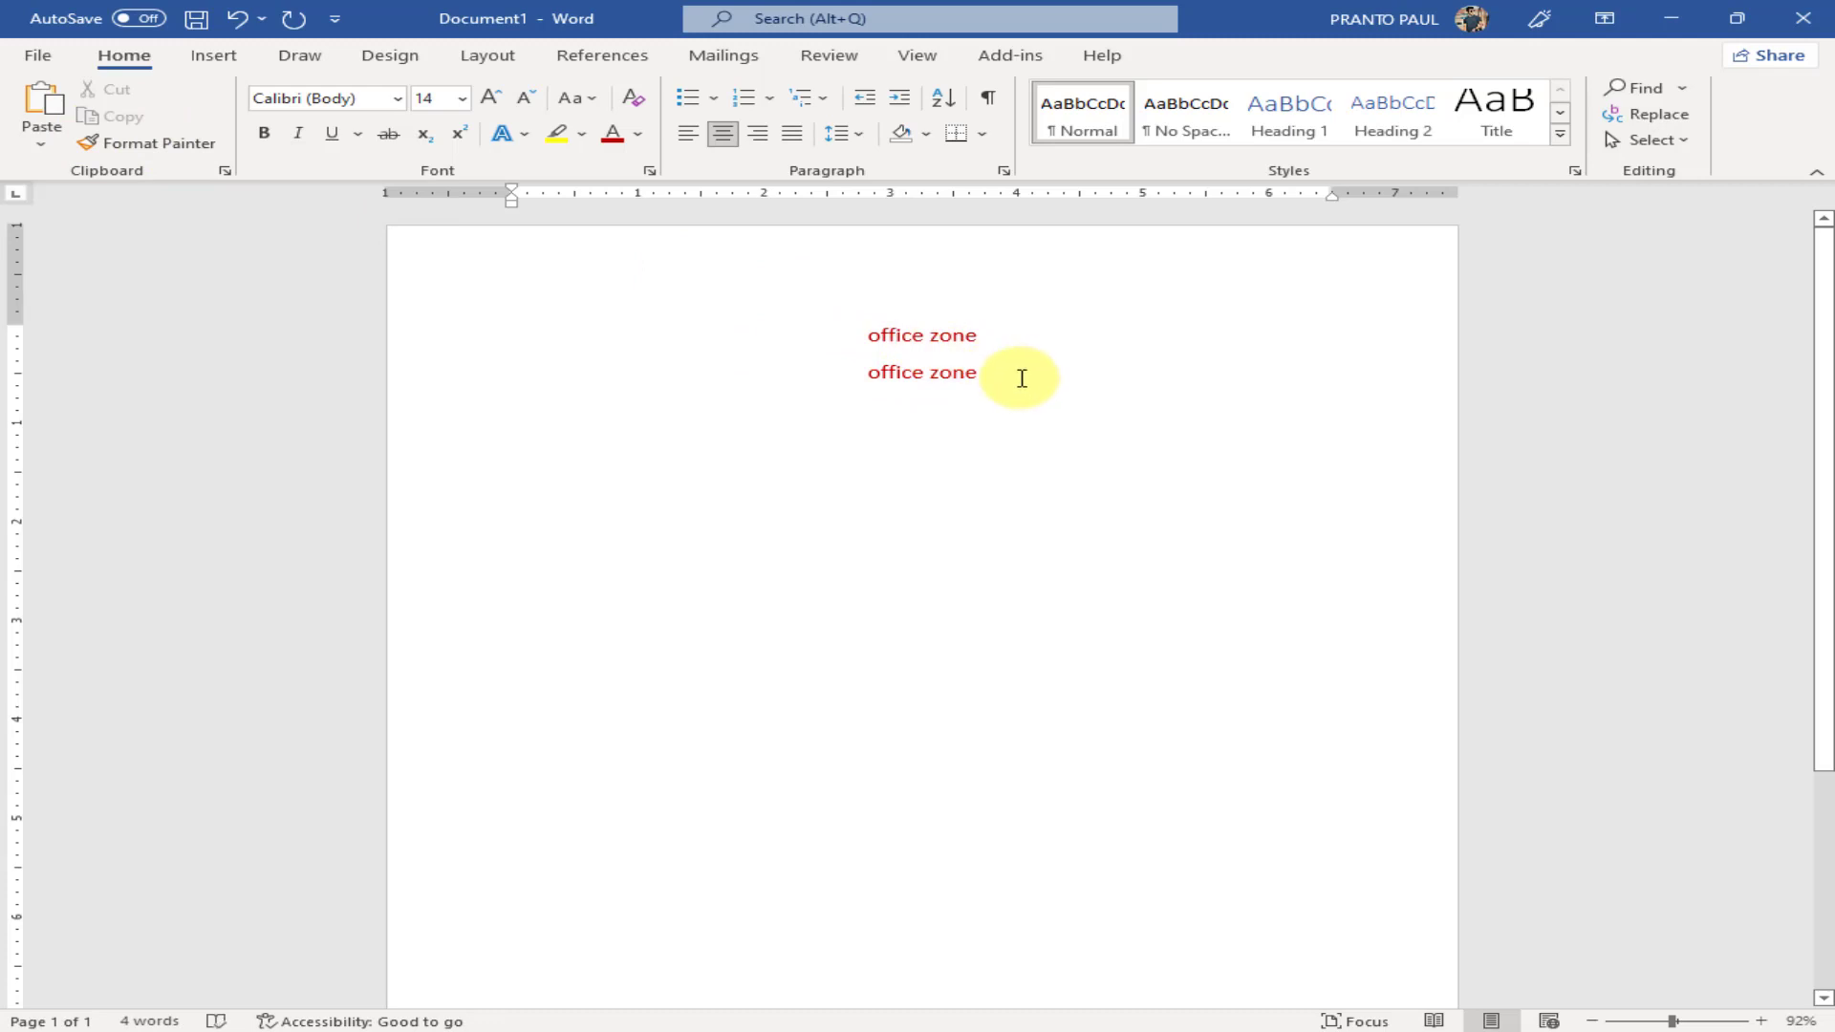
Delete both red lines and enter a fresh "office zone" line in their place
drag(1023, 377, 735, 287)
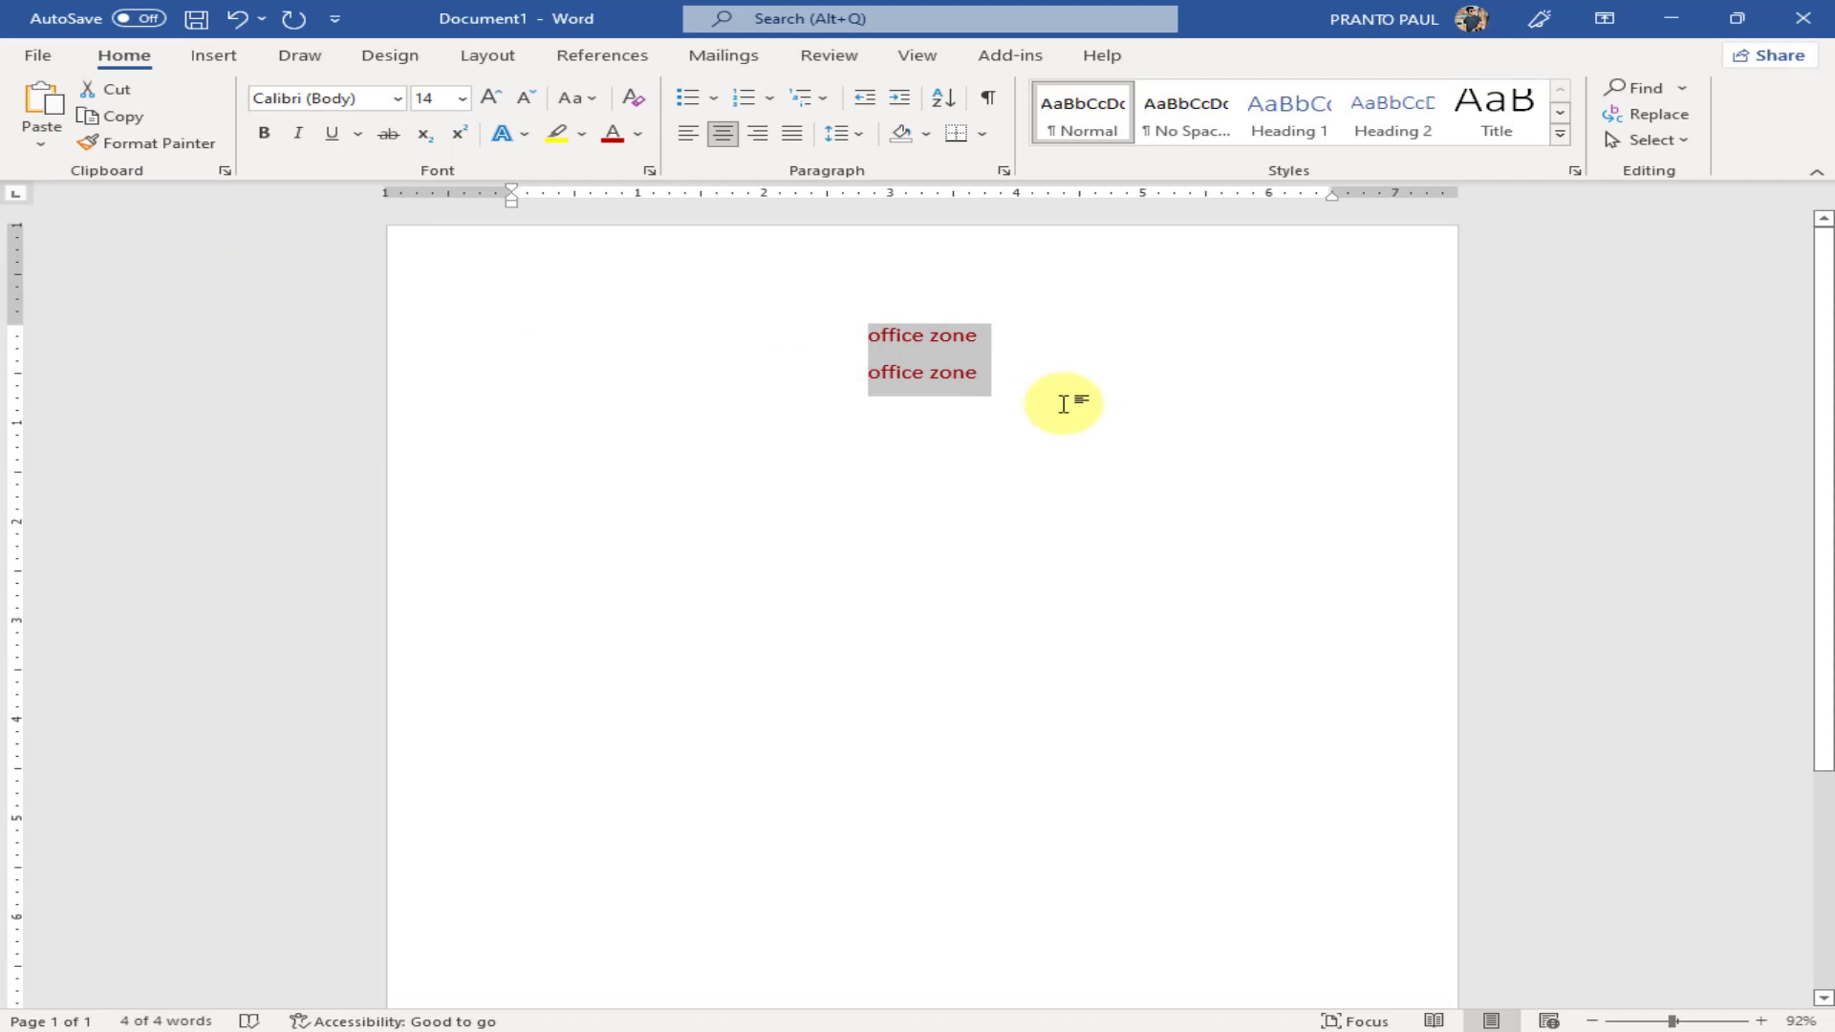
key(Delete)
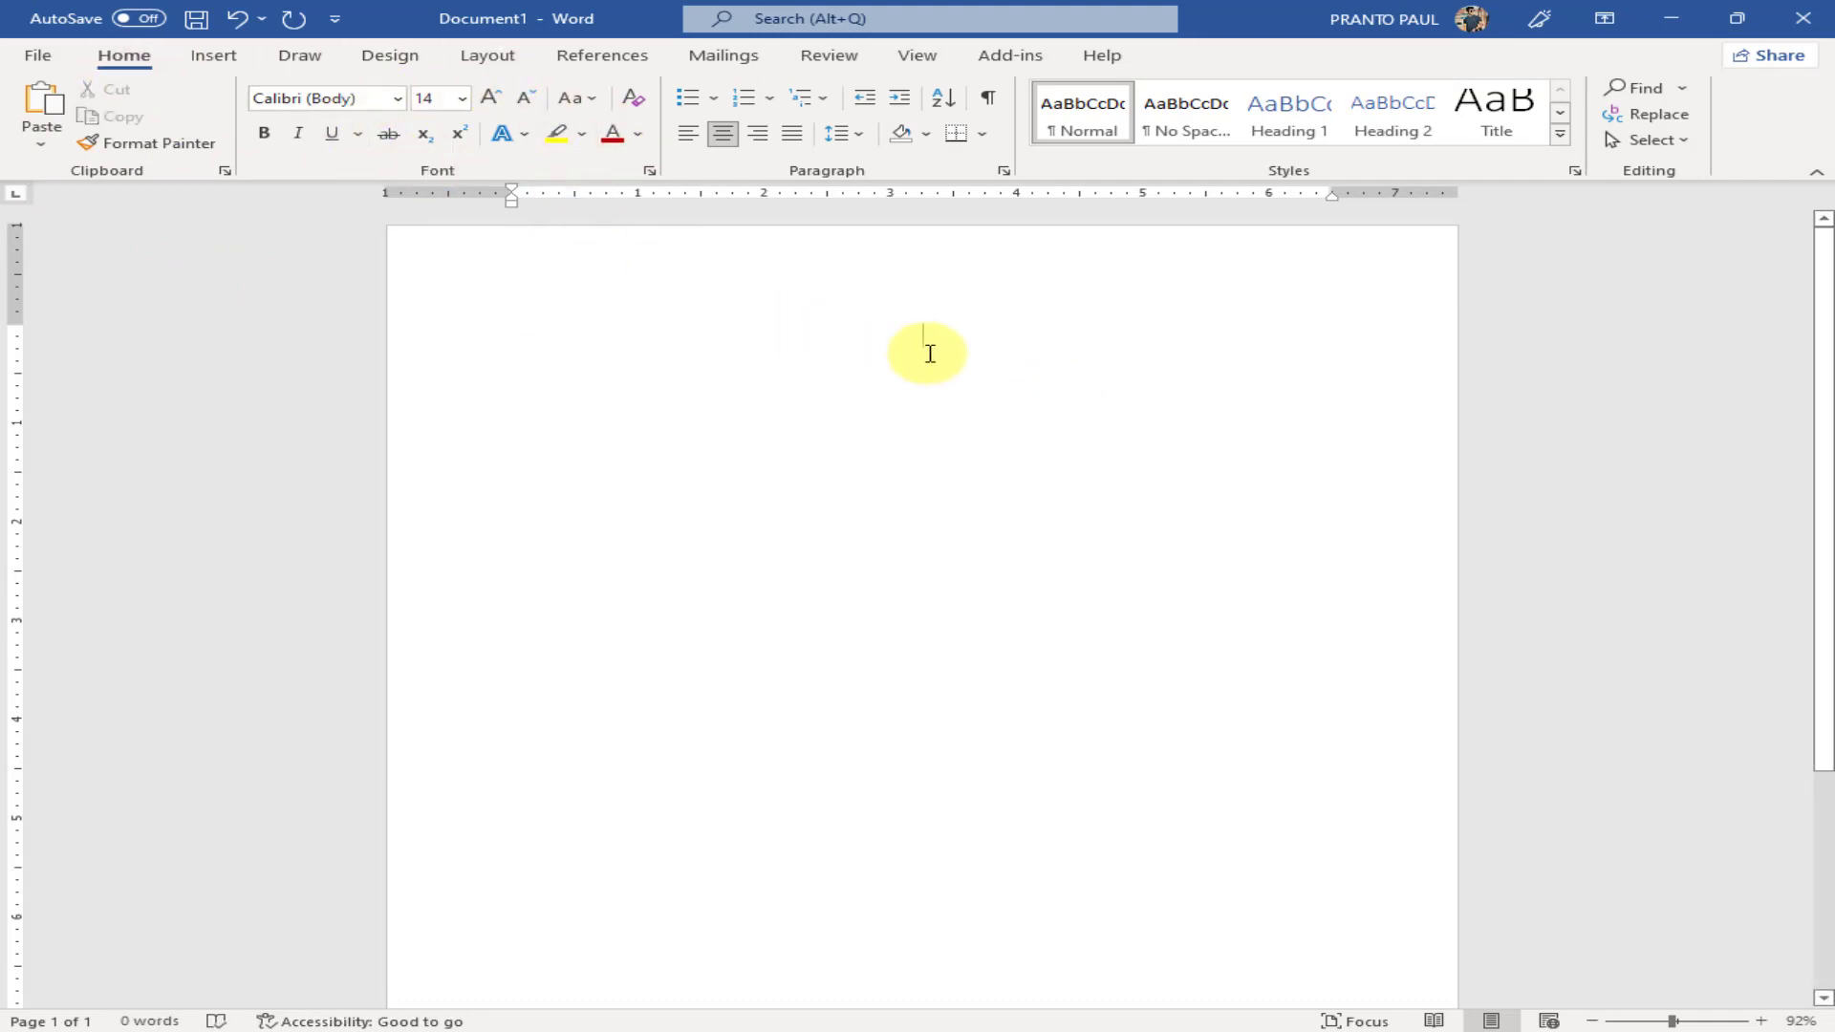
text(of)
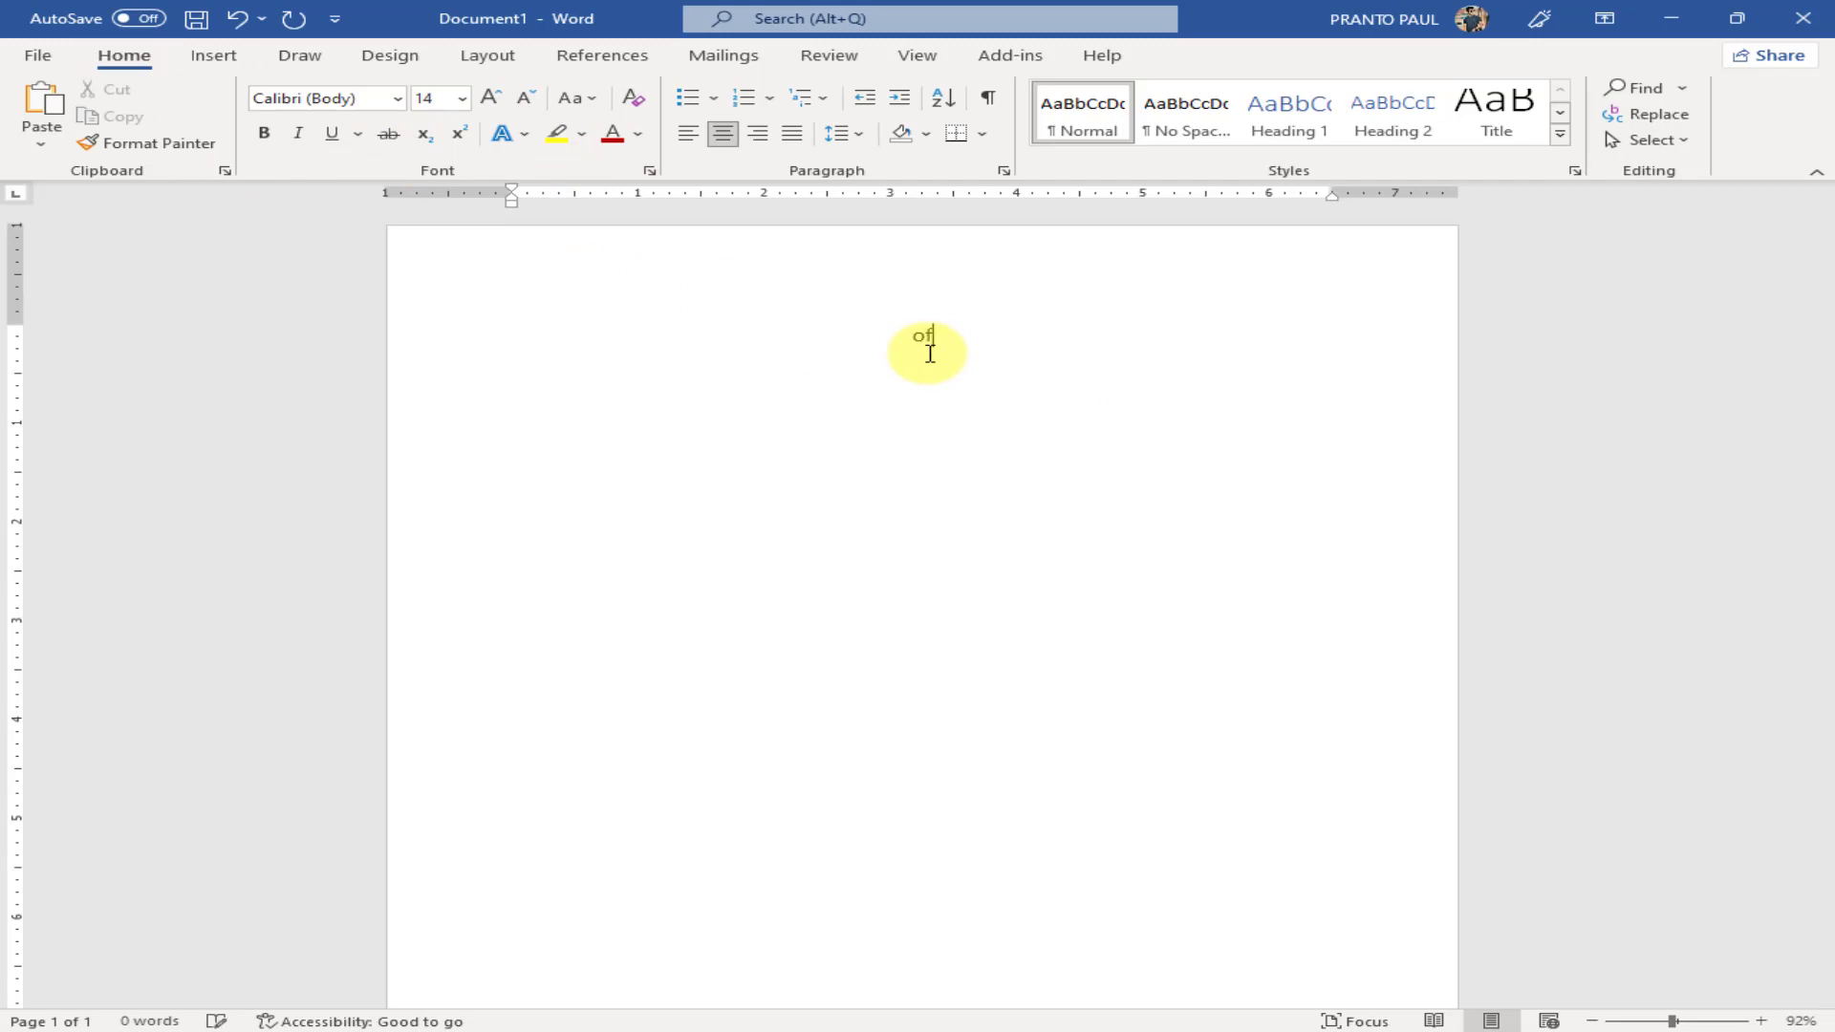
text(fice zone)
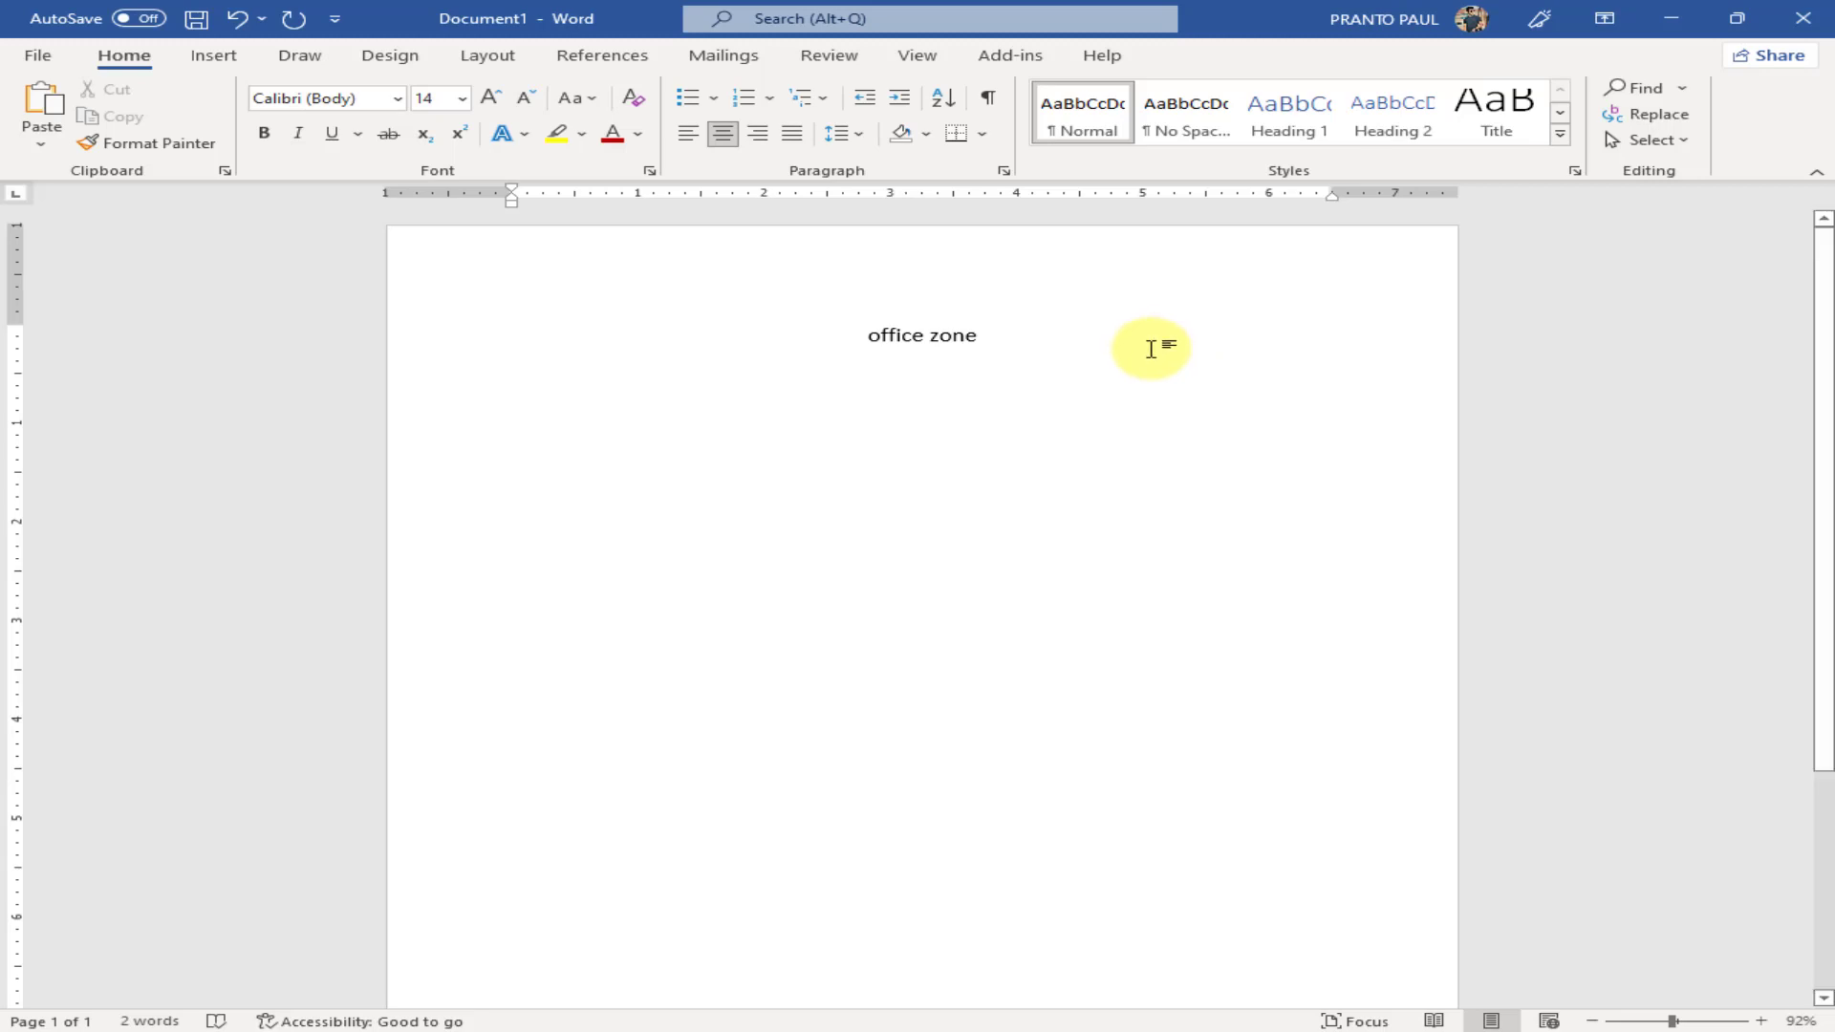
Enlarge the "office zone" line's font size stepwise to 26 and bring it back down to 18
drag(1032, 346, 733, 340)
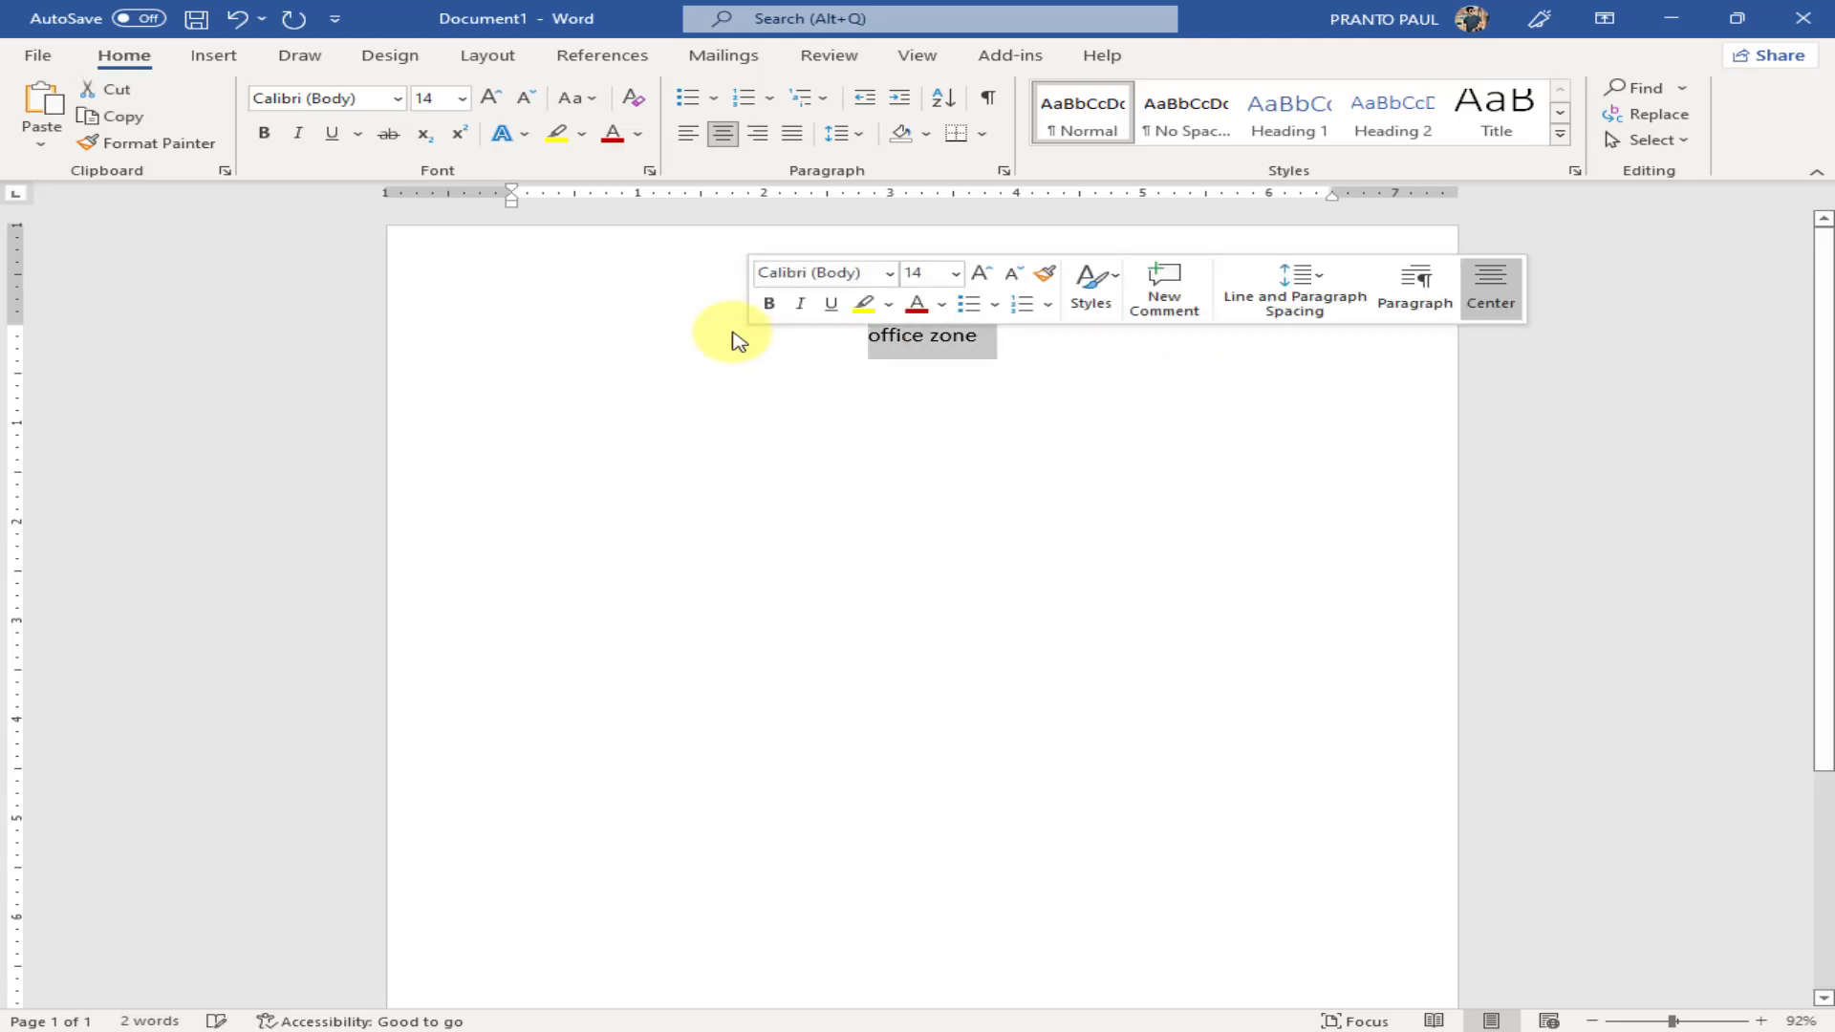
click(490, 101)
click(490, 101)
click(491, 102)
click(490, 102)
click(491, 101)
click(490, 101)
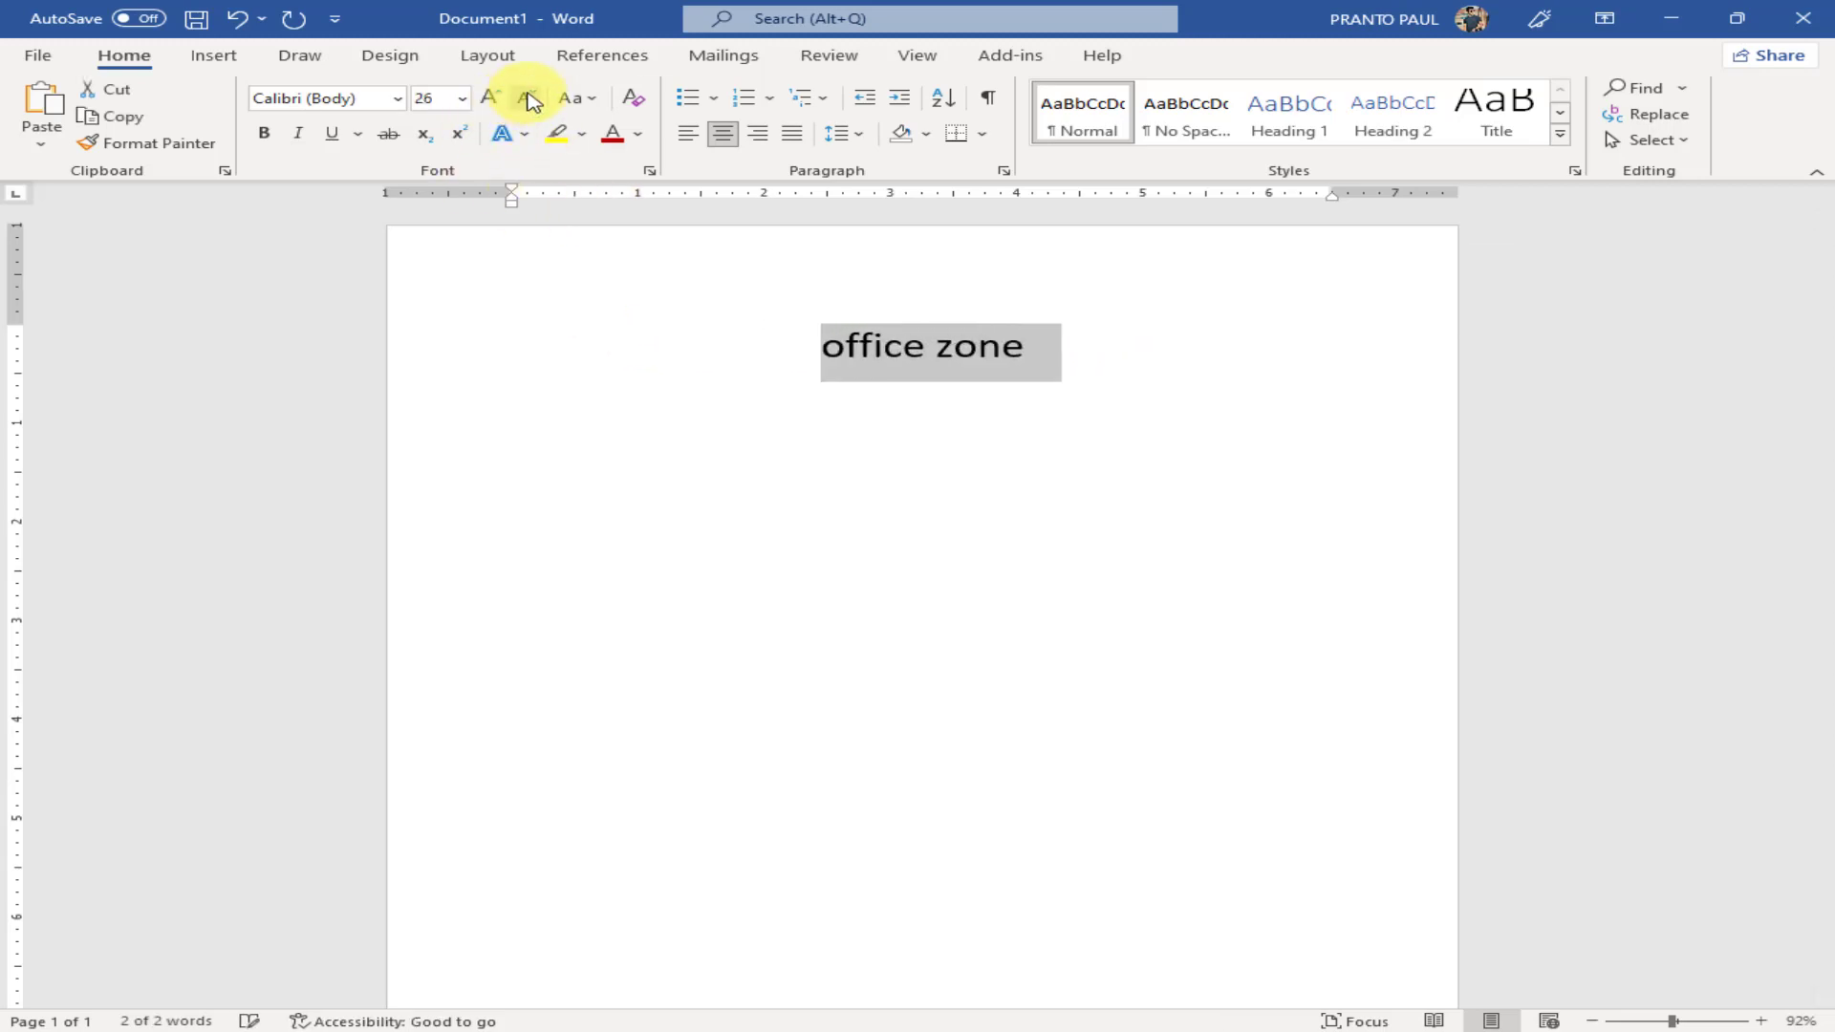
click(529, 99)
click(528, 99)
click(528, 99)
click(529, 99)
click(490, 99)
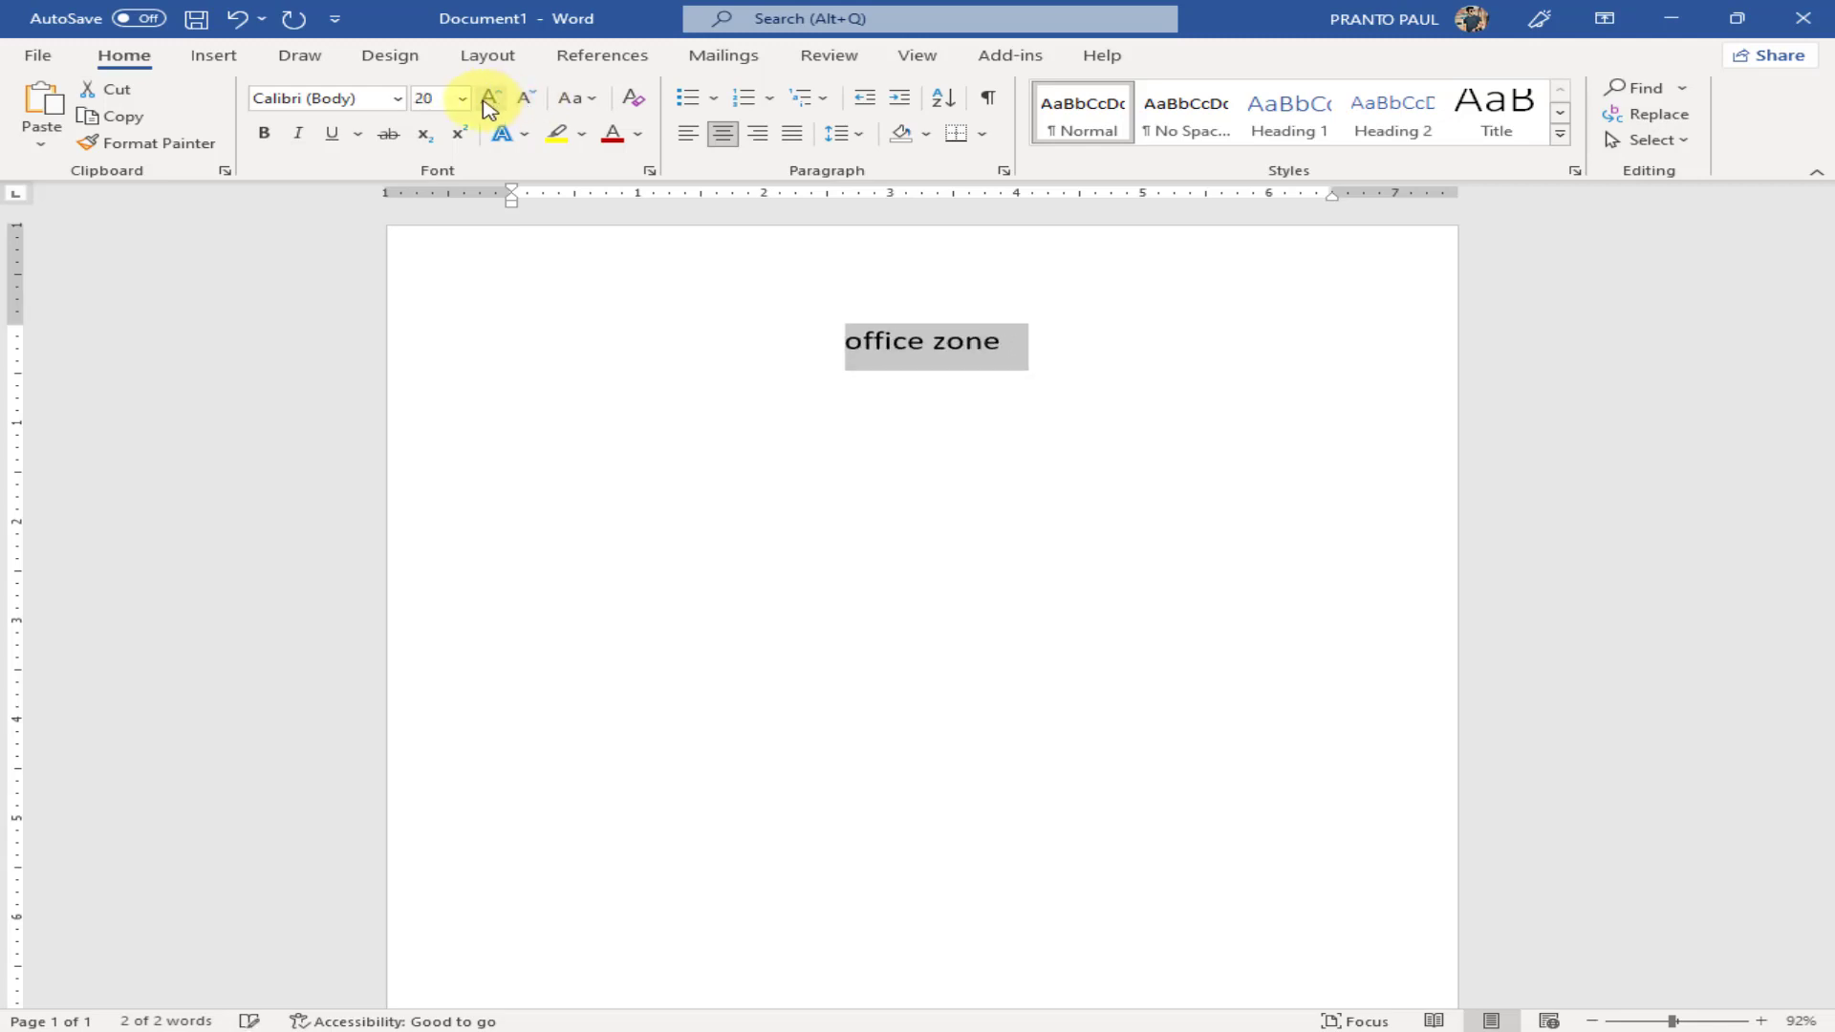
click(490, 99)
click(527, 103)
click(527, 103)
Apply lowercase to the "office zone" line and change its case to UPPERCASE
click(601, 99)
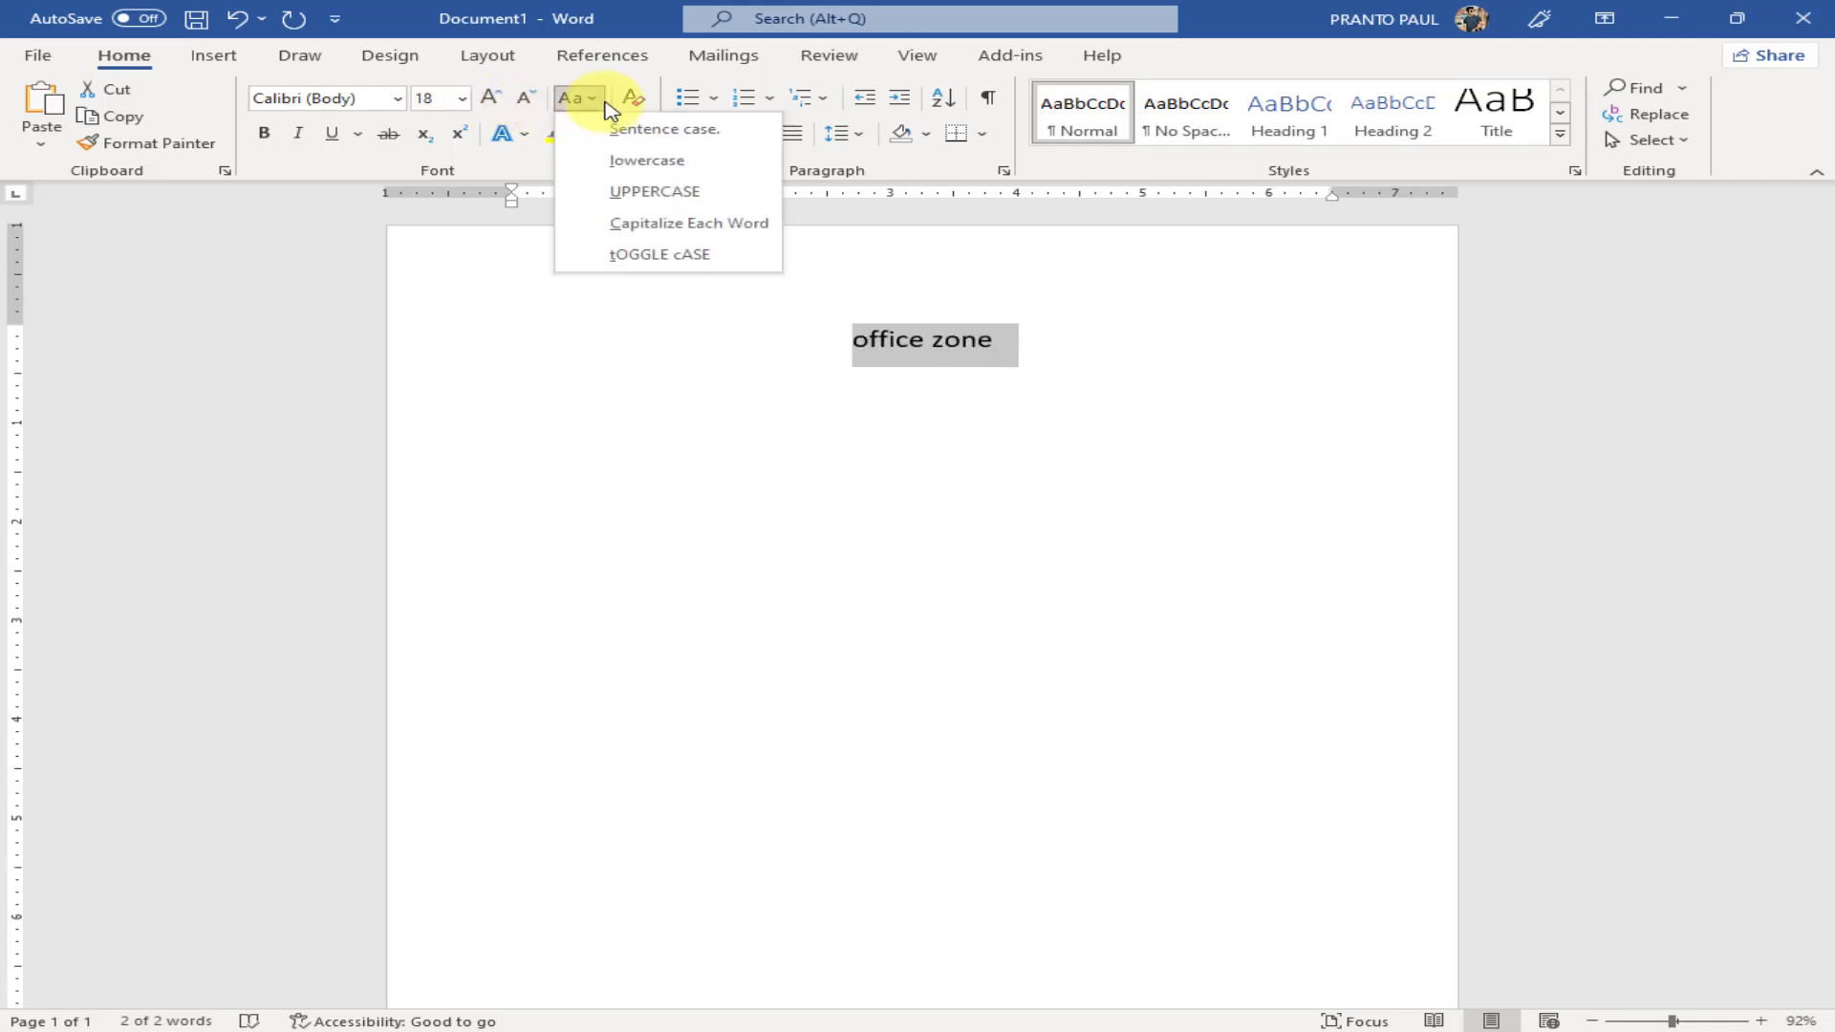
click(646, 164)
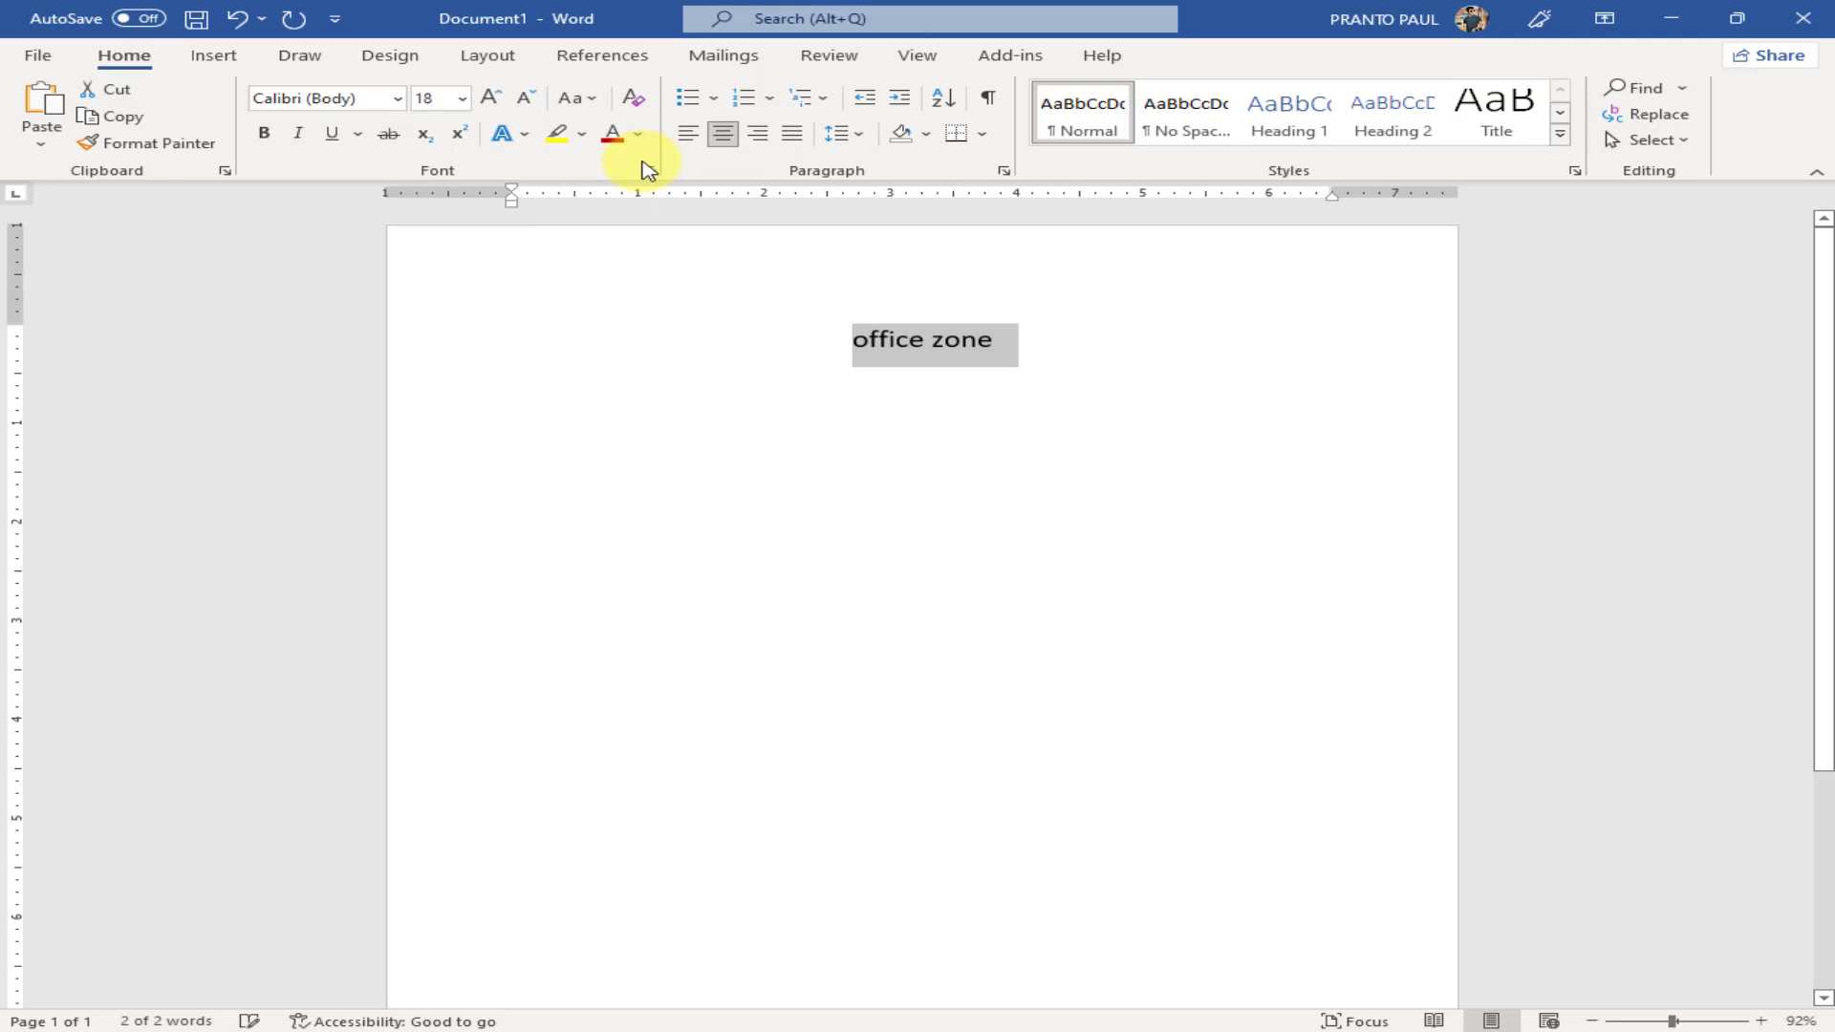
click(604, 103)
click(646, 191)
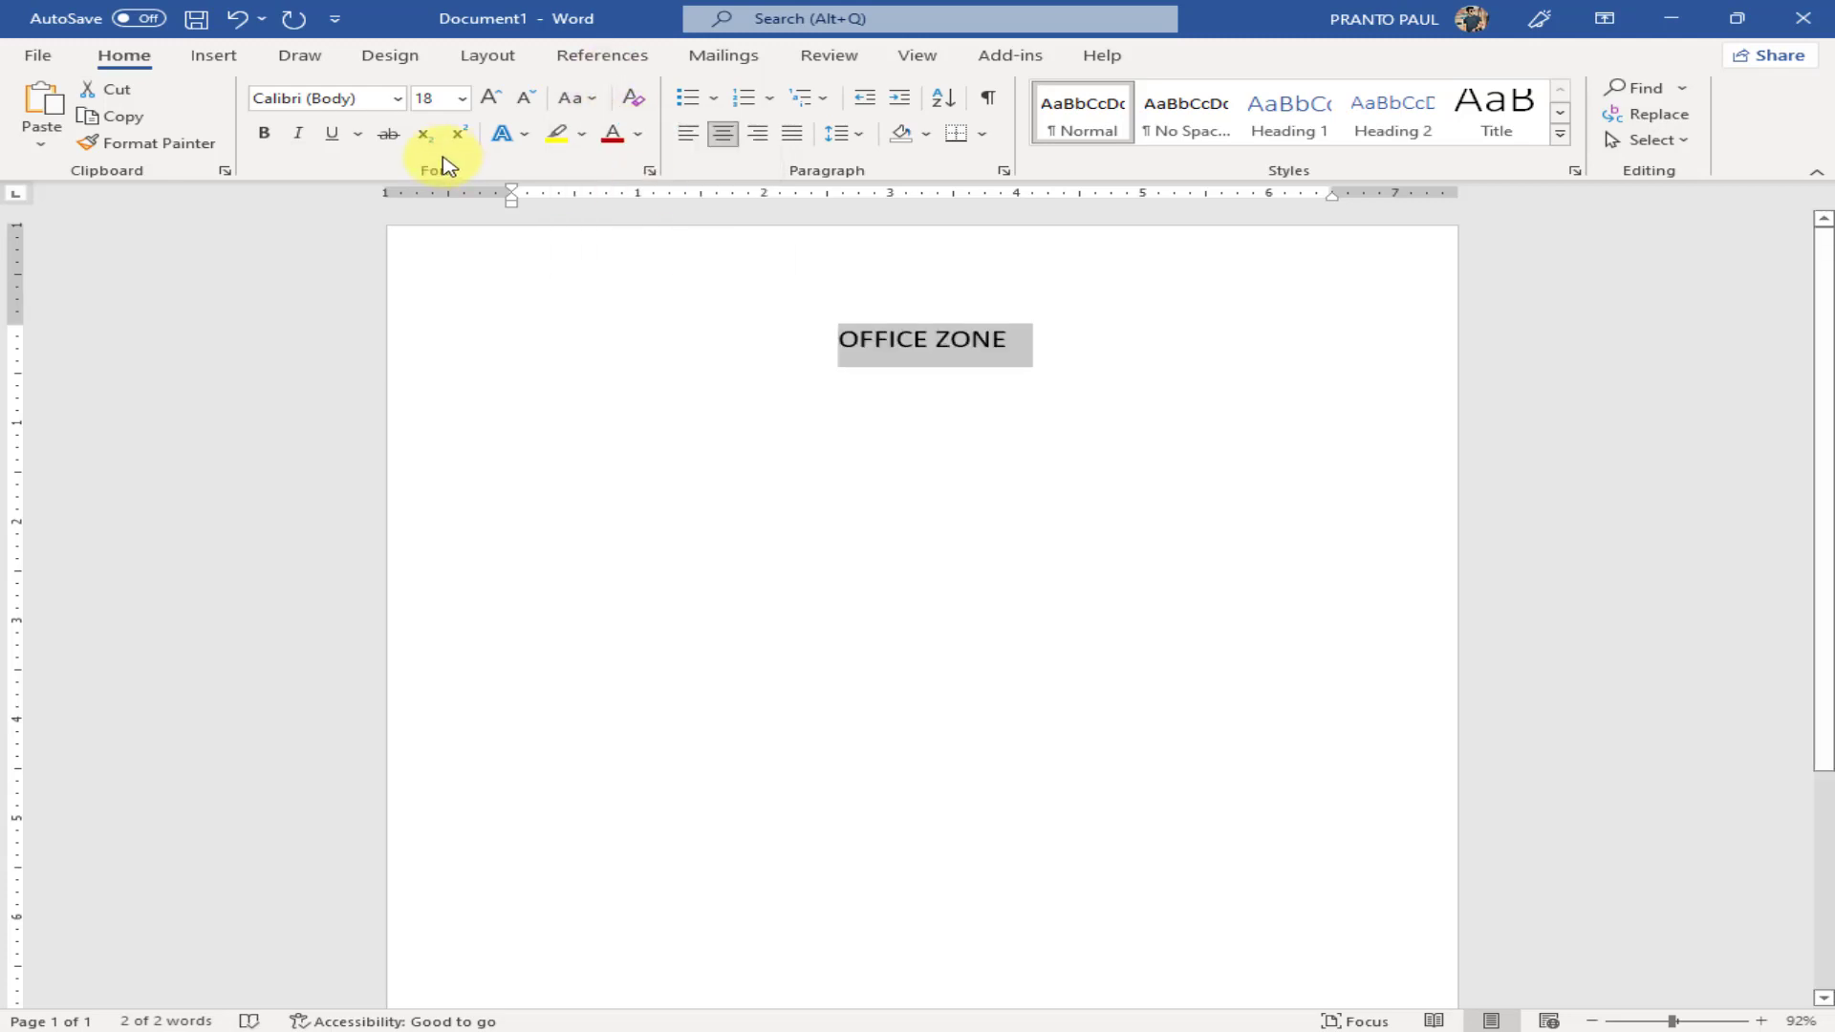
Try bold and italic on the OFFICE ZONE line, turning each off again
click(273, 139)
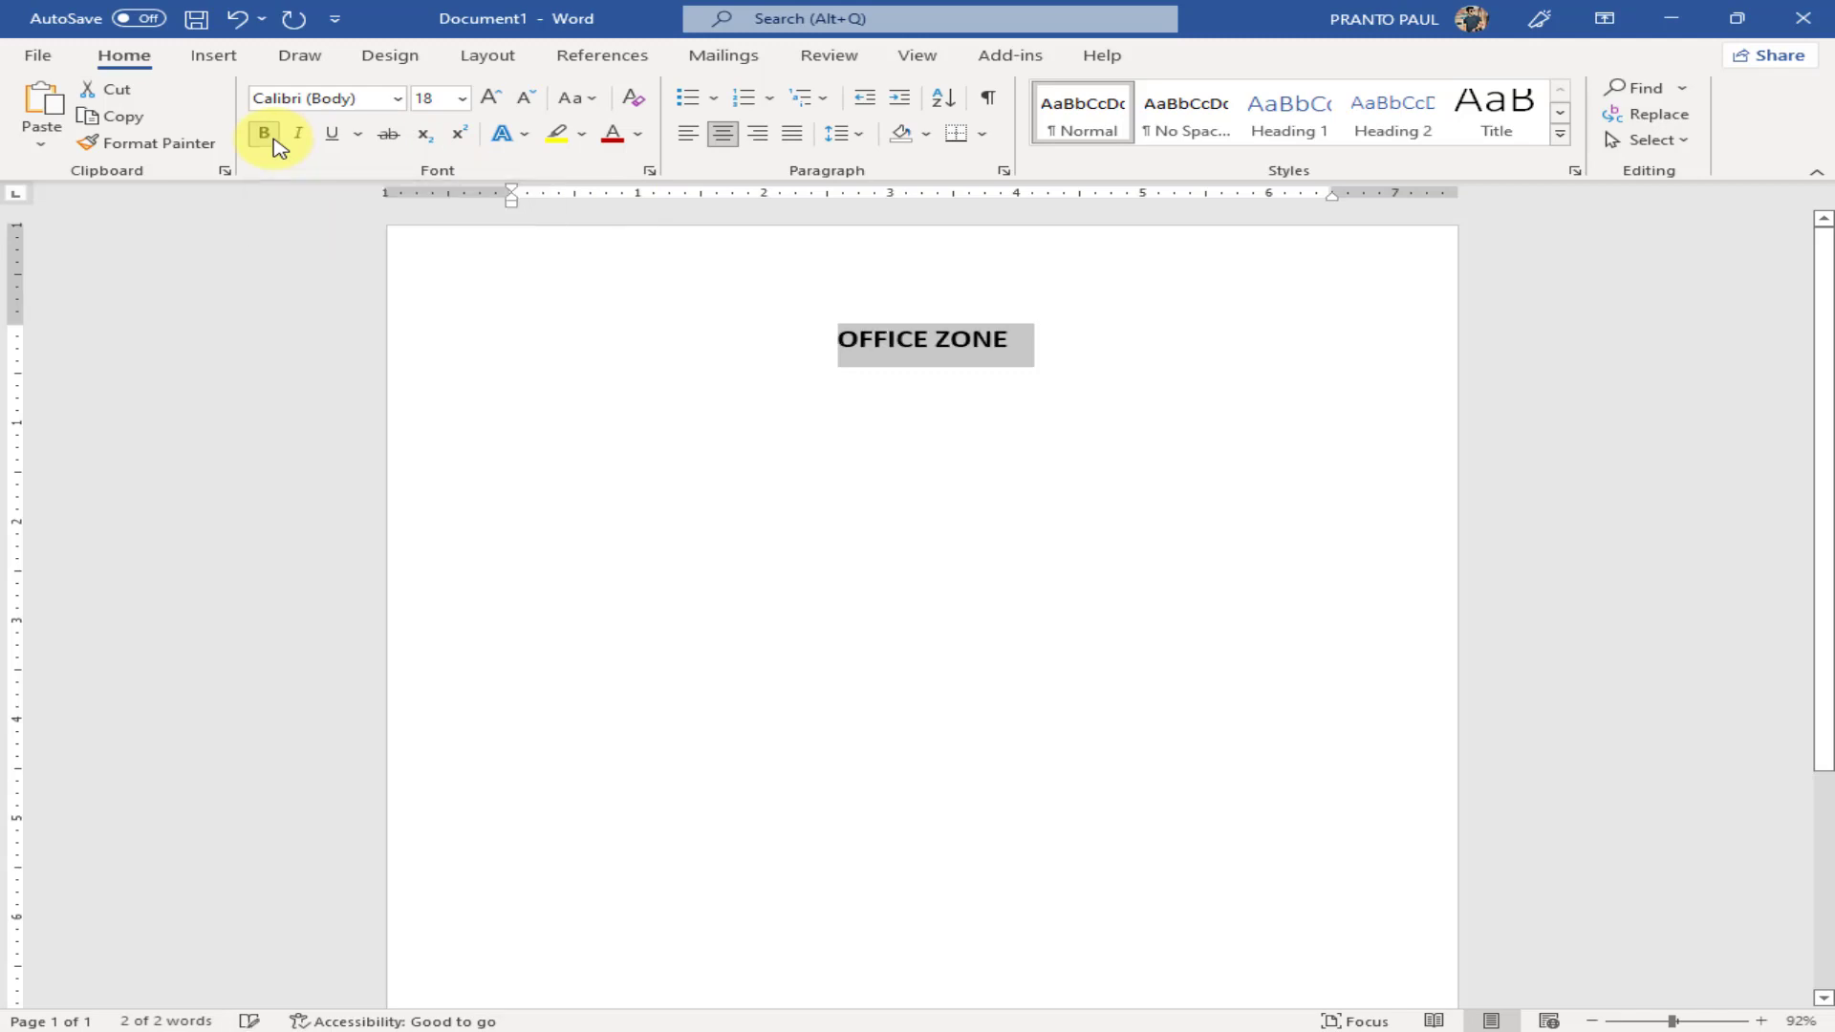
click(276, 143)
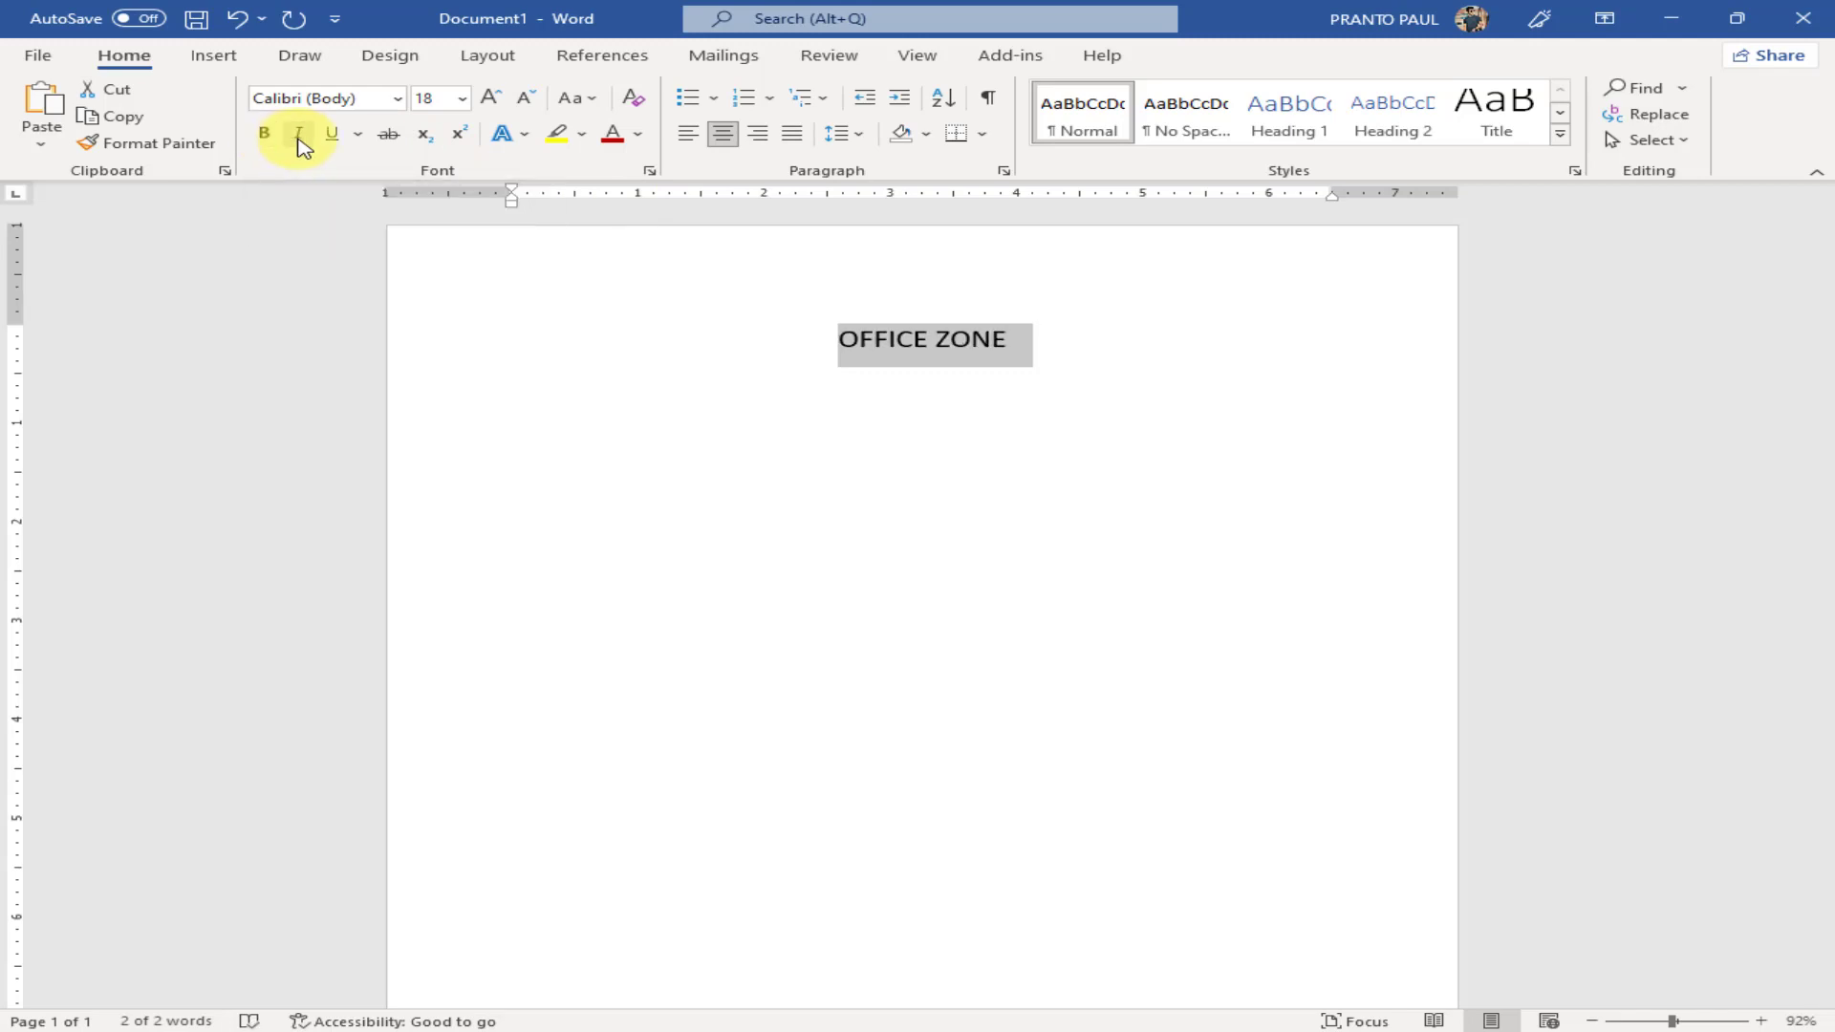
click(301, 140)
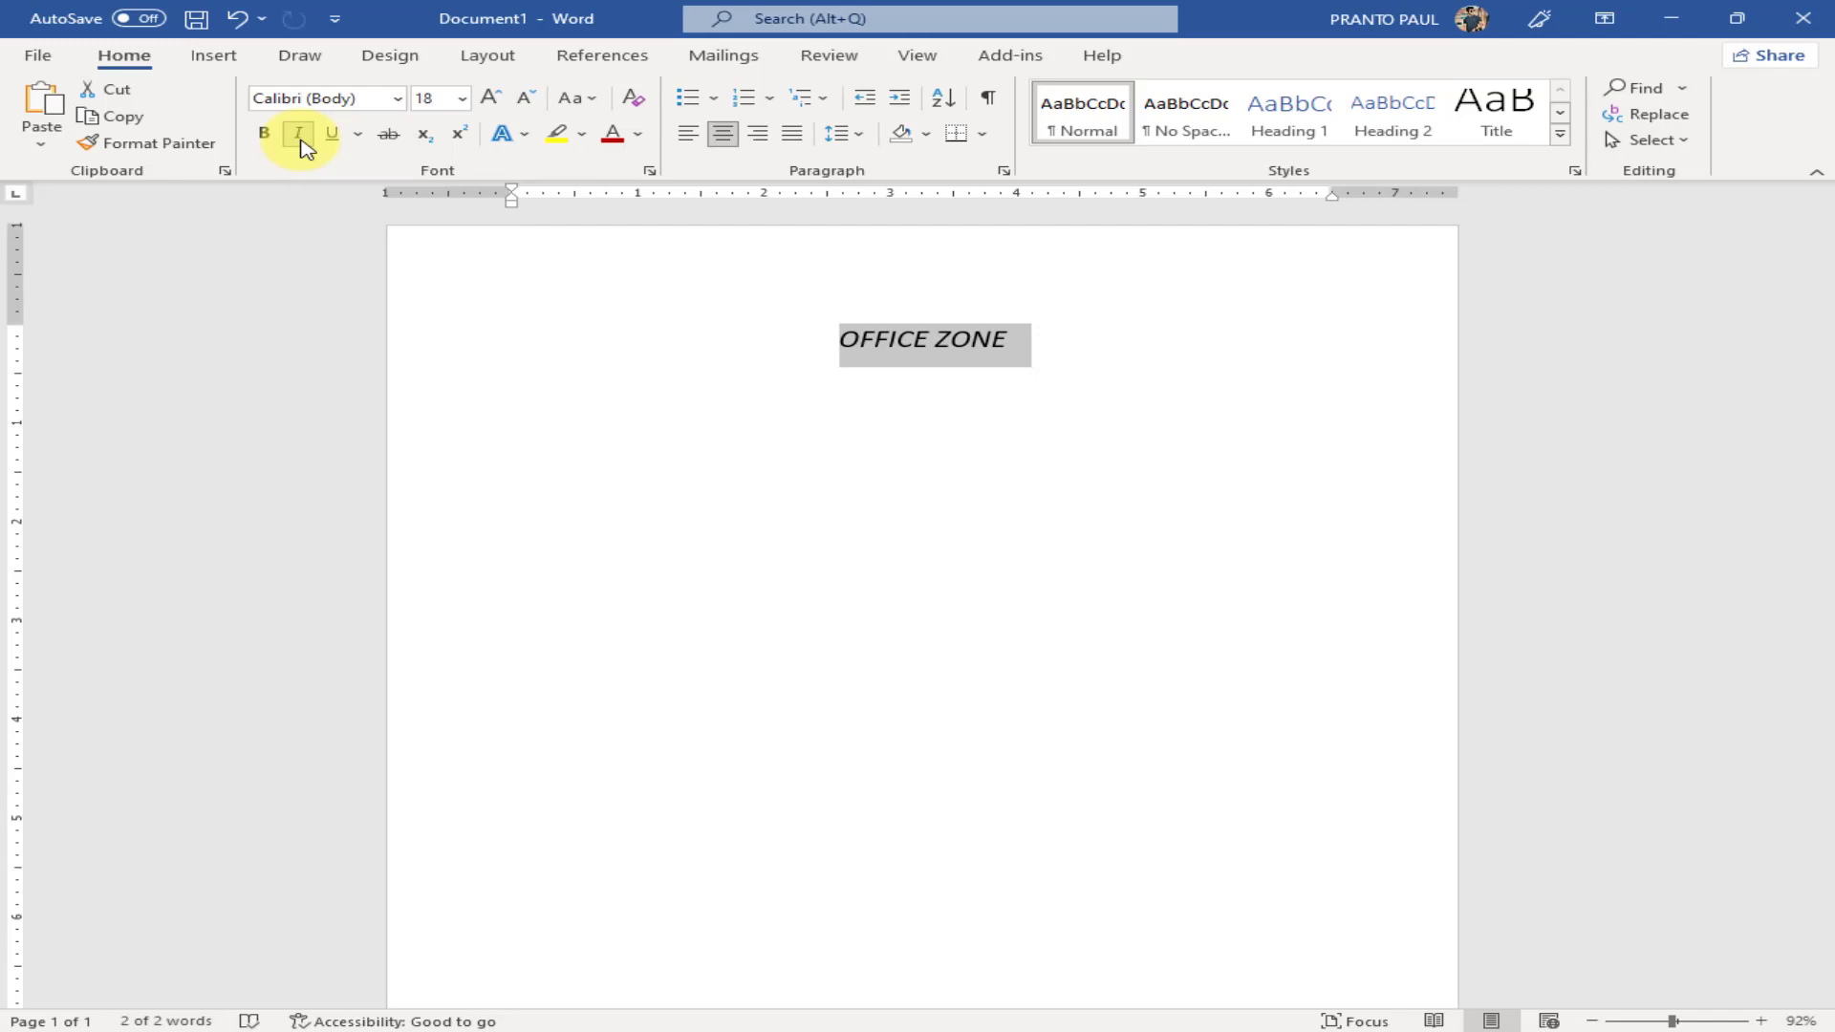
click(304, 145)
Give OFFICE ZONE a thick underline and change it to the dot-dash underline style
click(357, 134)
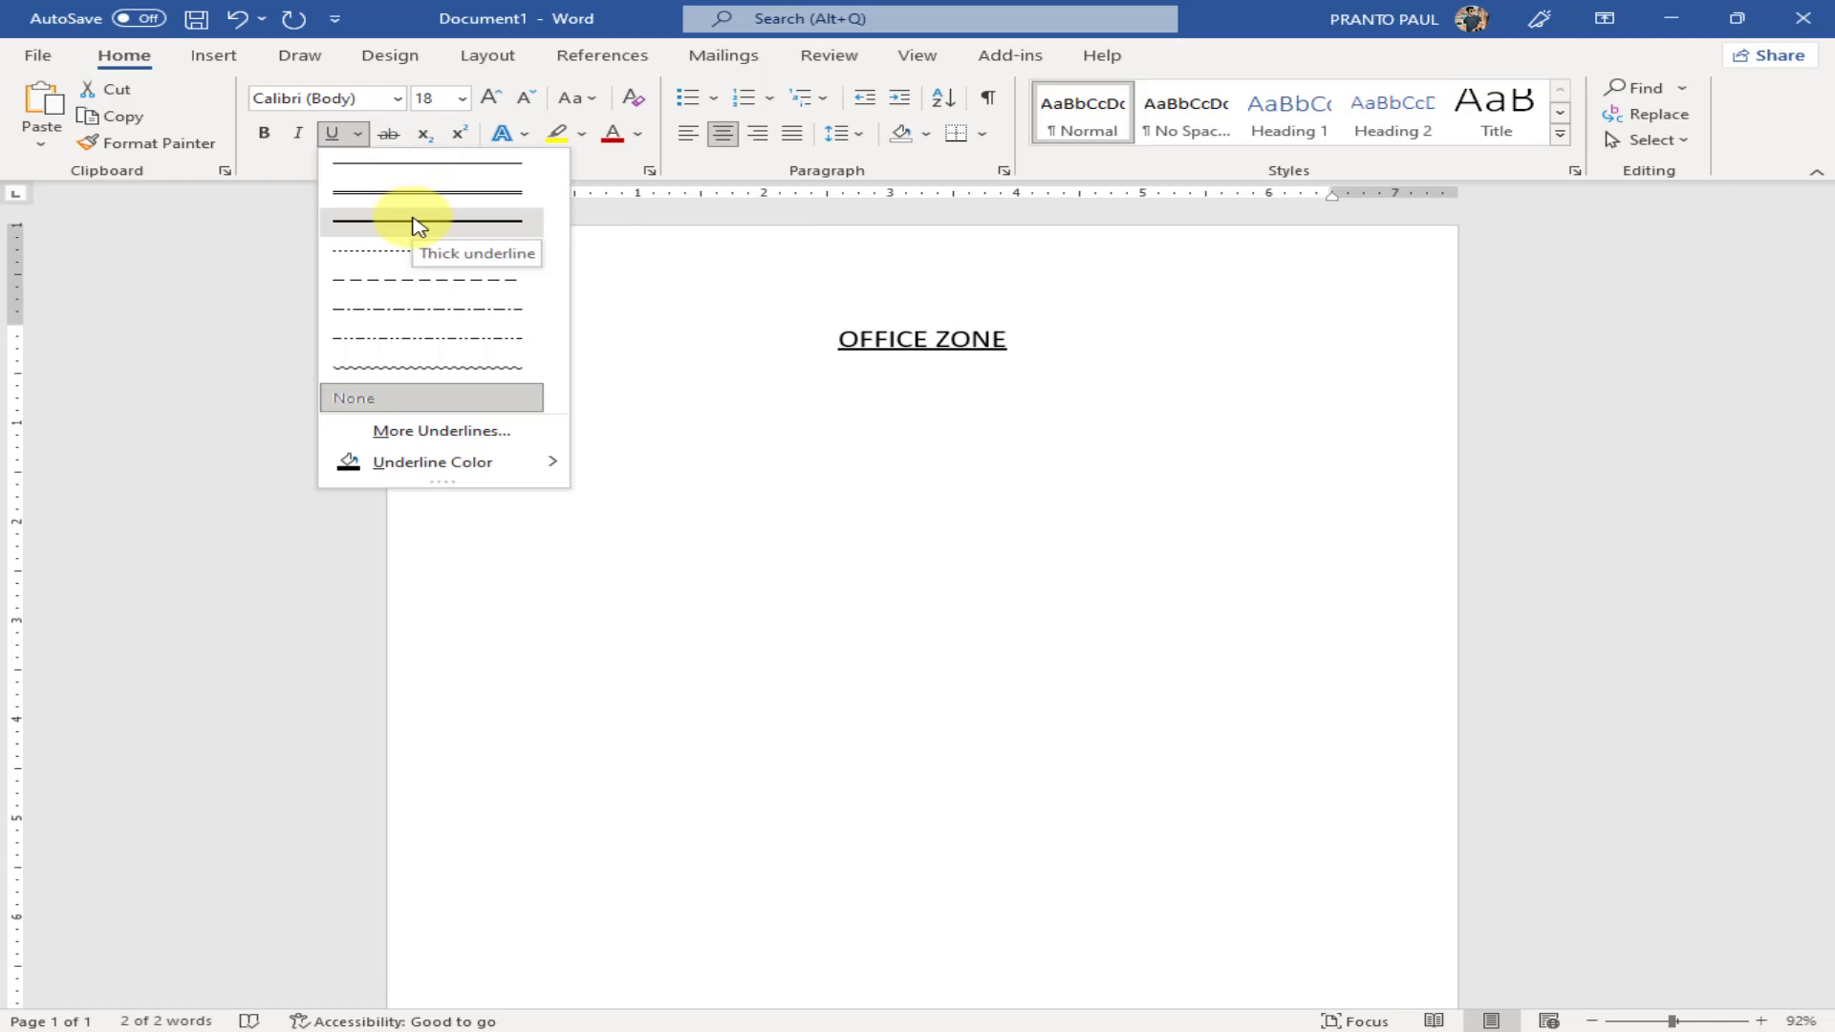
click(412, 226)
click(359, 135)
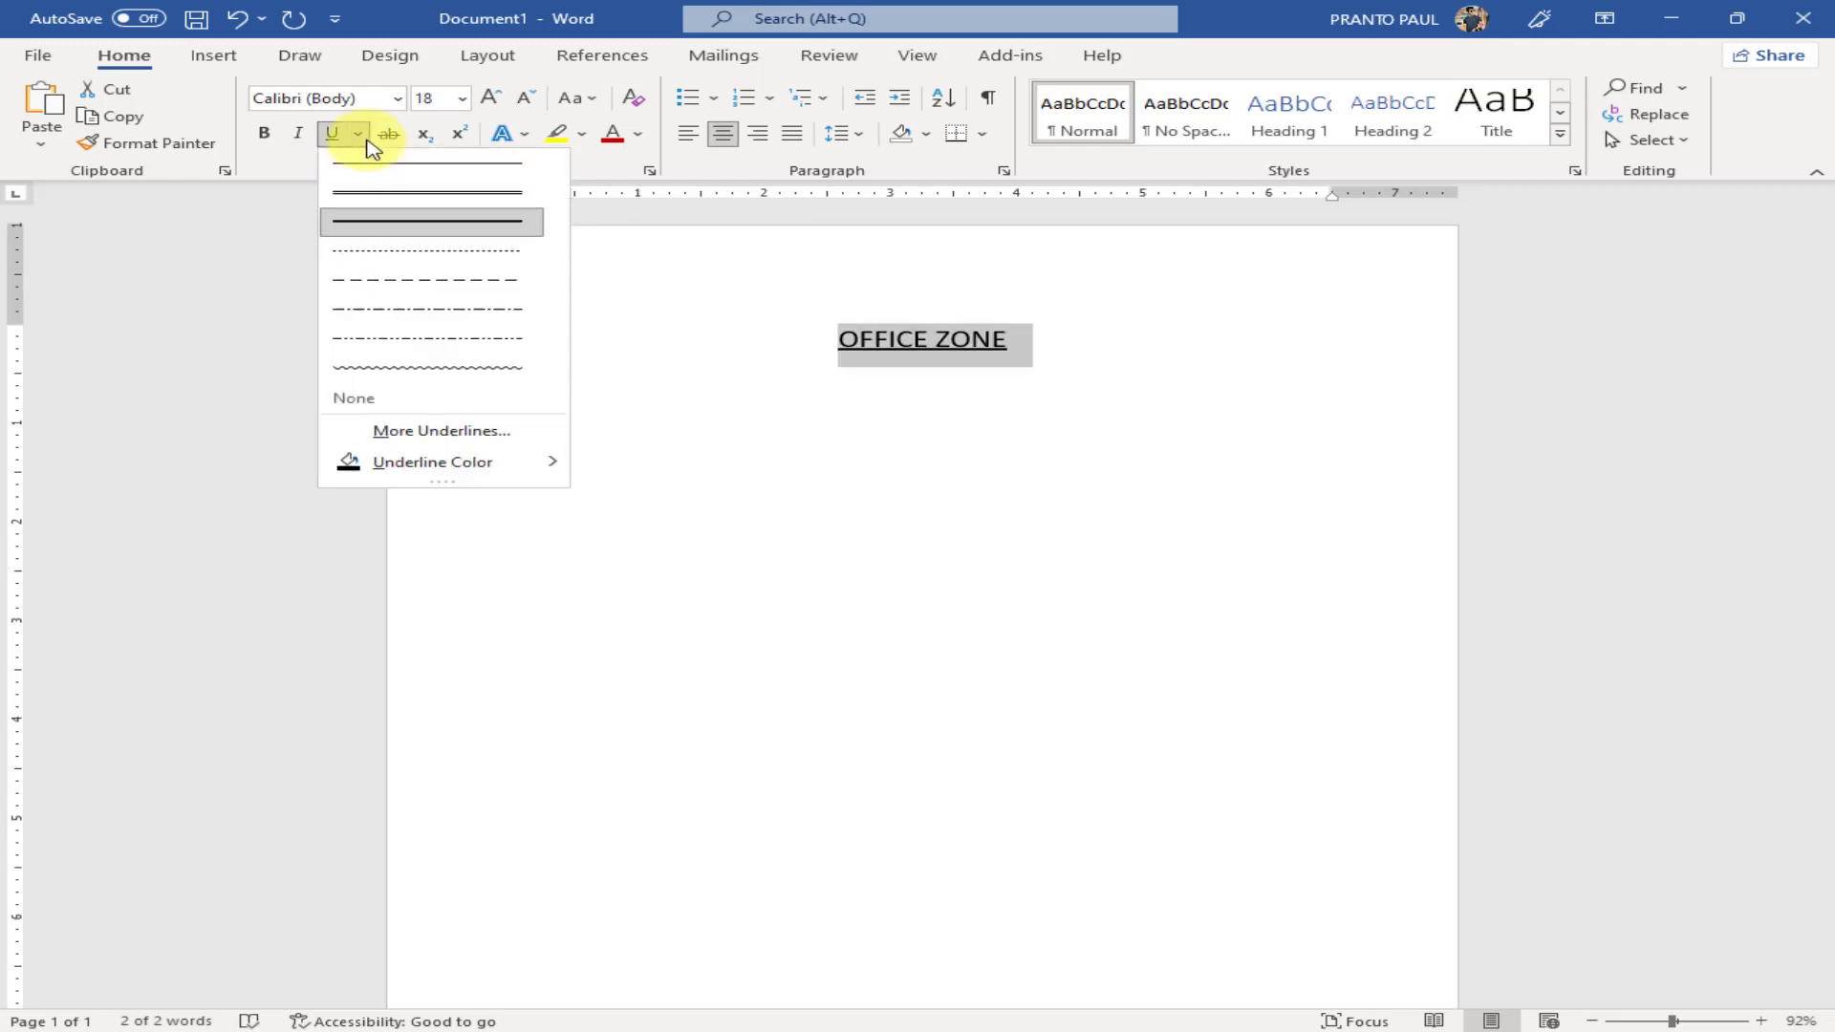
click(473, 311)
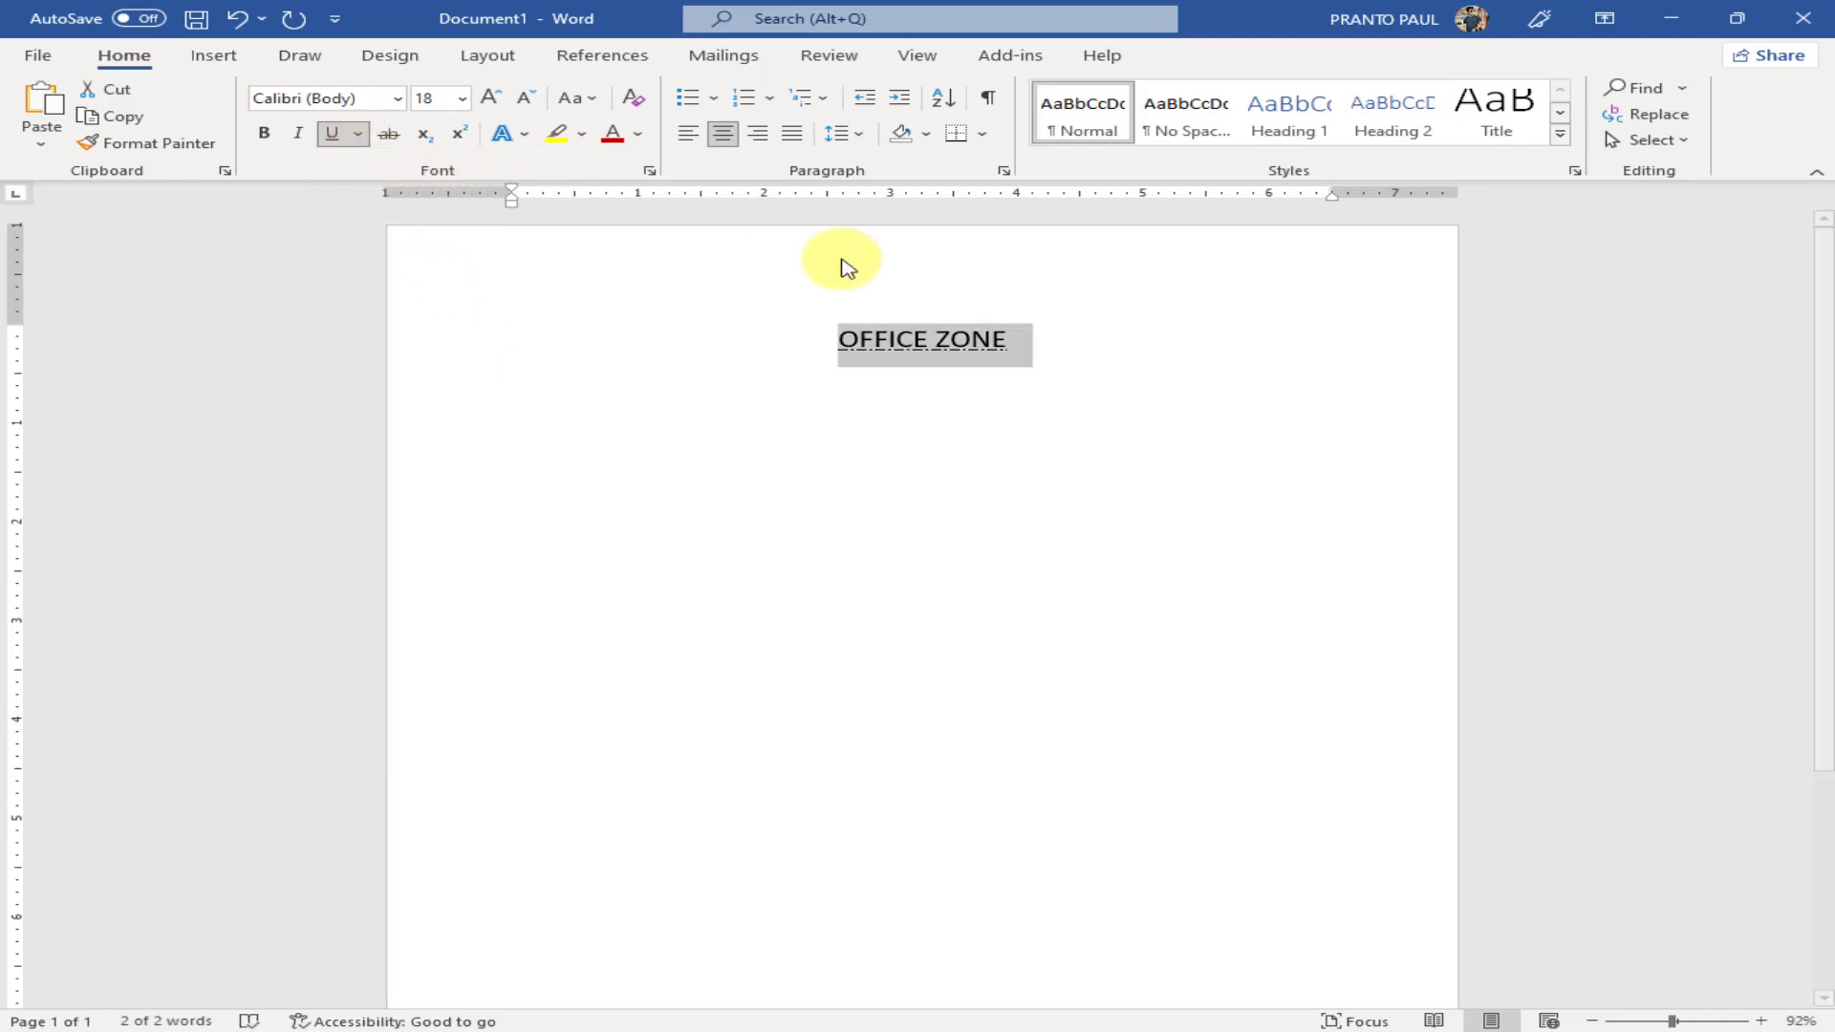
Colour the OFFICE ZONE text yellow and change its font colour to the standard red
click(637, 135)
click(681, 375)
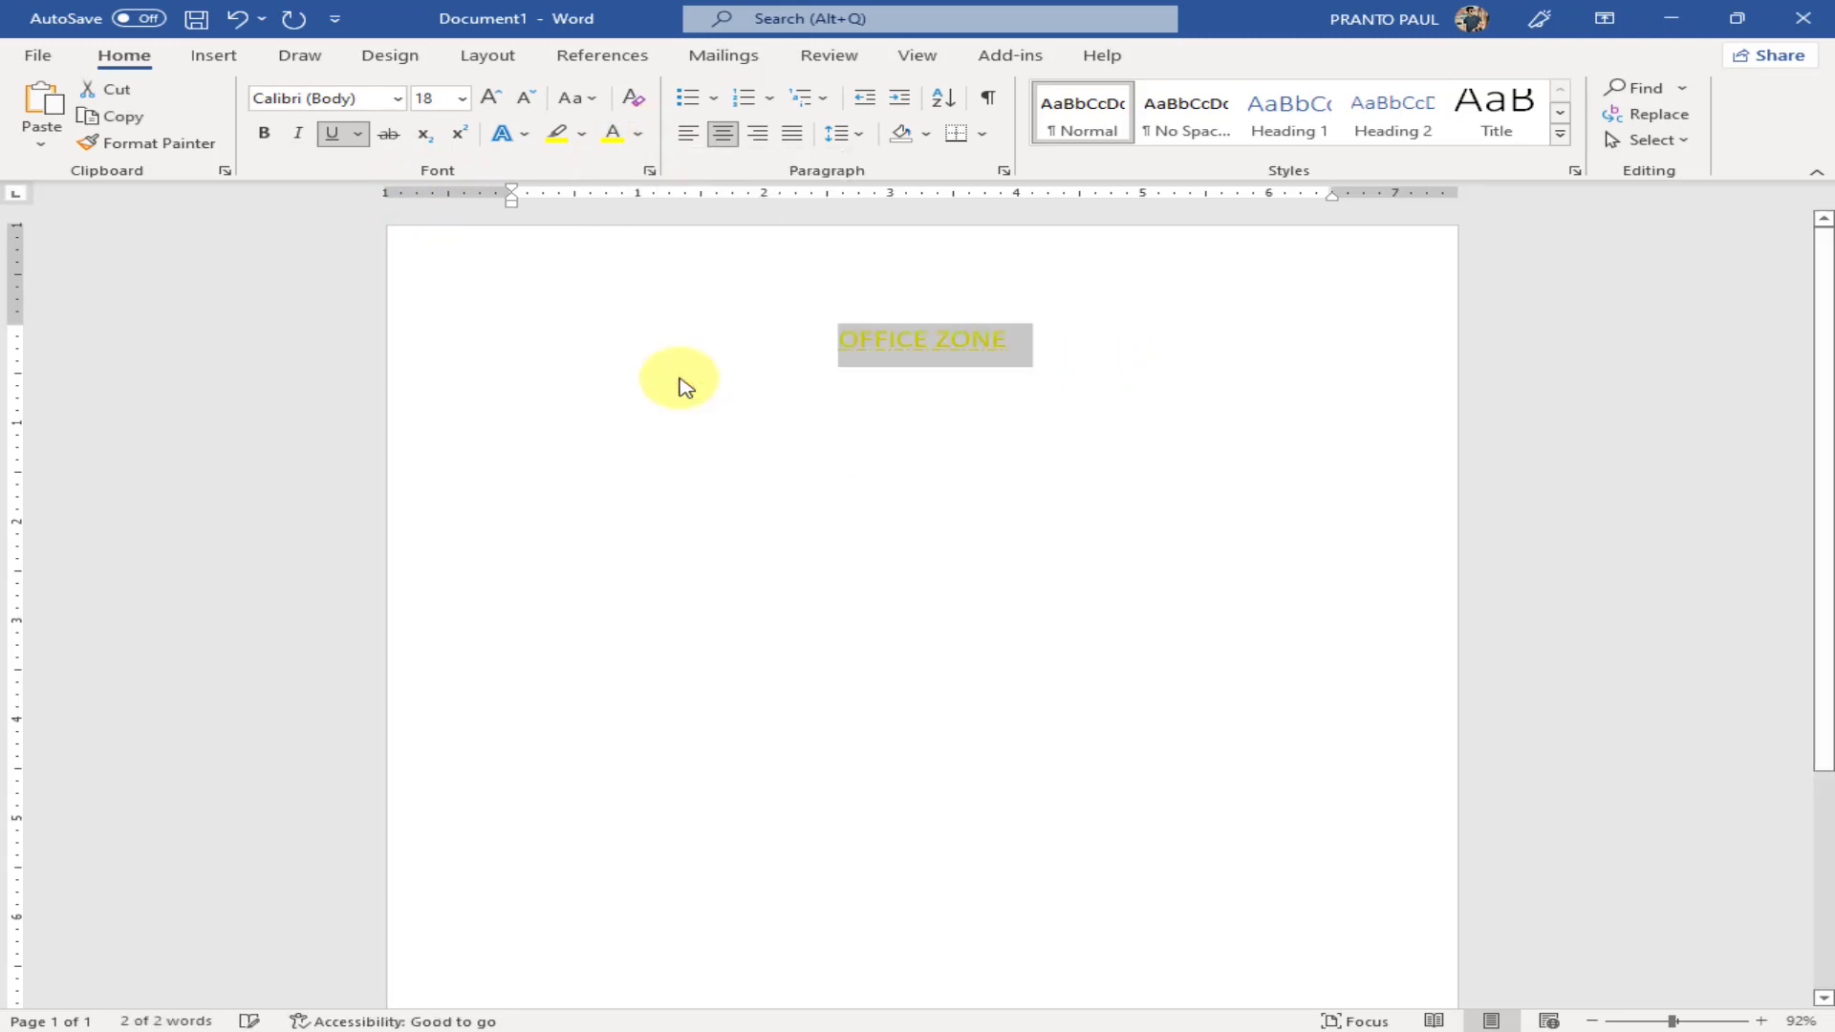
drag(1051, 368, 730, 303)
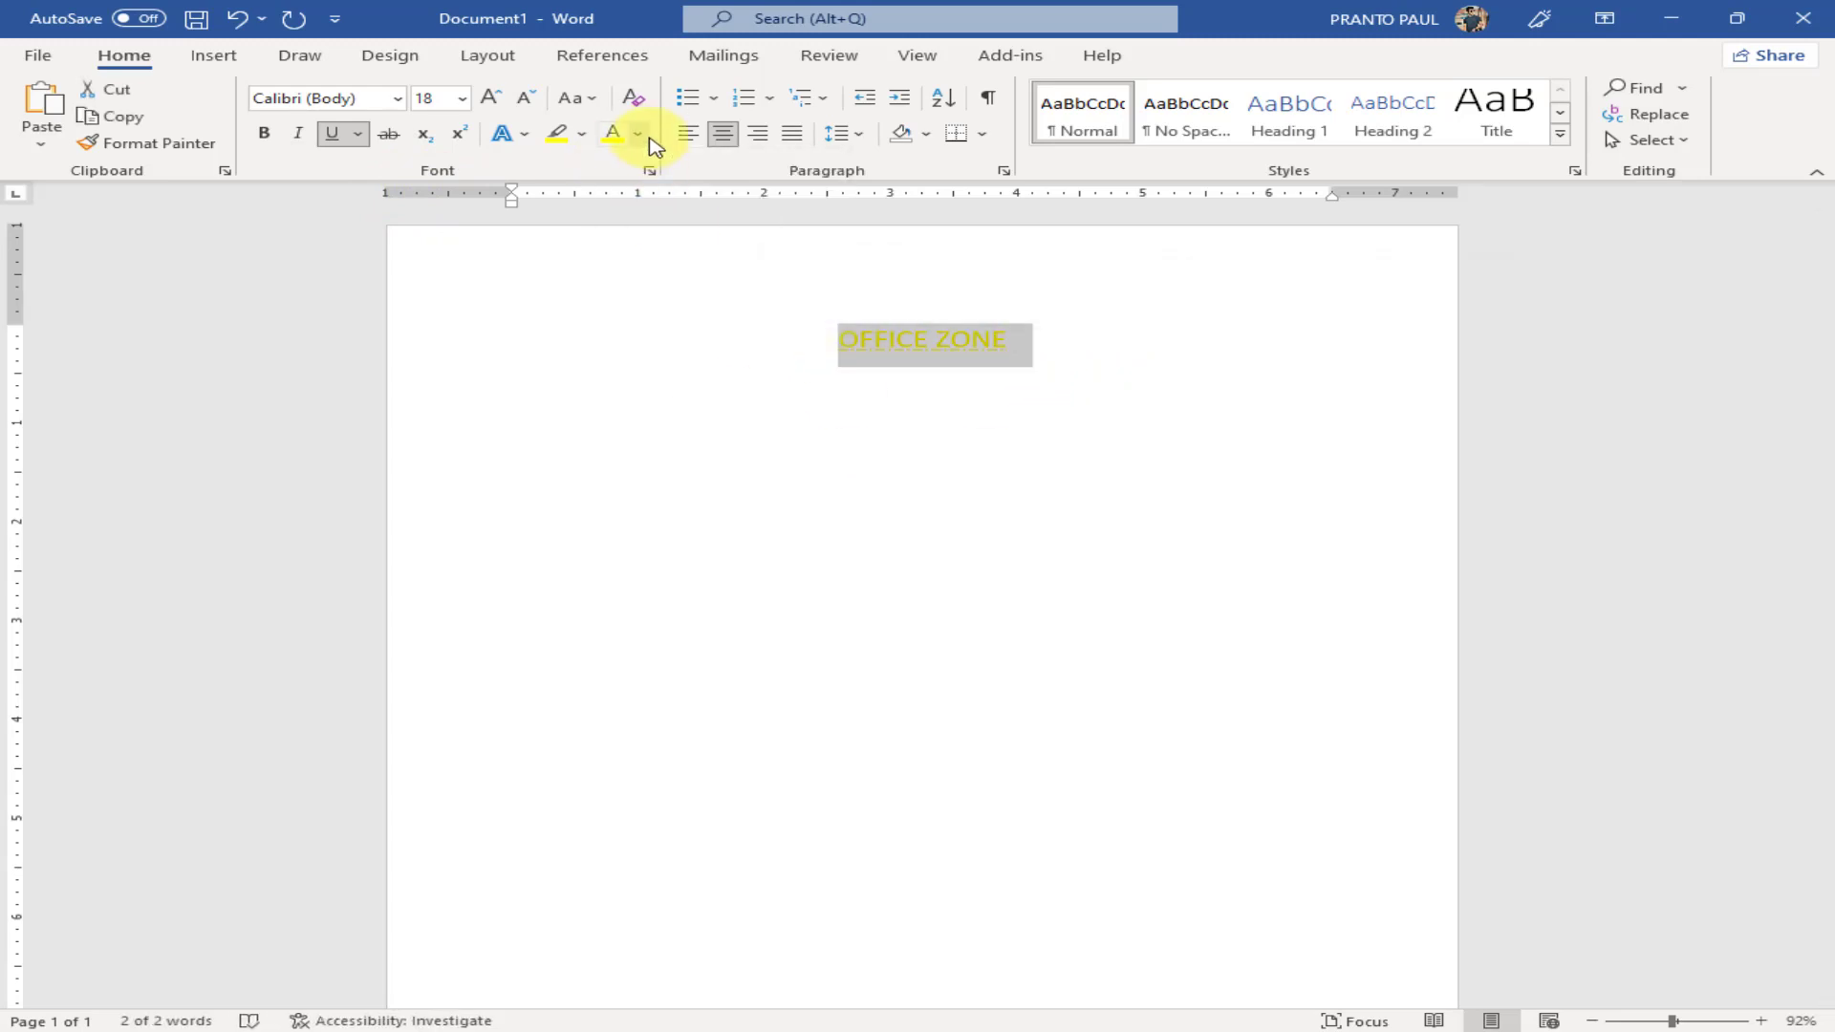
click(638, 134)
click(636, 376)
click(1107, 387)
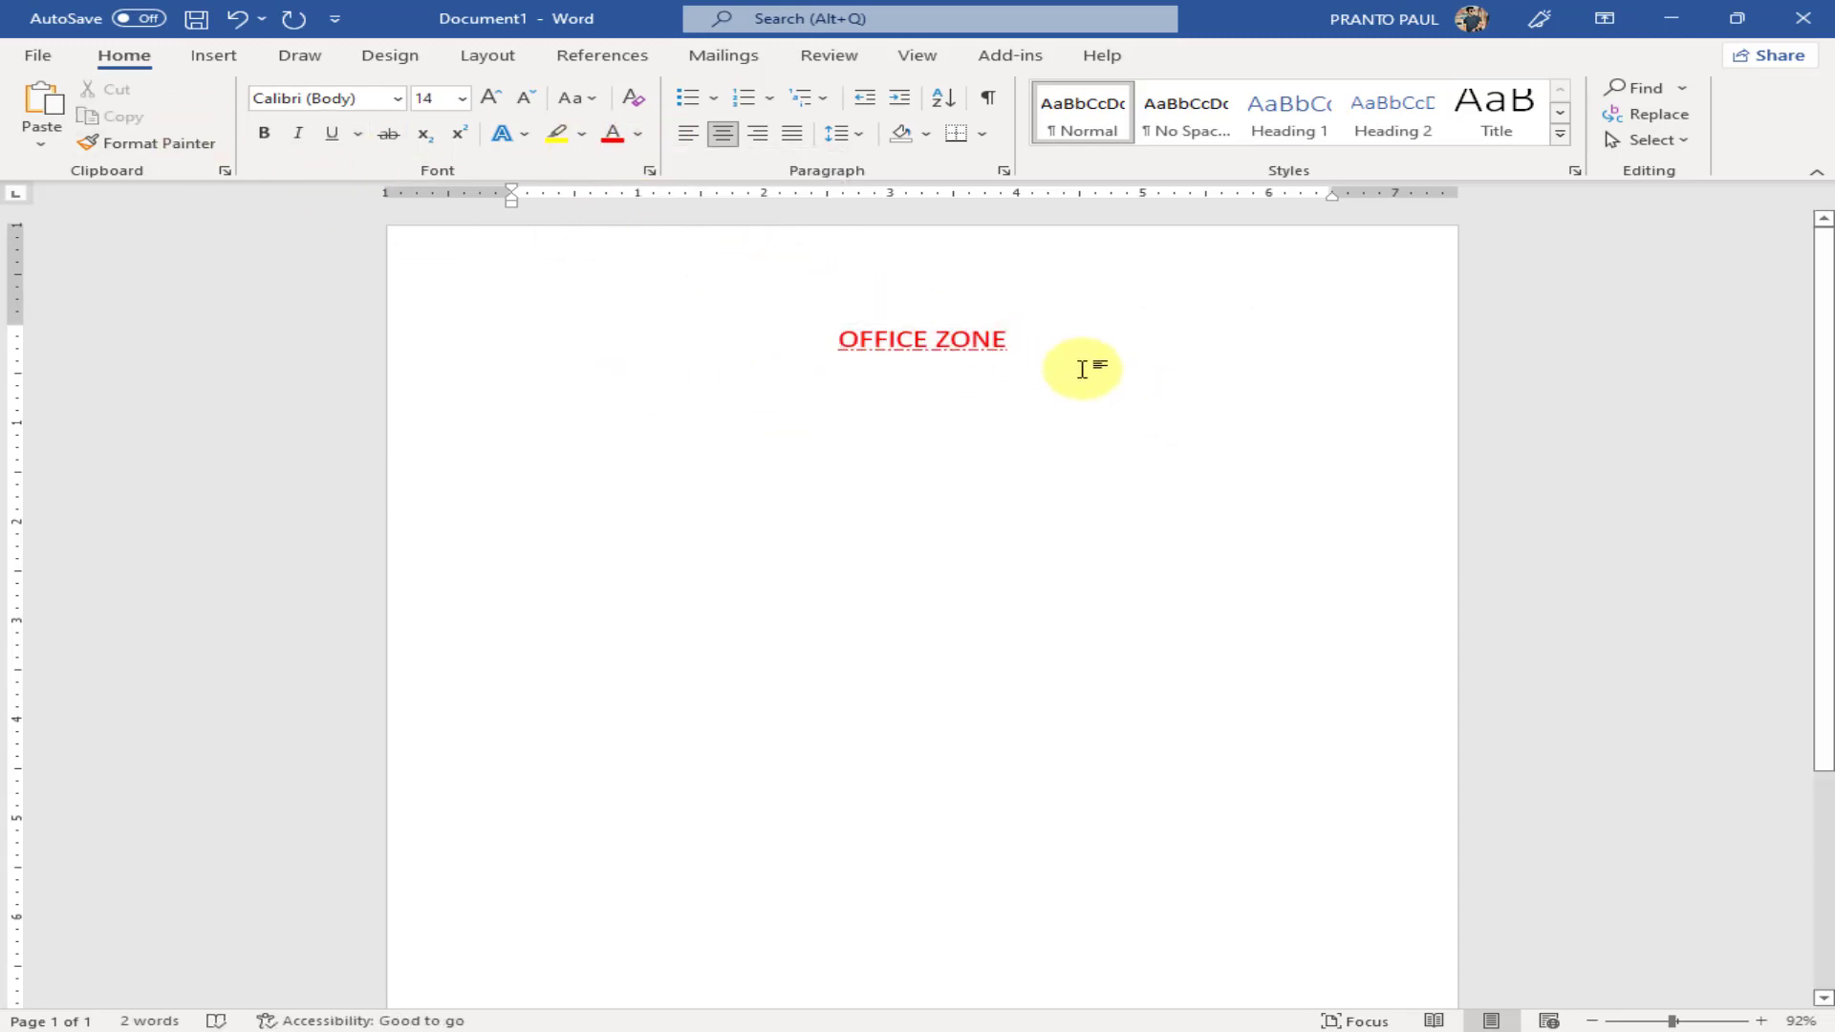
Highlight the red OFFICE ZONE text in teal
drag(1056, 352, 667, 319)
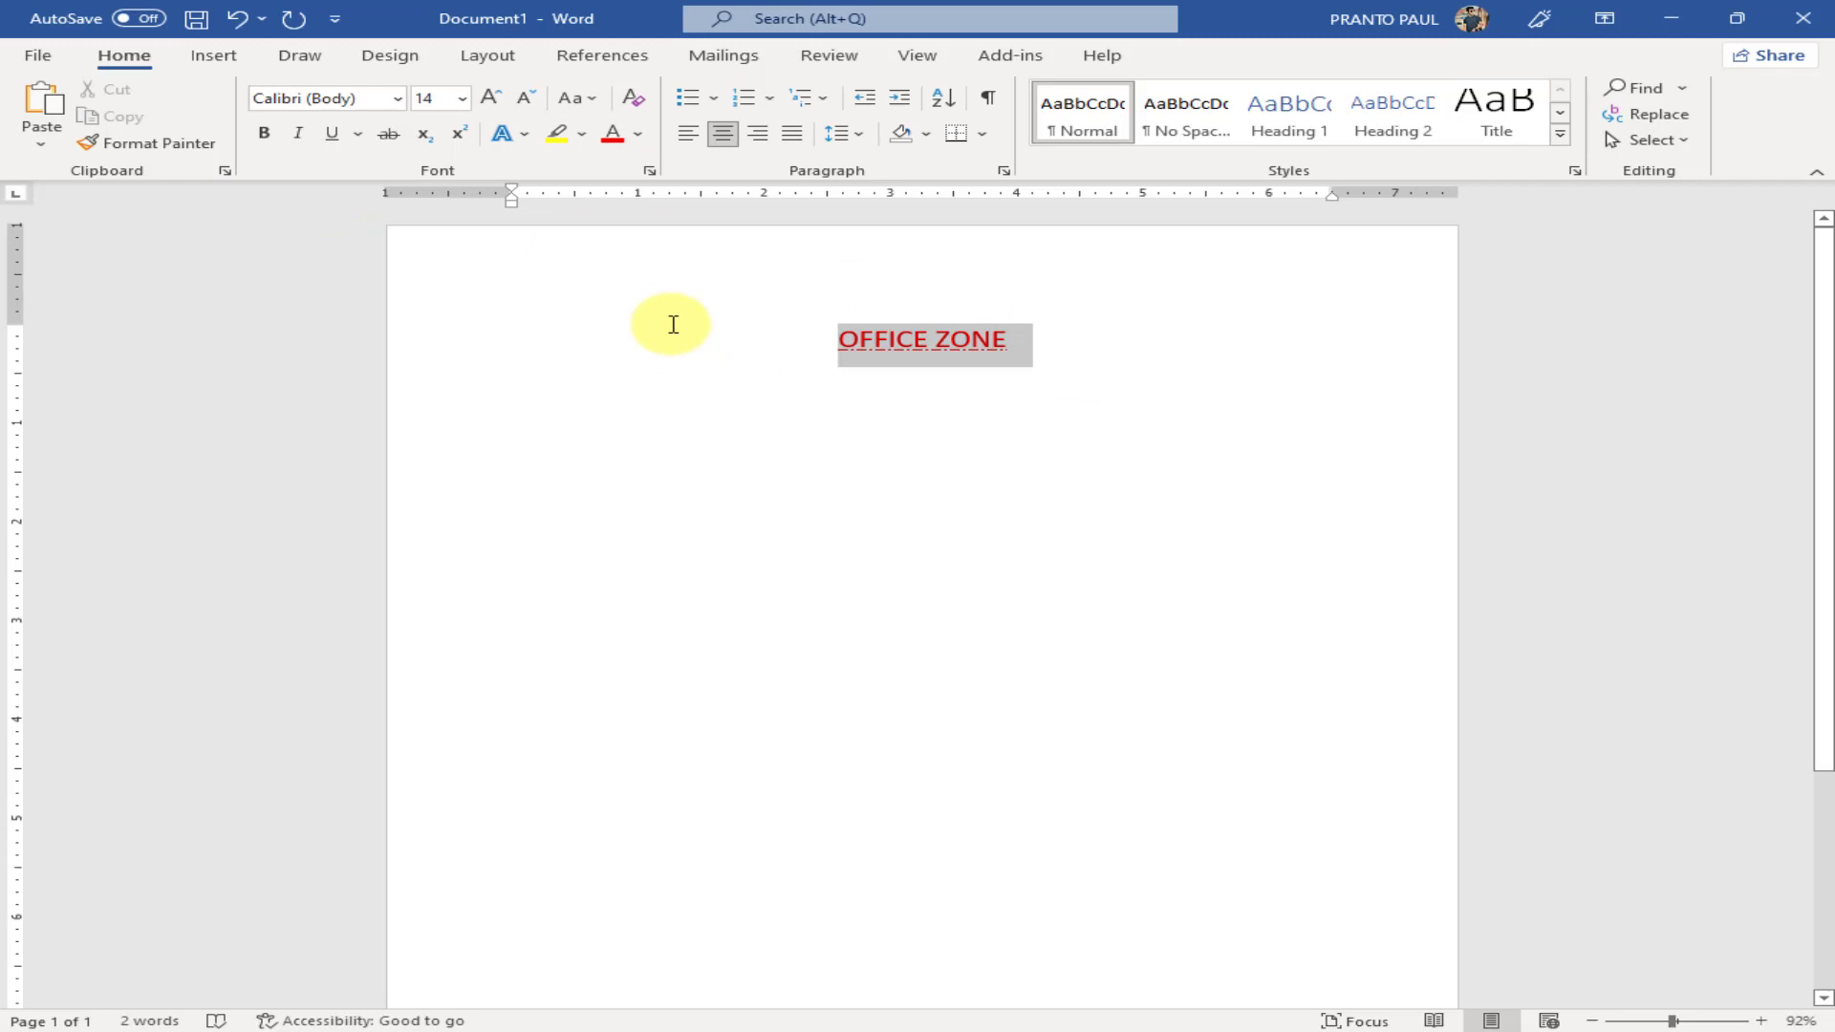
click(583, 135)
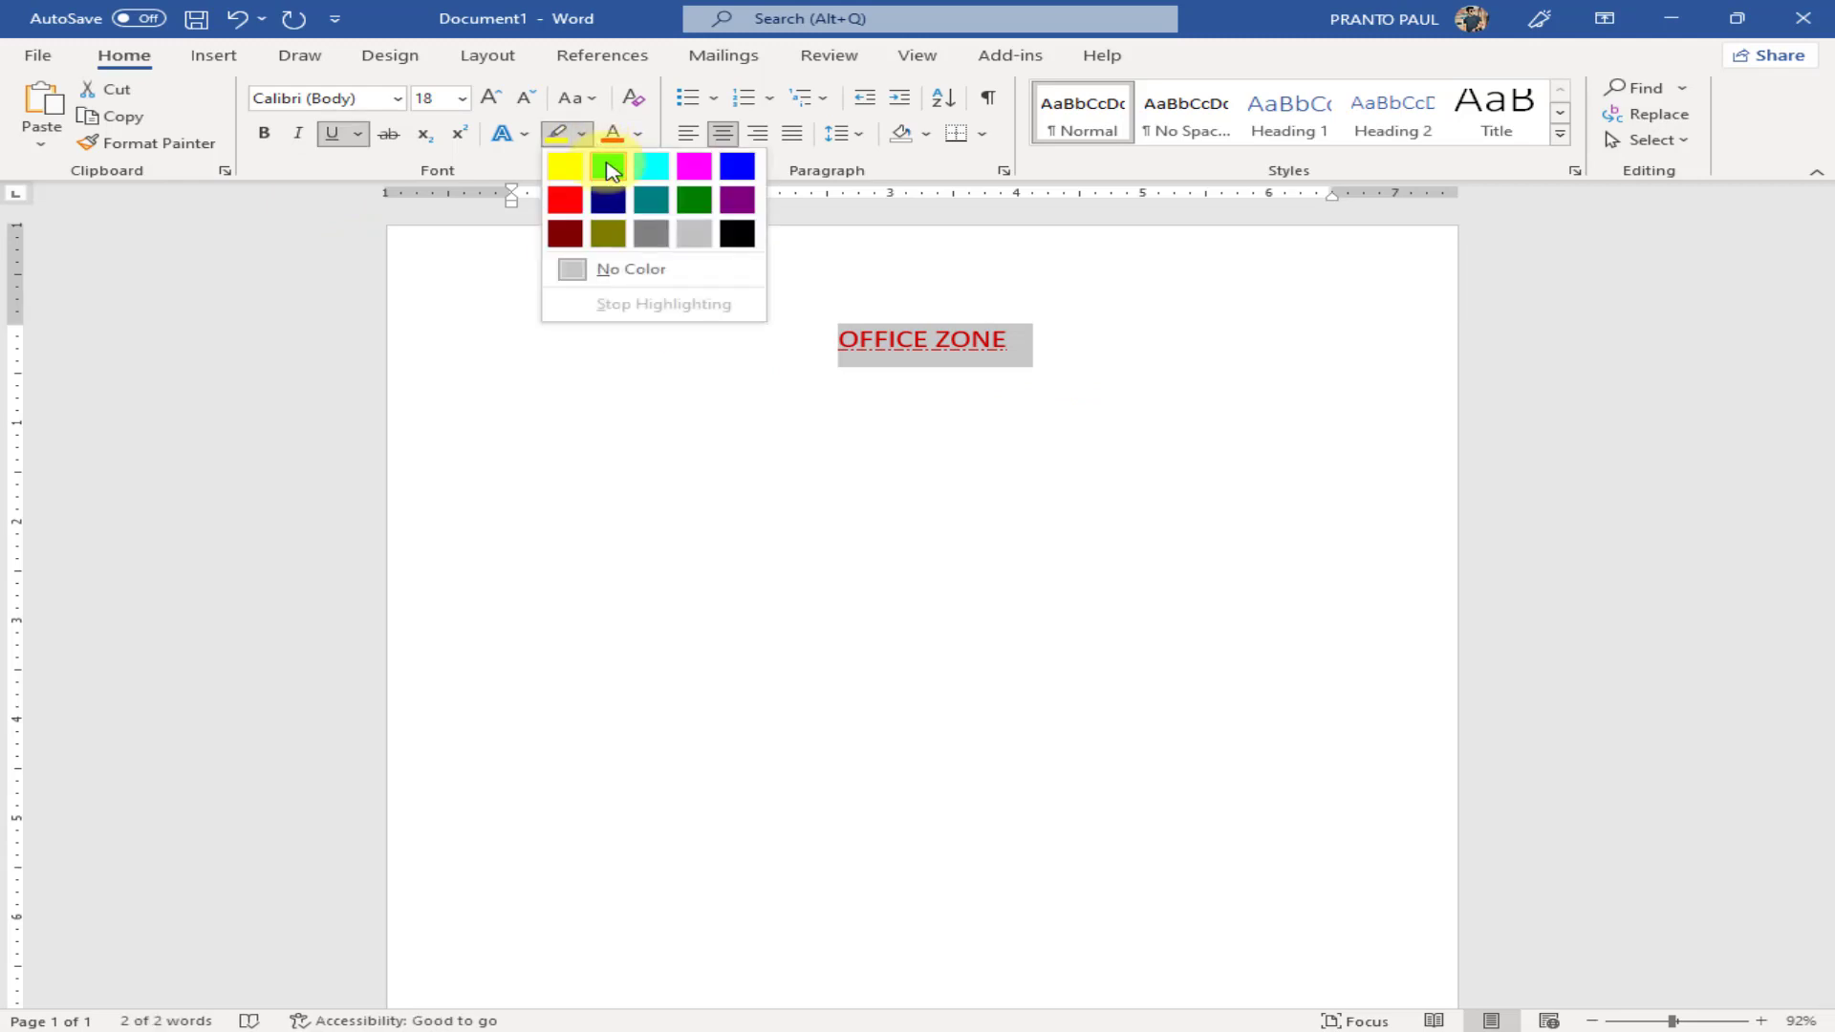
click(651, 203)
click(1085, 336)
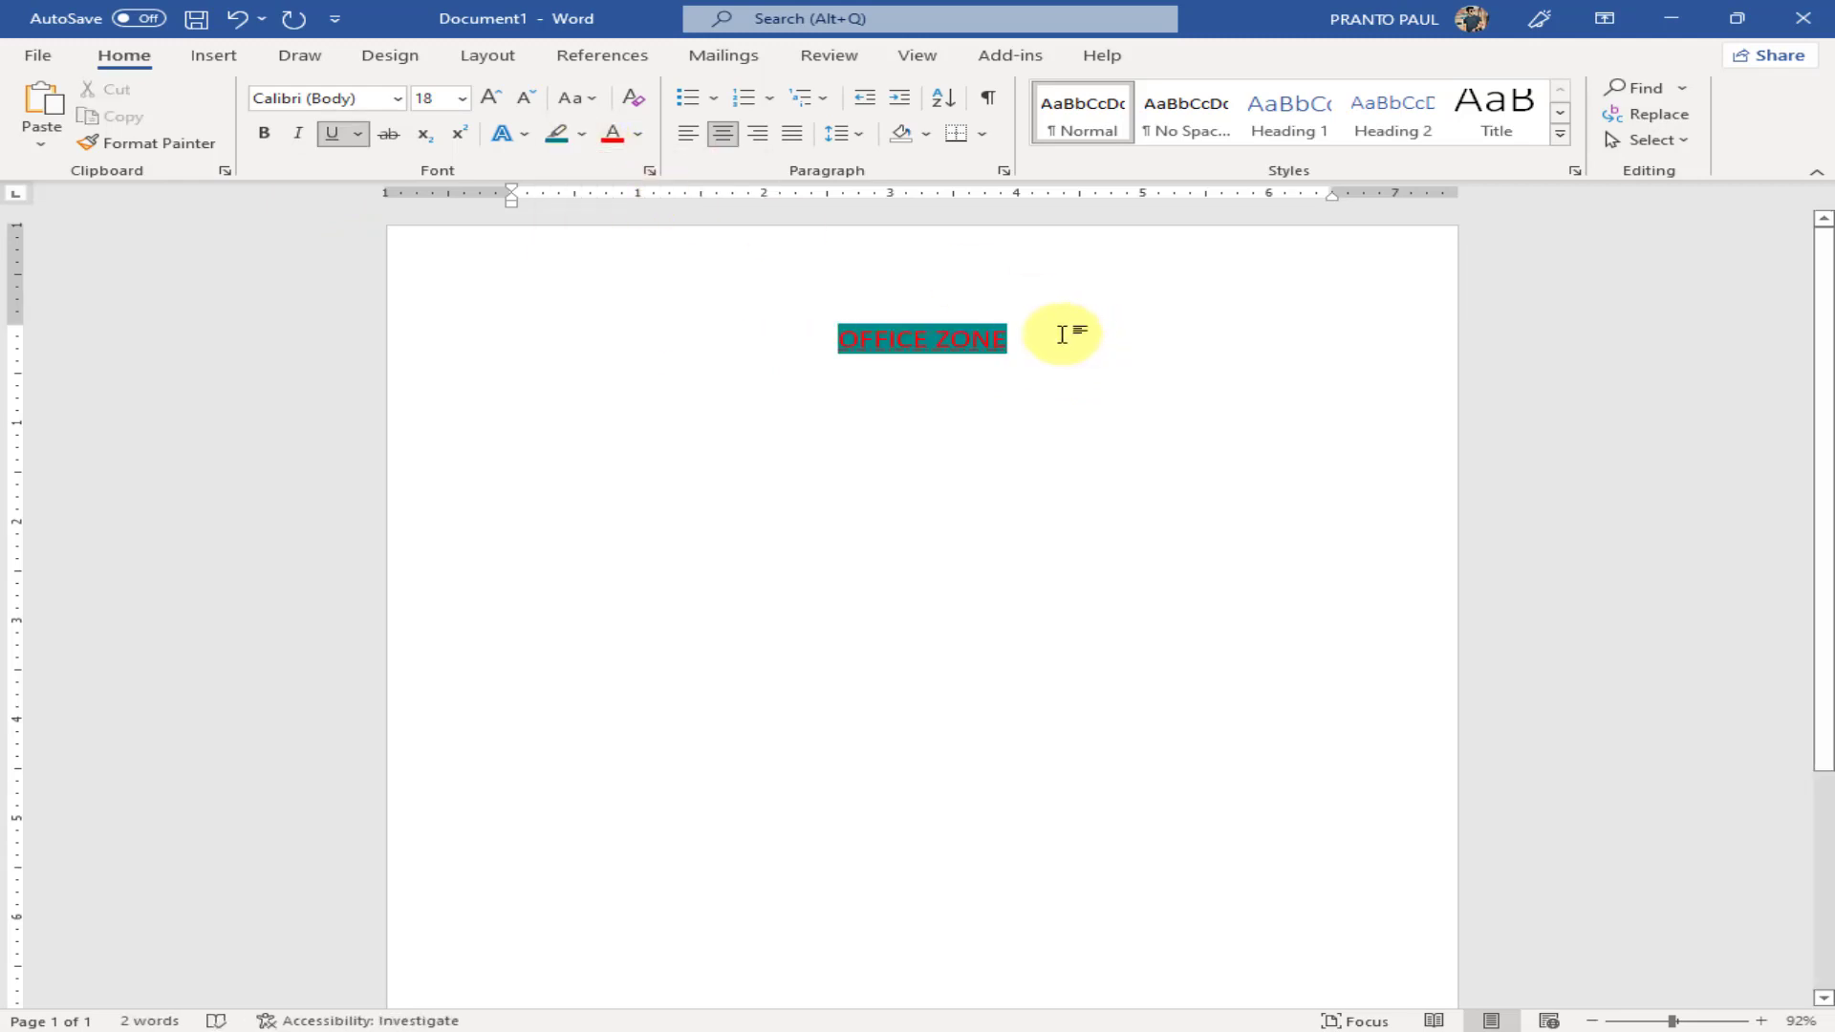
Delete the OFFICE ZONE line and start a round-bullet list with the items "office" and "zone"
drag(1062, 335, 729, 332)
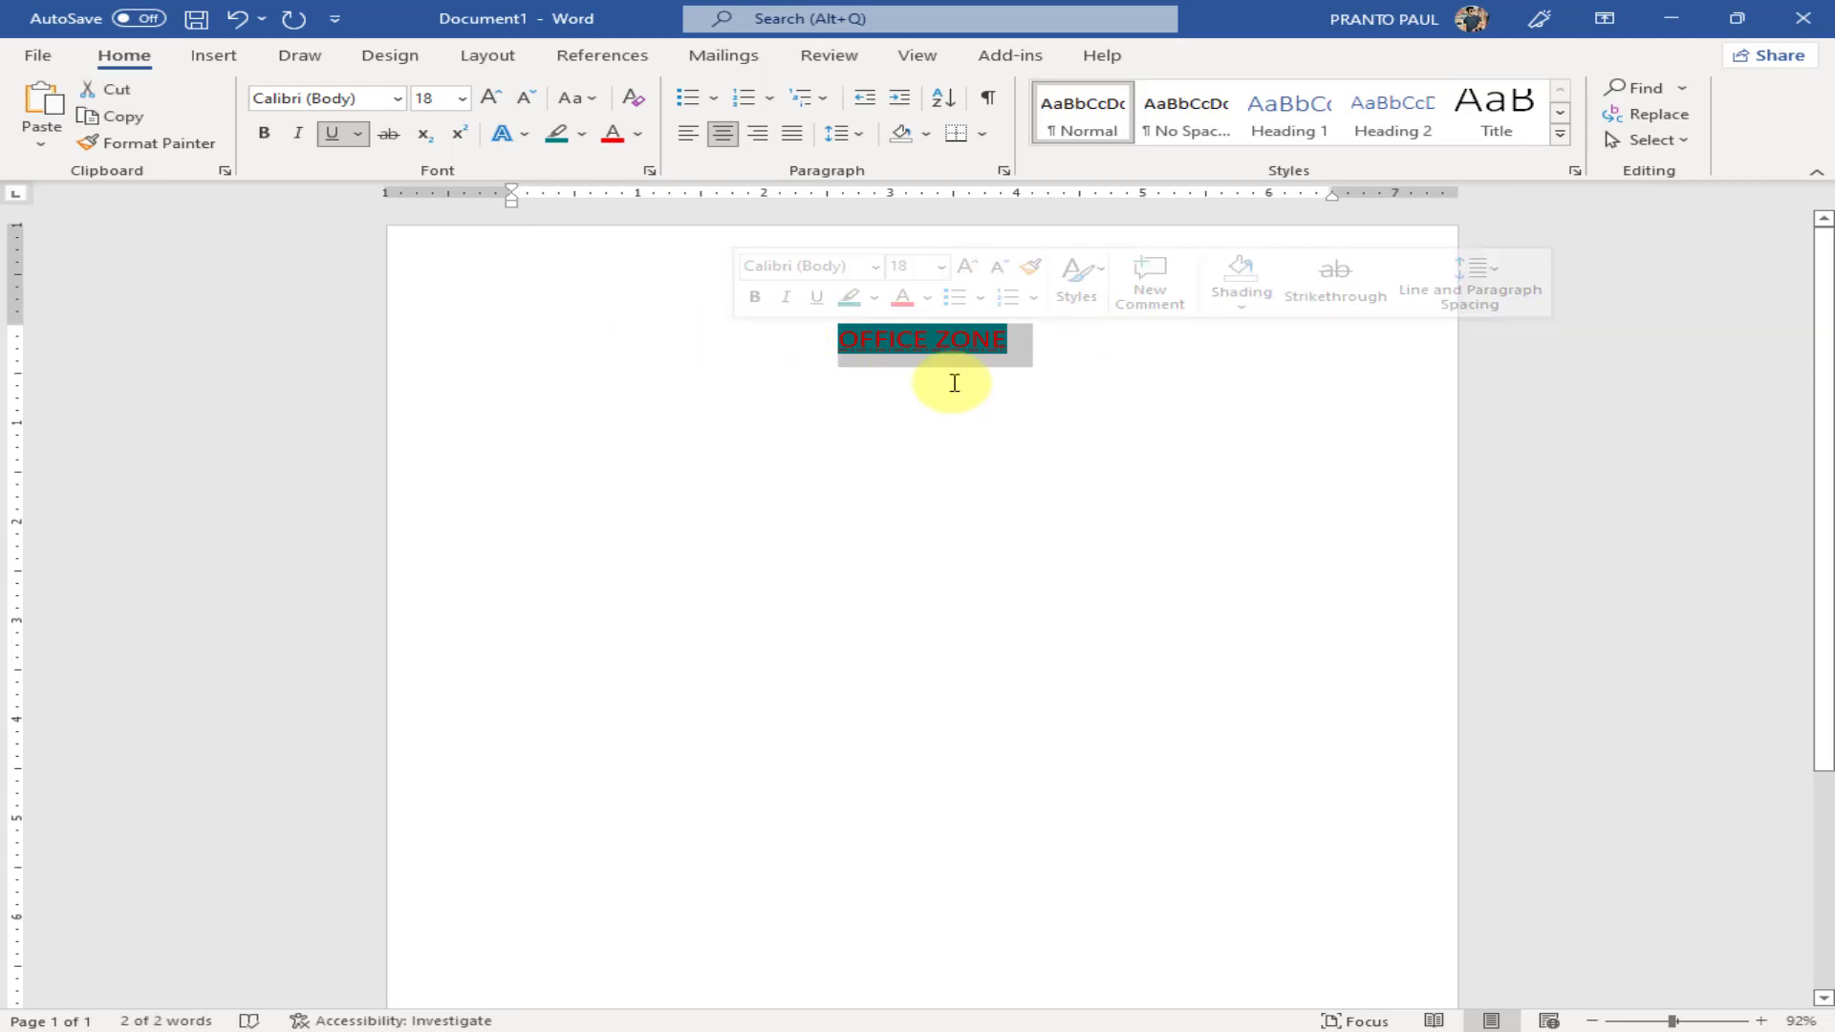
key(Delete)
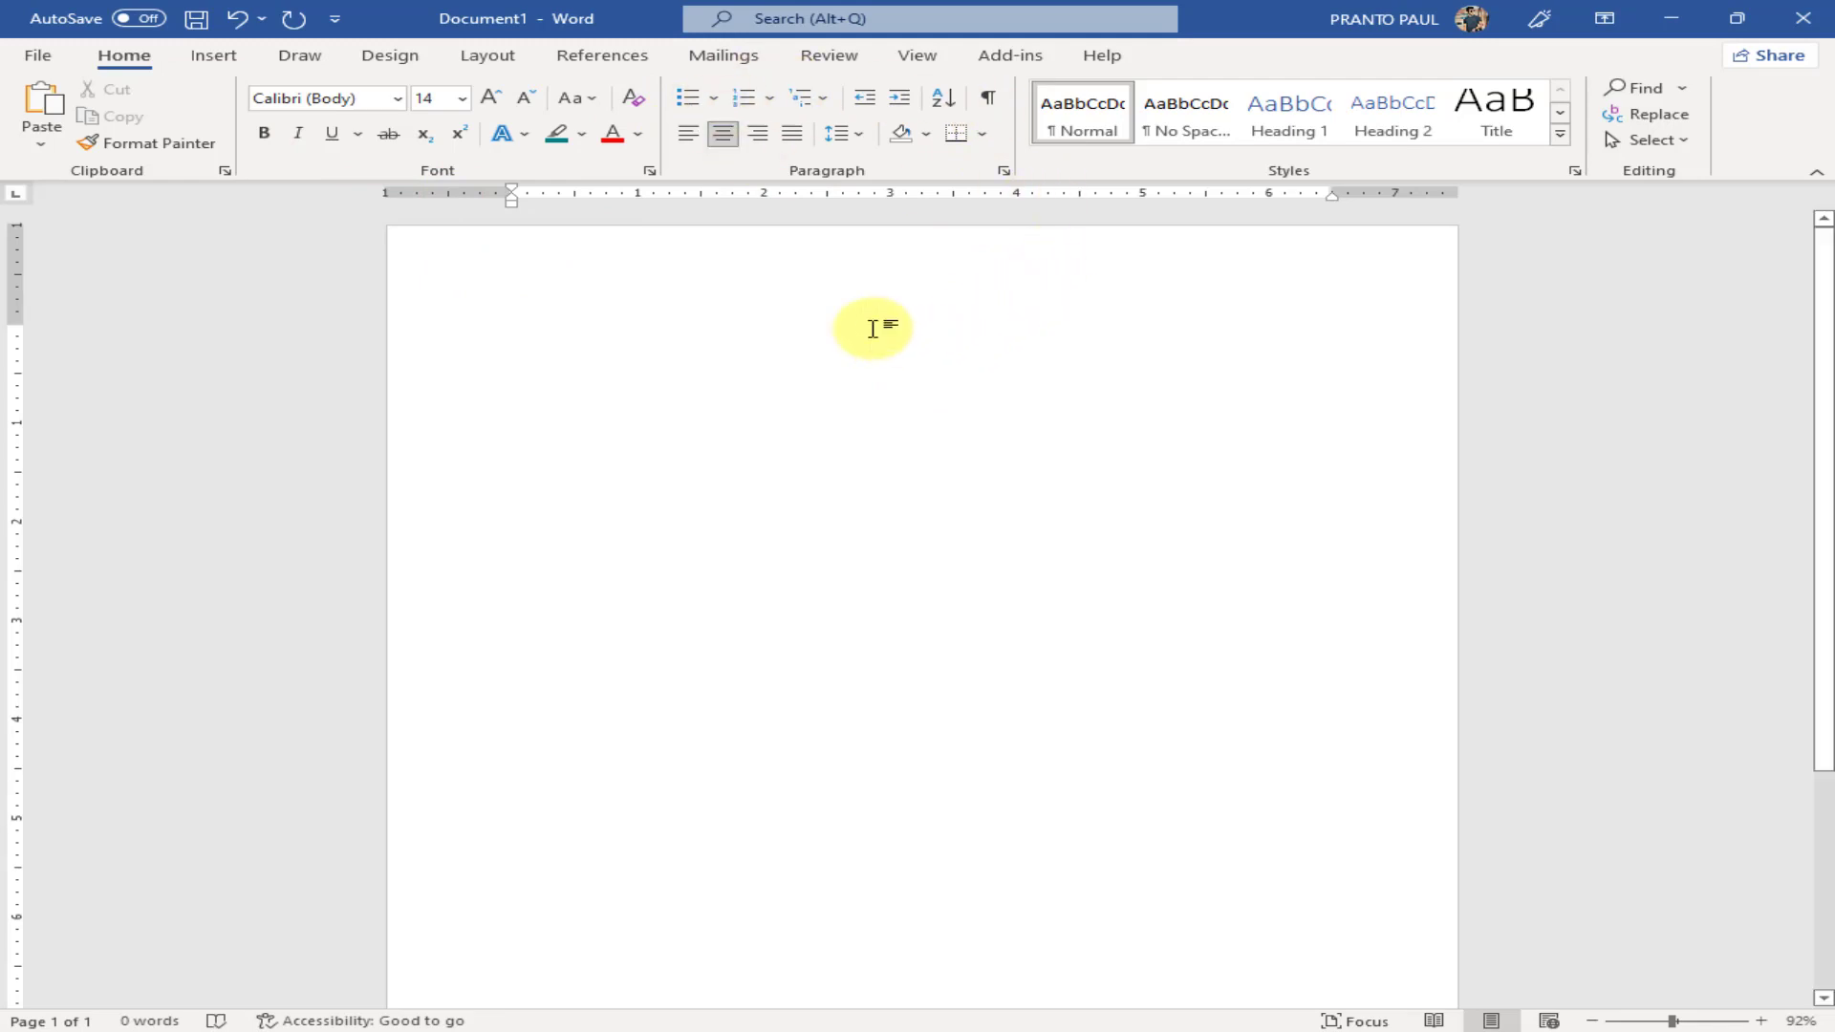
click(714, 99)
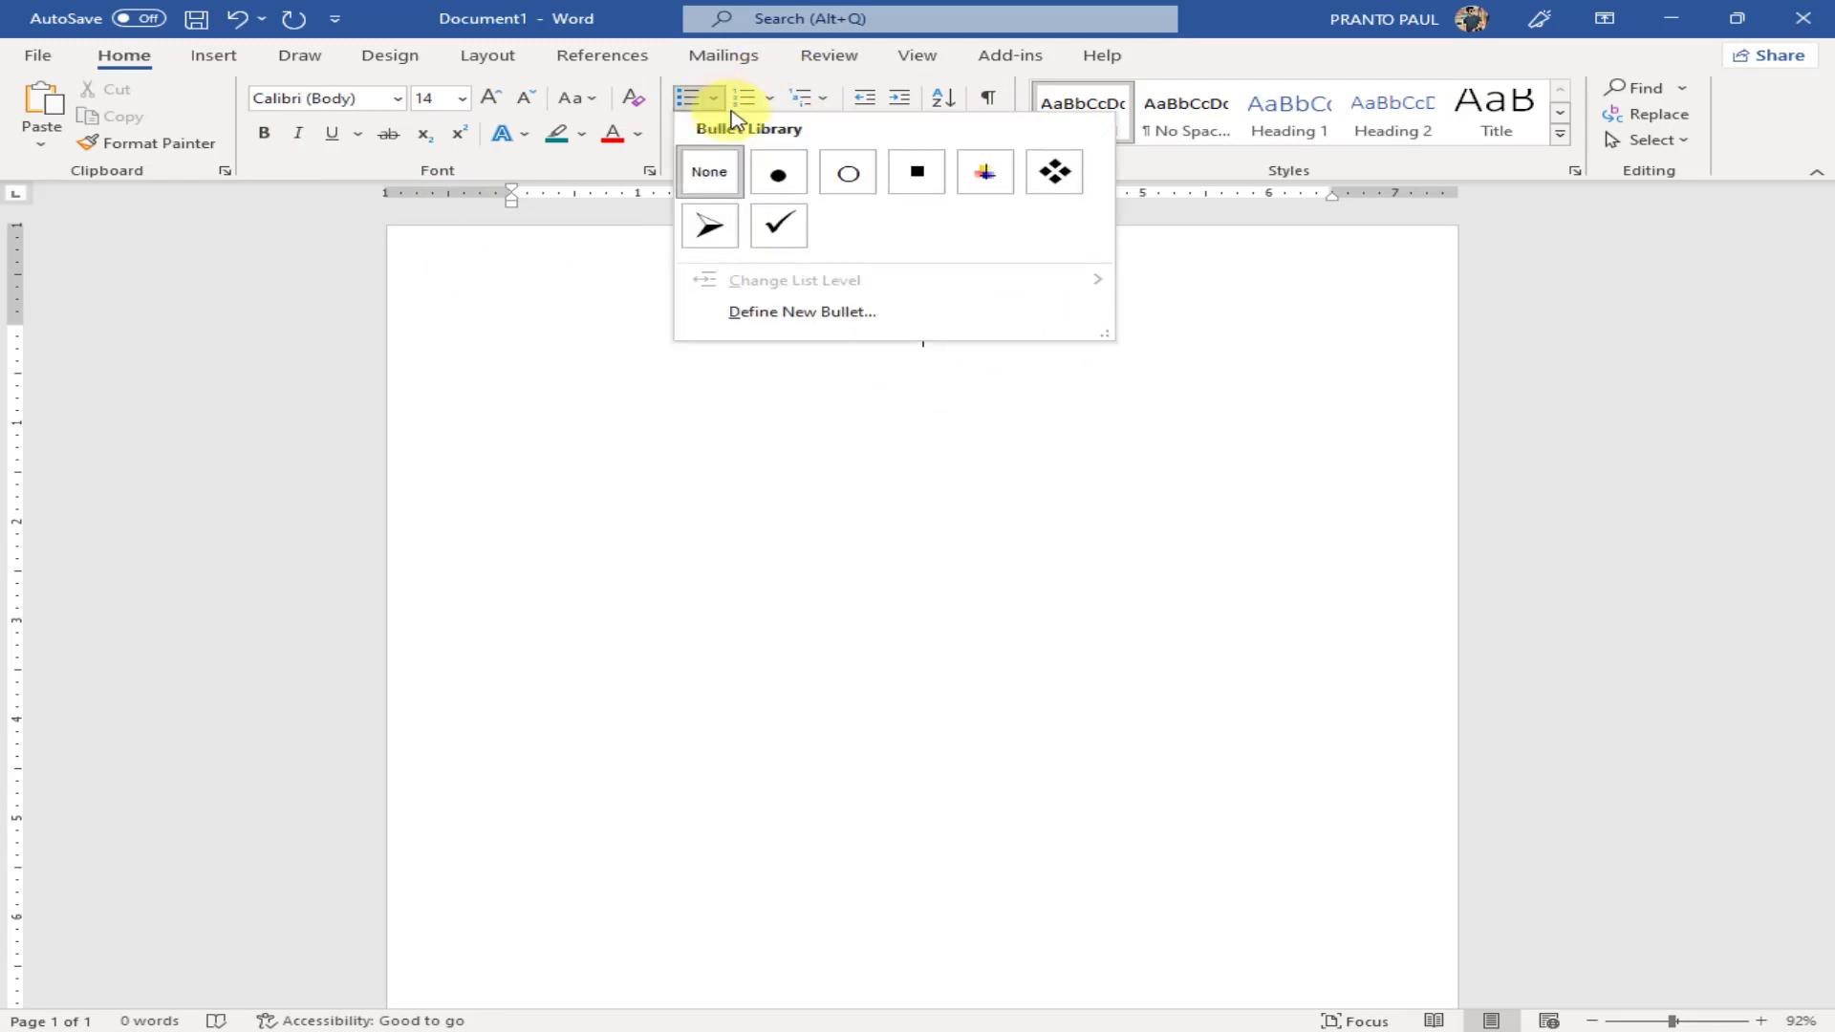
click(779, 176)
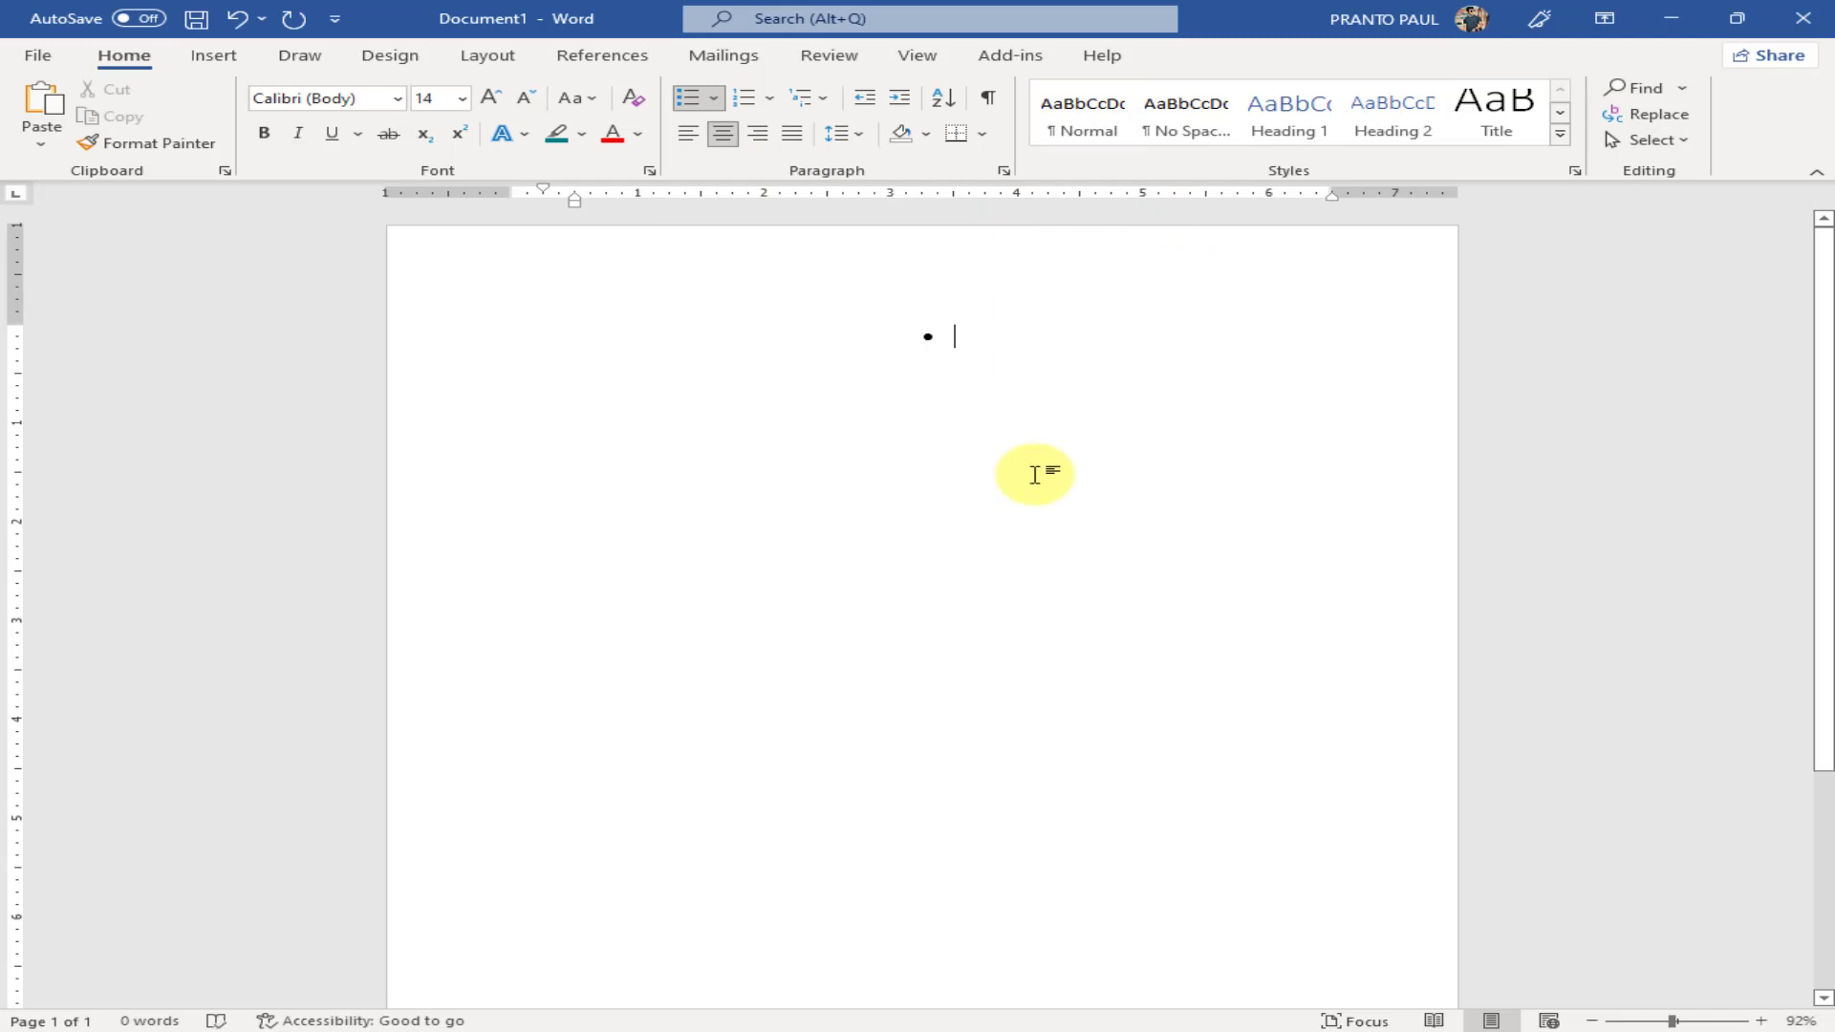
text(office )
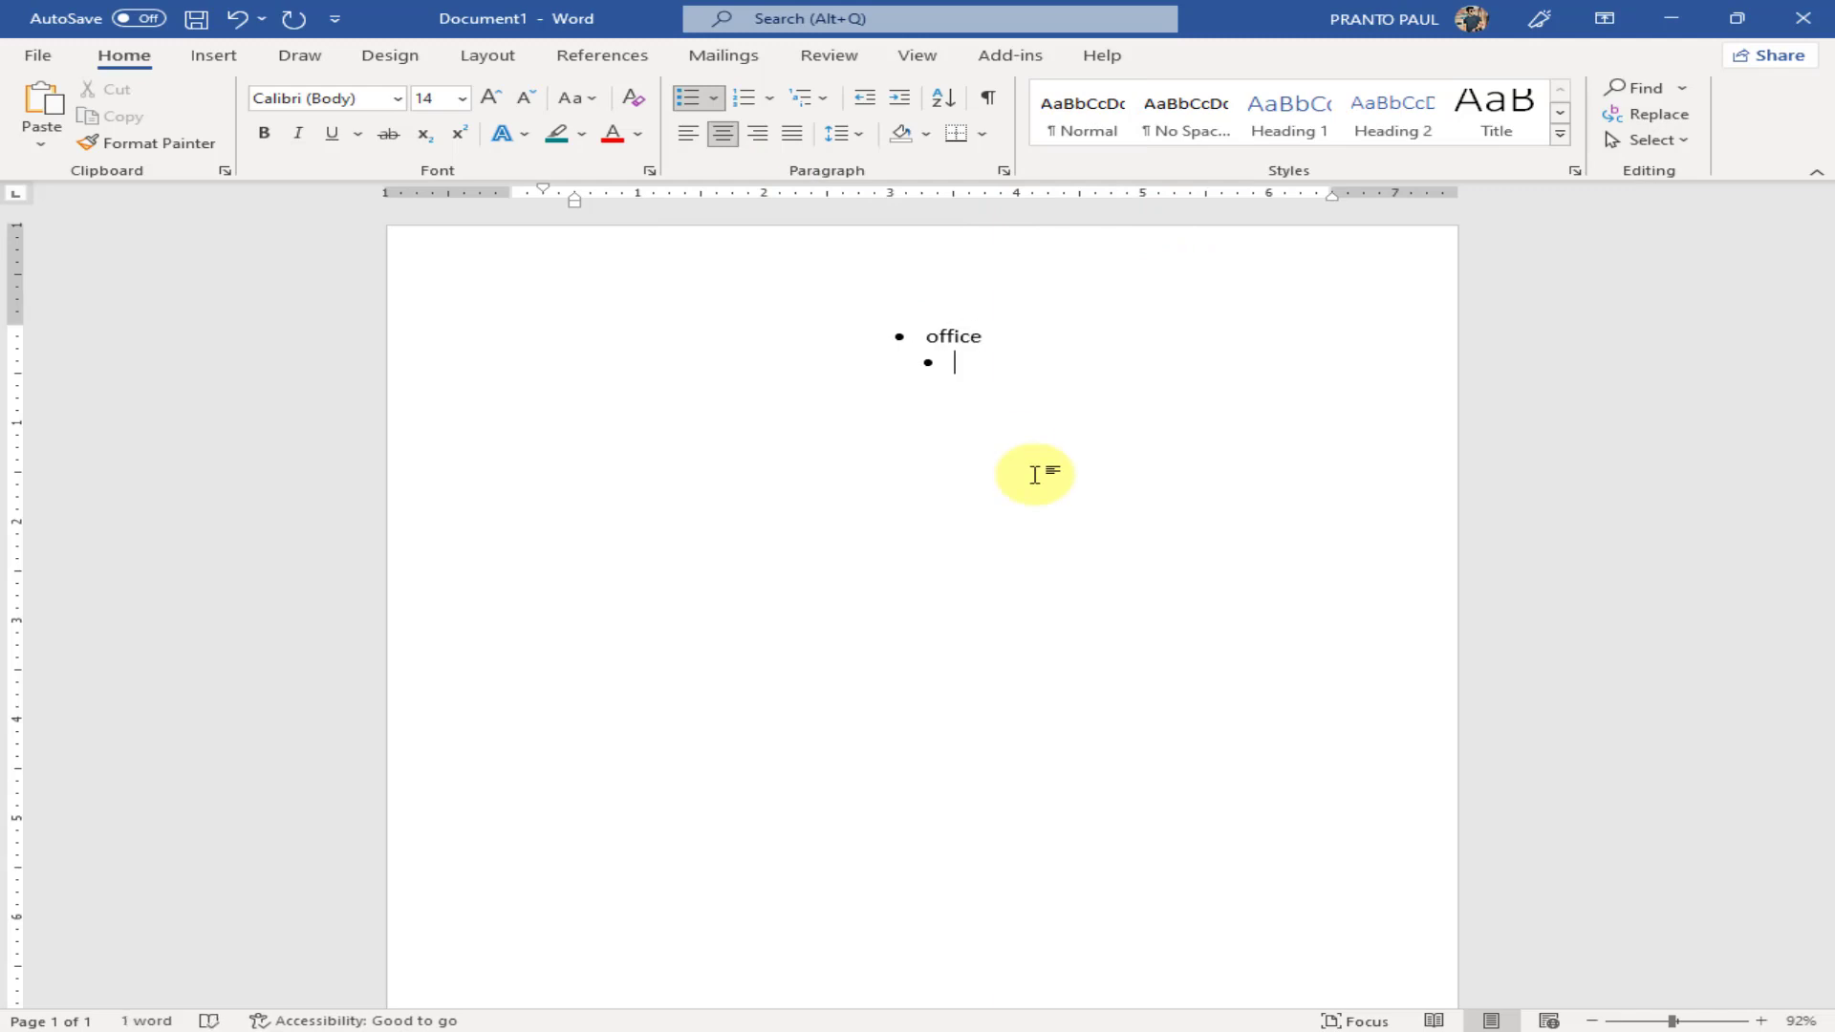
text(zone)
key(Return)
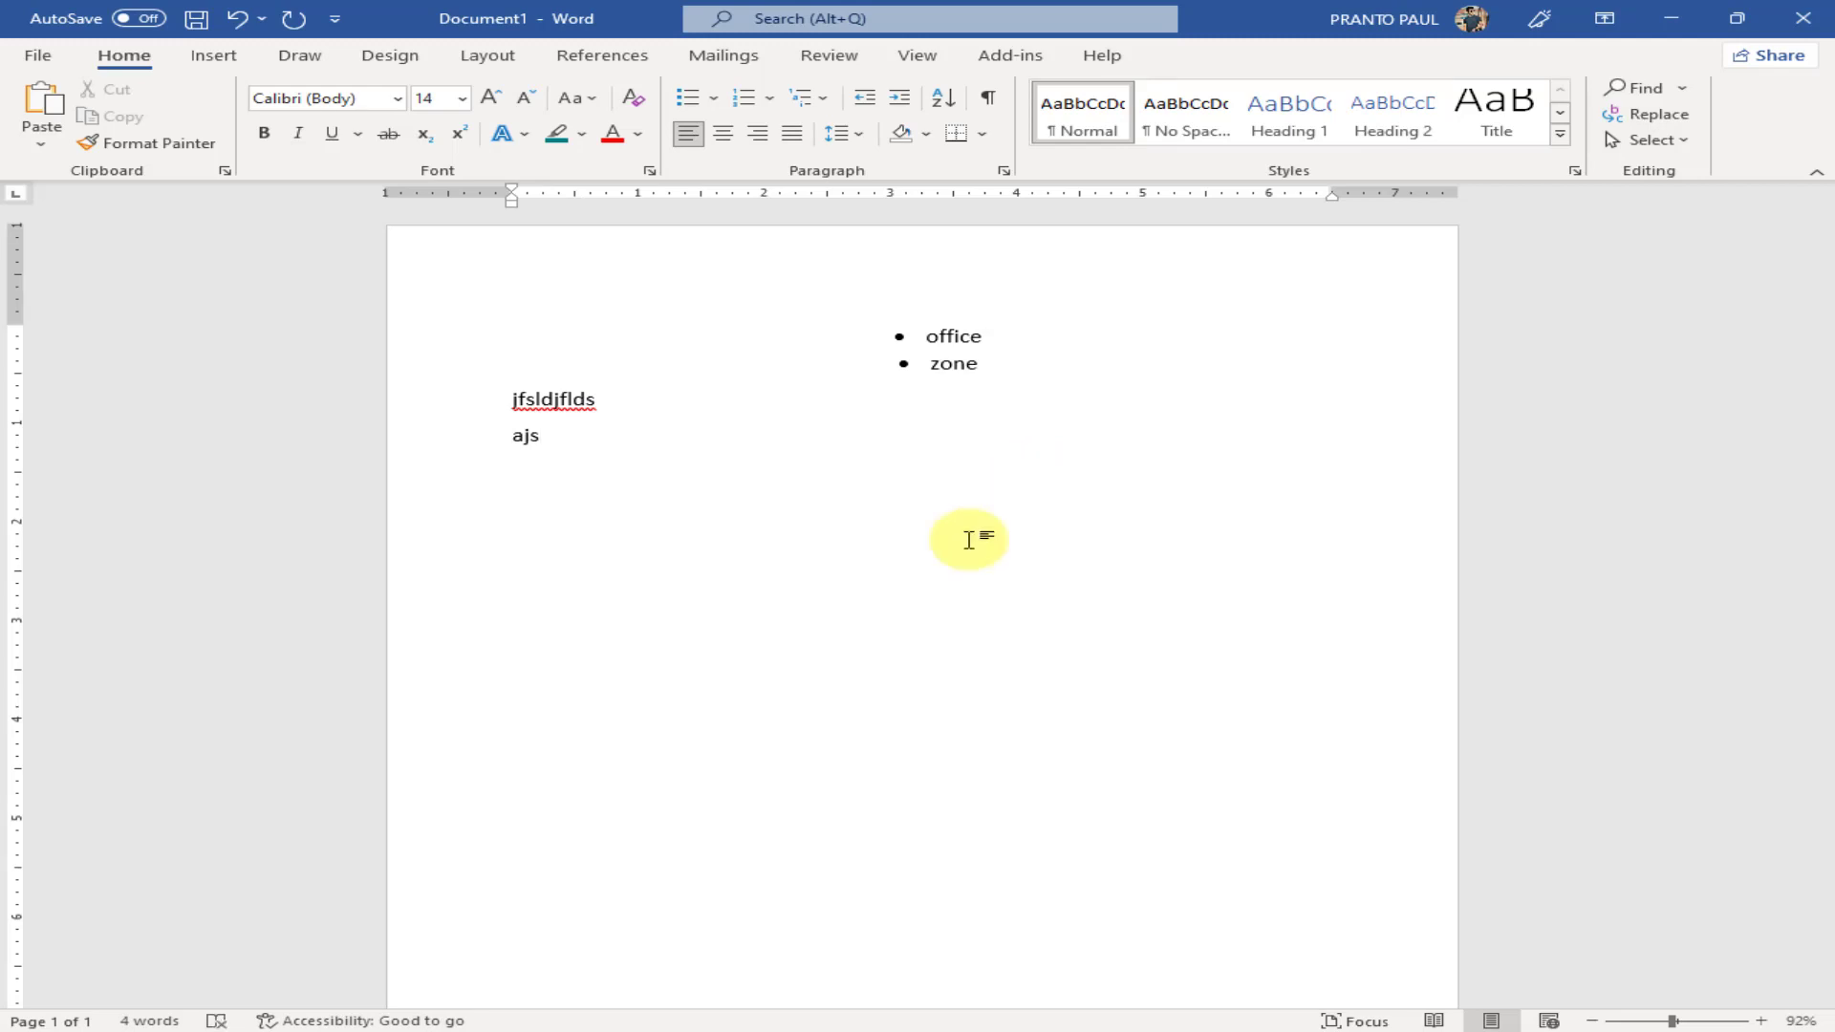
Replace everything below the "office" bullet with the placeholder items aldsfjlj, asldfjldsj, ajsdlfjdls and lajsfdlj
drag(487, 434, 893, 395)
key(BackSpace)
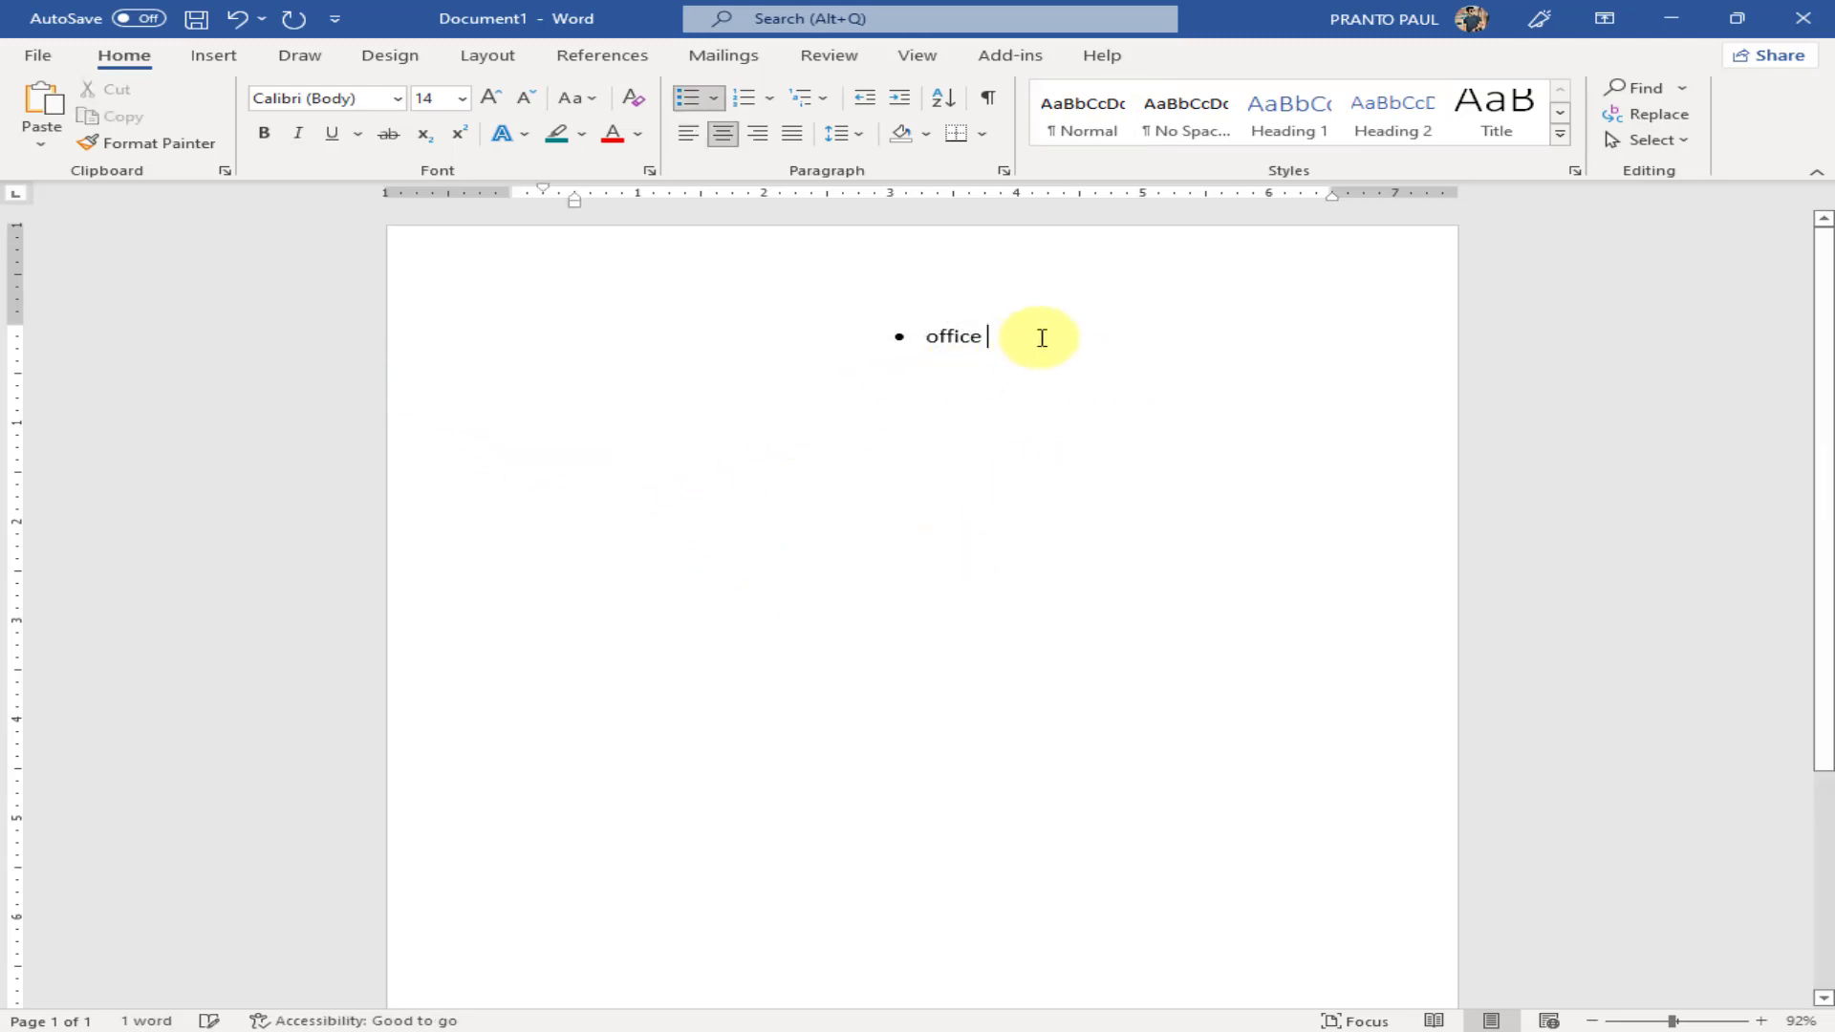
key(Return)
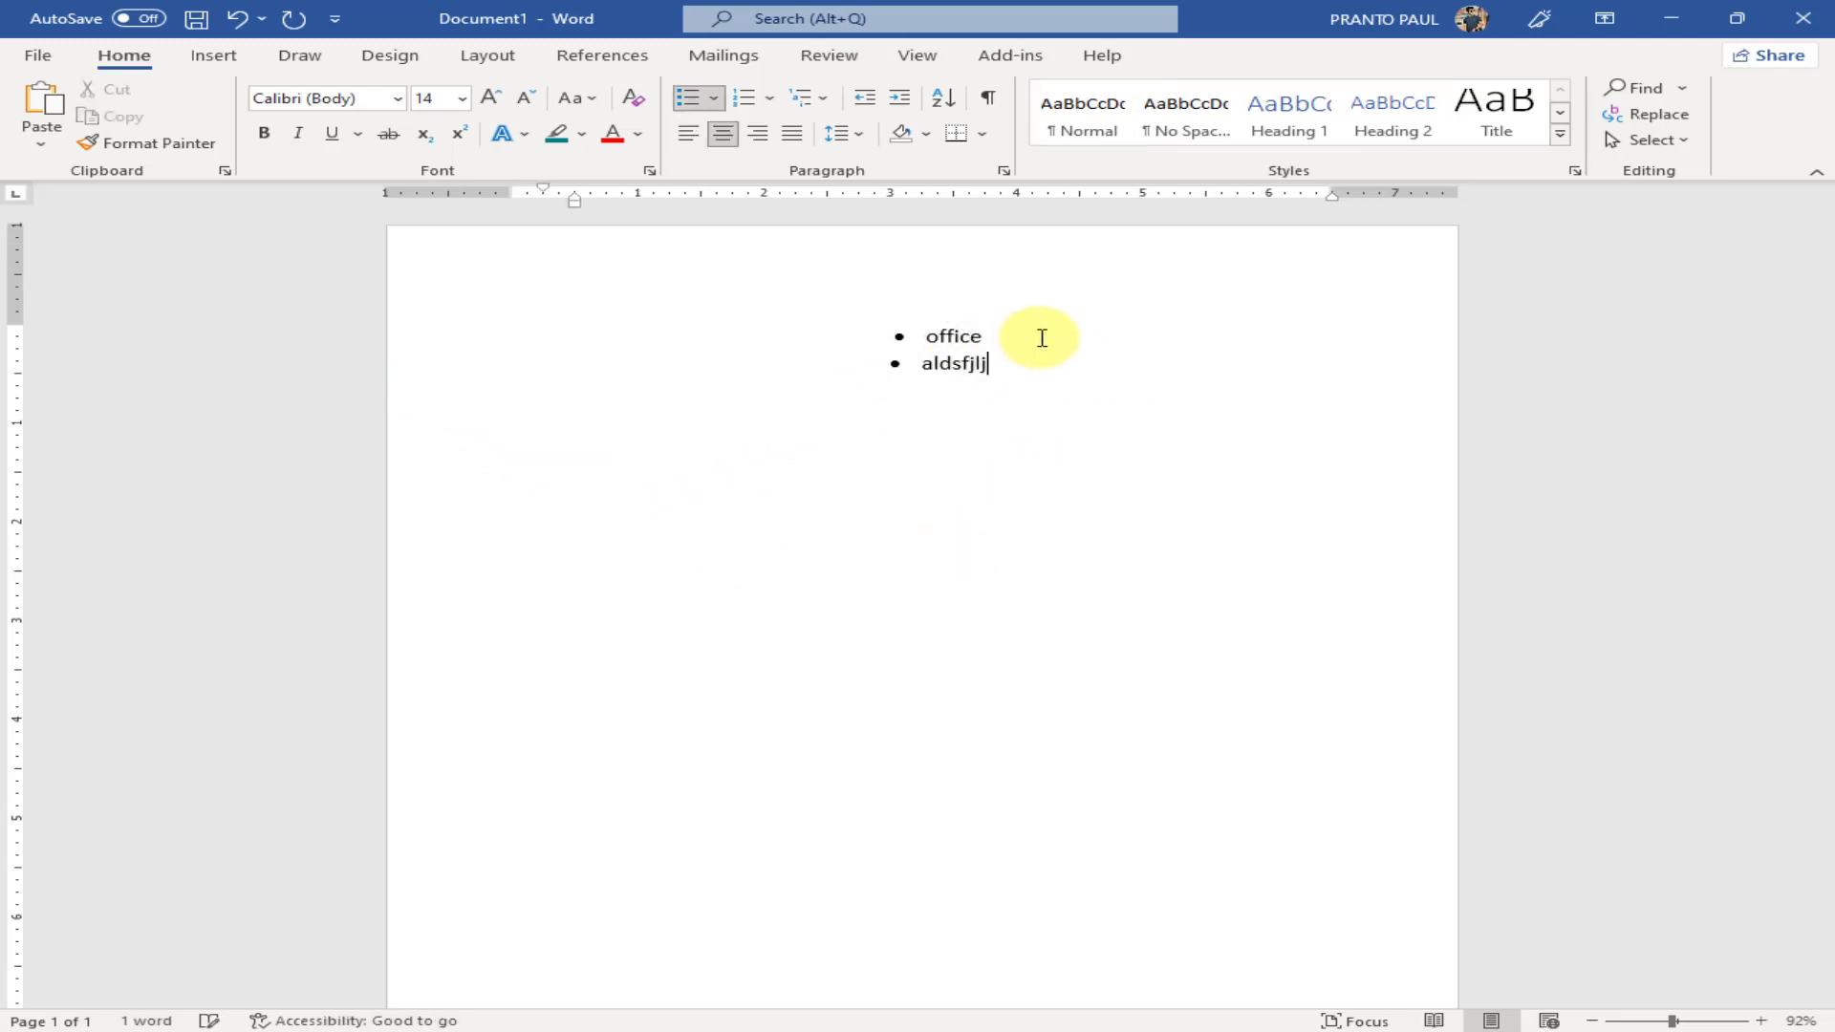
text(aldsfjlj)
key(Return)
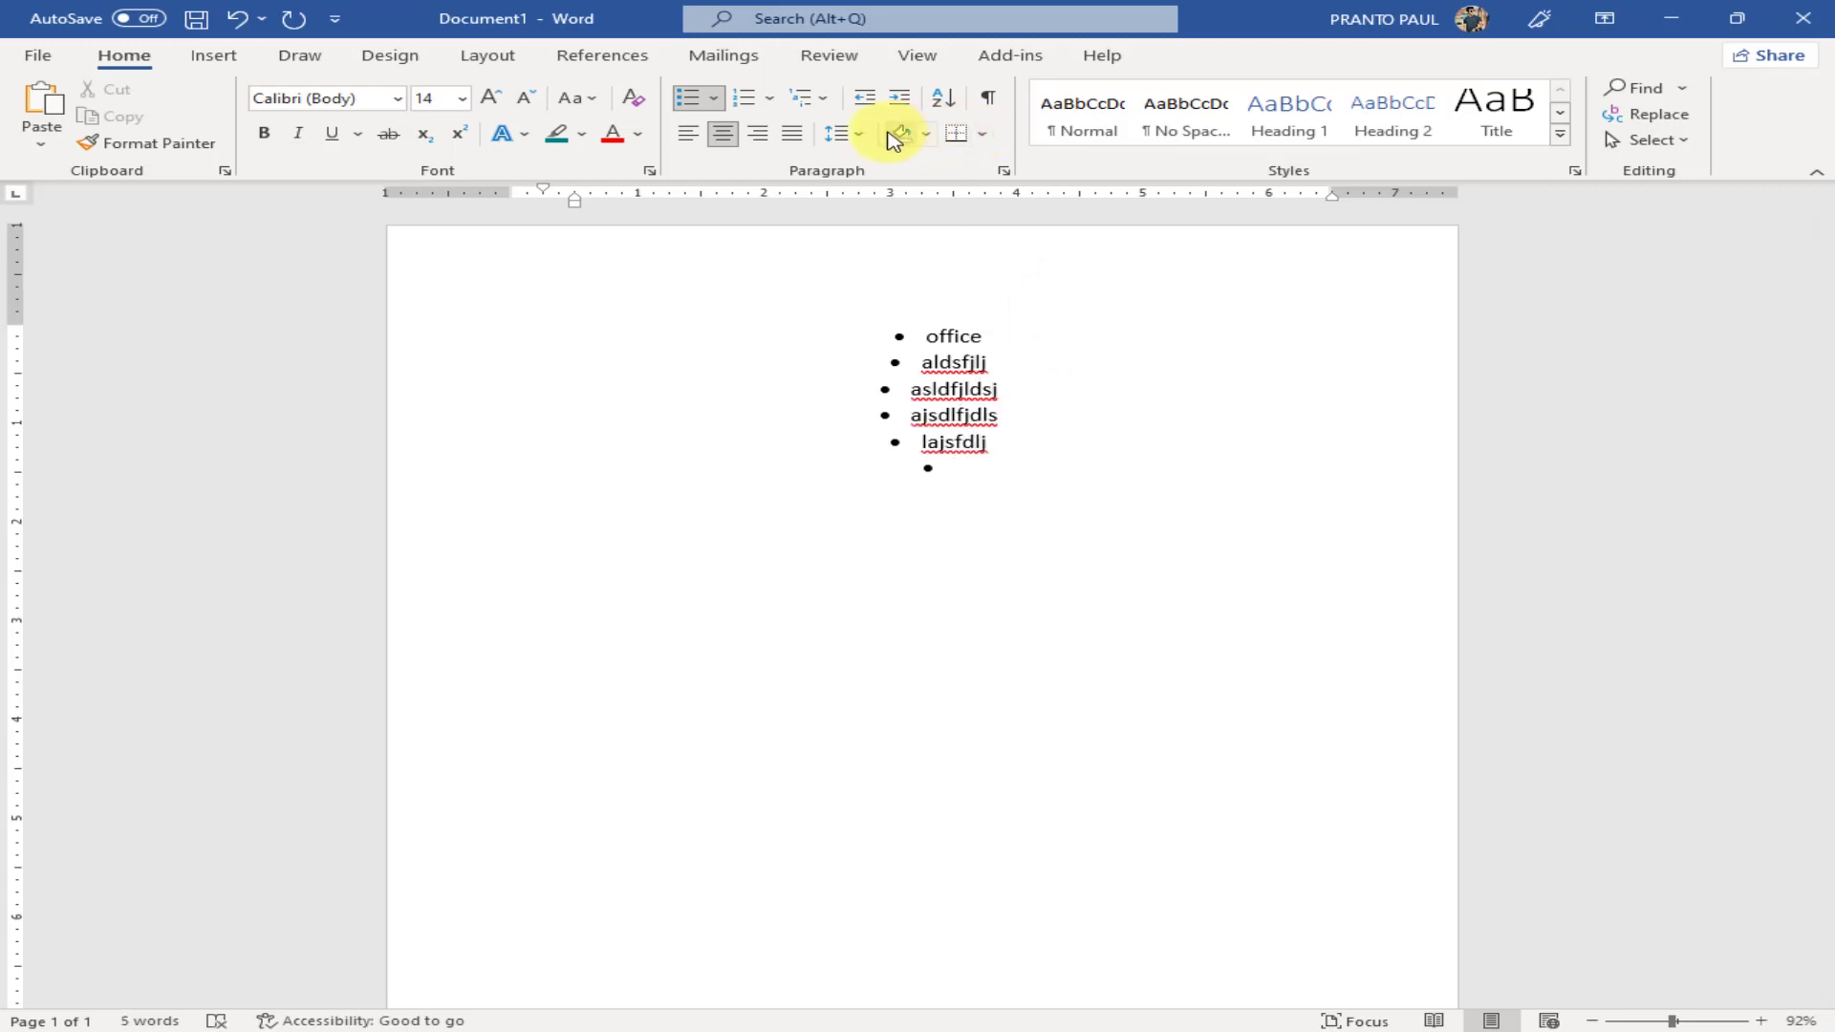
Convert the bulleted list to 1. 2. 3. numbering and place the insertion point in the blank area below it
click(771, 99)
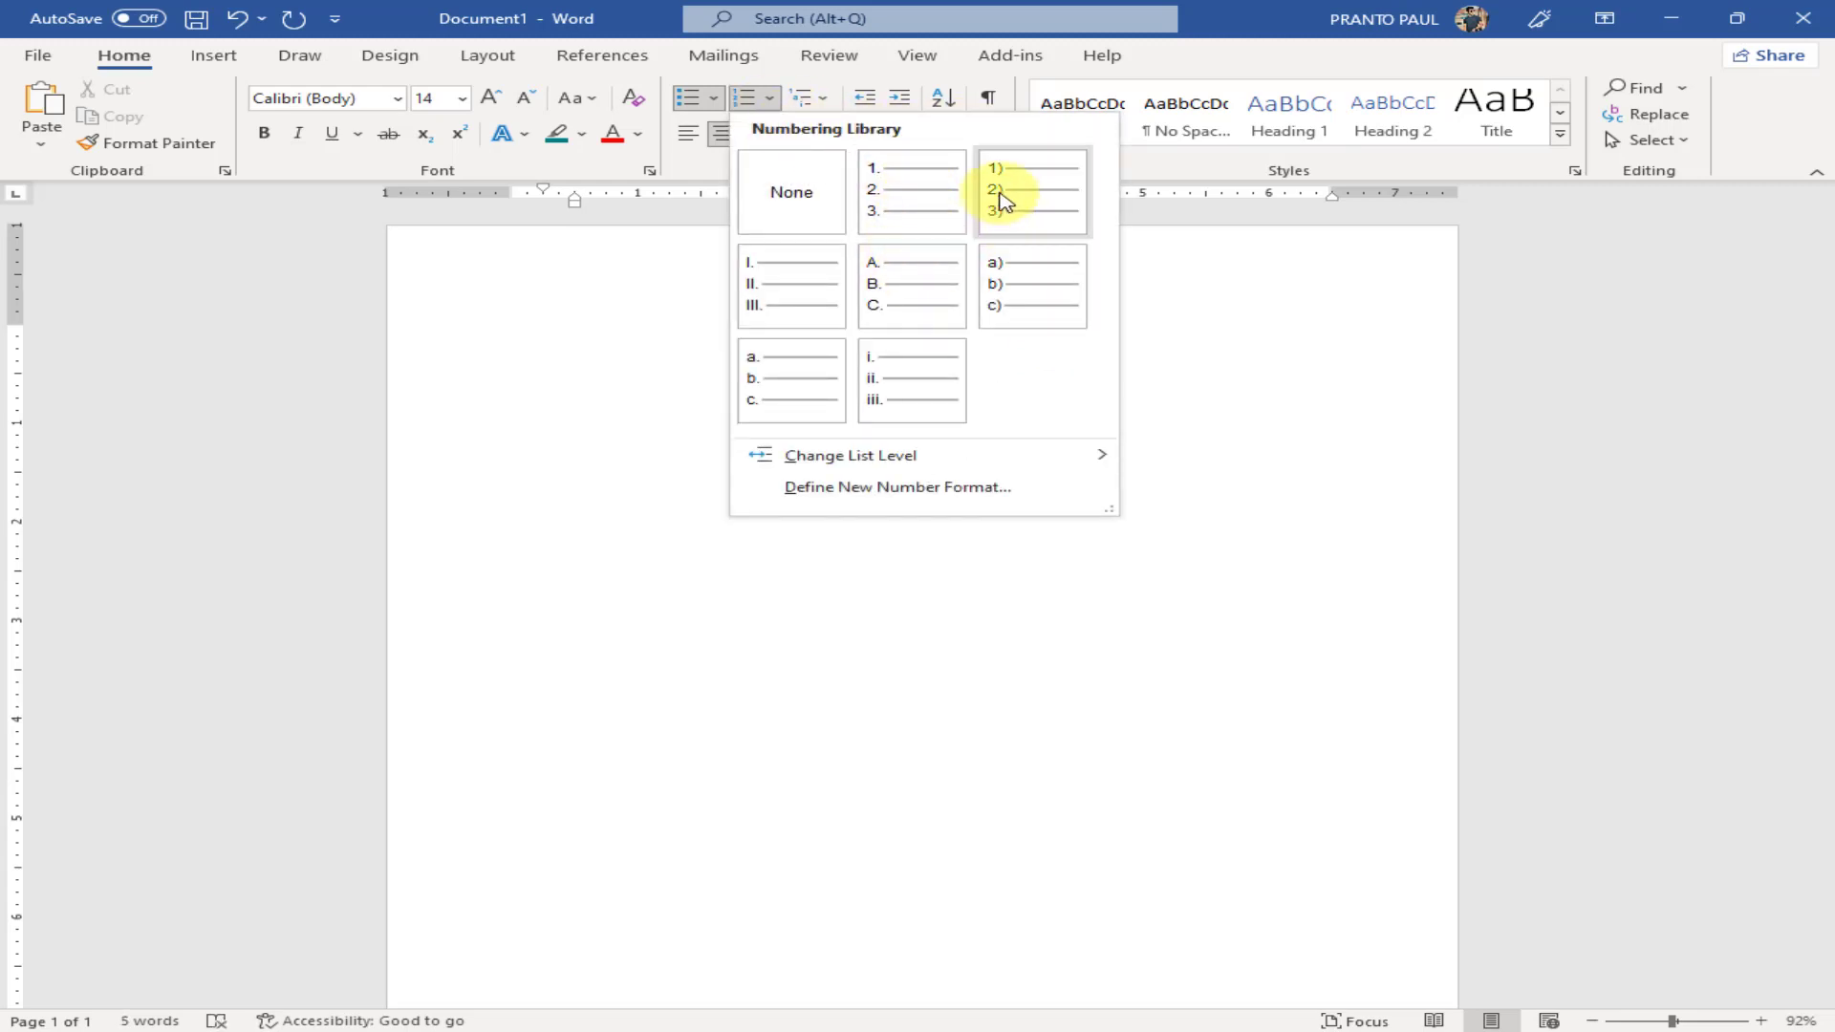
click(913, 199)
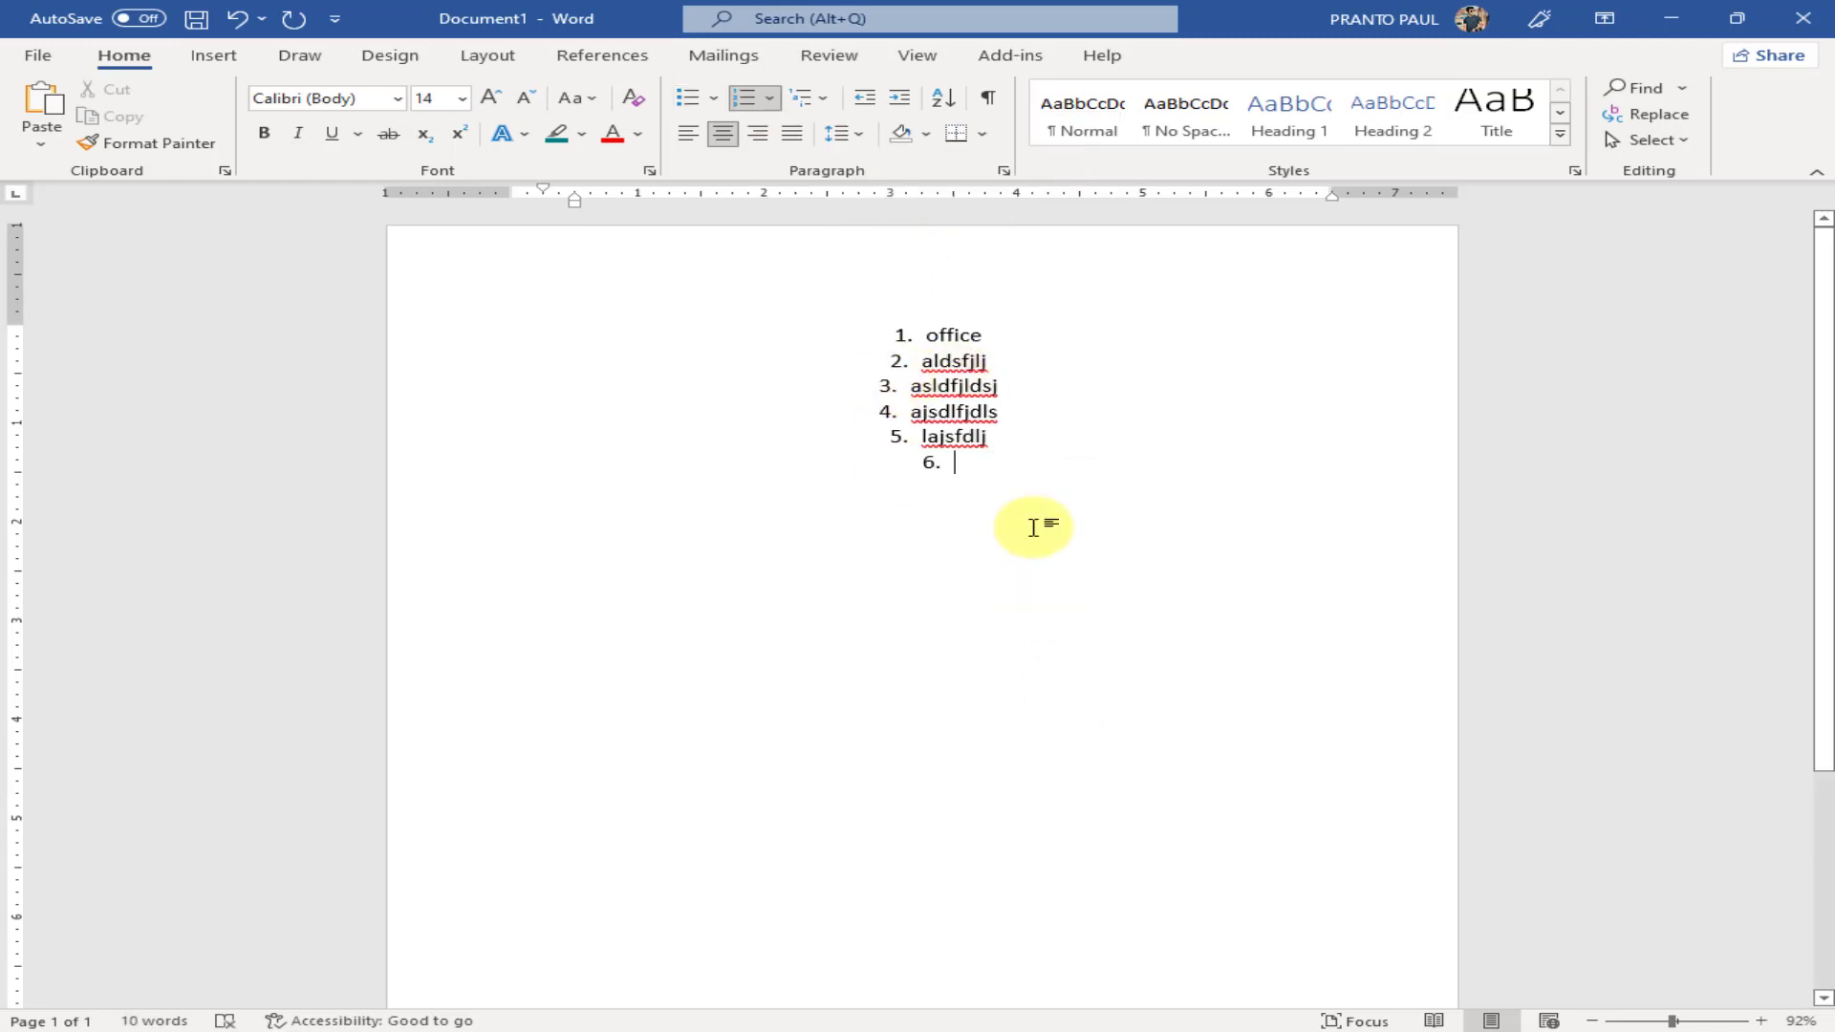
drag(873, 483, 741, 303)
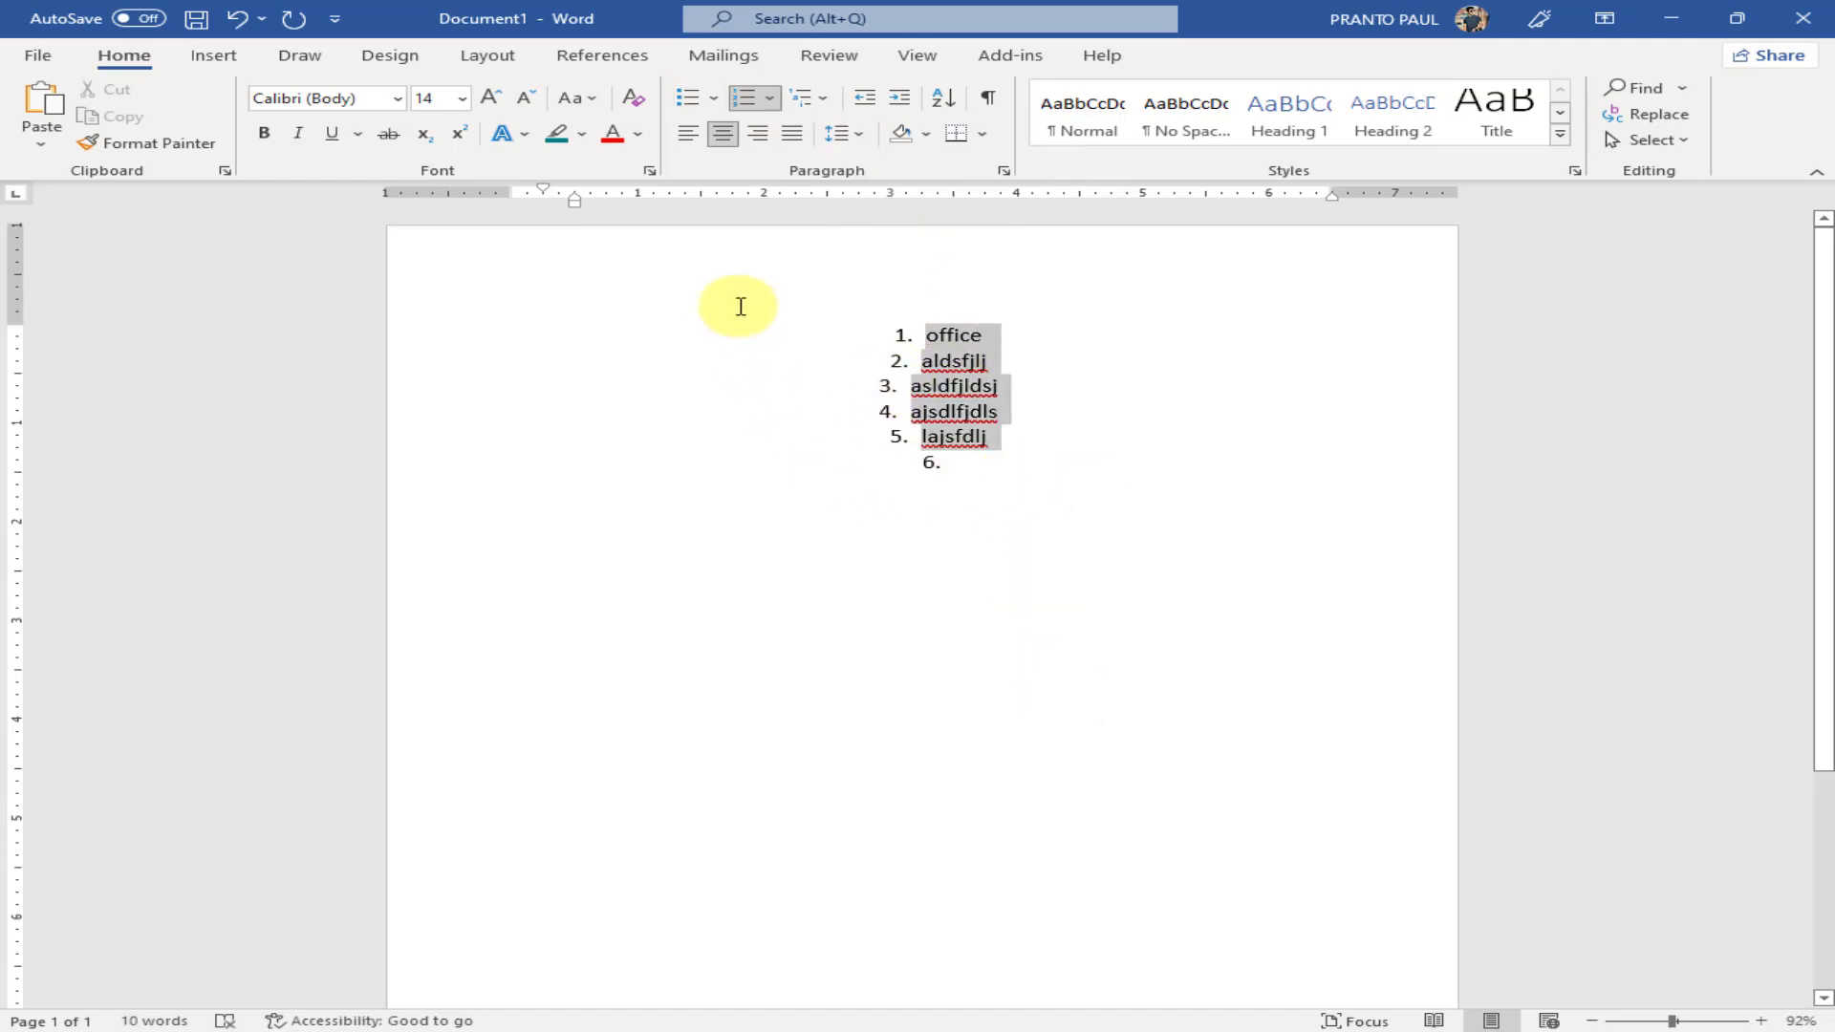
double_click(745, 643)
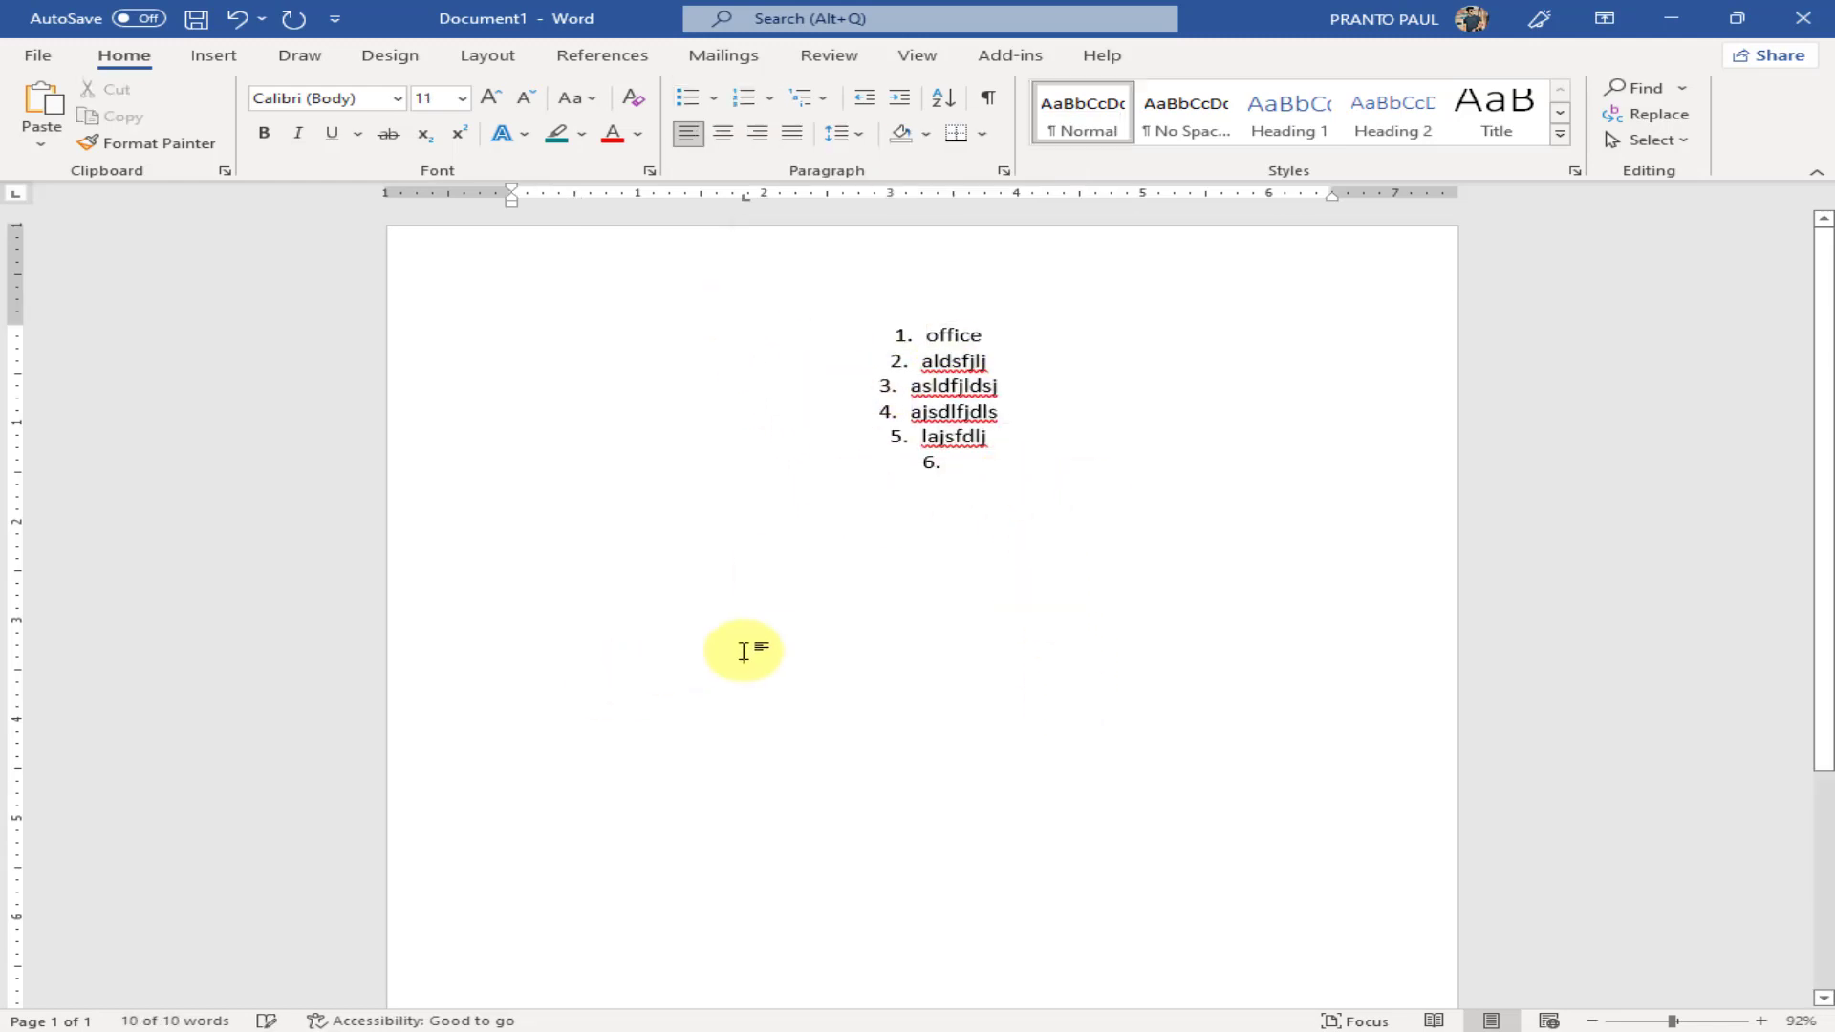
click(768, 98)
click(789, 186)
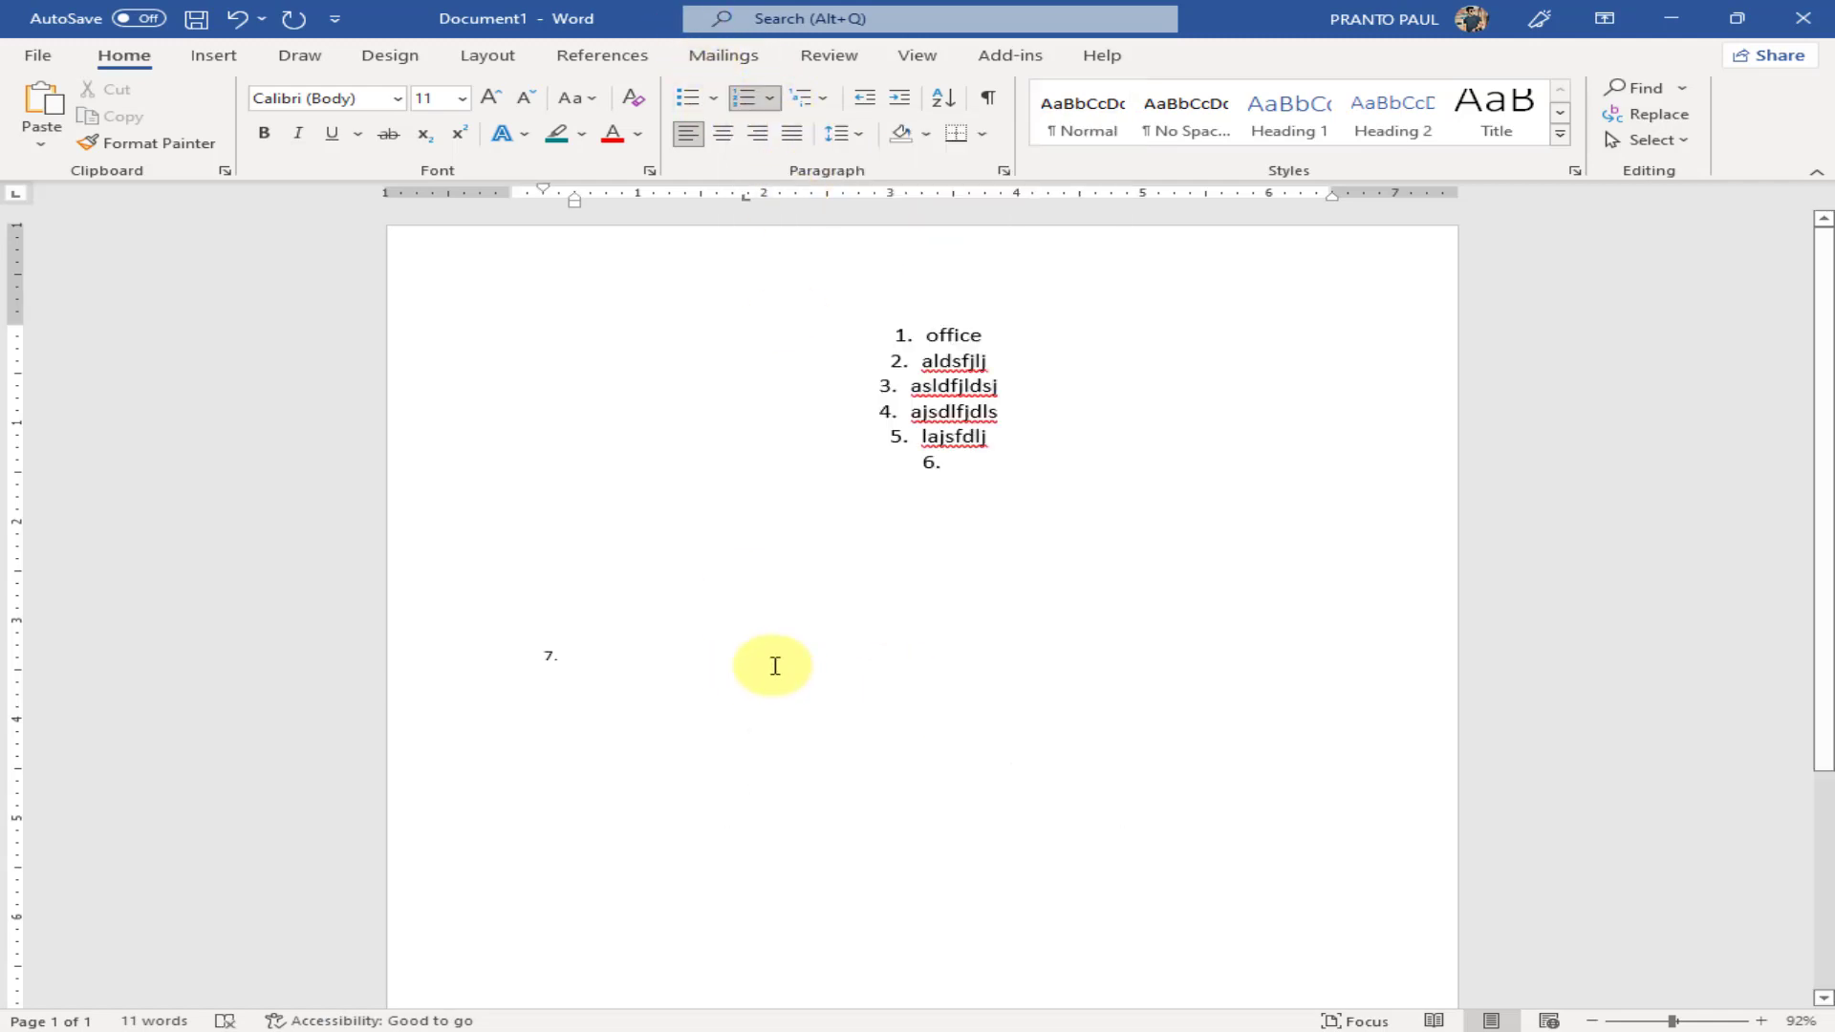
key(ctrl+z)
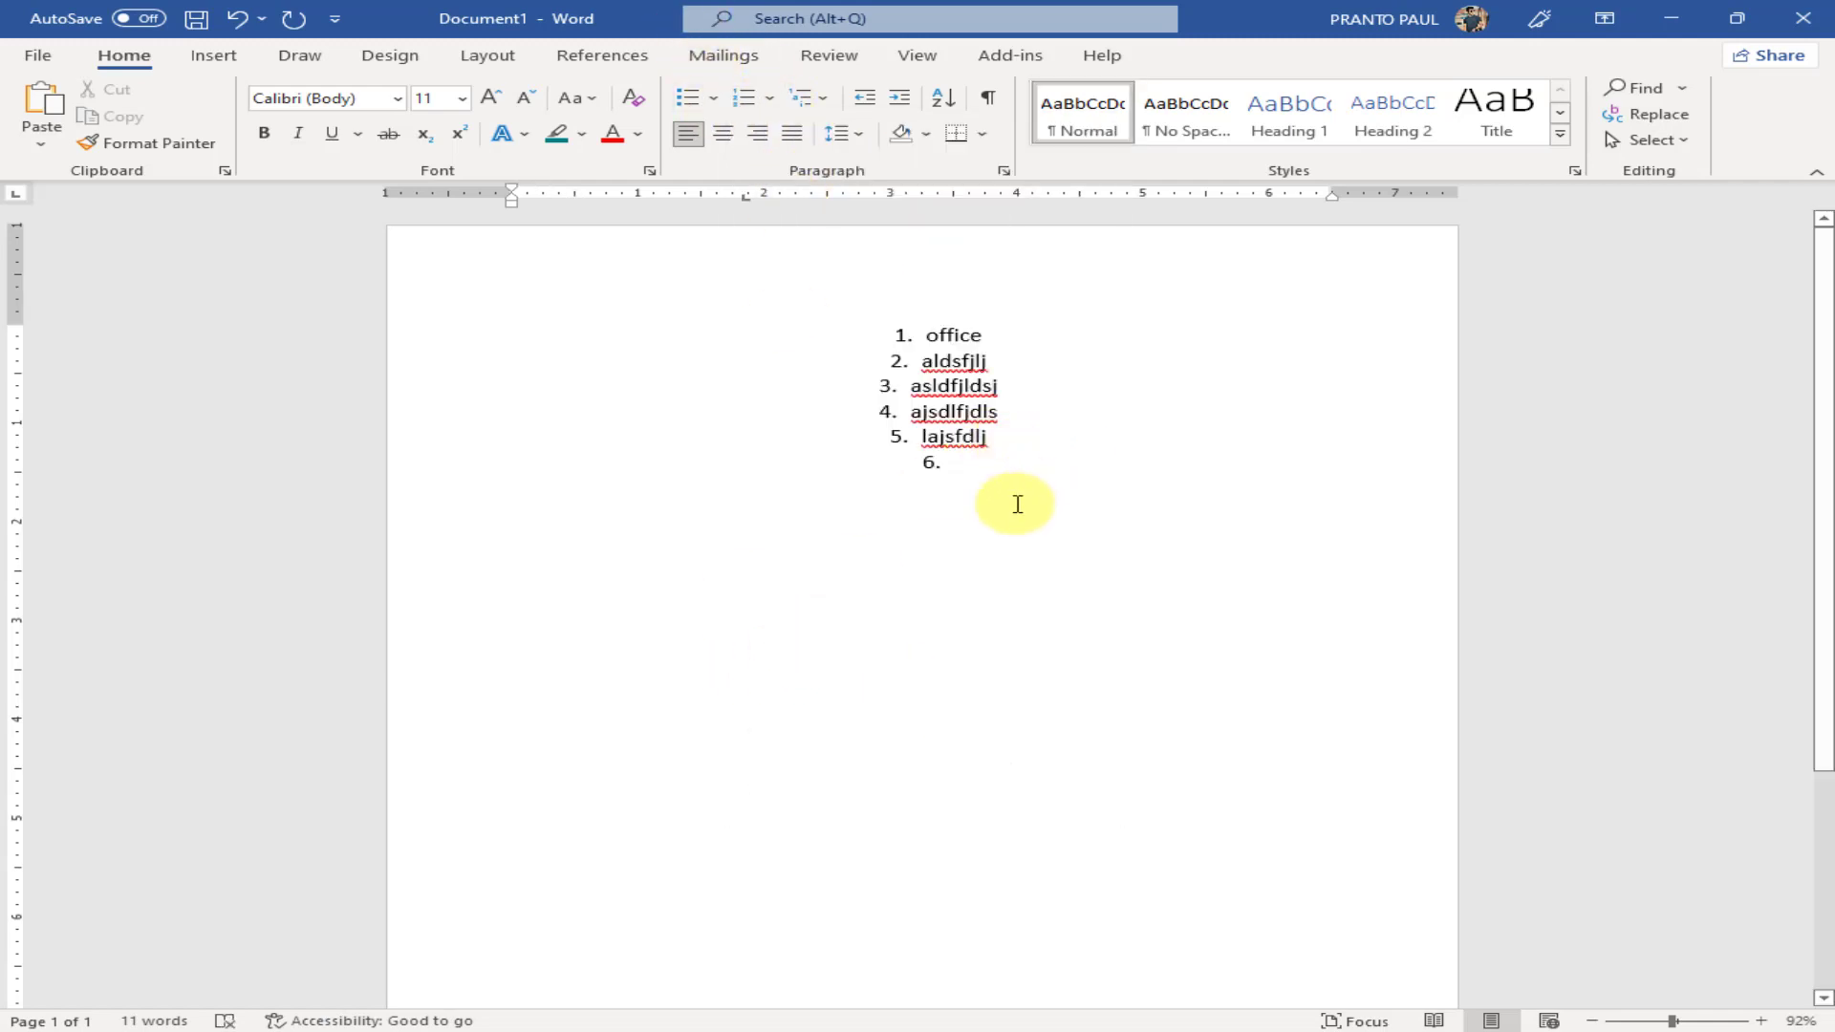
Replace the whole list with a new 1. 2. 3. numbered list of ajflhsdlfhd, aslfhlhdslfh and ashflhdsl
drag(1003, 493, 761, 298)
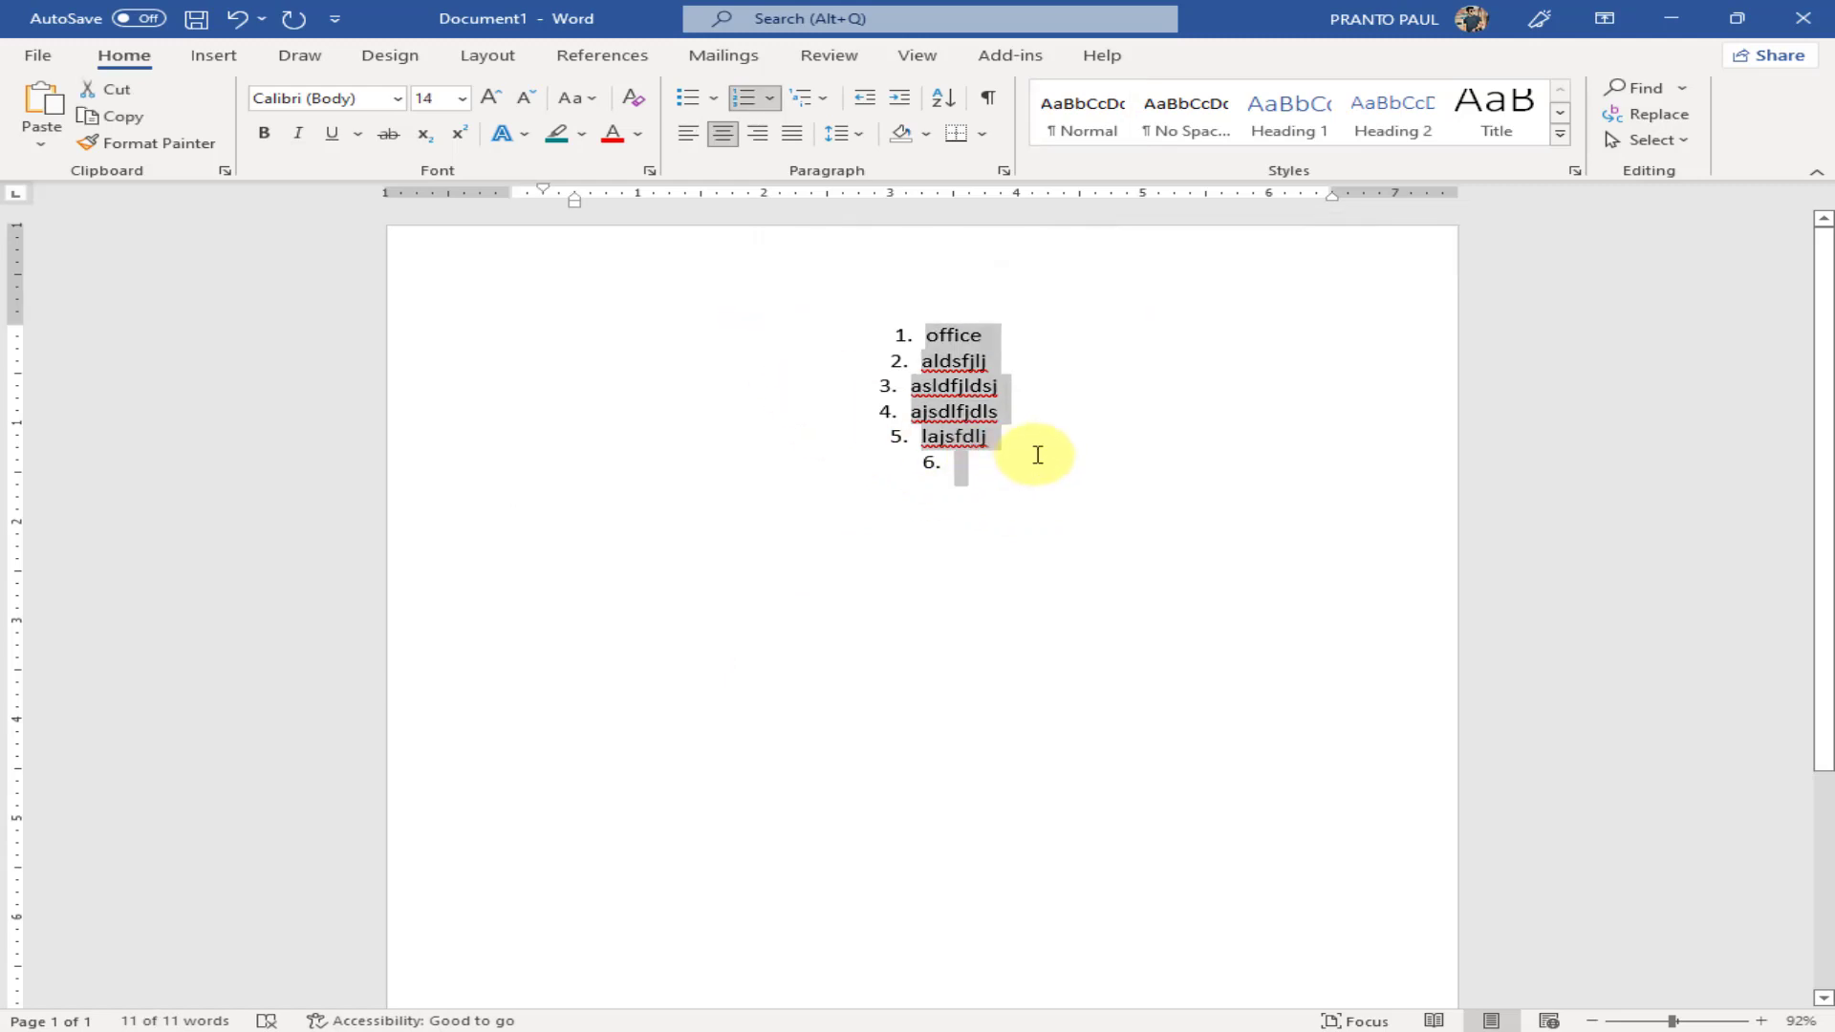
key(Delete)
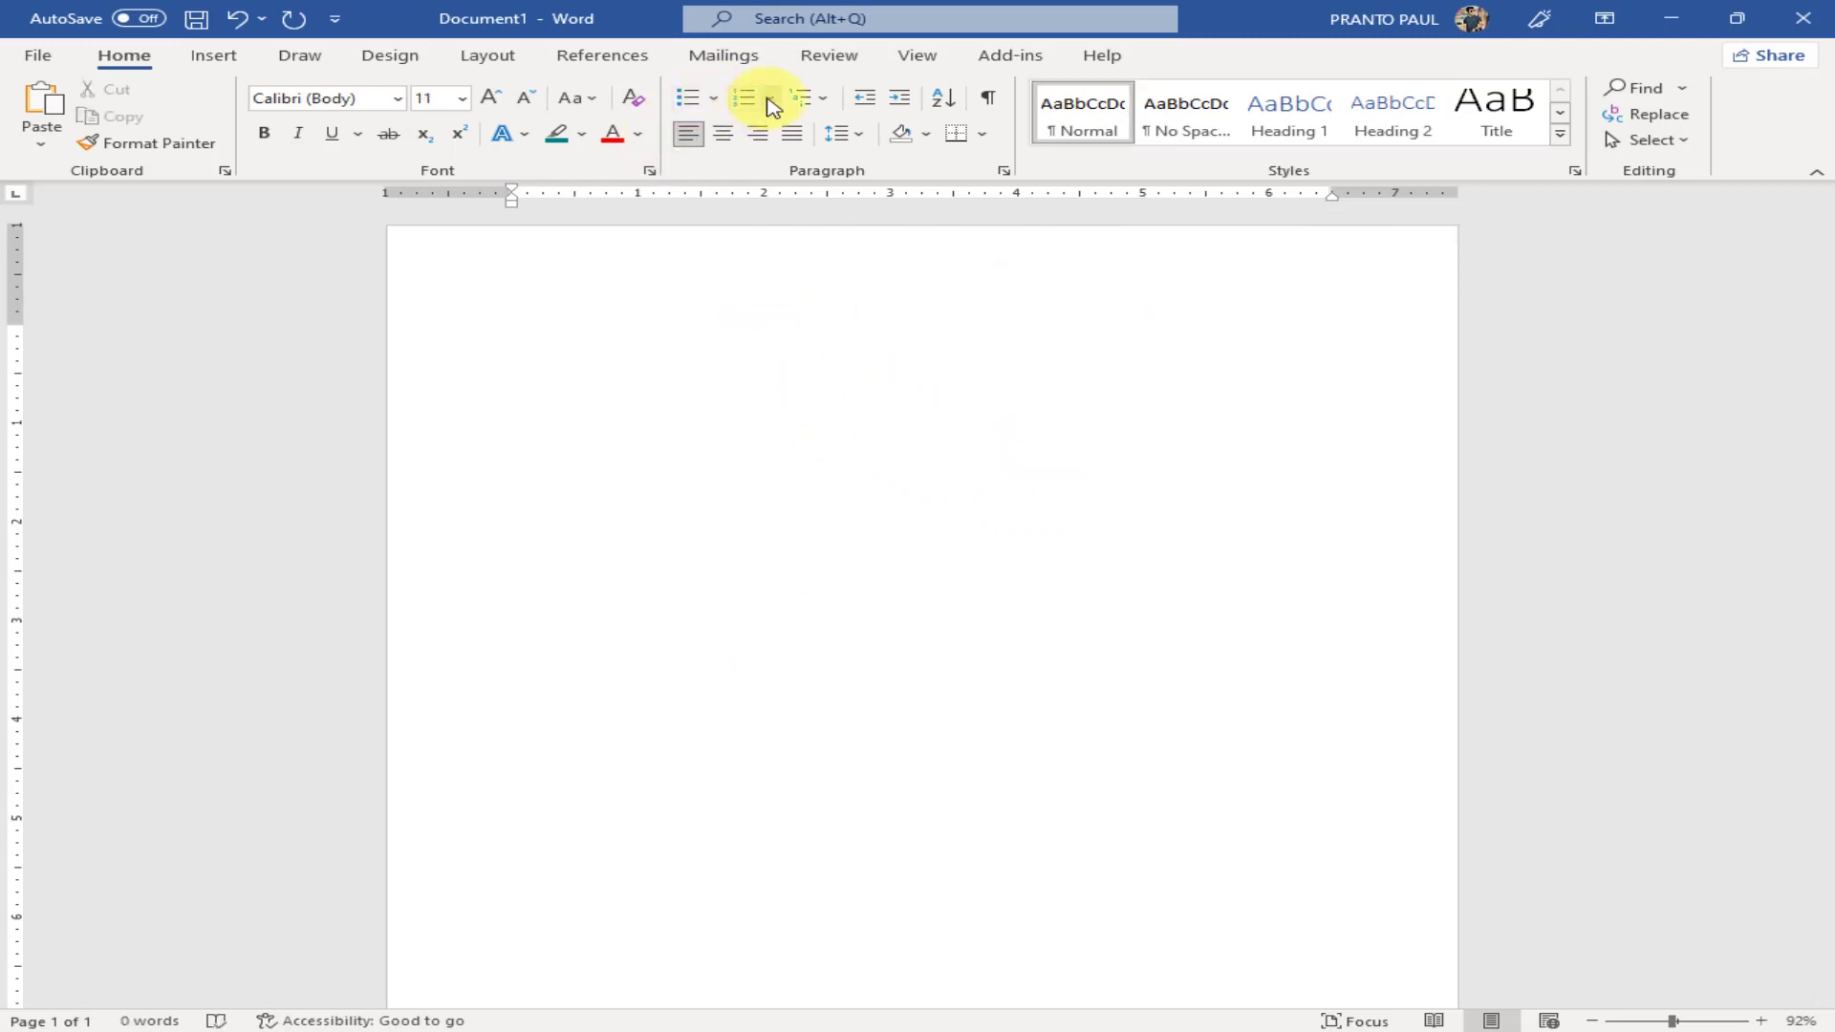
click(770, 98)
click(823, 184)
text(a)
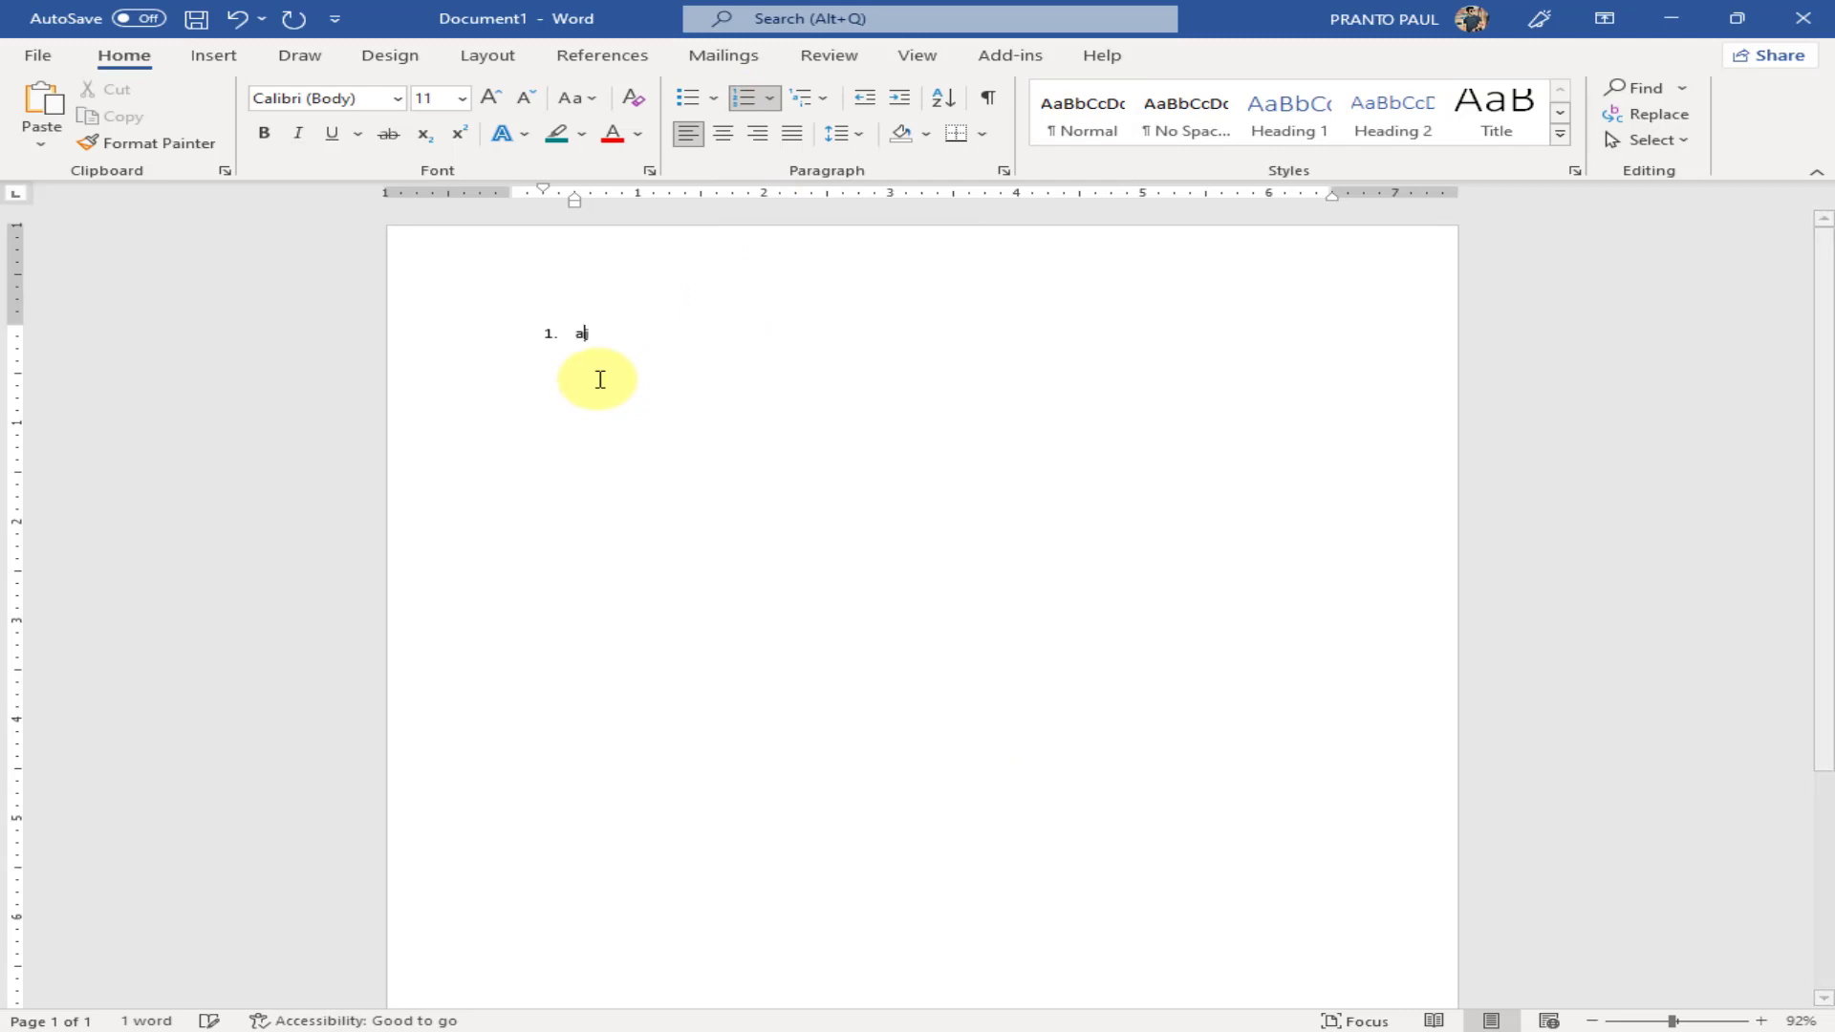
text(jflhsdlfhd)
key(Return)
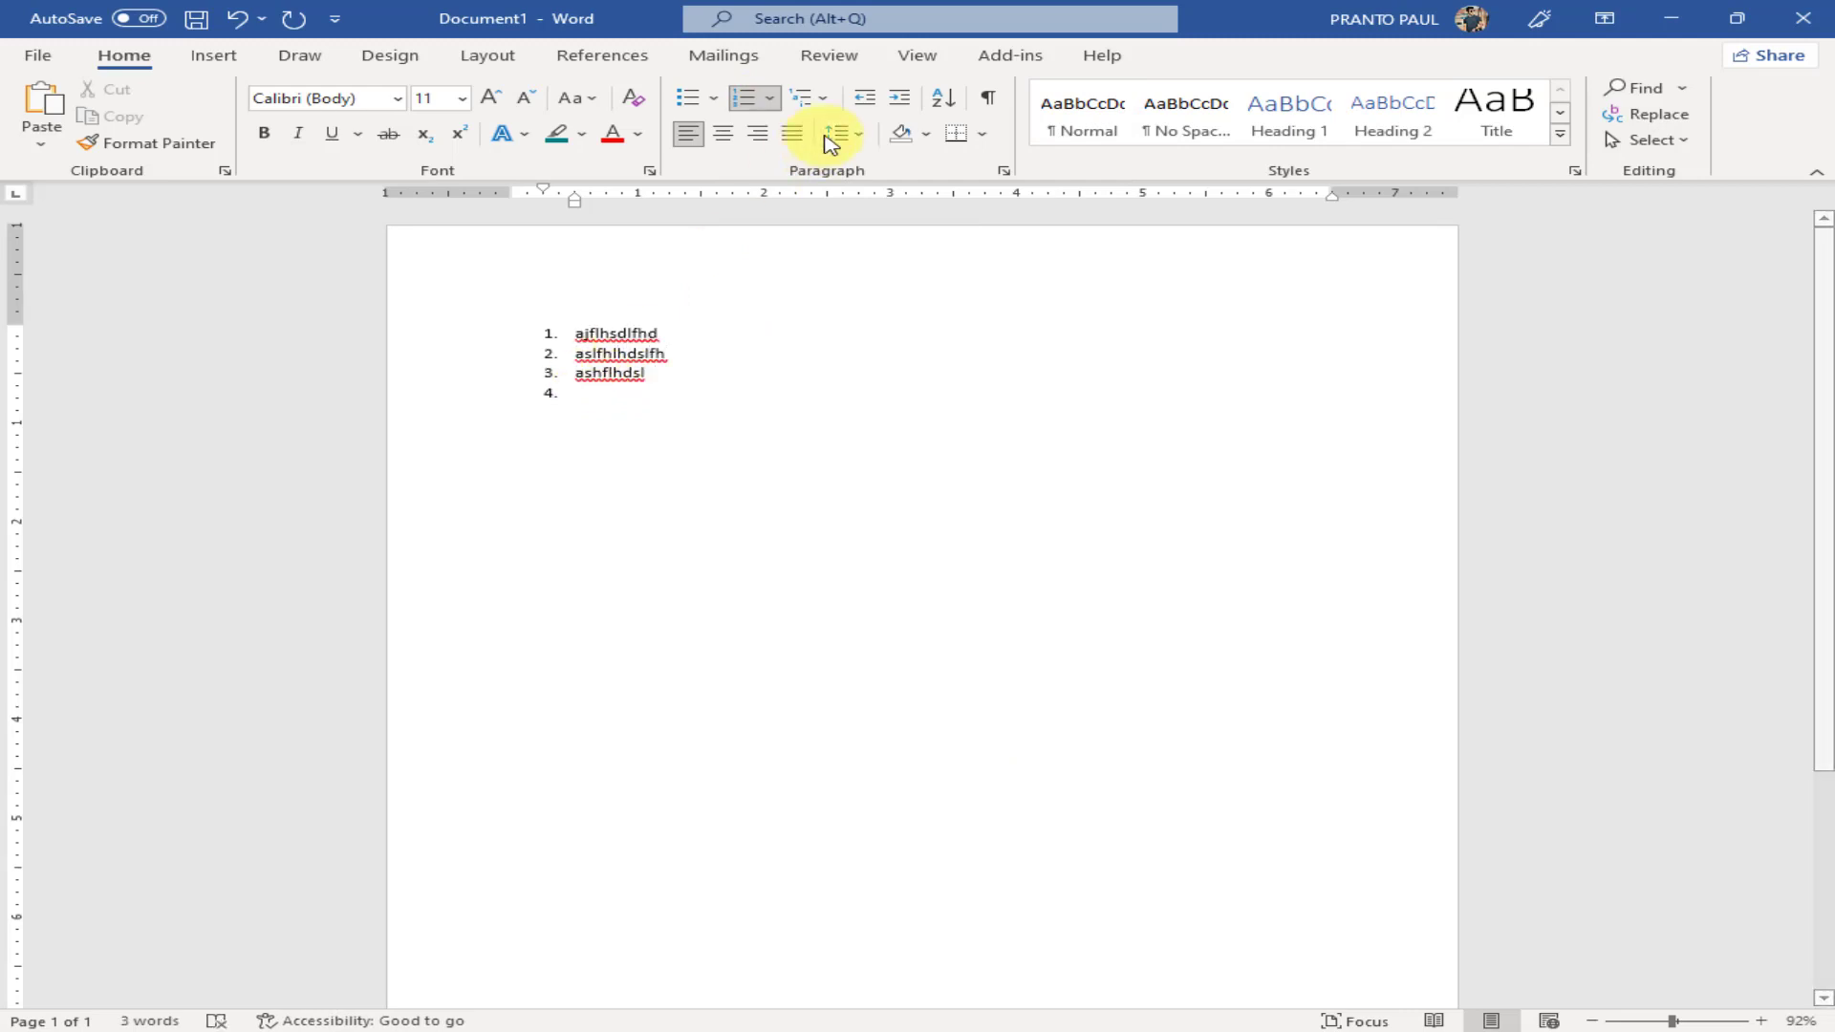
Delete the numbered list together with its numbering and write the plain text "office zone" instead
click(831, 103)
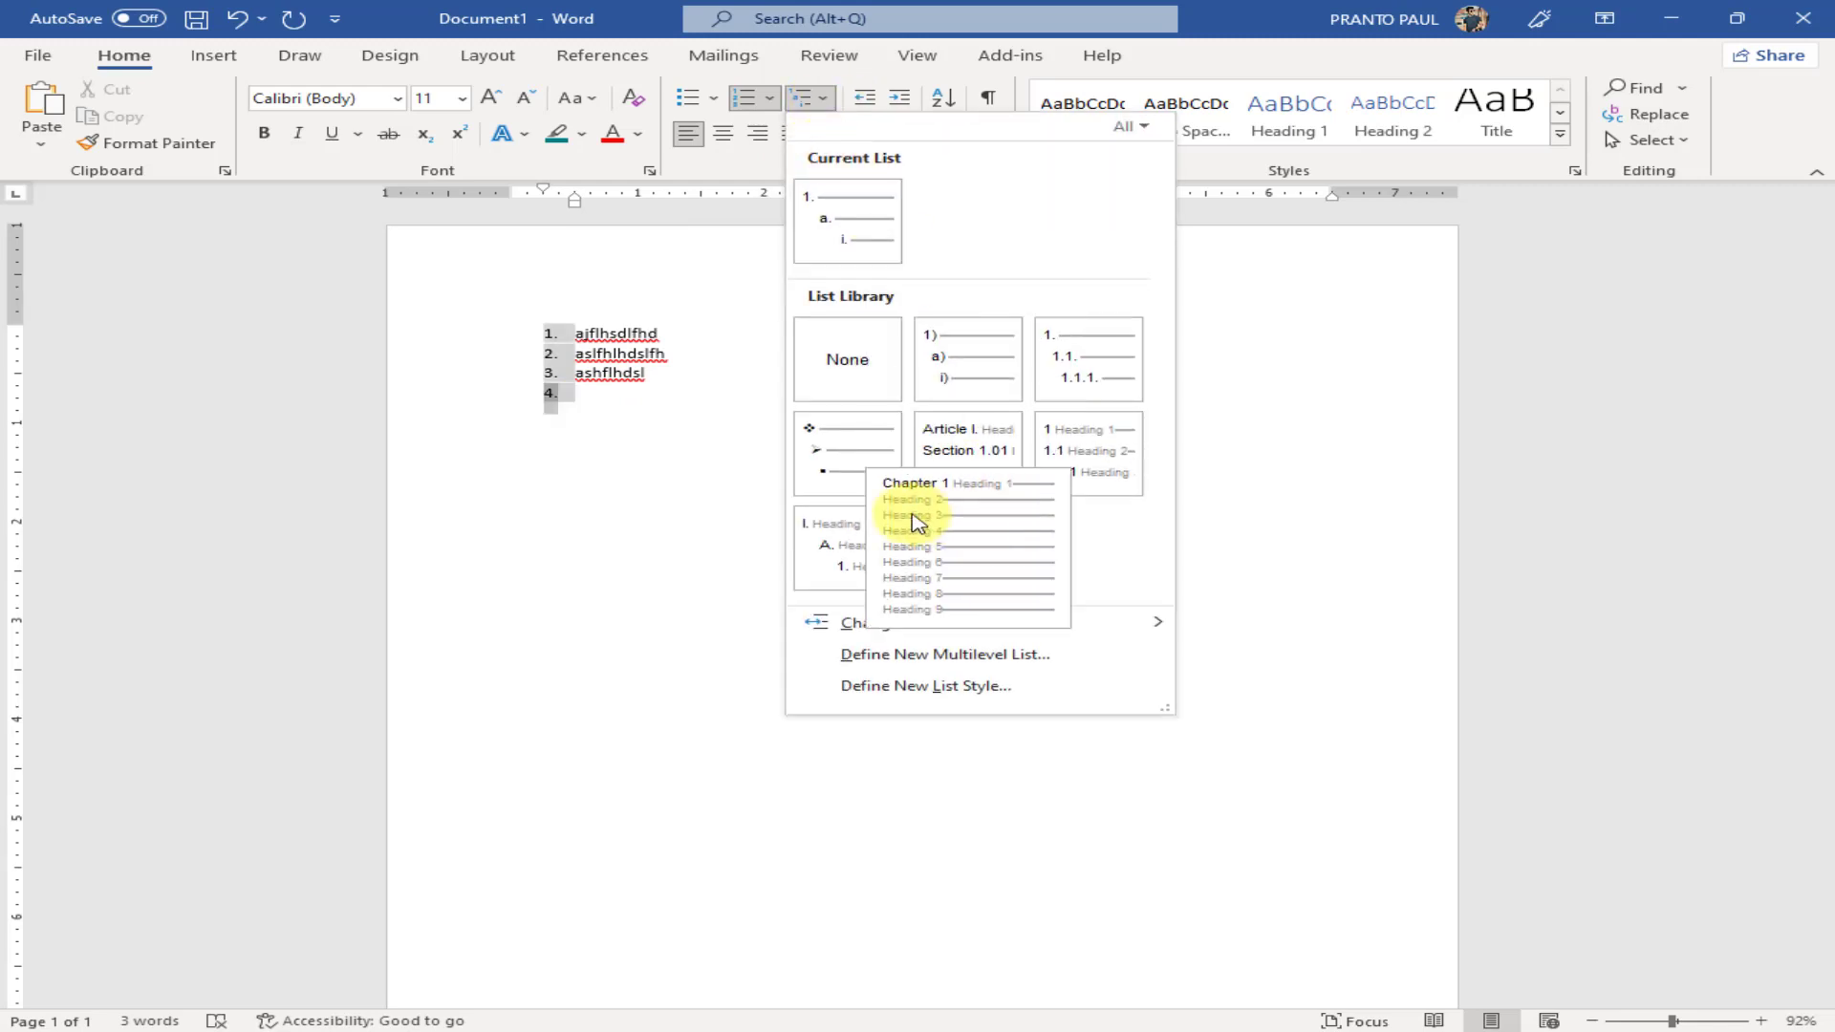
click(773, 347)
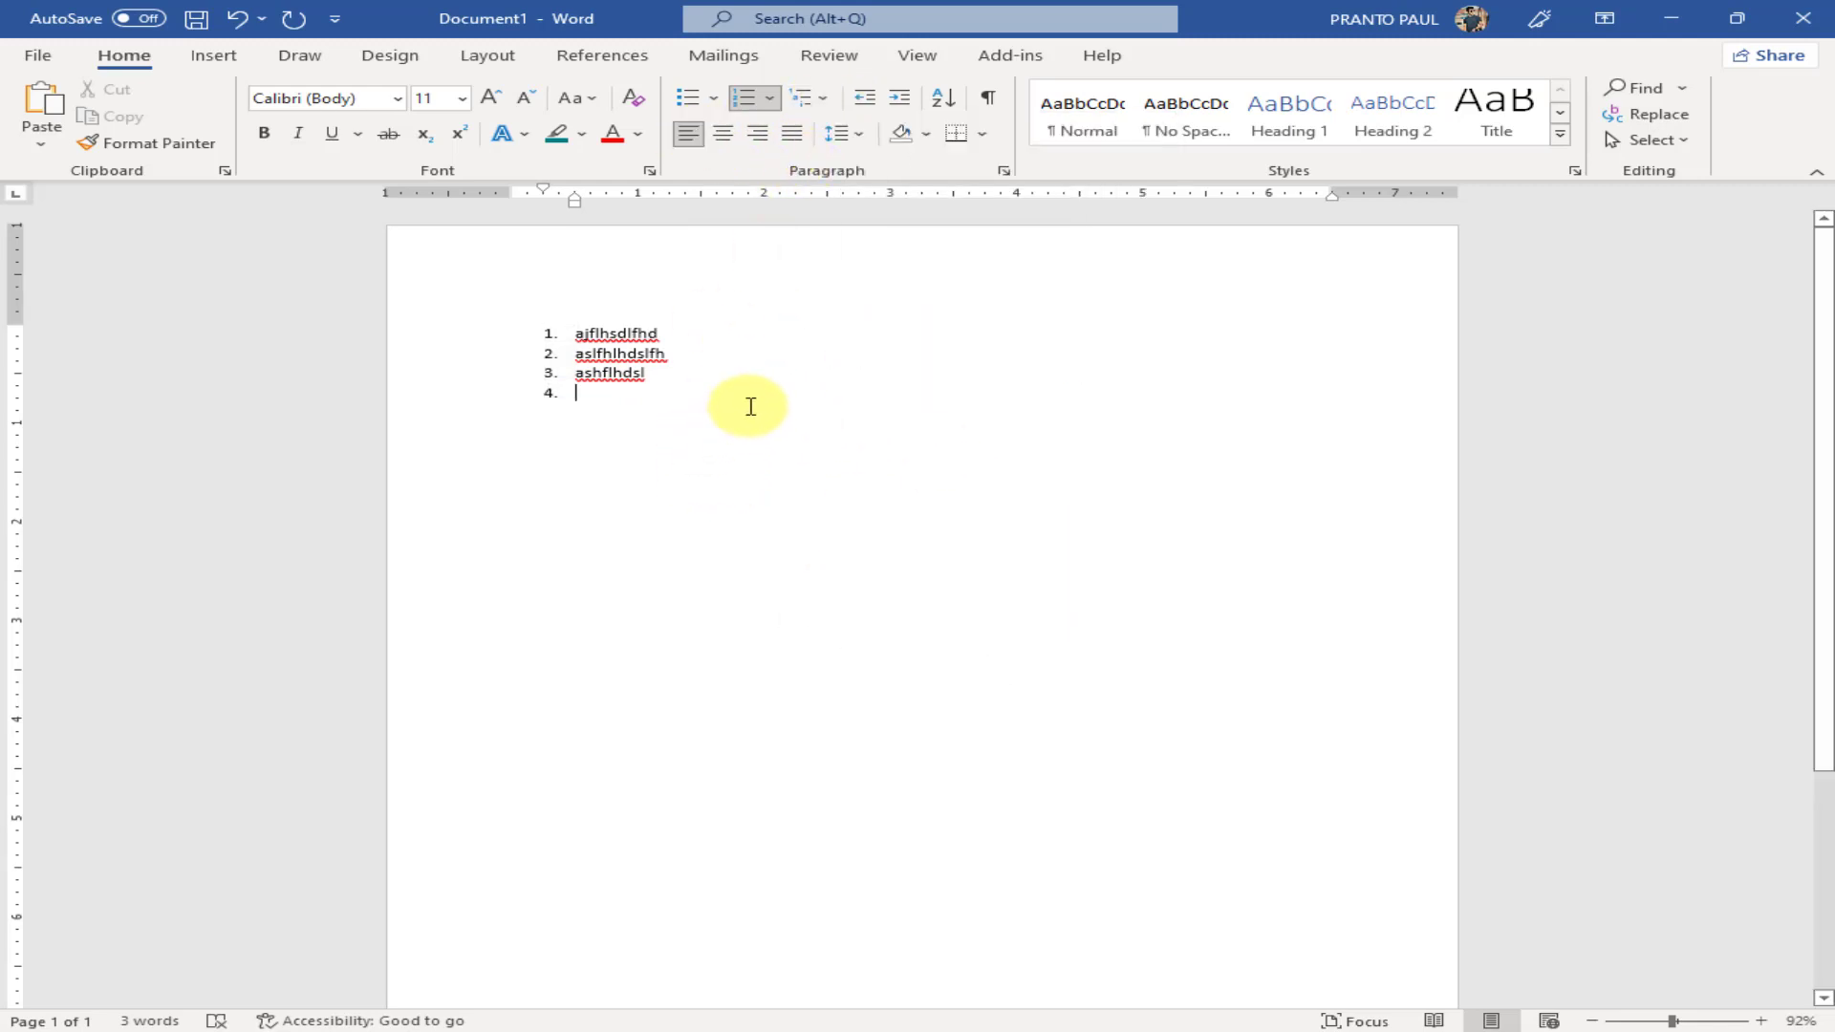
drag(749, 405, 352, 278)
key(Delete)
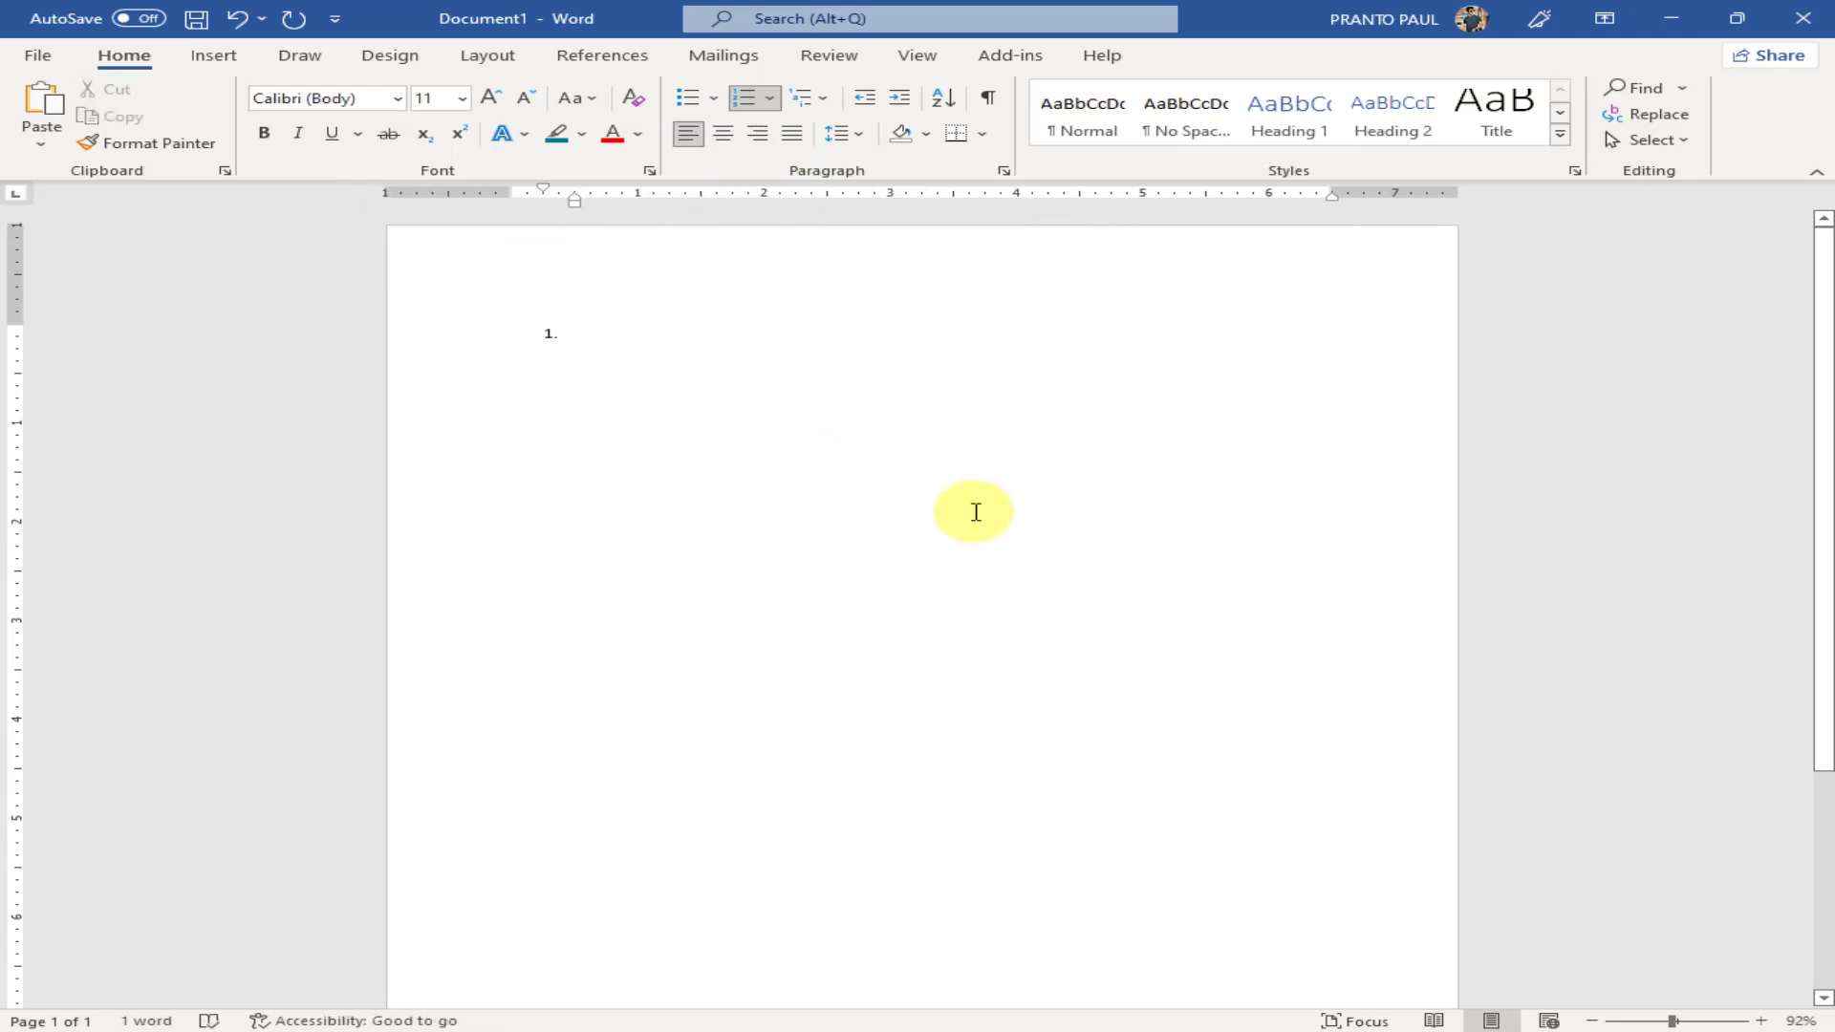
key(BackSpace)
text(office zone)
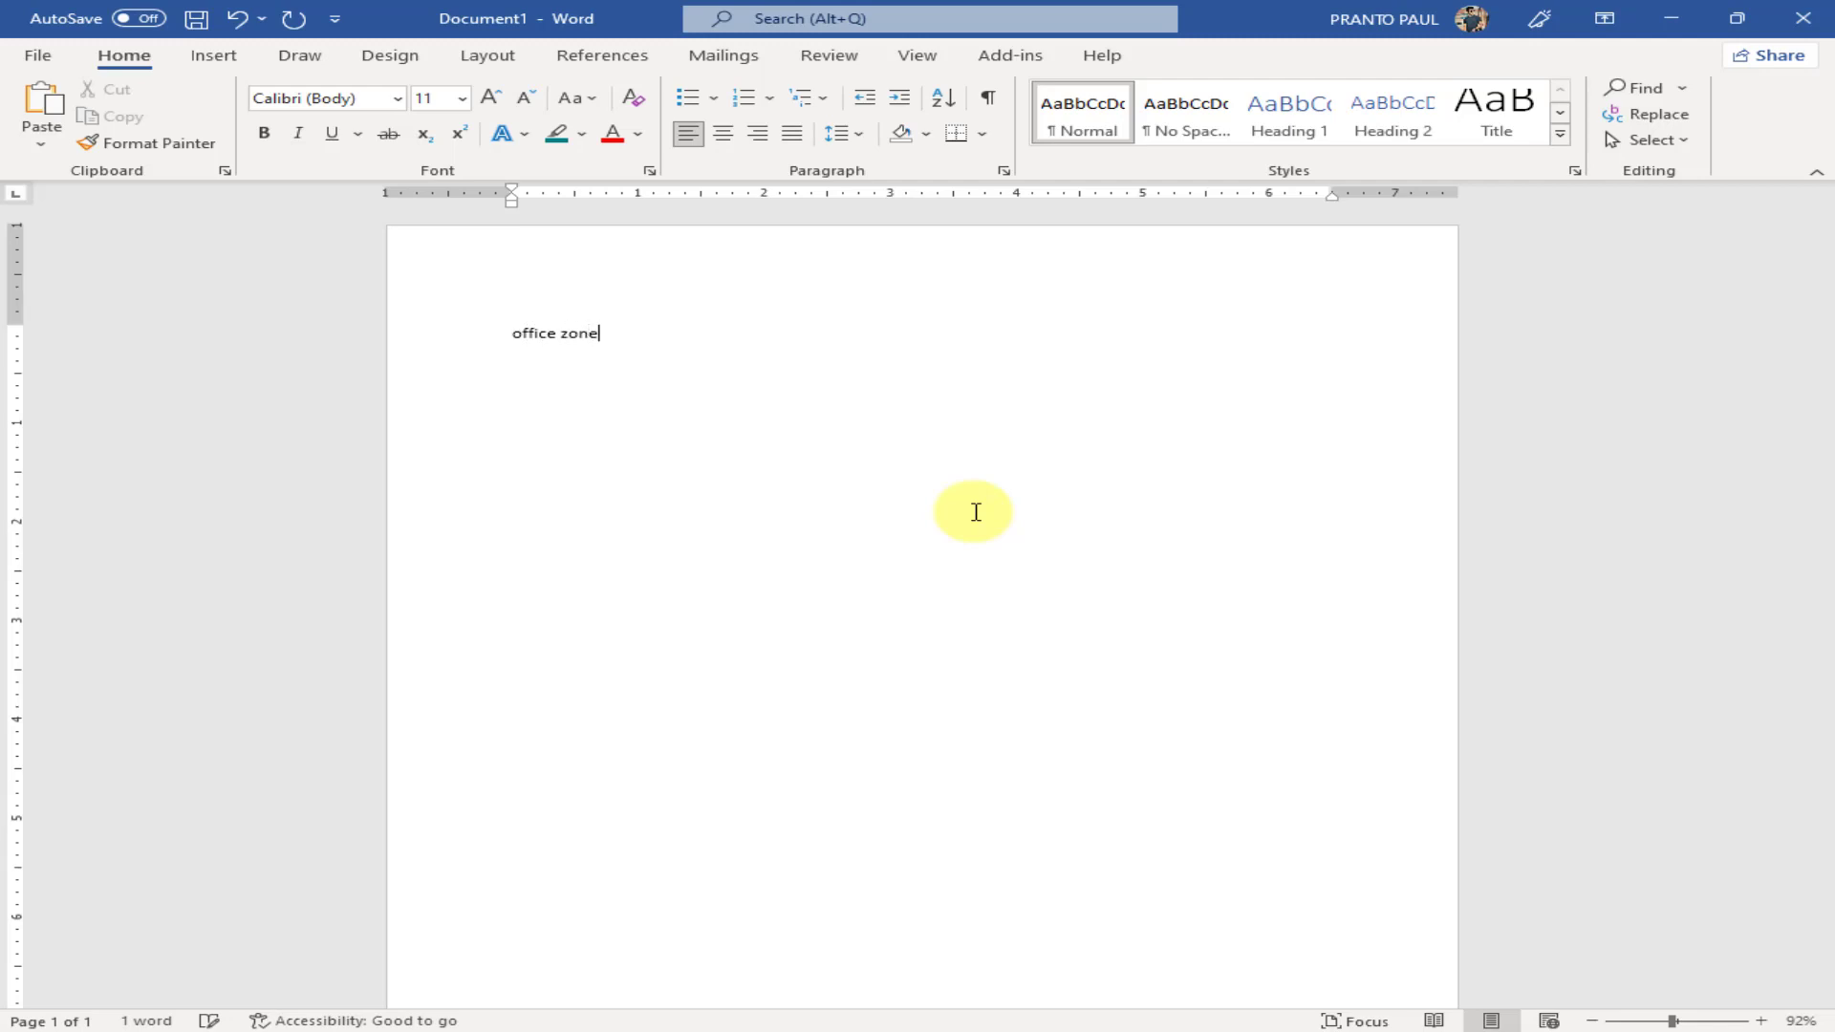
Enlarge the "office zone" line to 20 pt
click(368, 319)
click(493, 99)
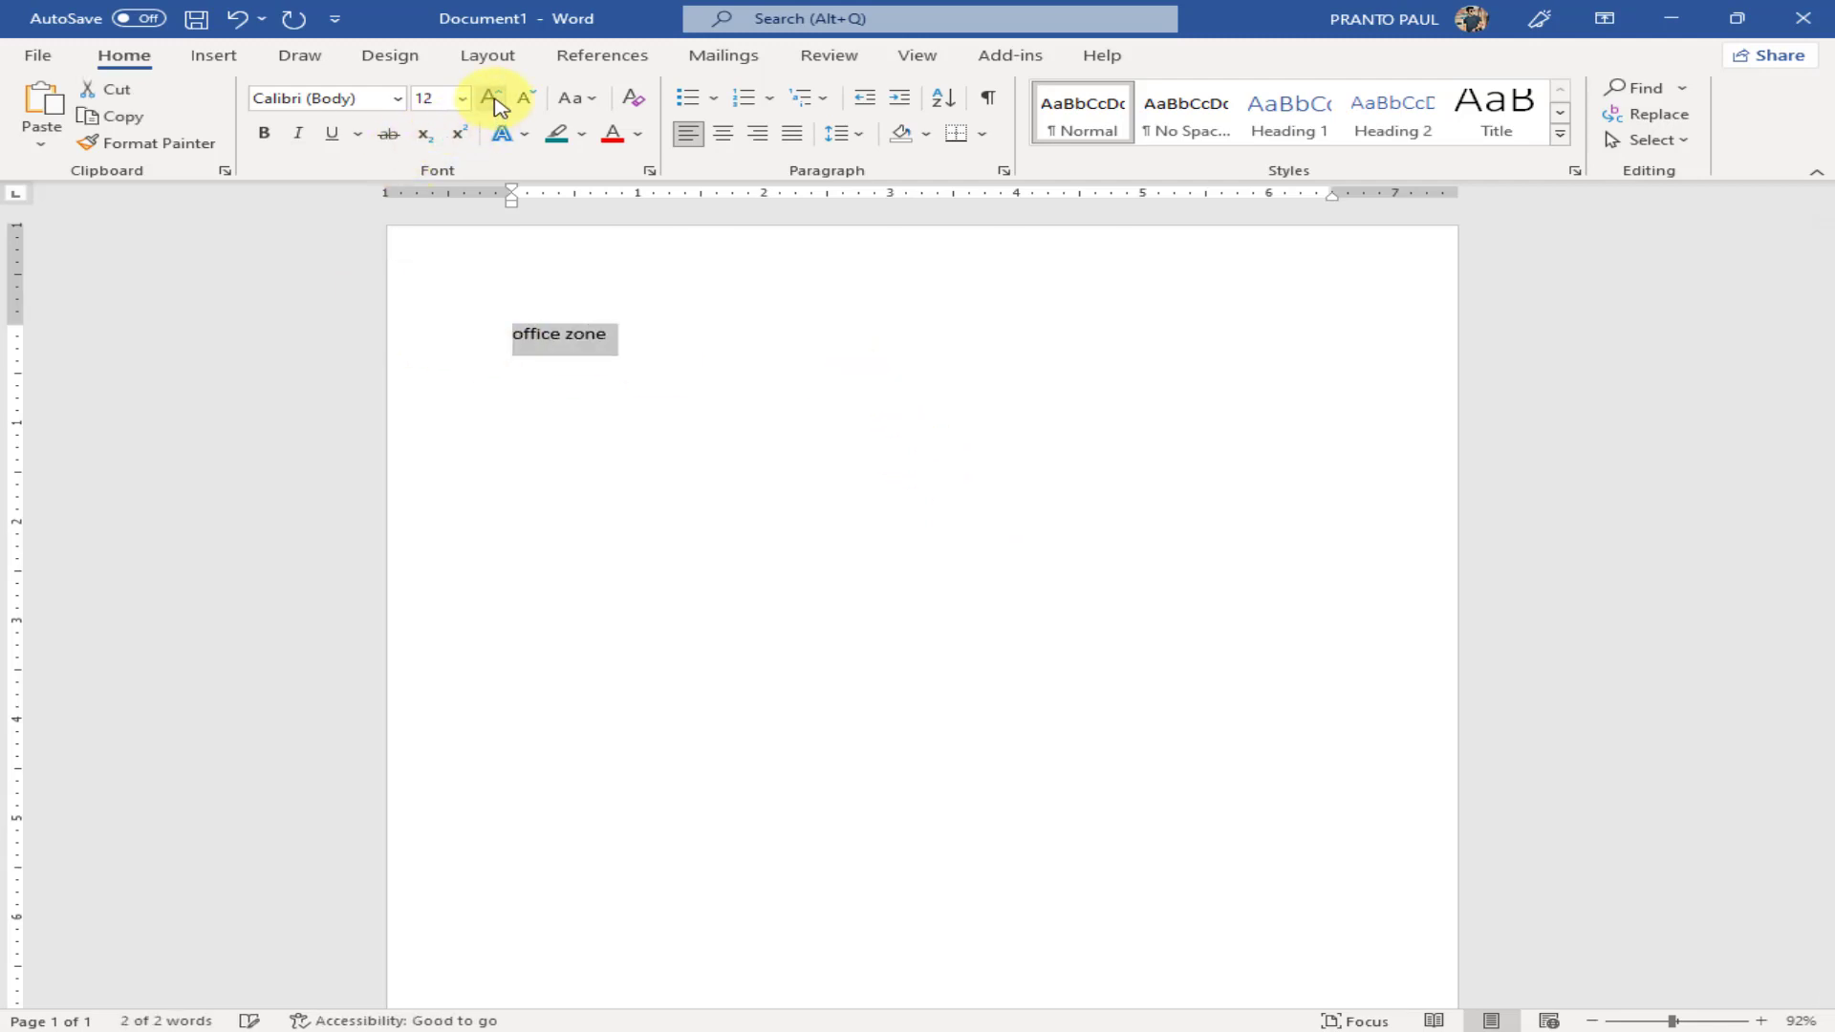
click(493, 99)
click(494, 100)
click(493, 100)
click(493, 99)
click(819, 397)
Try centre, right and left alignment on the "office zone" line and finish with it centred
click(452, 315)
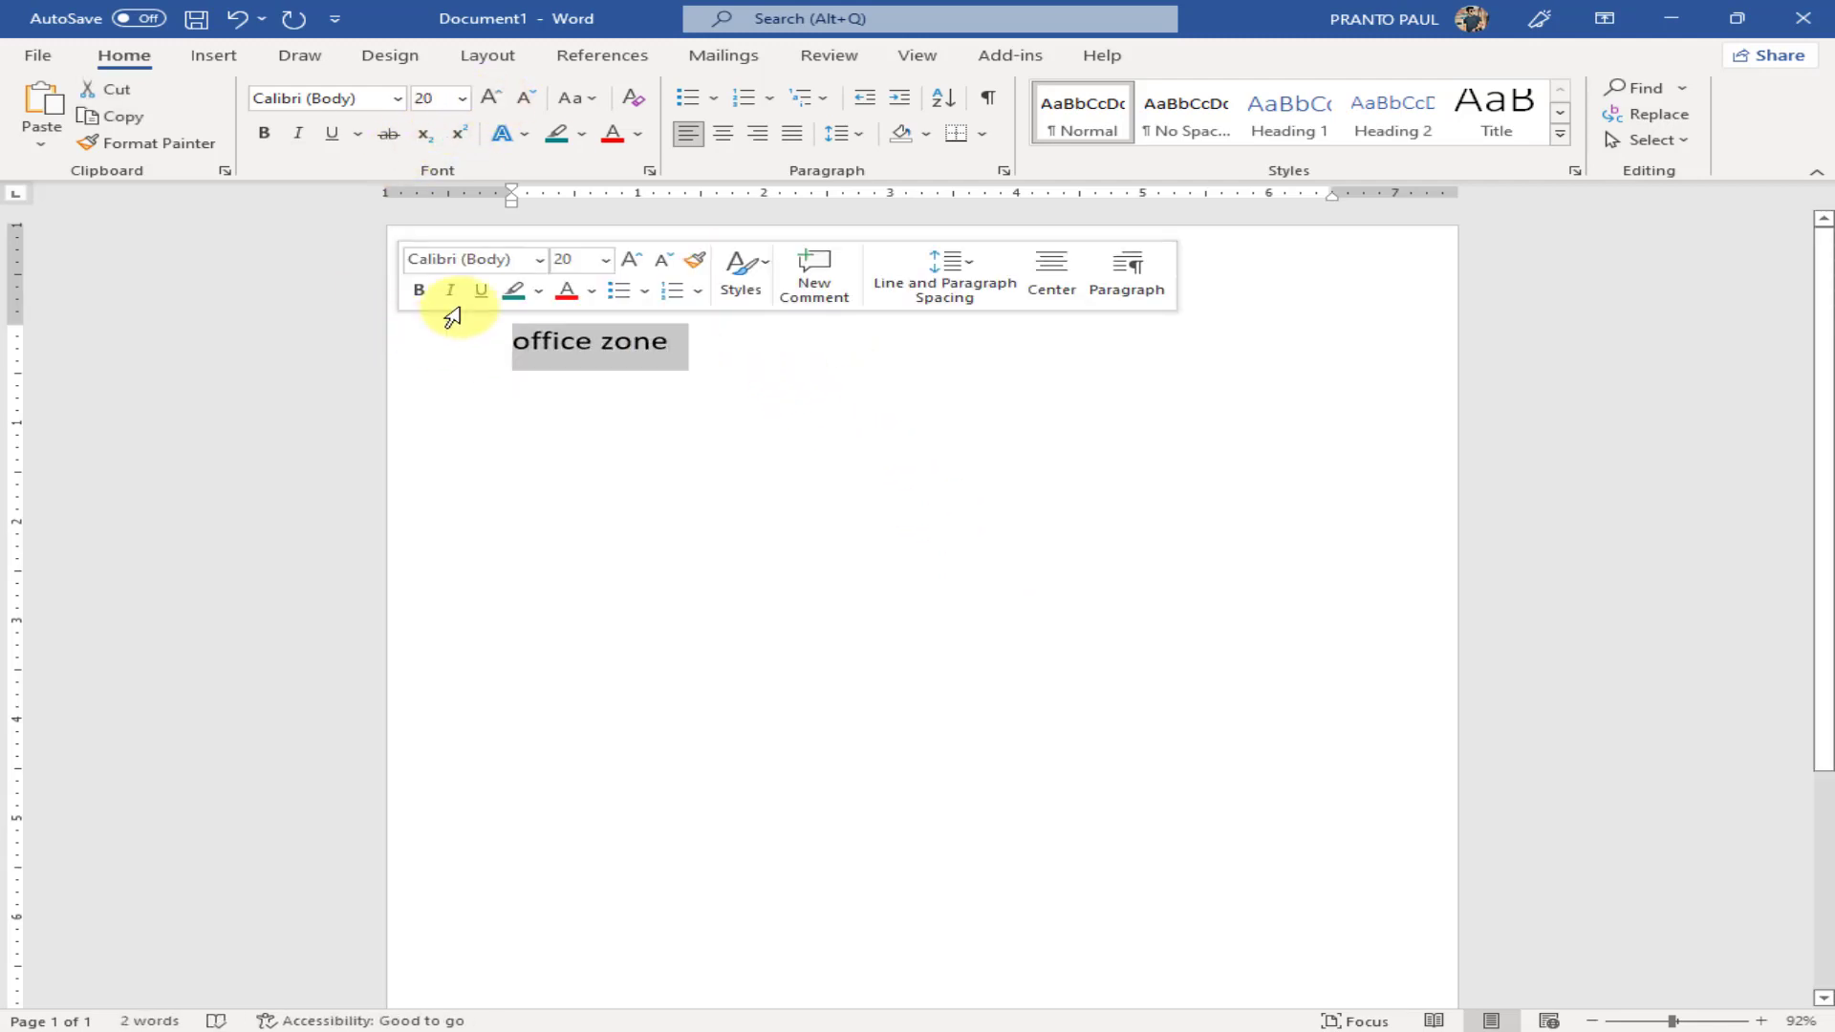
click(726, 143)
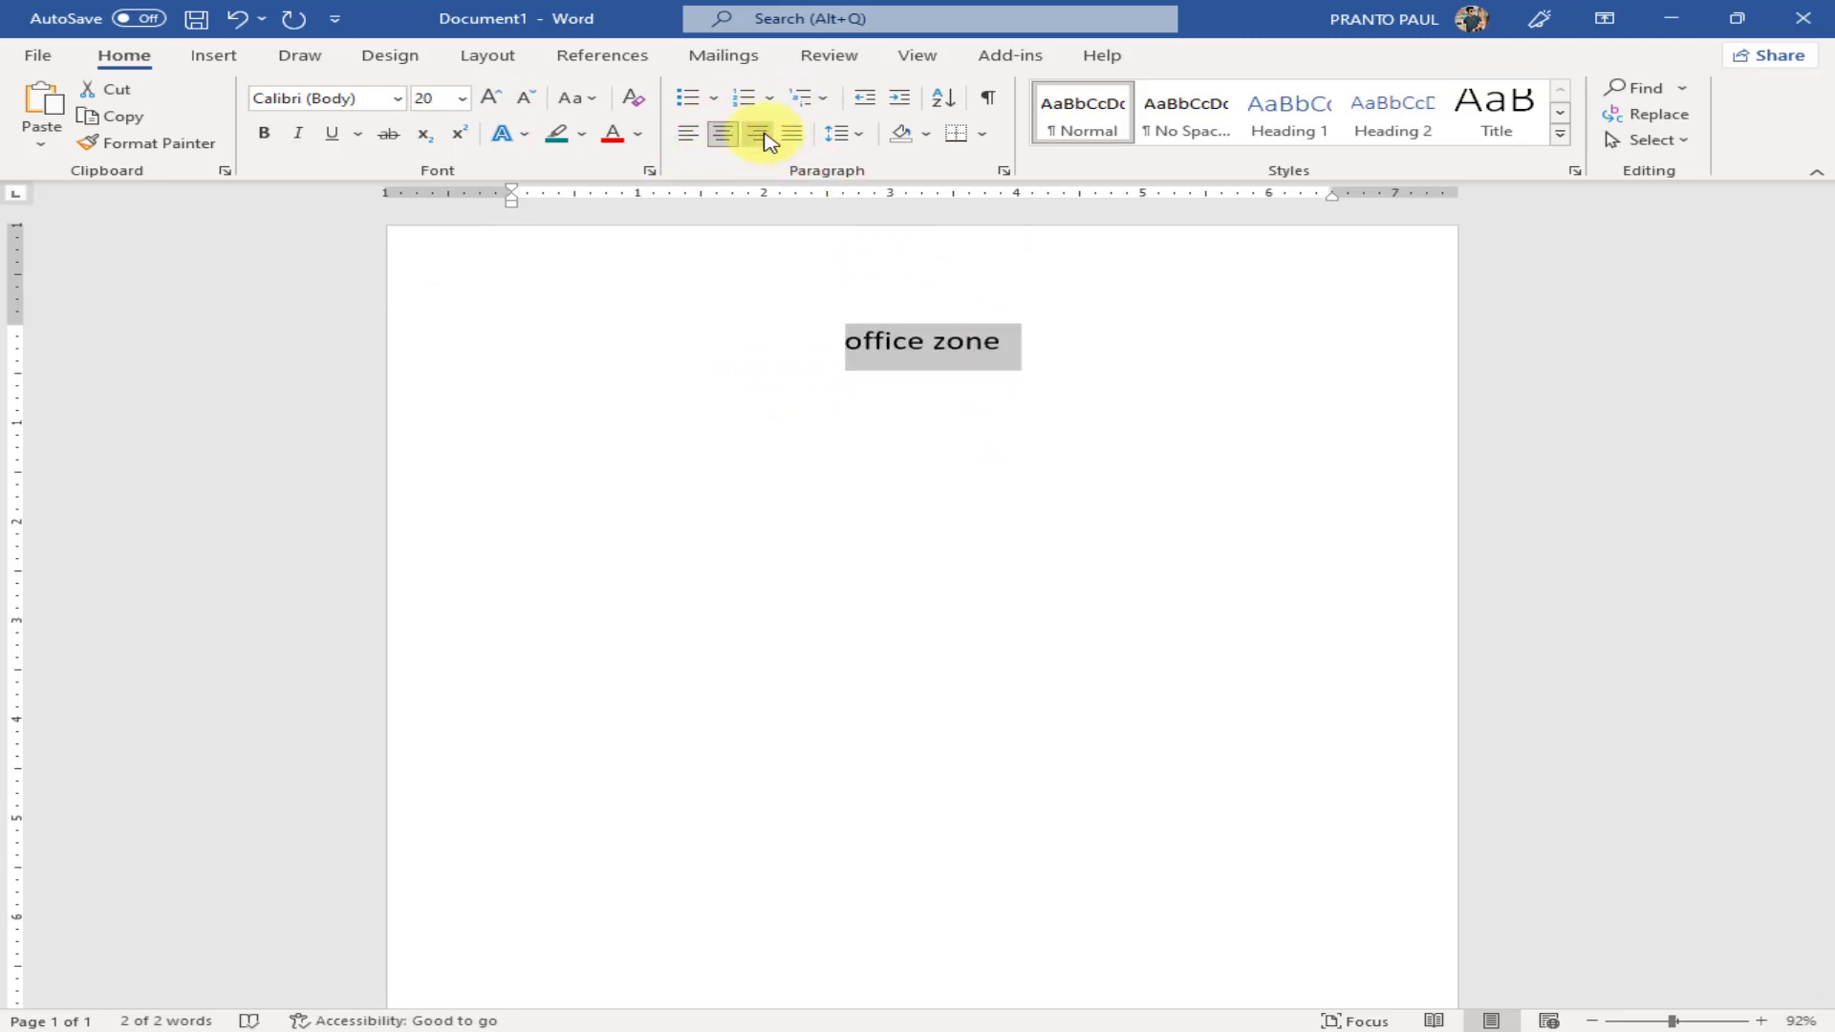
click(769, 141)
click(690, 139)
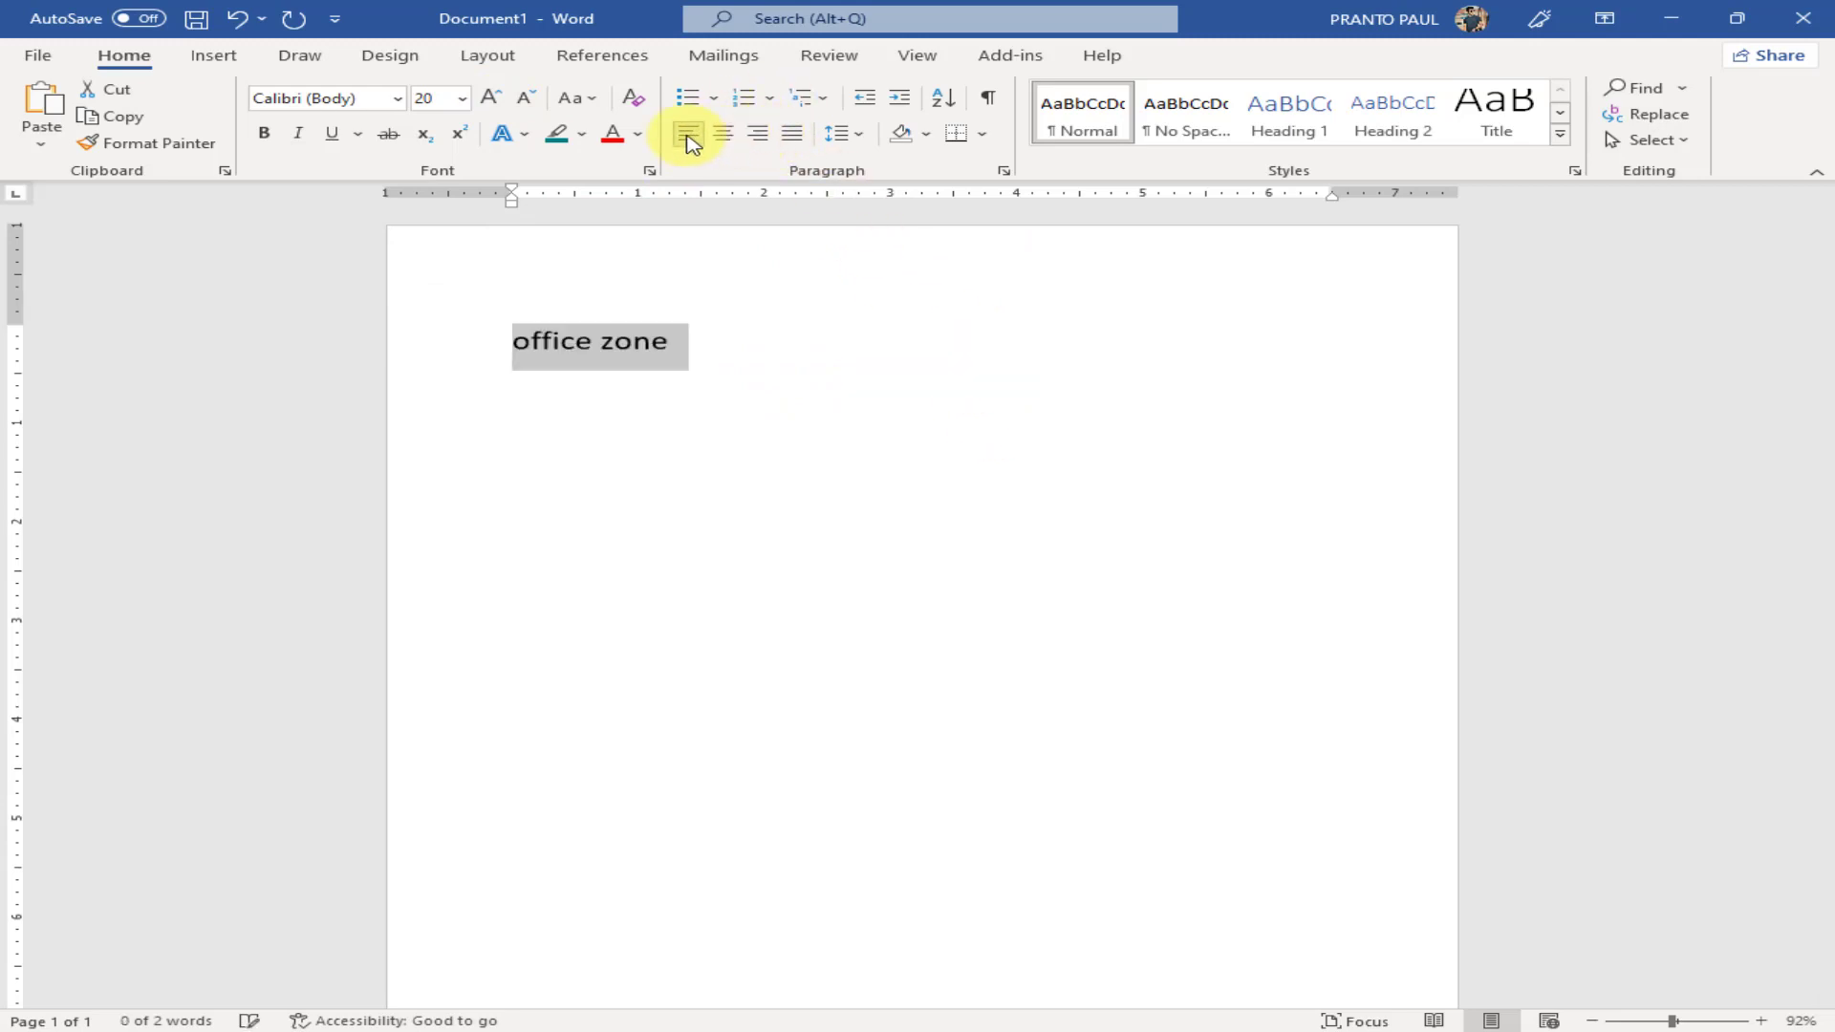
click(728, 144)
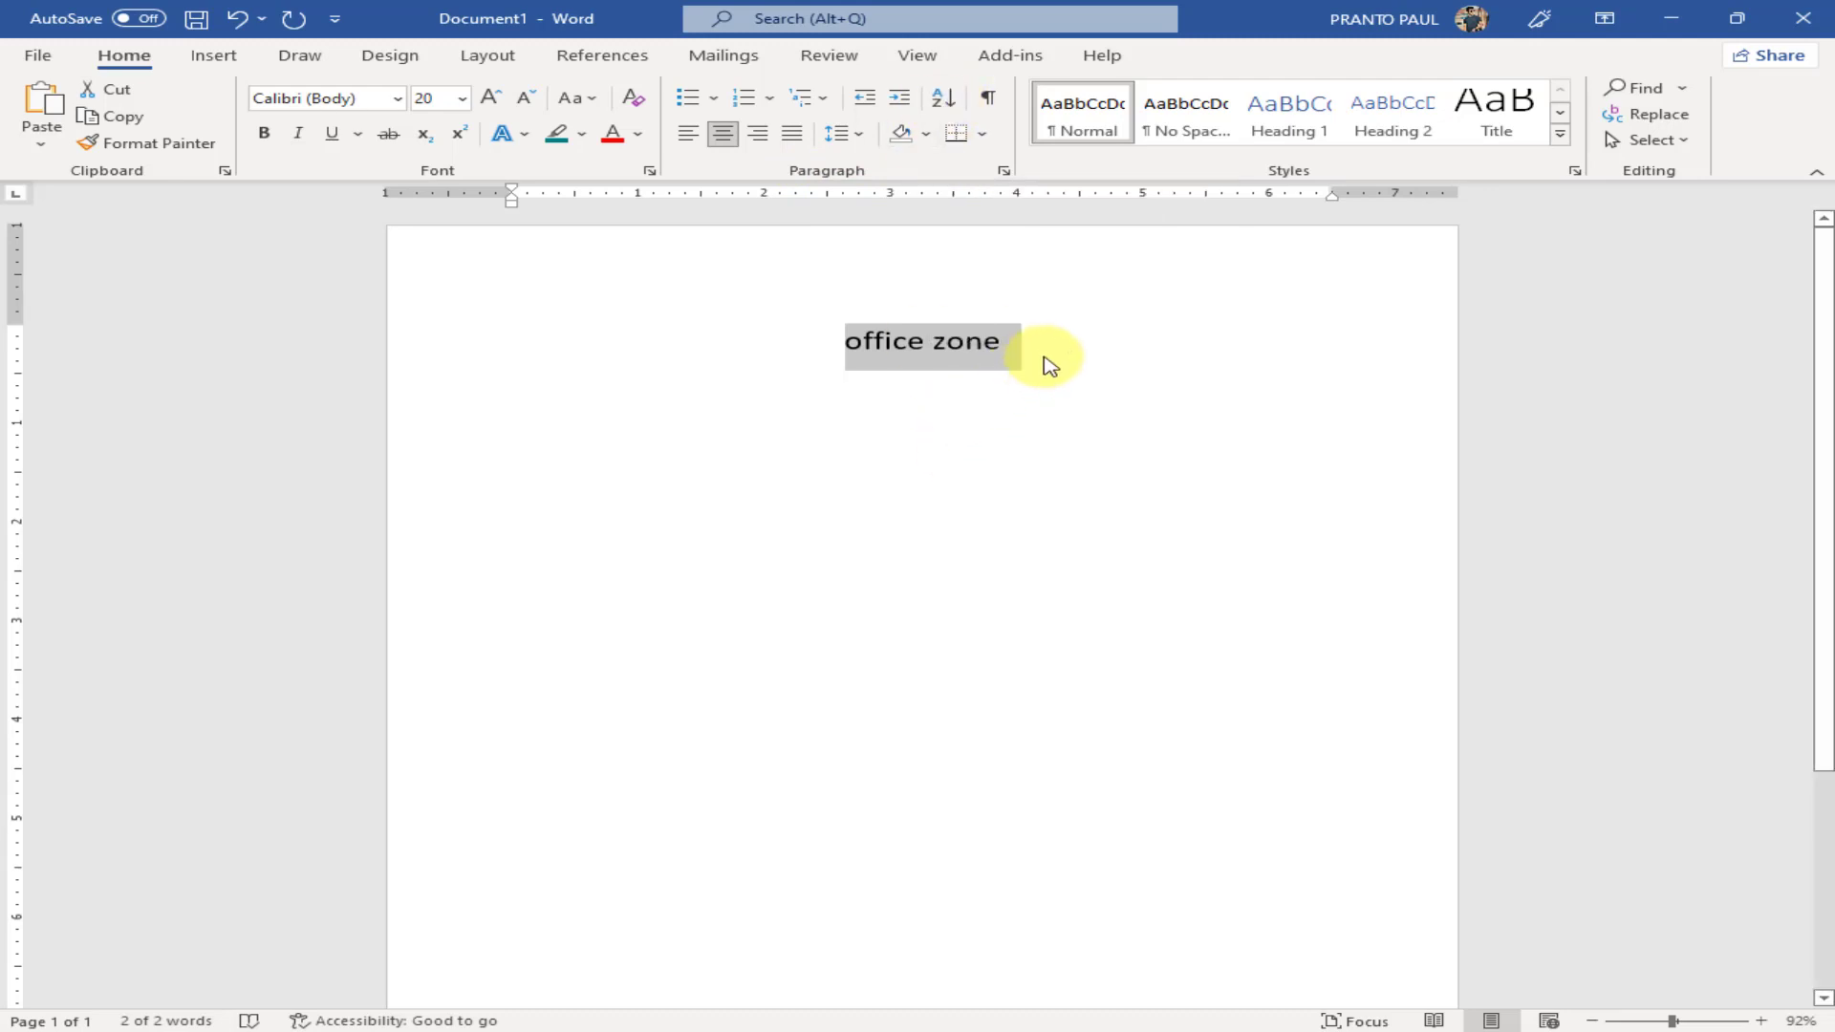
Replace "office zone" with the letters a, c, b, d and e, each on its own line
text(a)
key(Return)
key(Return)
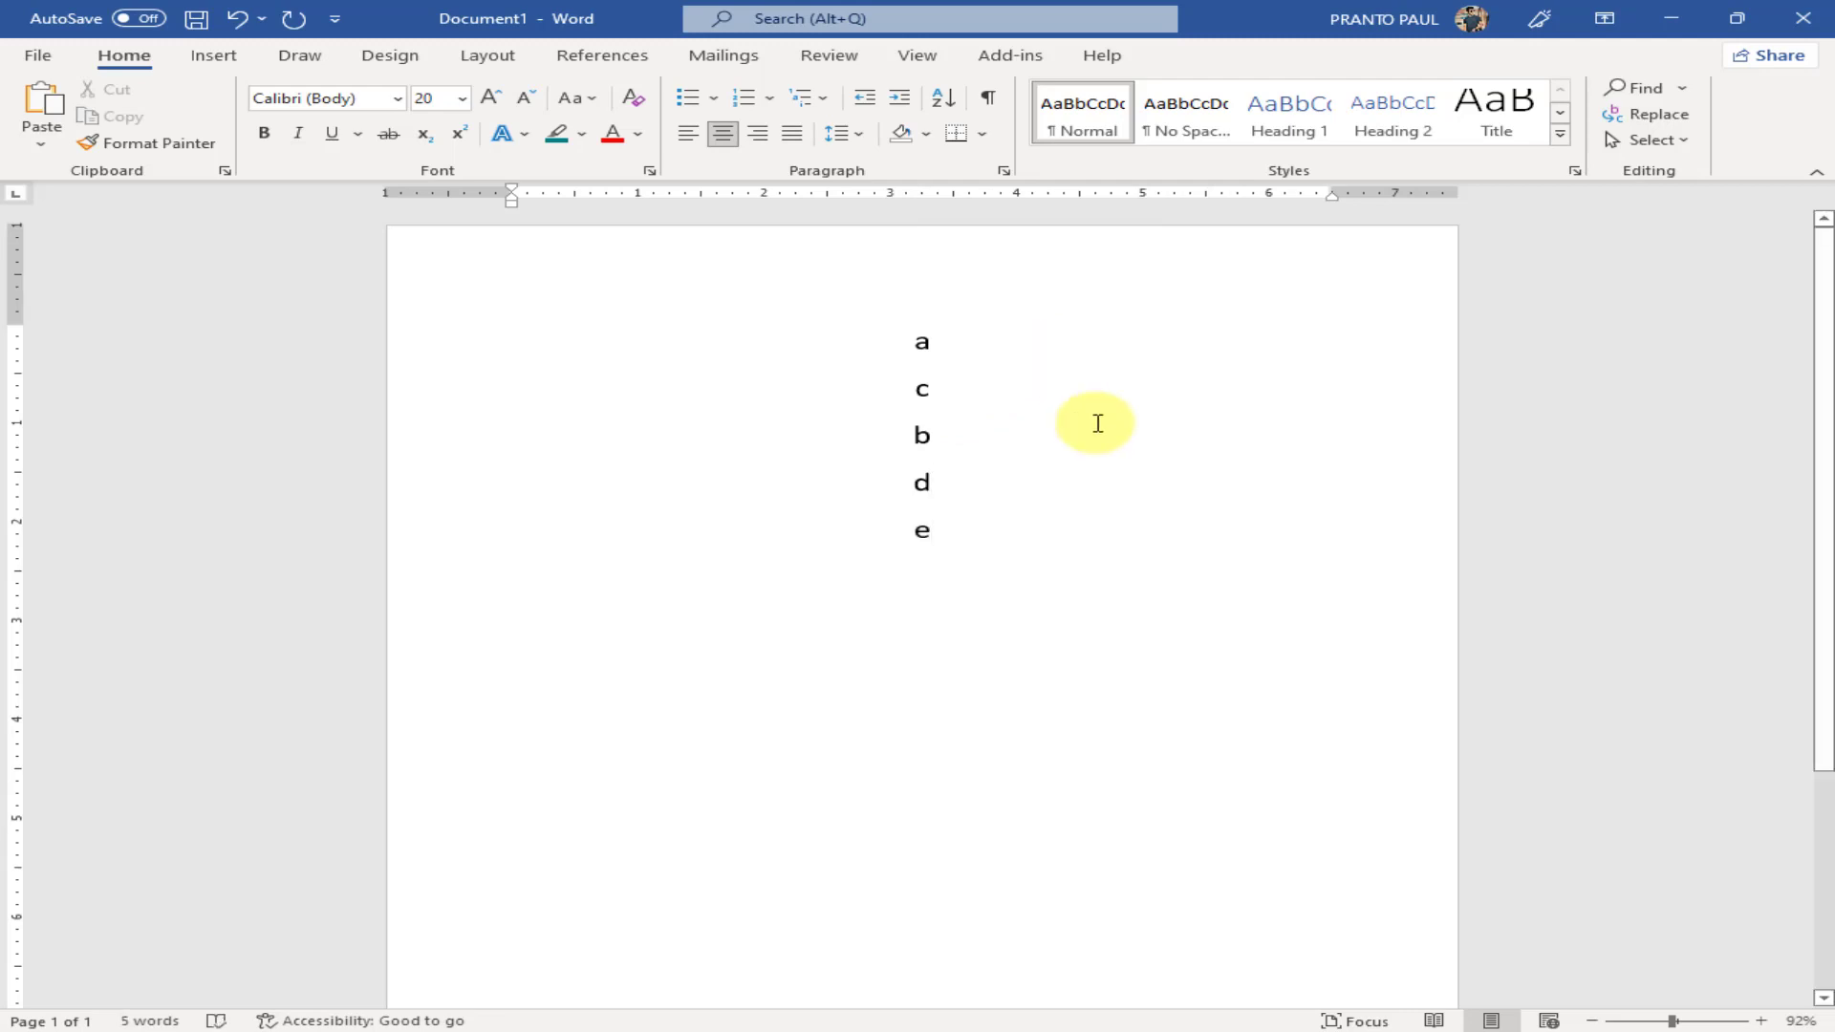
Sort the lettered lines by paragraphs as text in ascending order, with no header row
drag(985, 621, 842, 306)
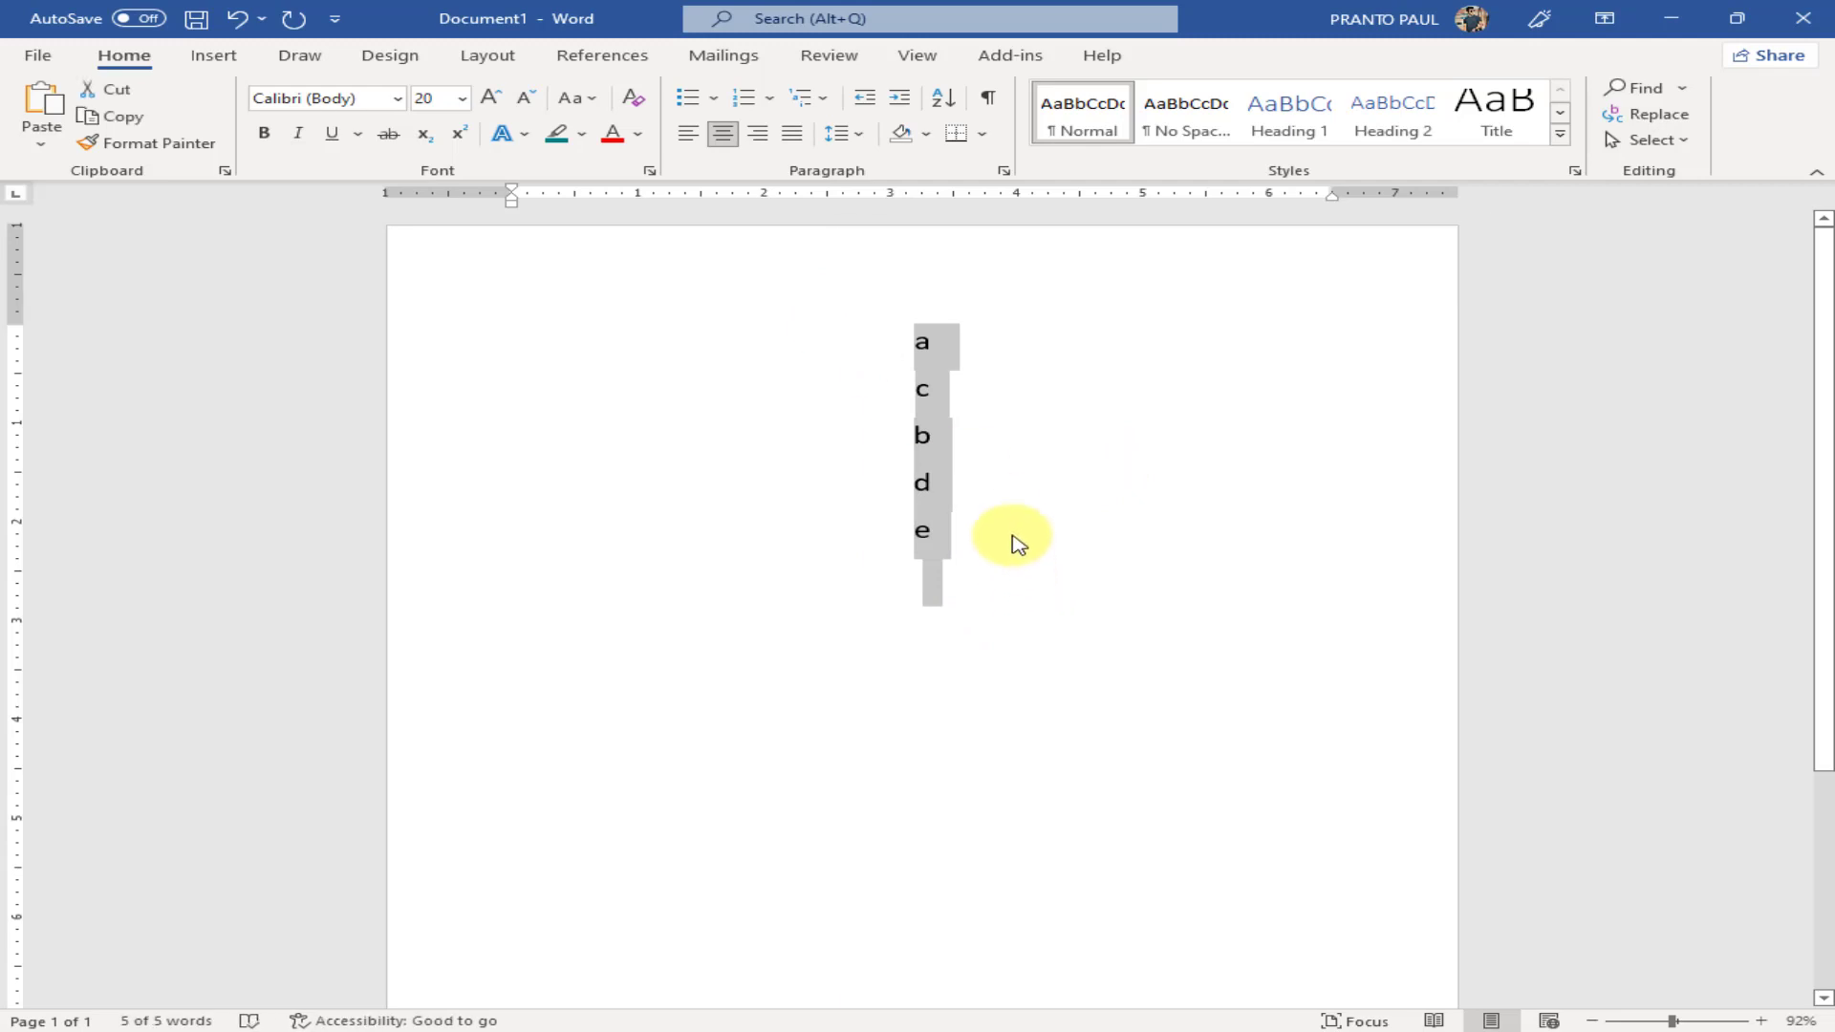
click(943, 97)
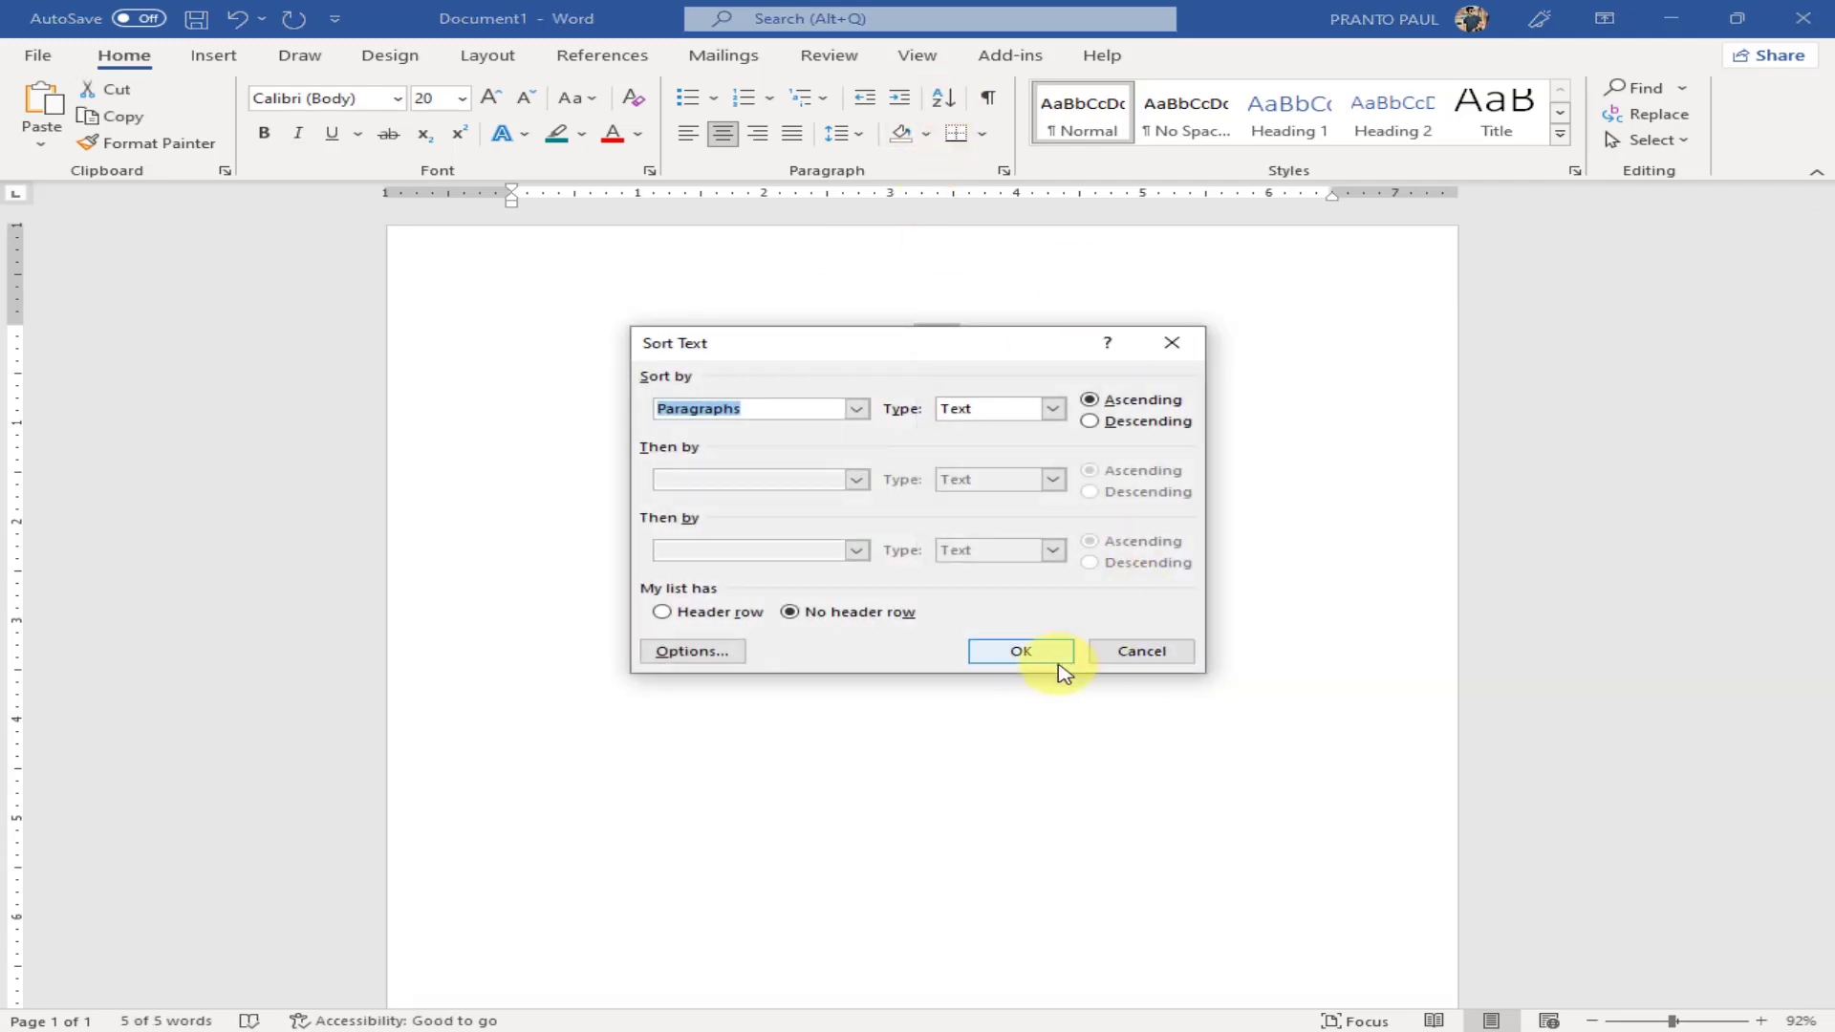
click(1021, 652)
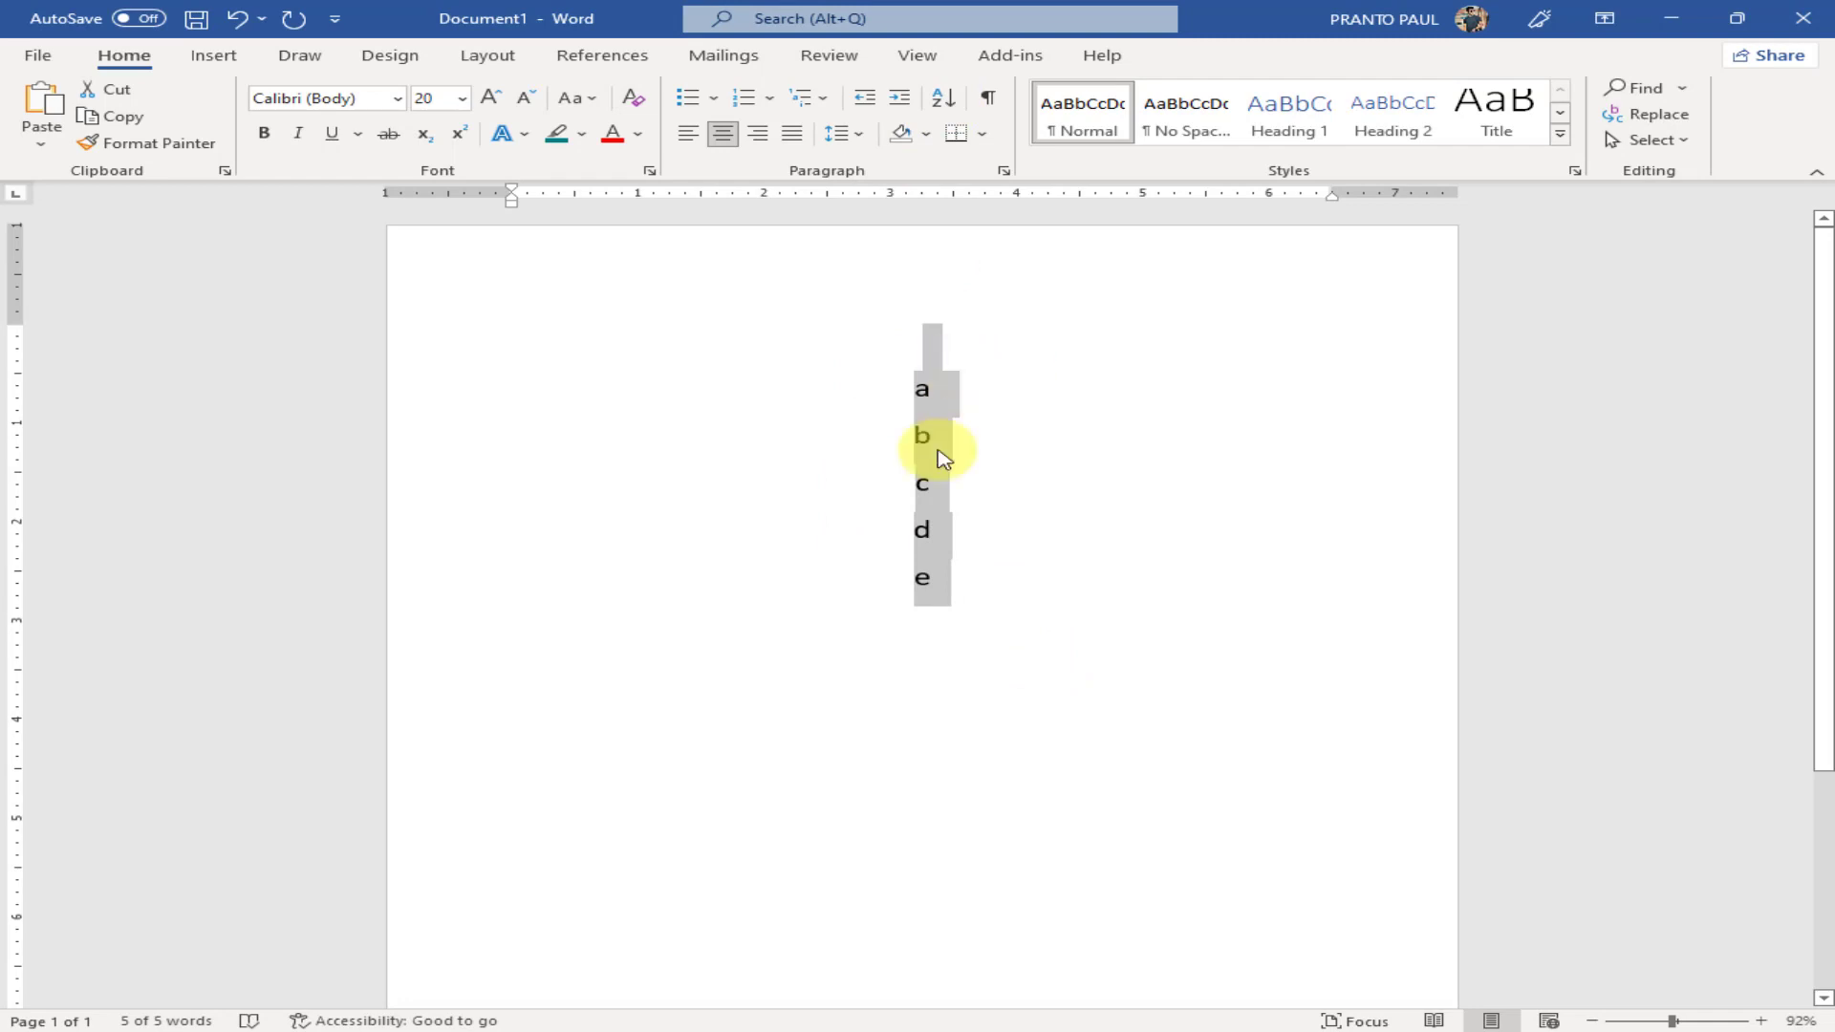
Replace the sorted letters with the placeholder lines ahsdflhsal;hflsadlfhsdhfhlh, ashfldhlsdhfldsh and ashflhsdlhf
drag(971, 607, 839, 376)
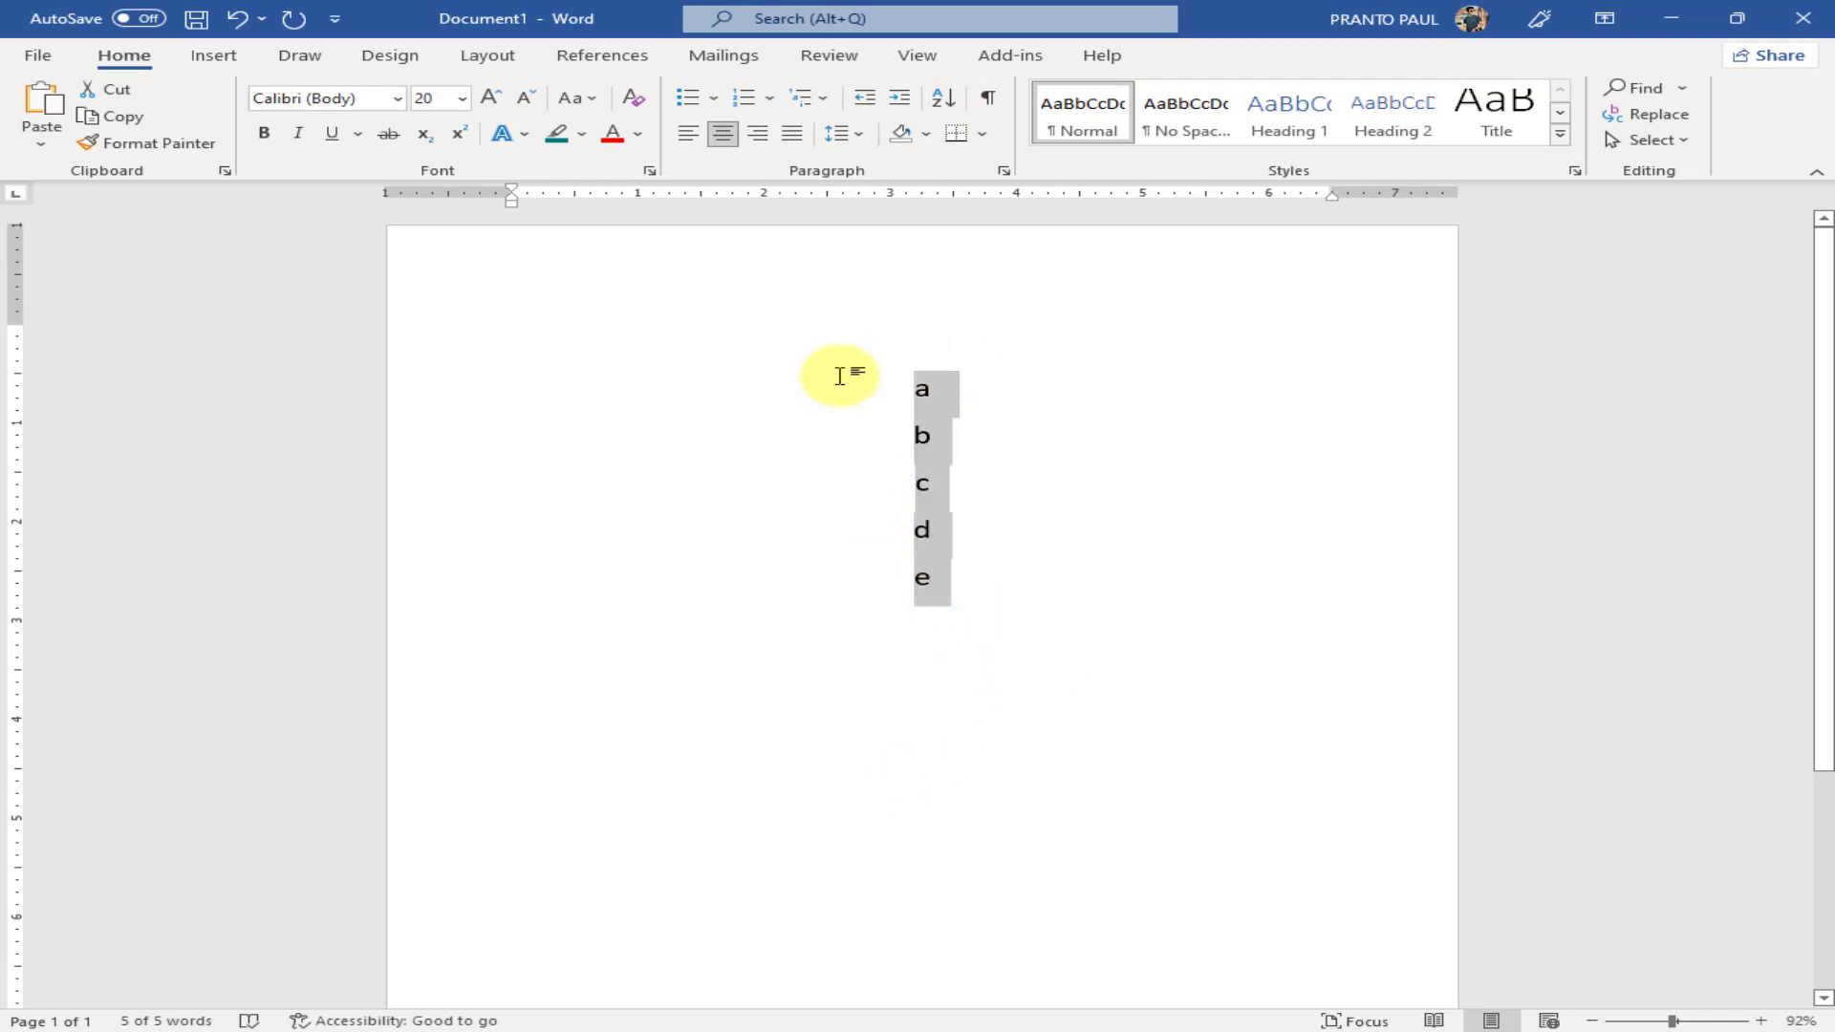
key(Delete)
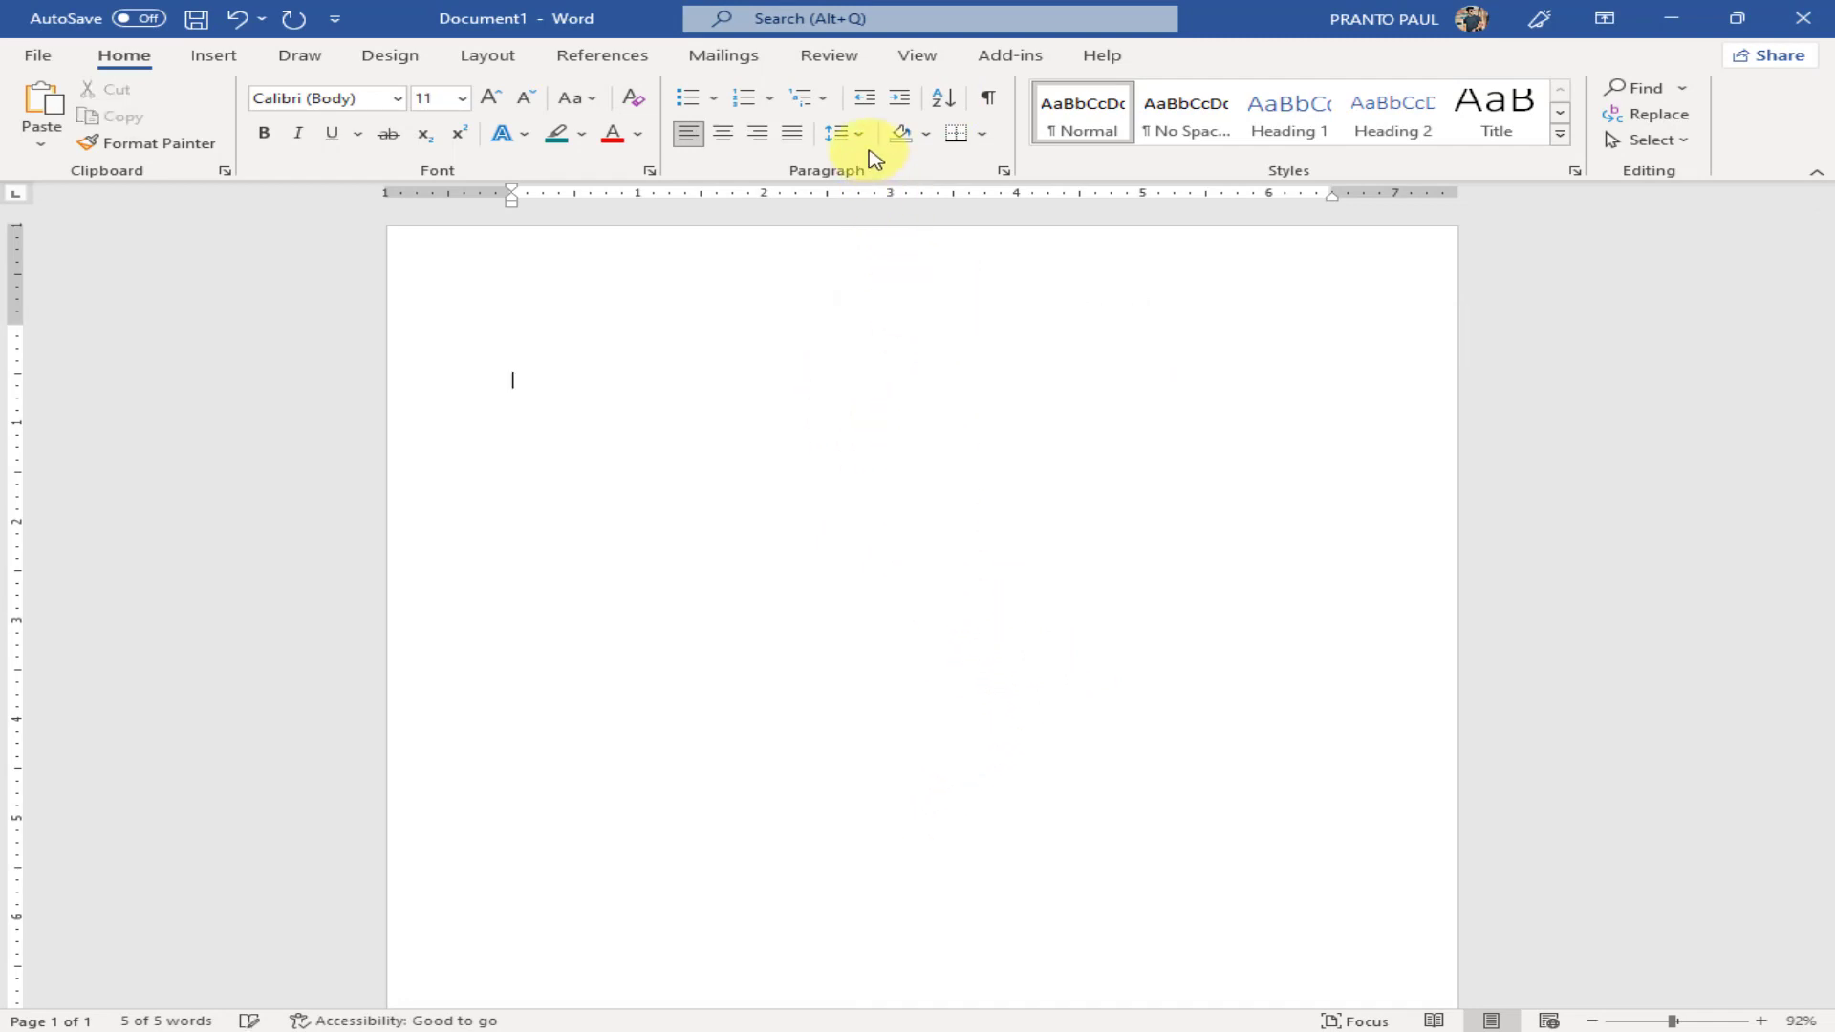
click(860, 135)
click(860, 135)
click(861, 134)
click(862, 136)
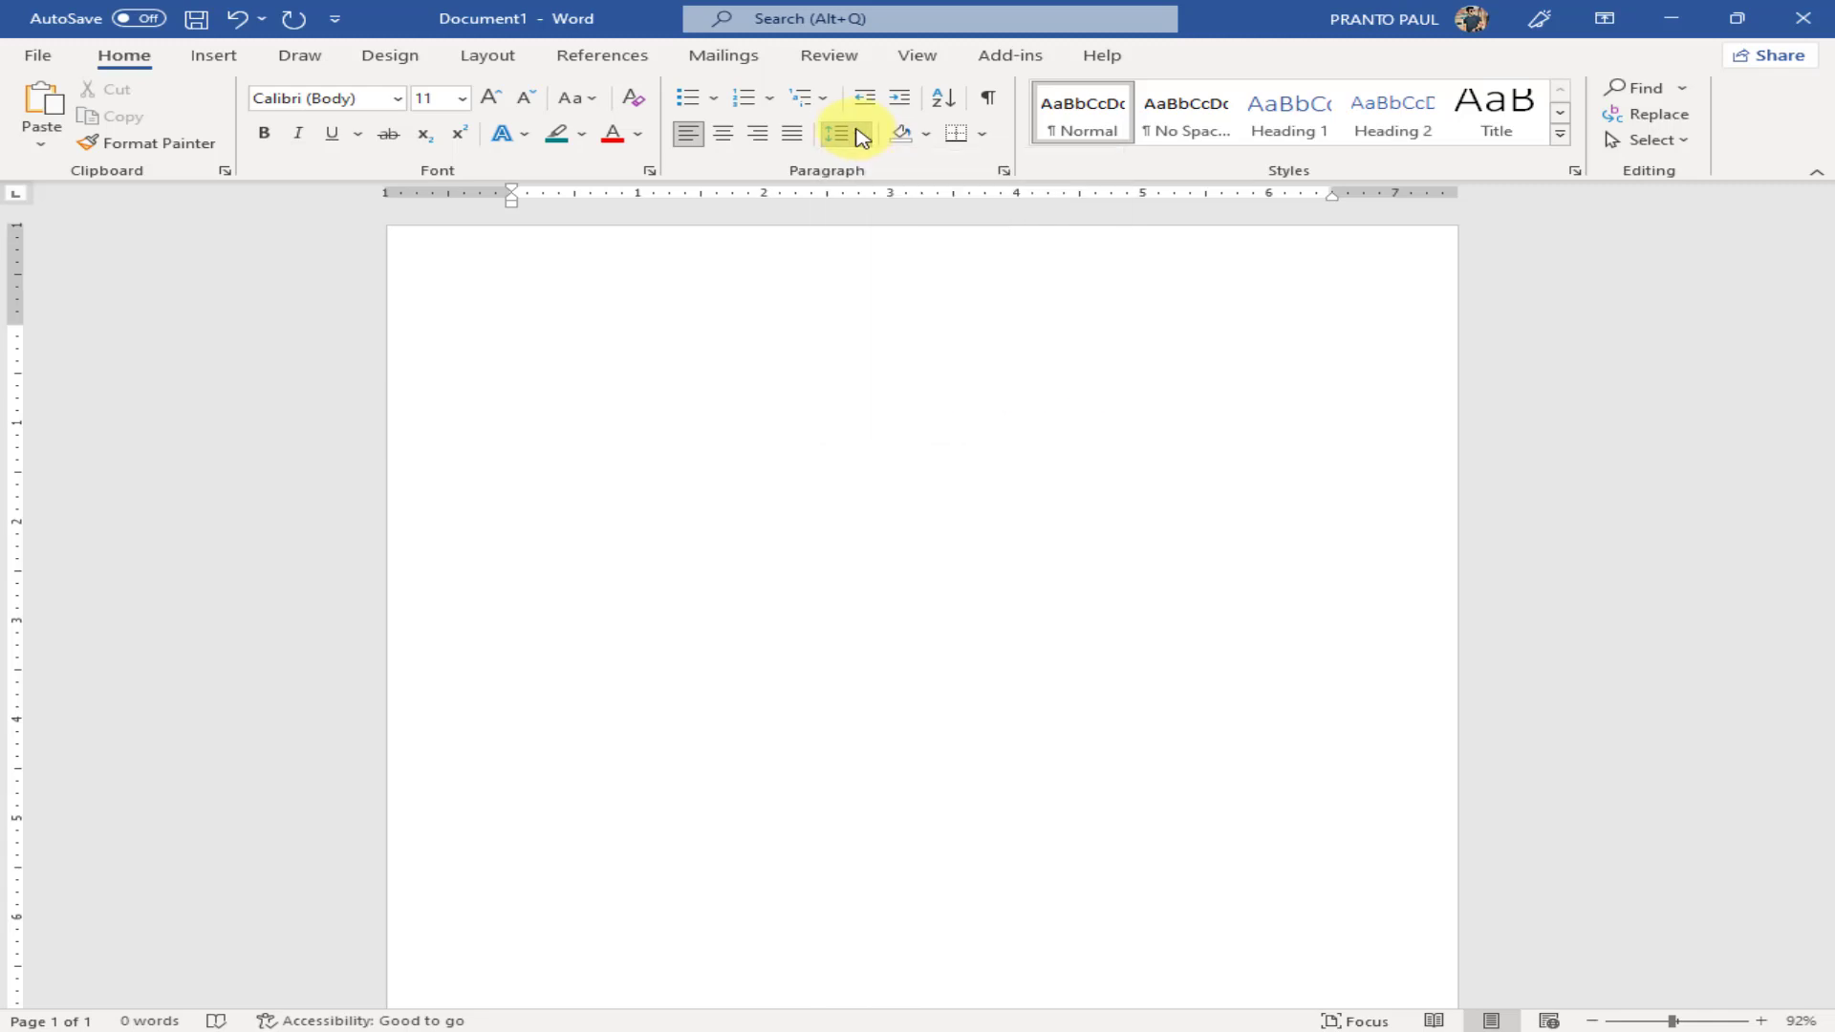
text(ahsdflhsal;hflsadlfhsdhfhlh)
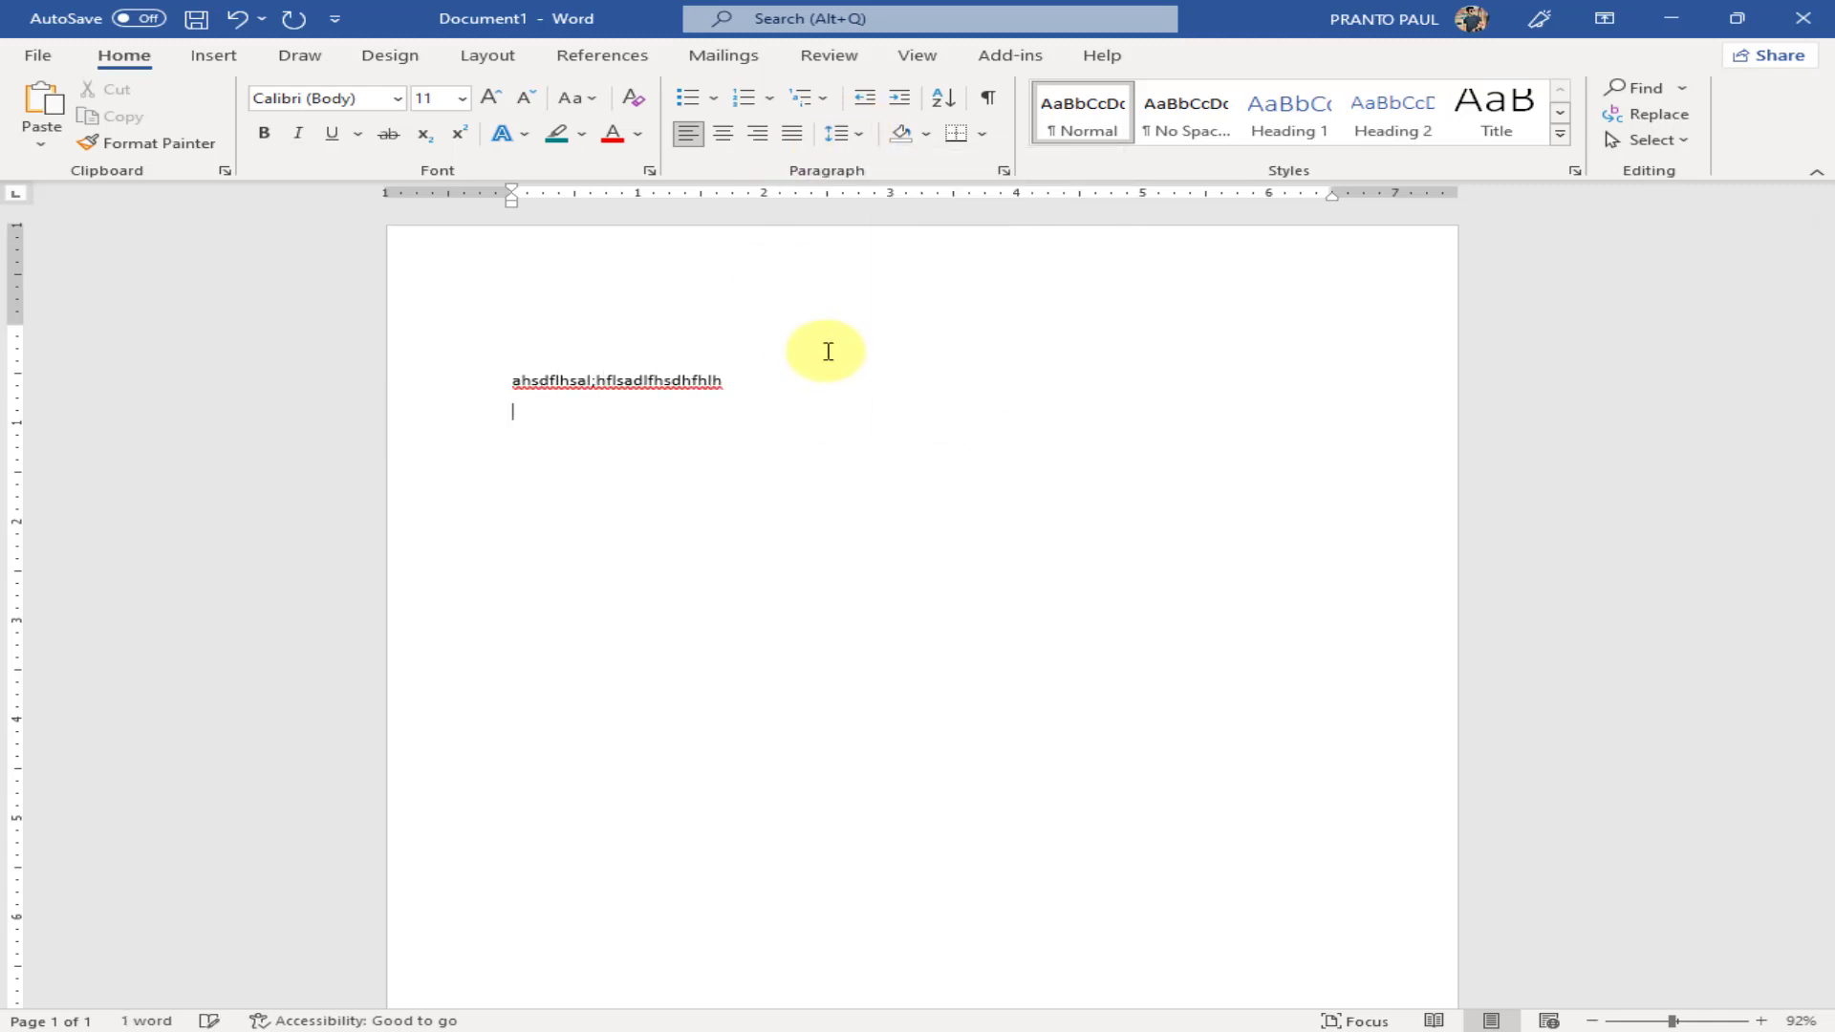
text( ash)
key(Return)
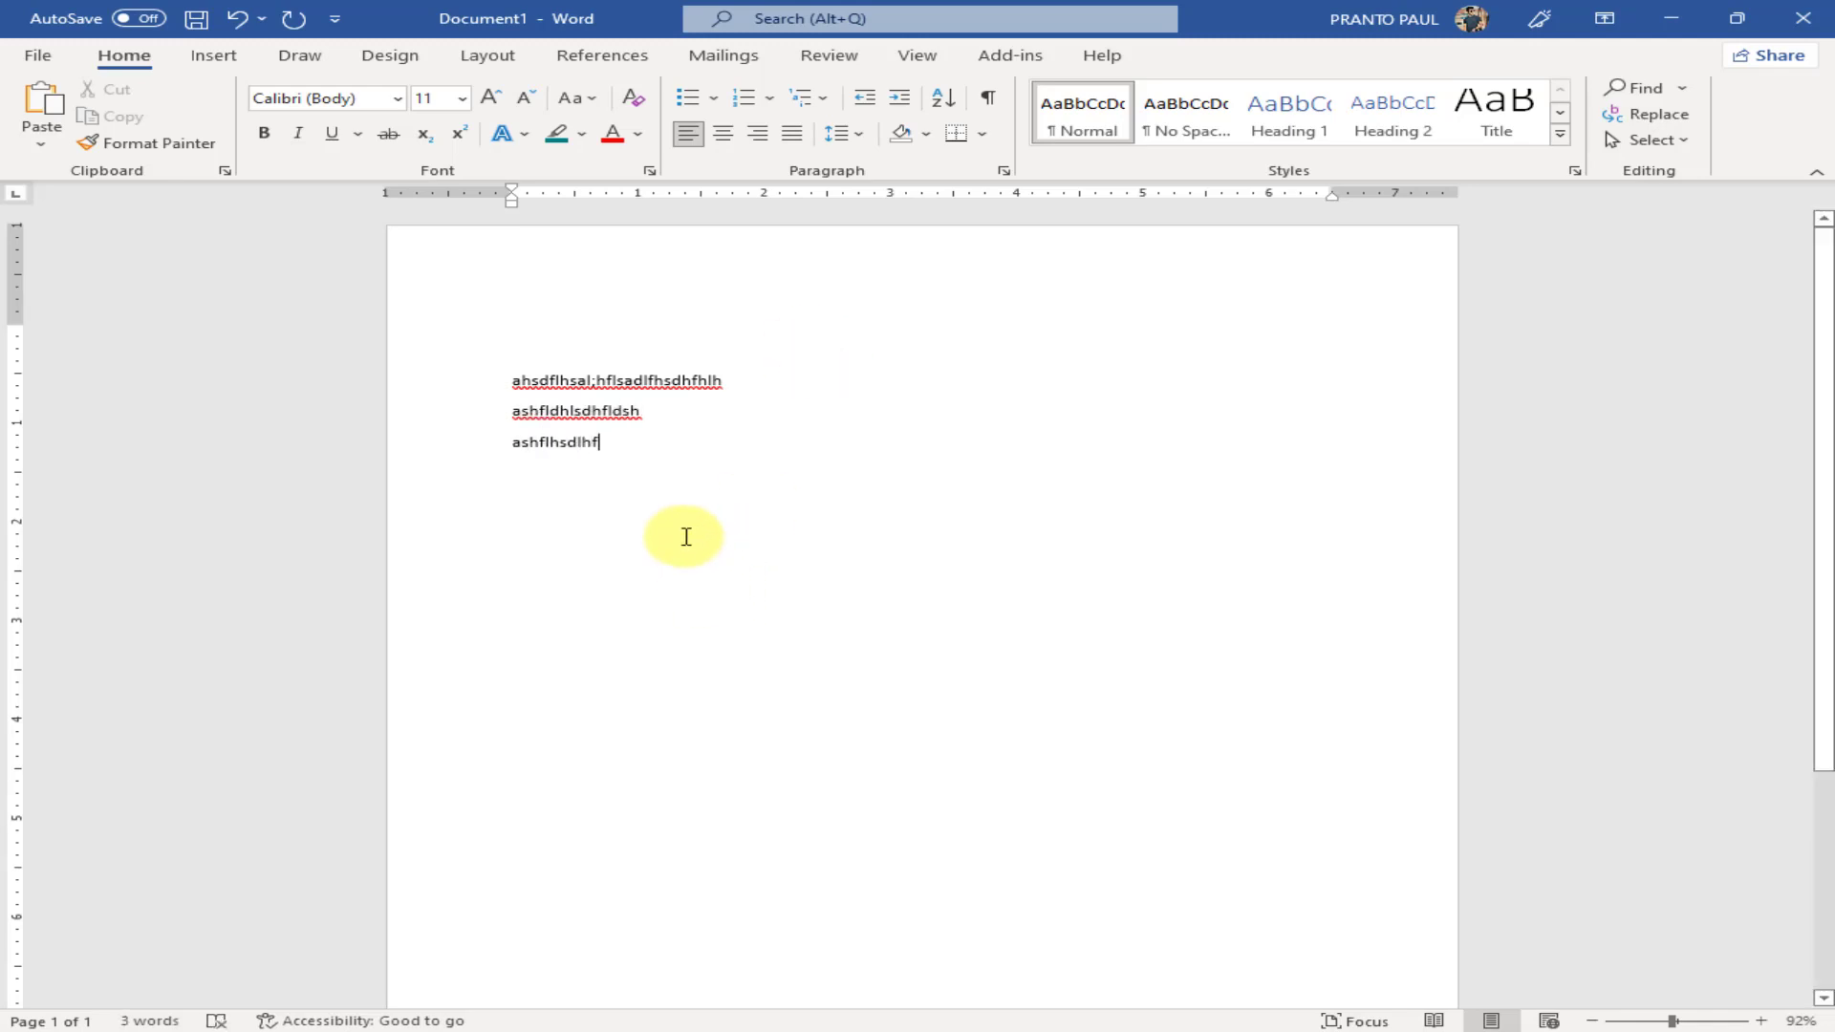
Enlarge all the document's text to 16 pt and centre it
key(ctrl+a)
click(492, 99)
click(492, 99)
click(493, 100)
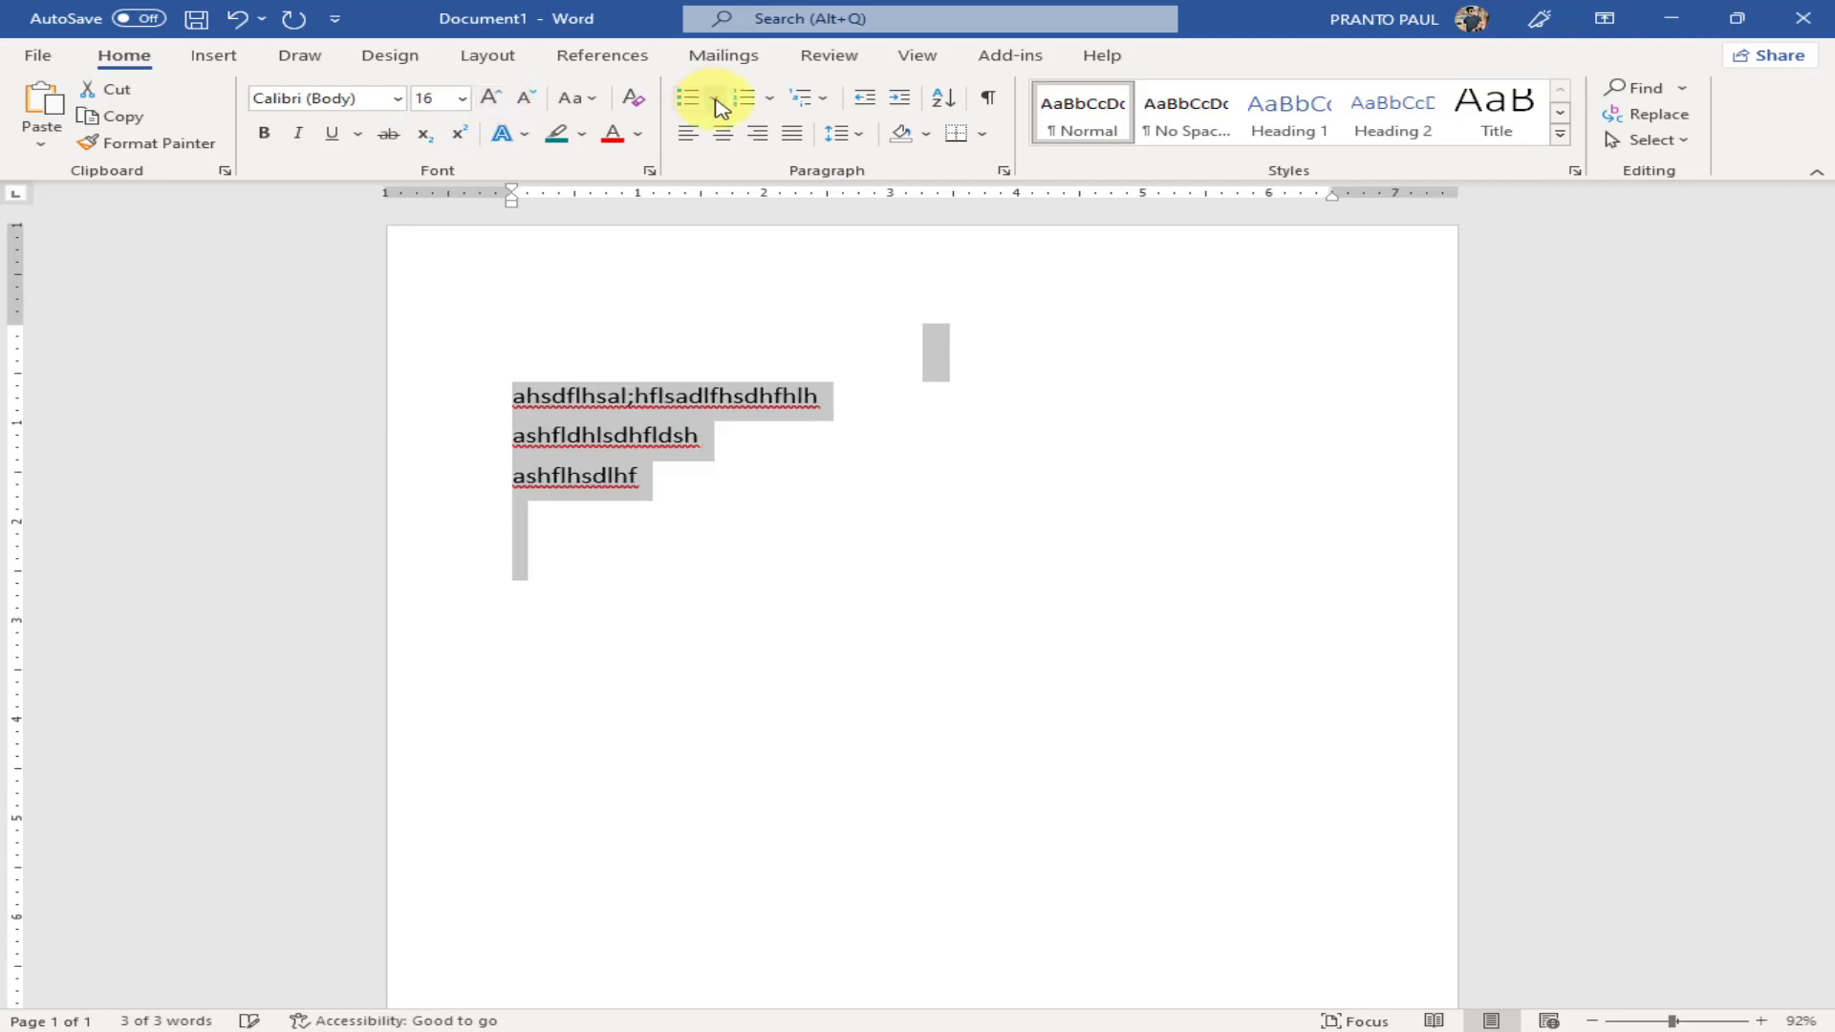
click(723, 133)
click(1011, 508)
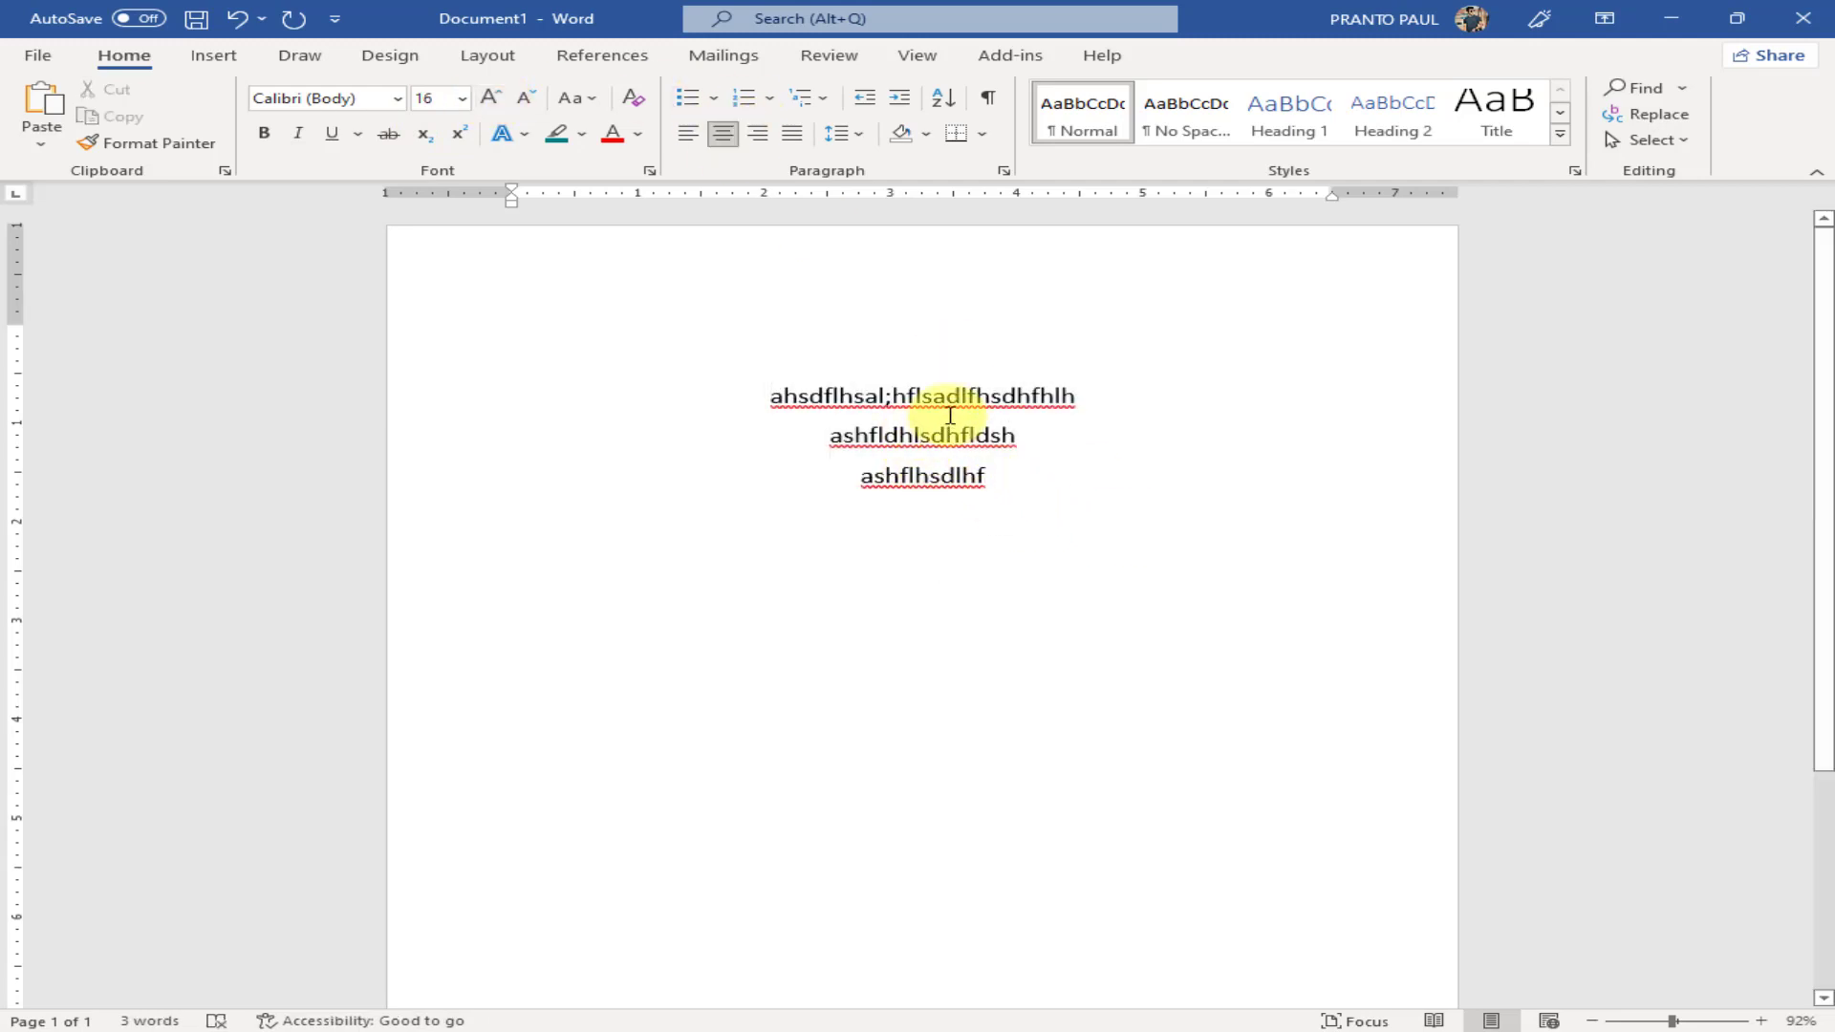
Remove the space after paragraph from the three placeholder lines
key(ctrl+a)
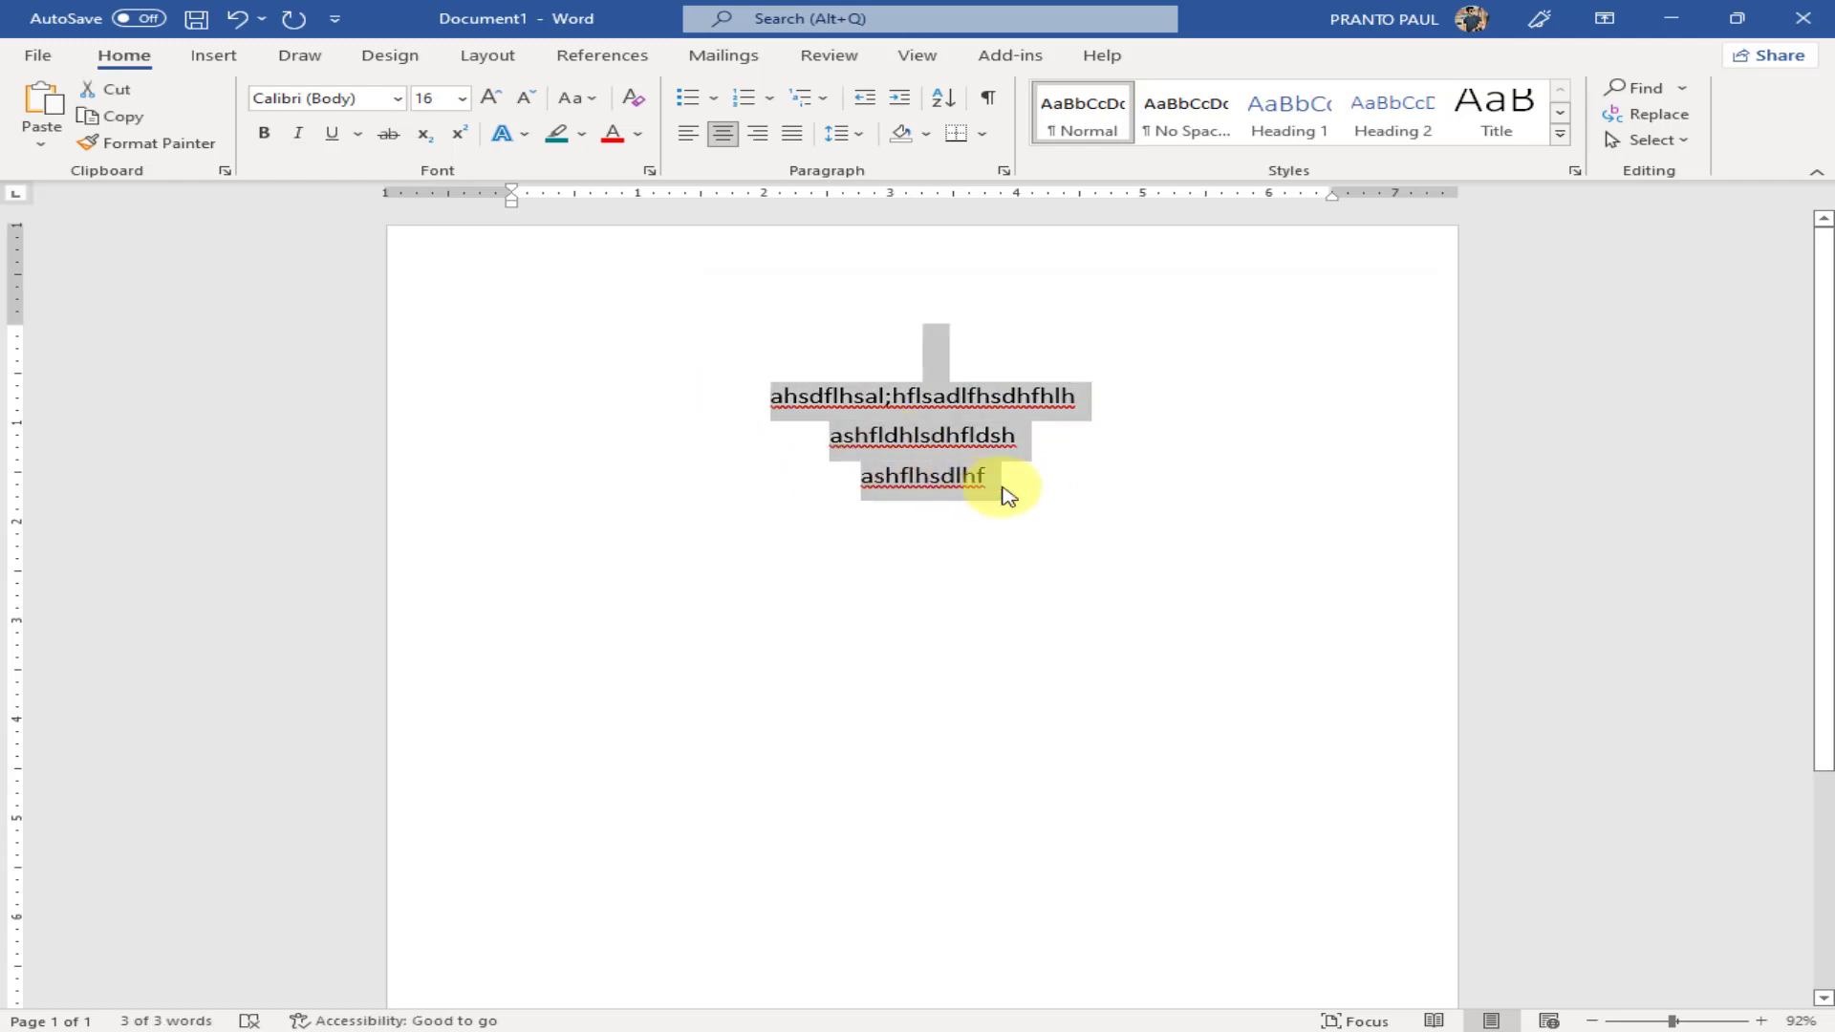
click(1004, 492)
drag(1008, 487, 720, 401)
drag(1027, 494, 750, 376)
click(860, 133)
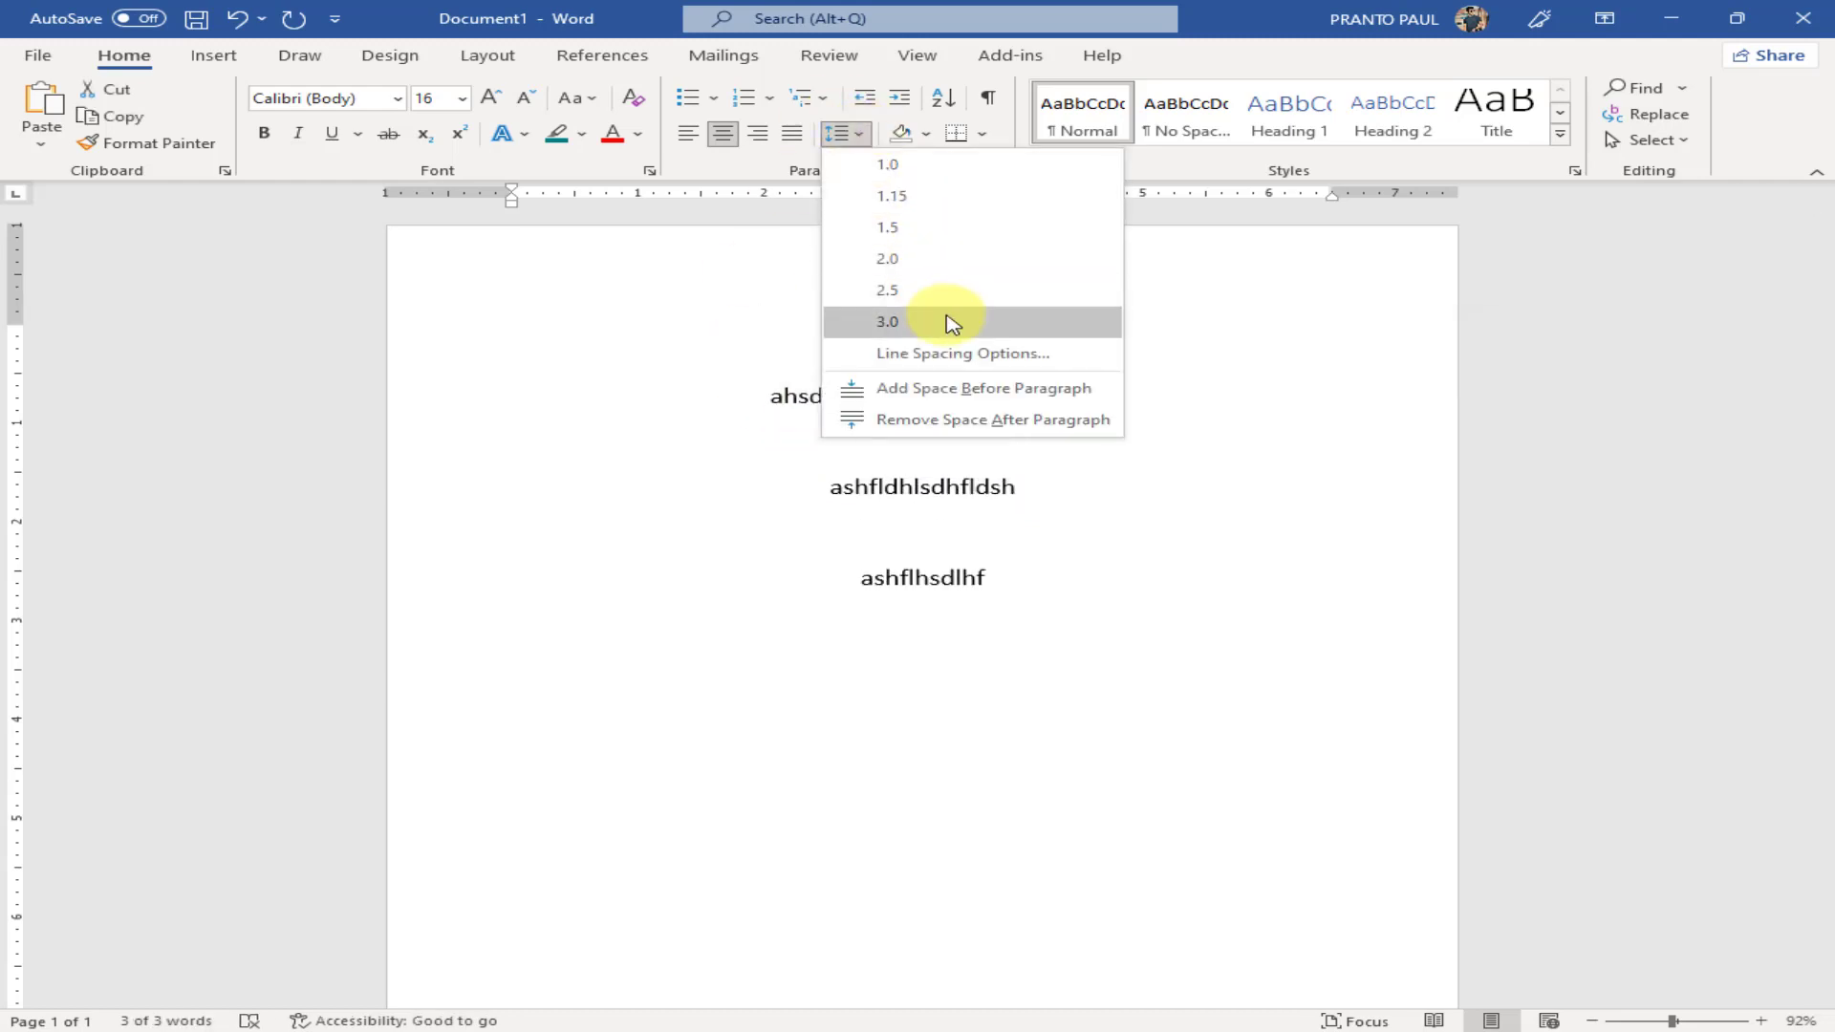
click(941, 427)
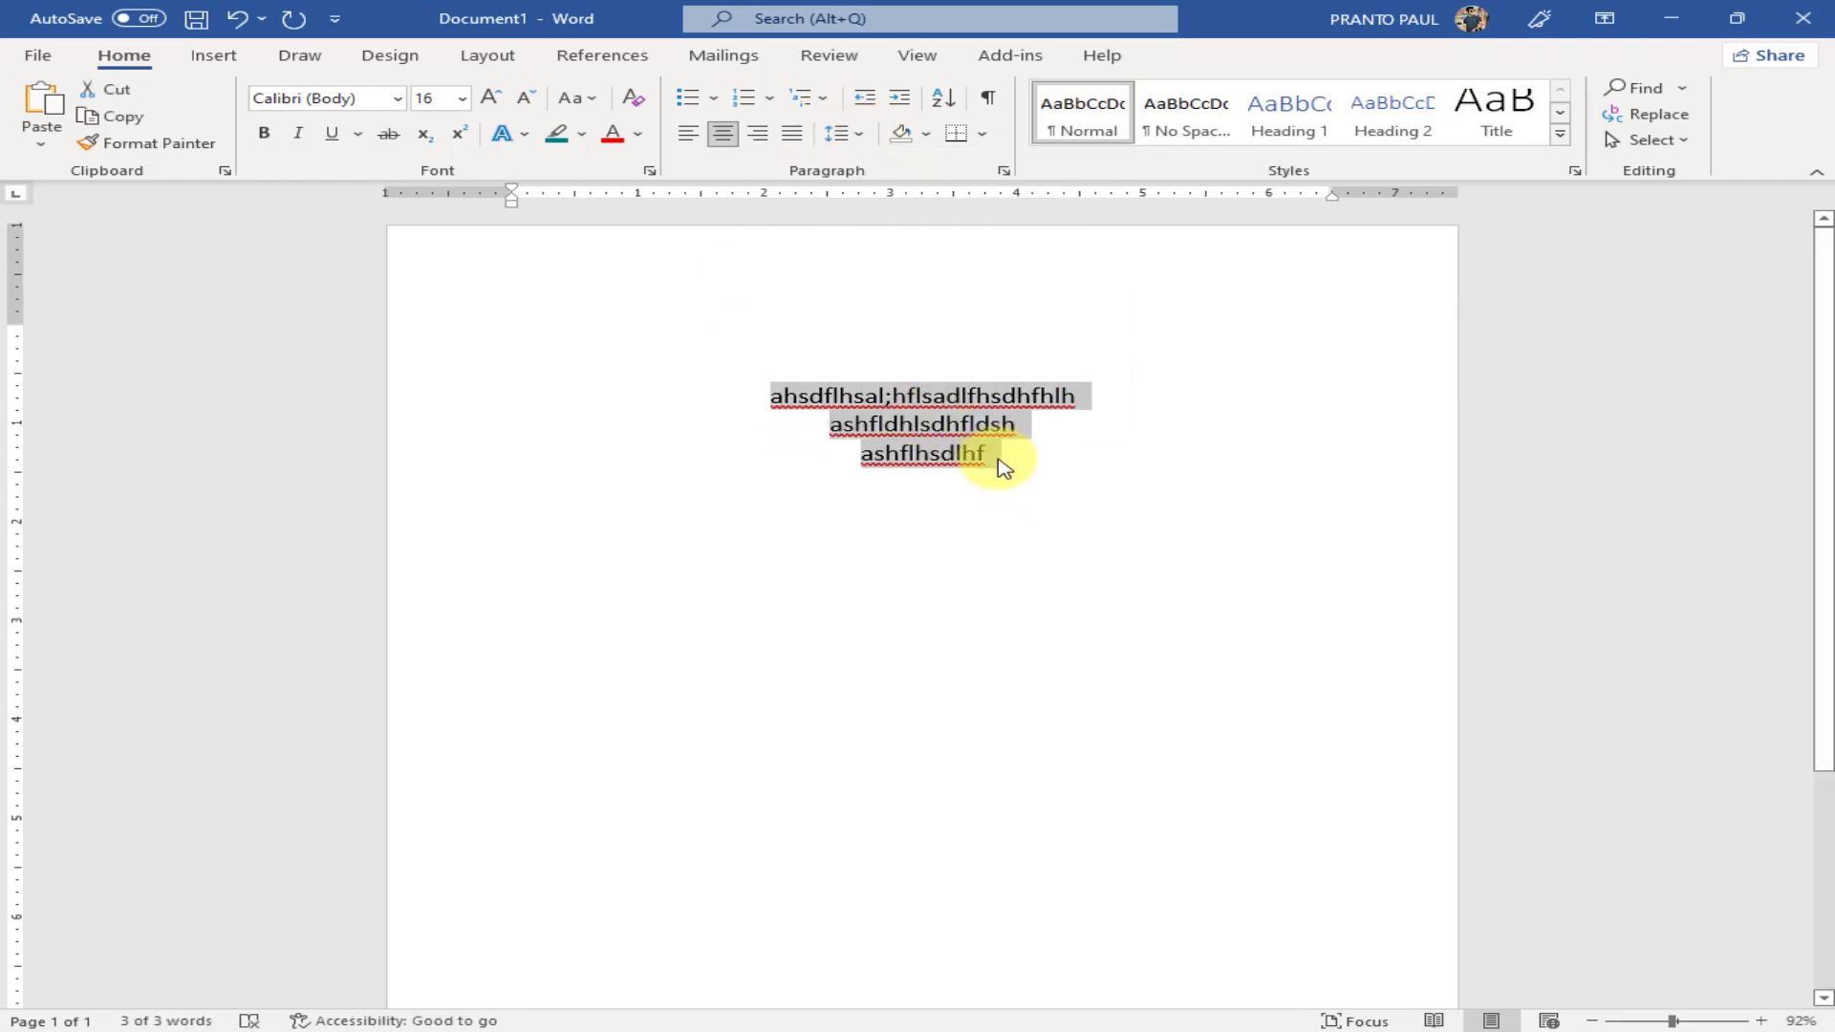
Set the three placeholder lines to 1.0 line spacing, and change it to 1.15
click(1001, 469)
drag(1006, 472, 717, 380)
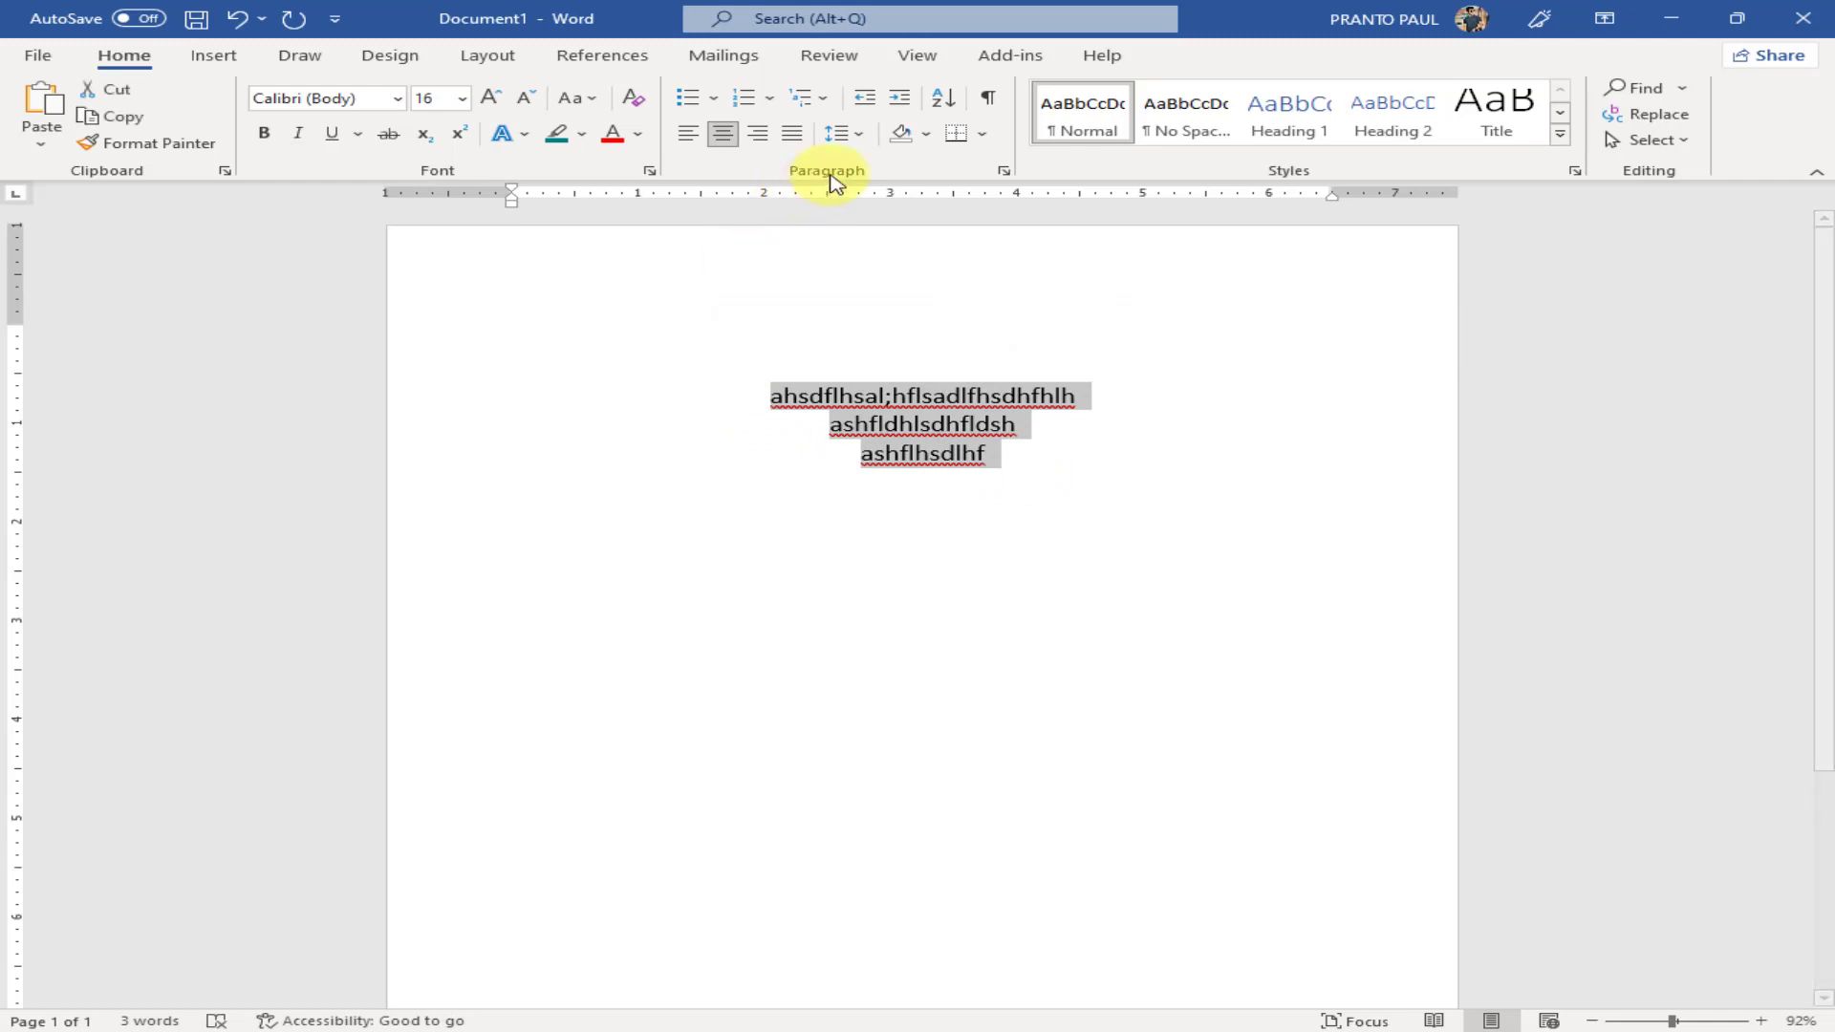
click(857, 135)
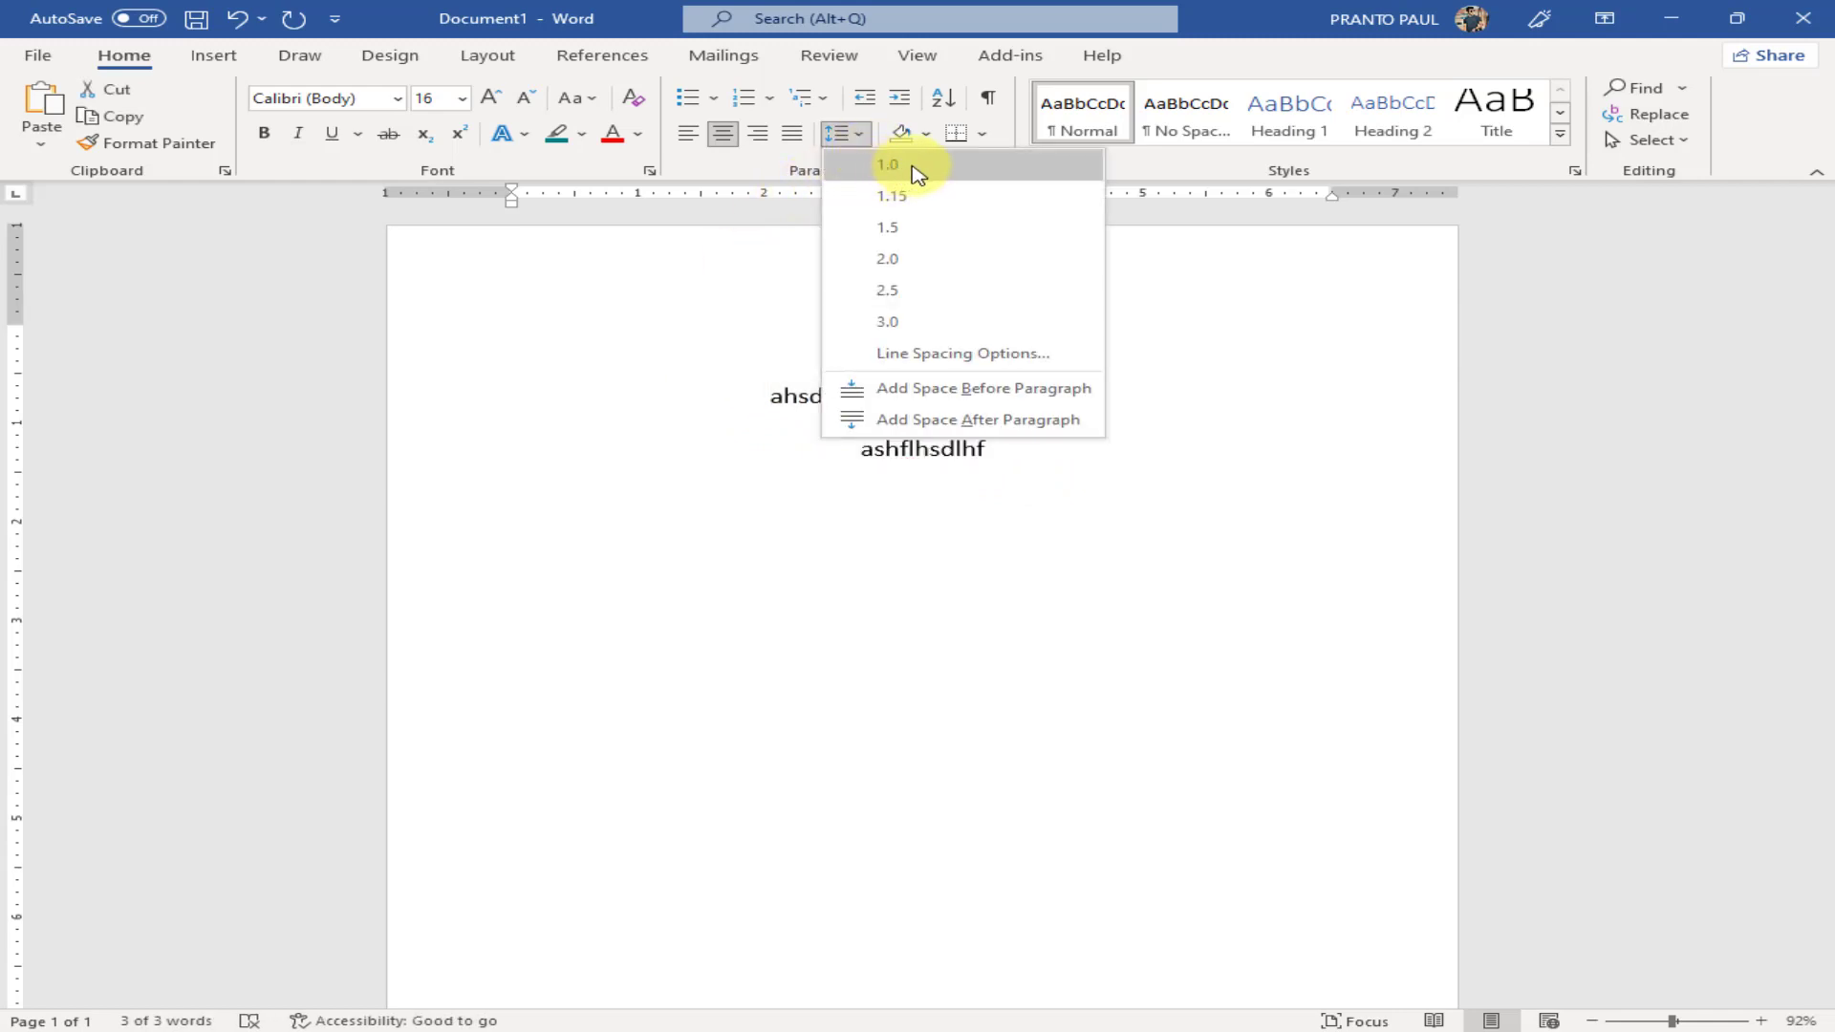
click(913, 169)
click(857, 135)
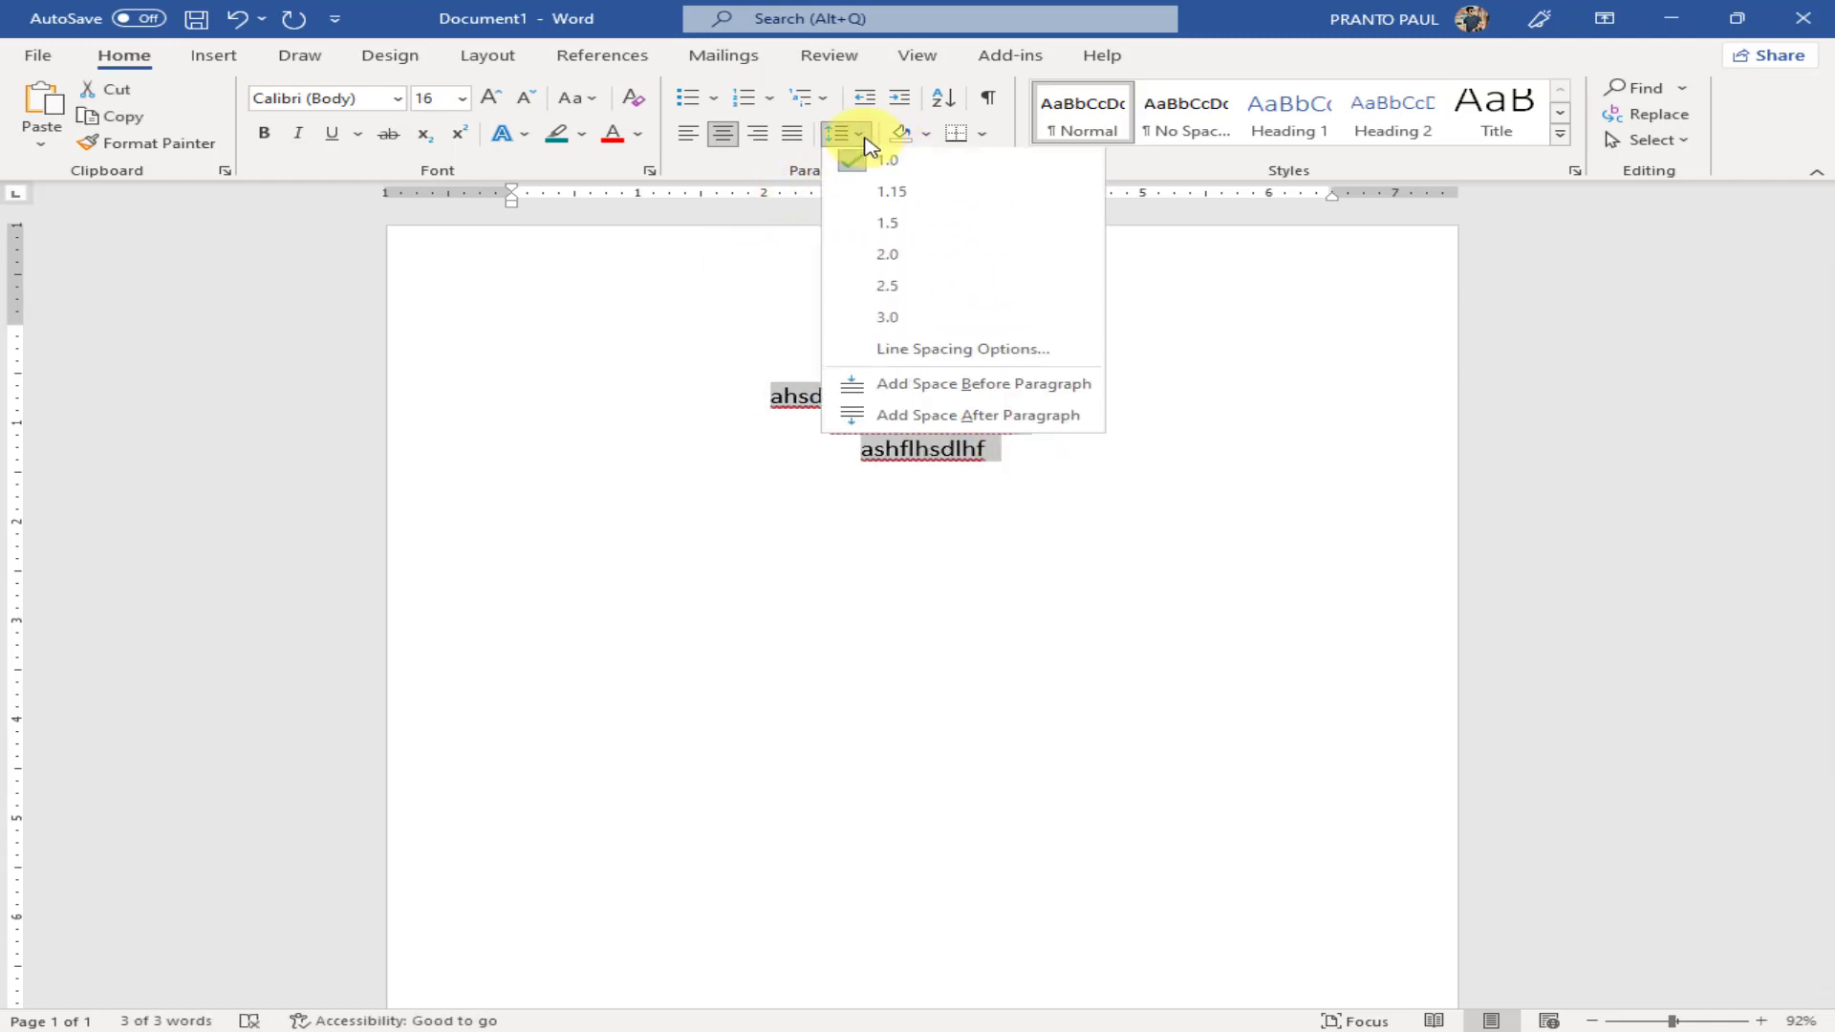
click(893, 198)
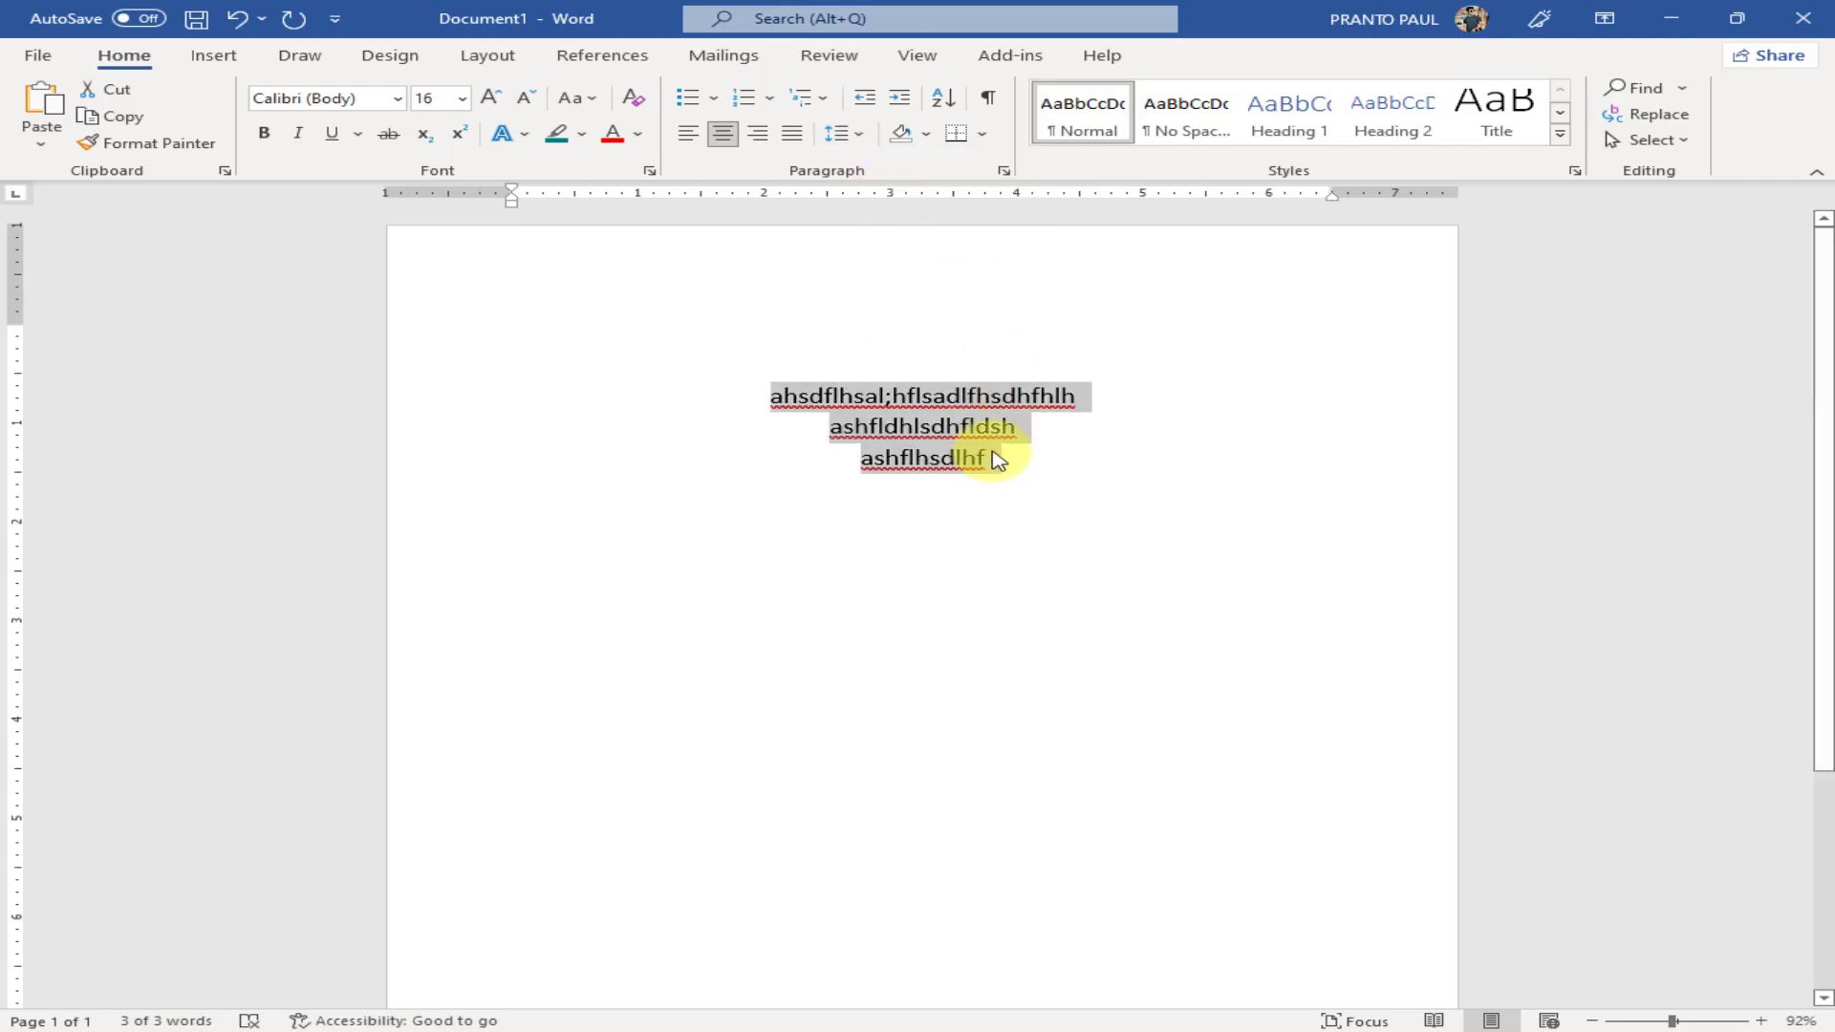
click(1026, 474)
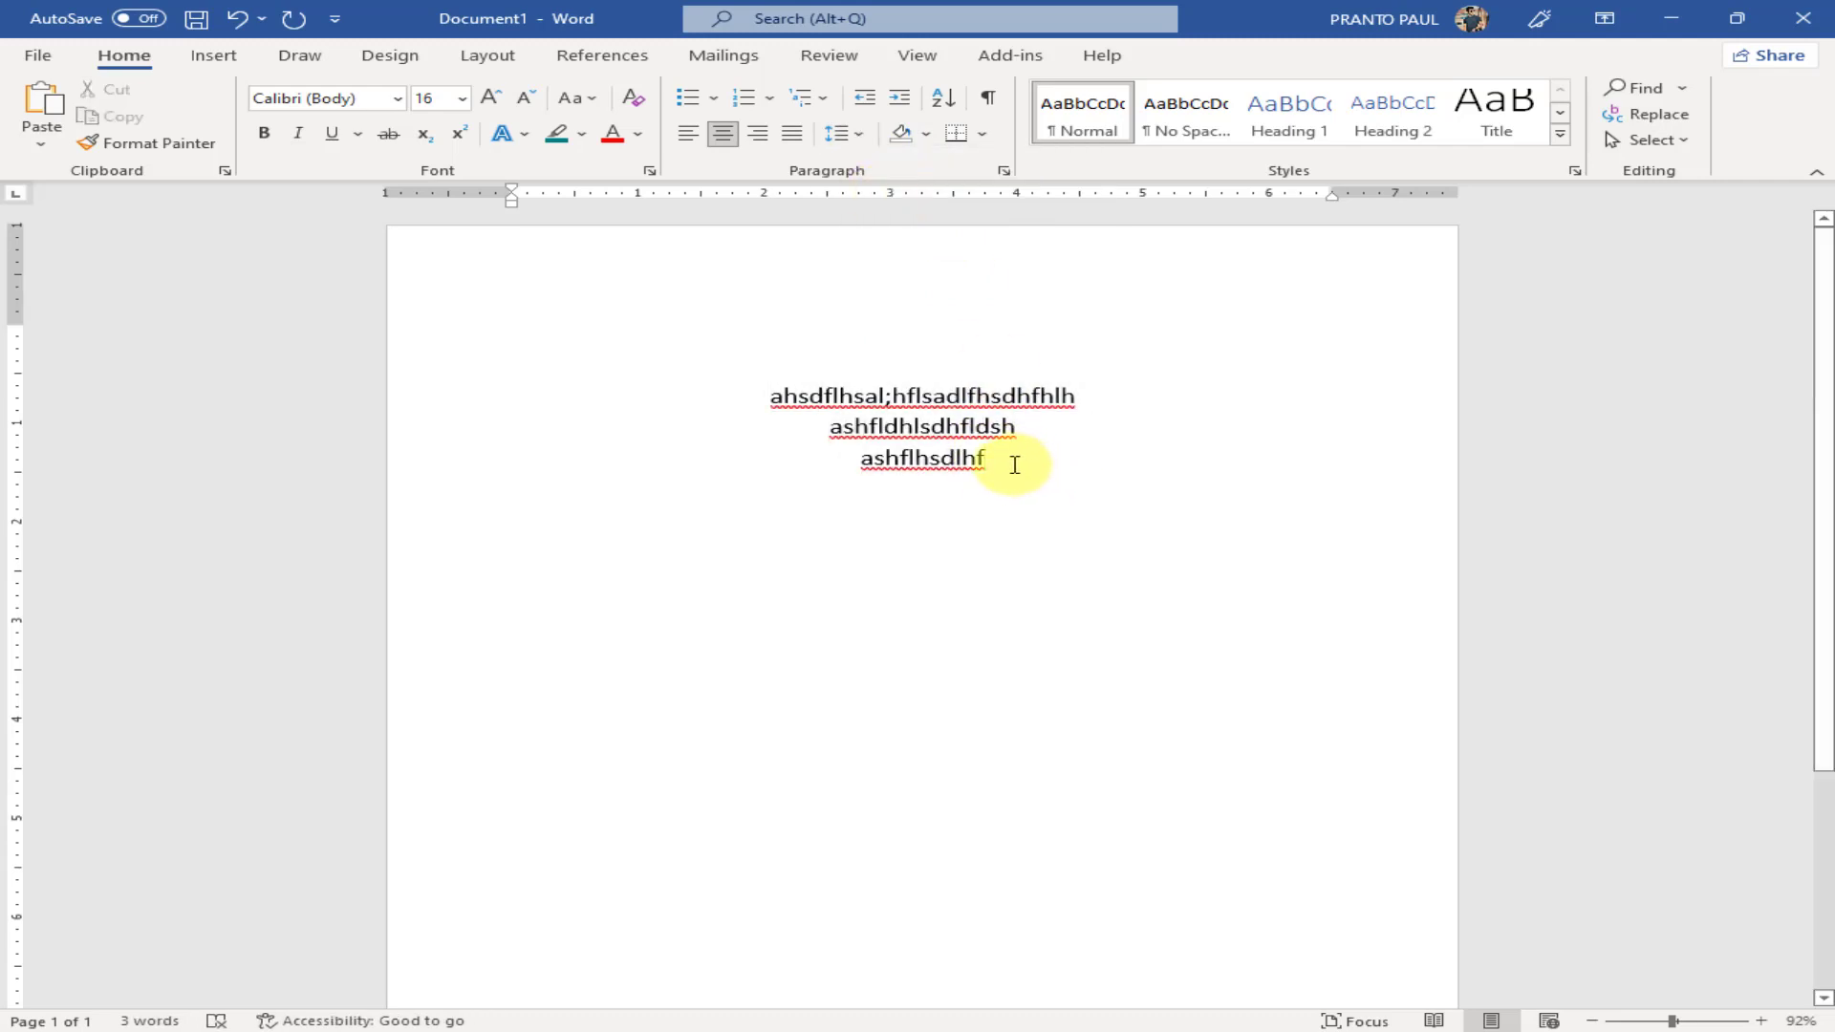
Preview yellow paragraph shading on the three placeholder lines and look through the border options
drag(1015, 465, 705, 328)
click(925, 133)
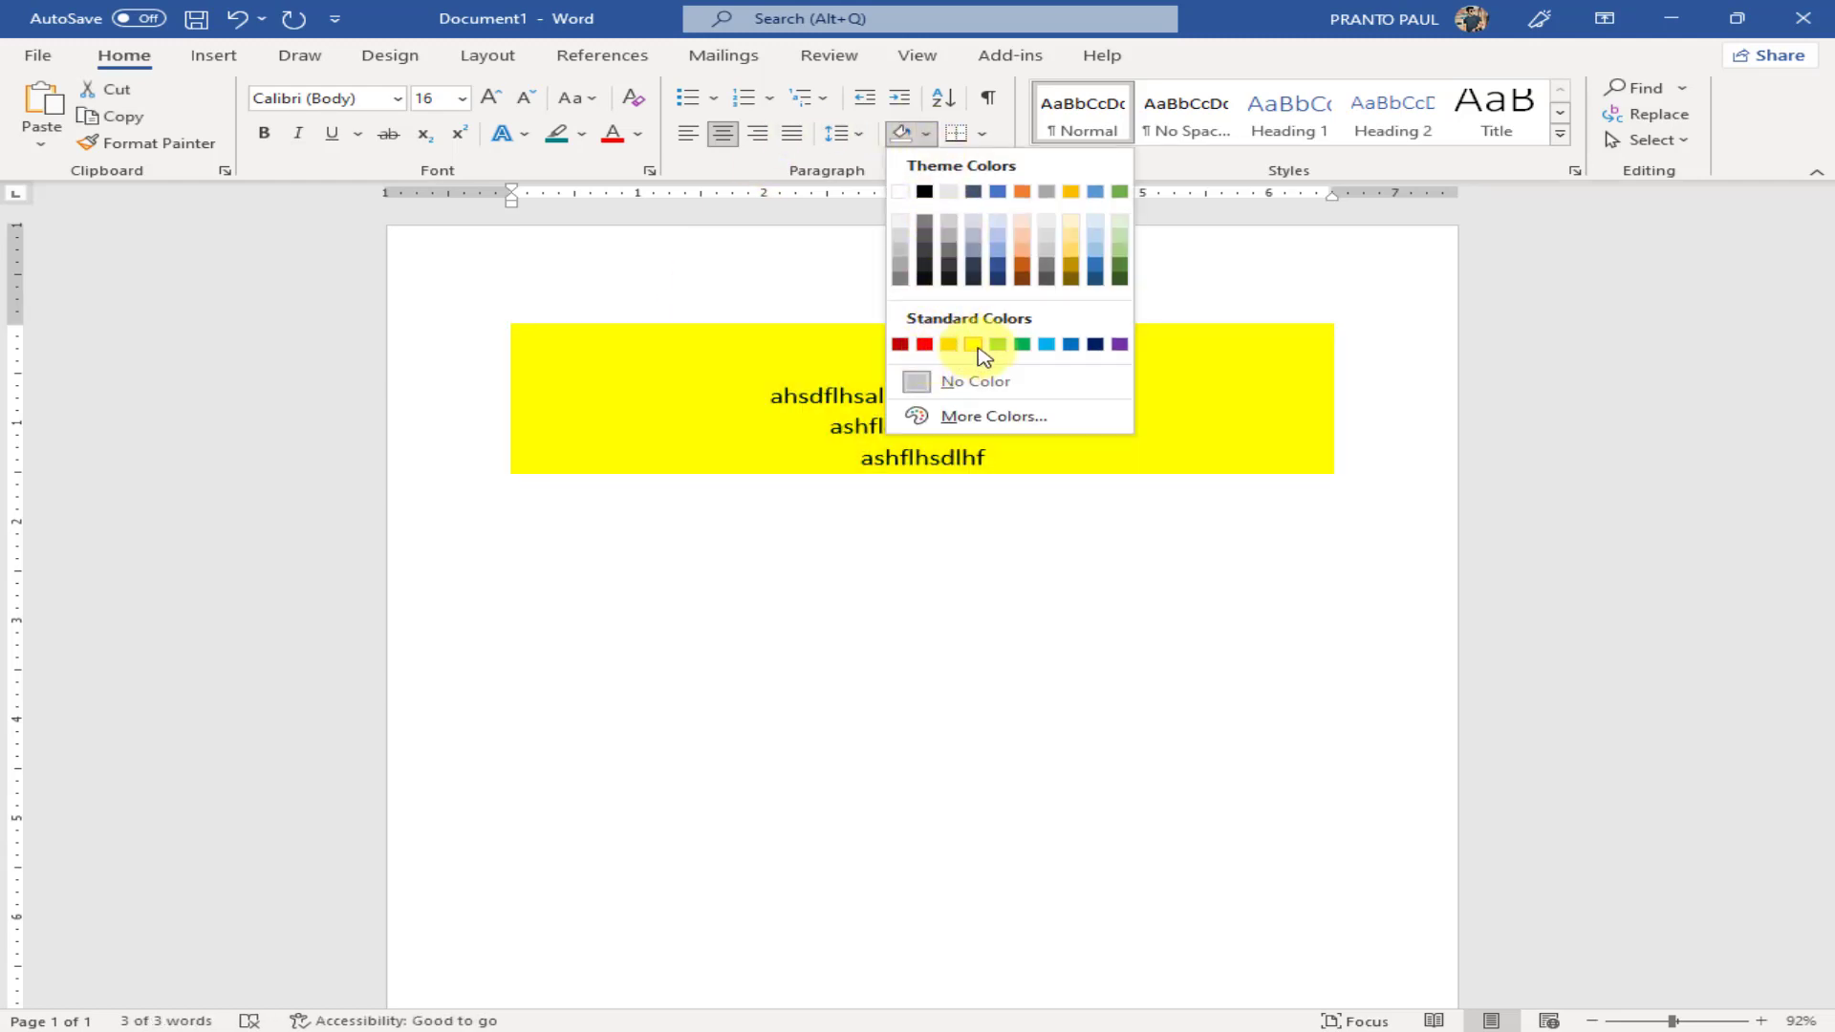
click(1003, 481)
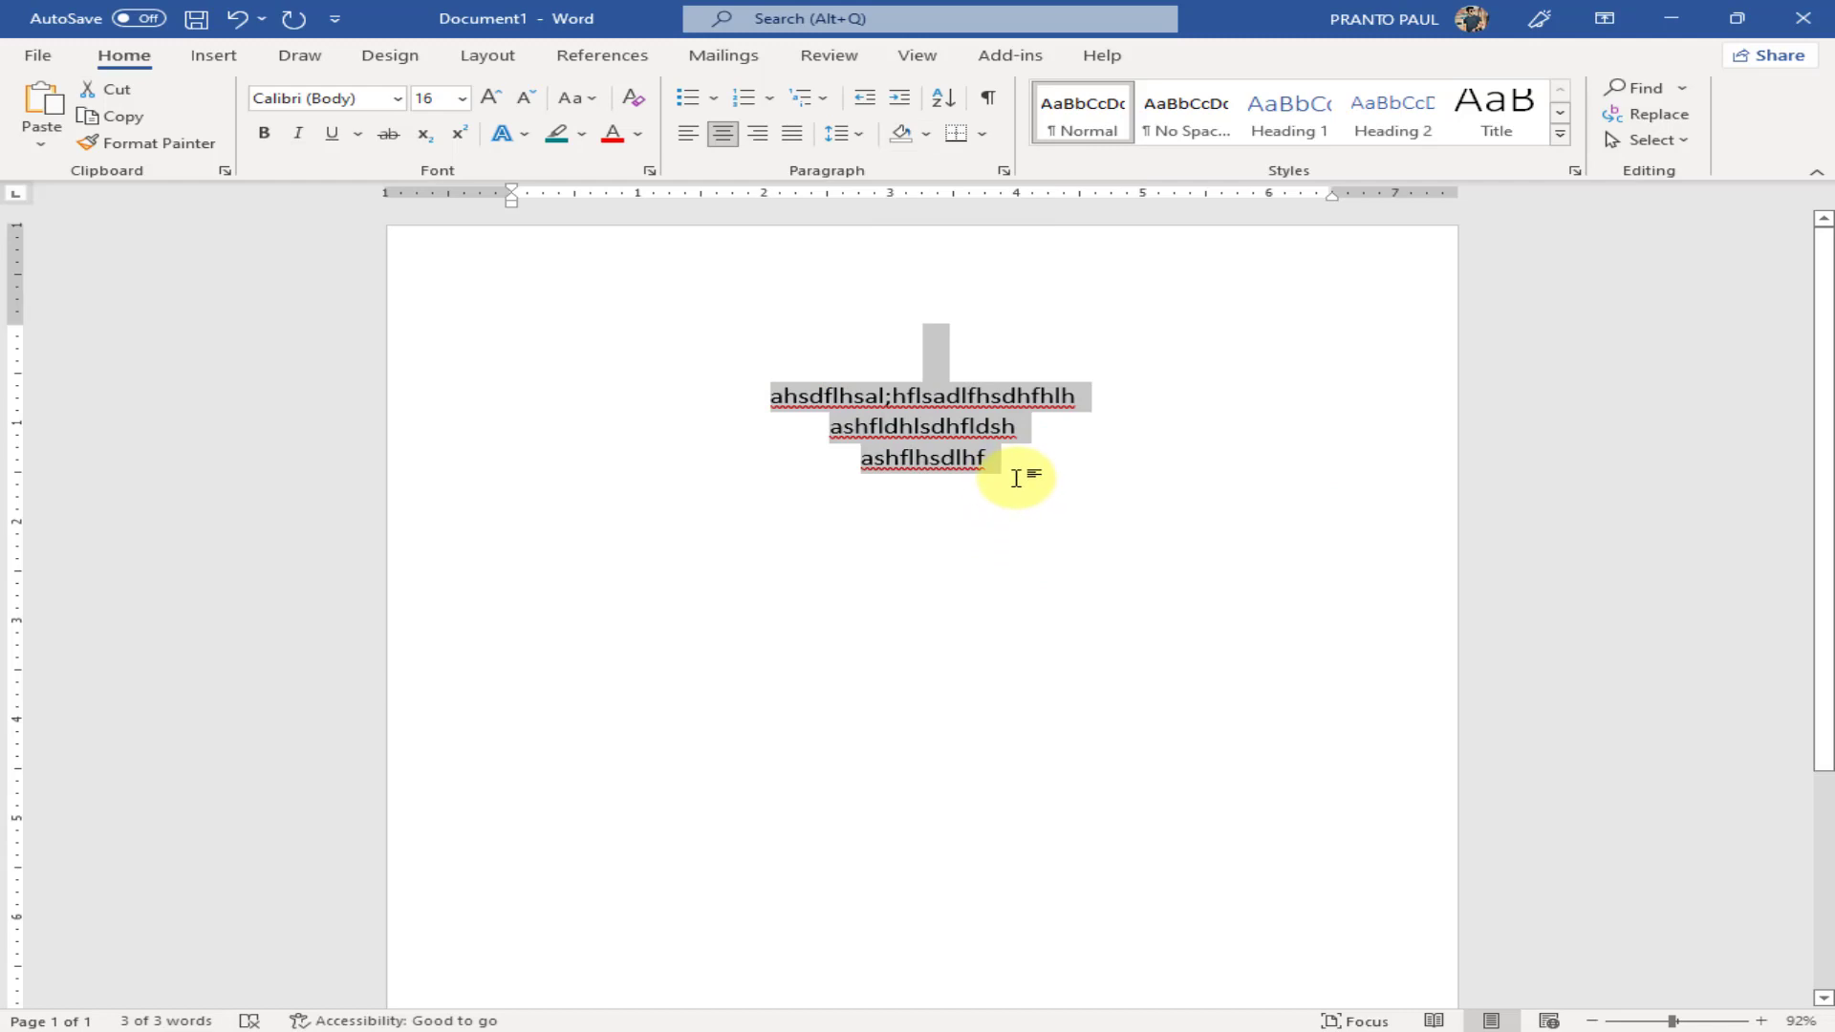
click(979, 134)
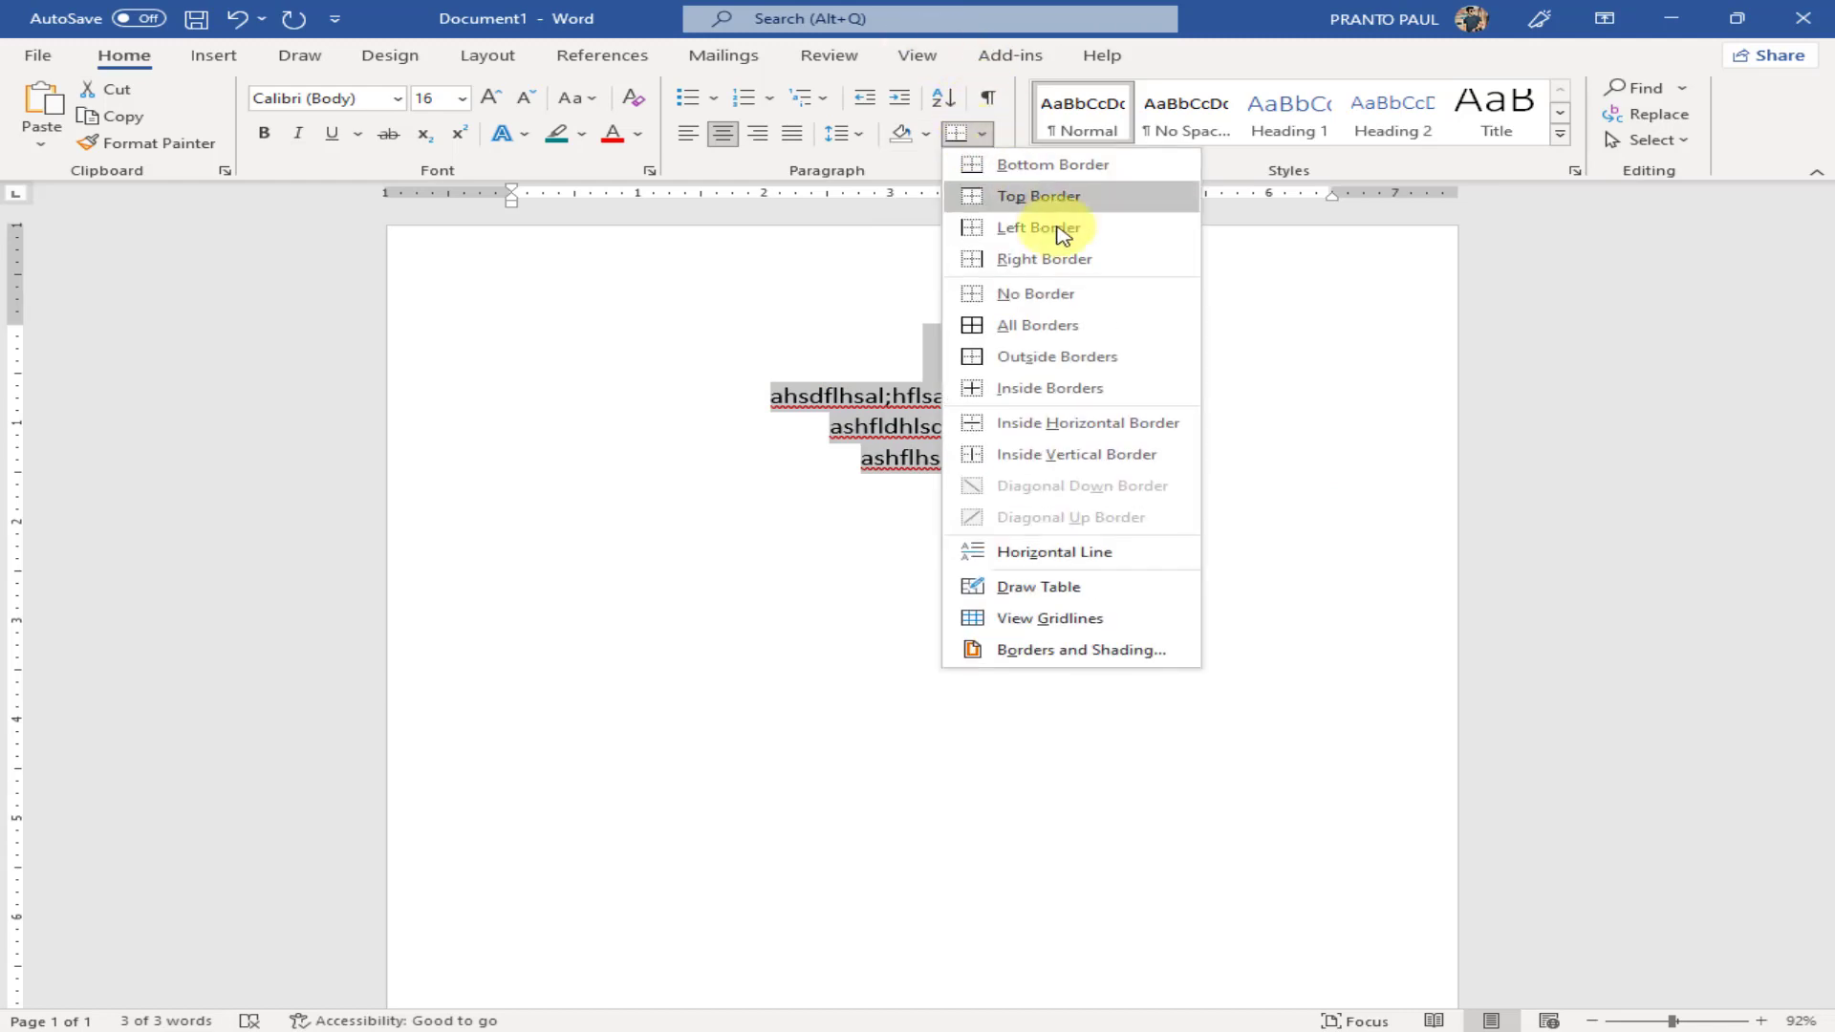
click(1247, 683)
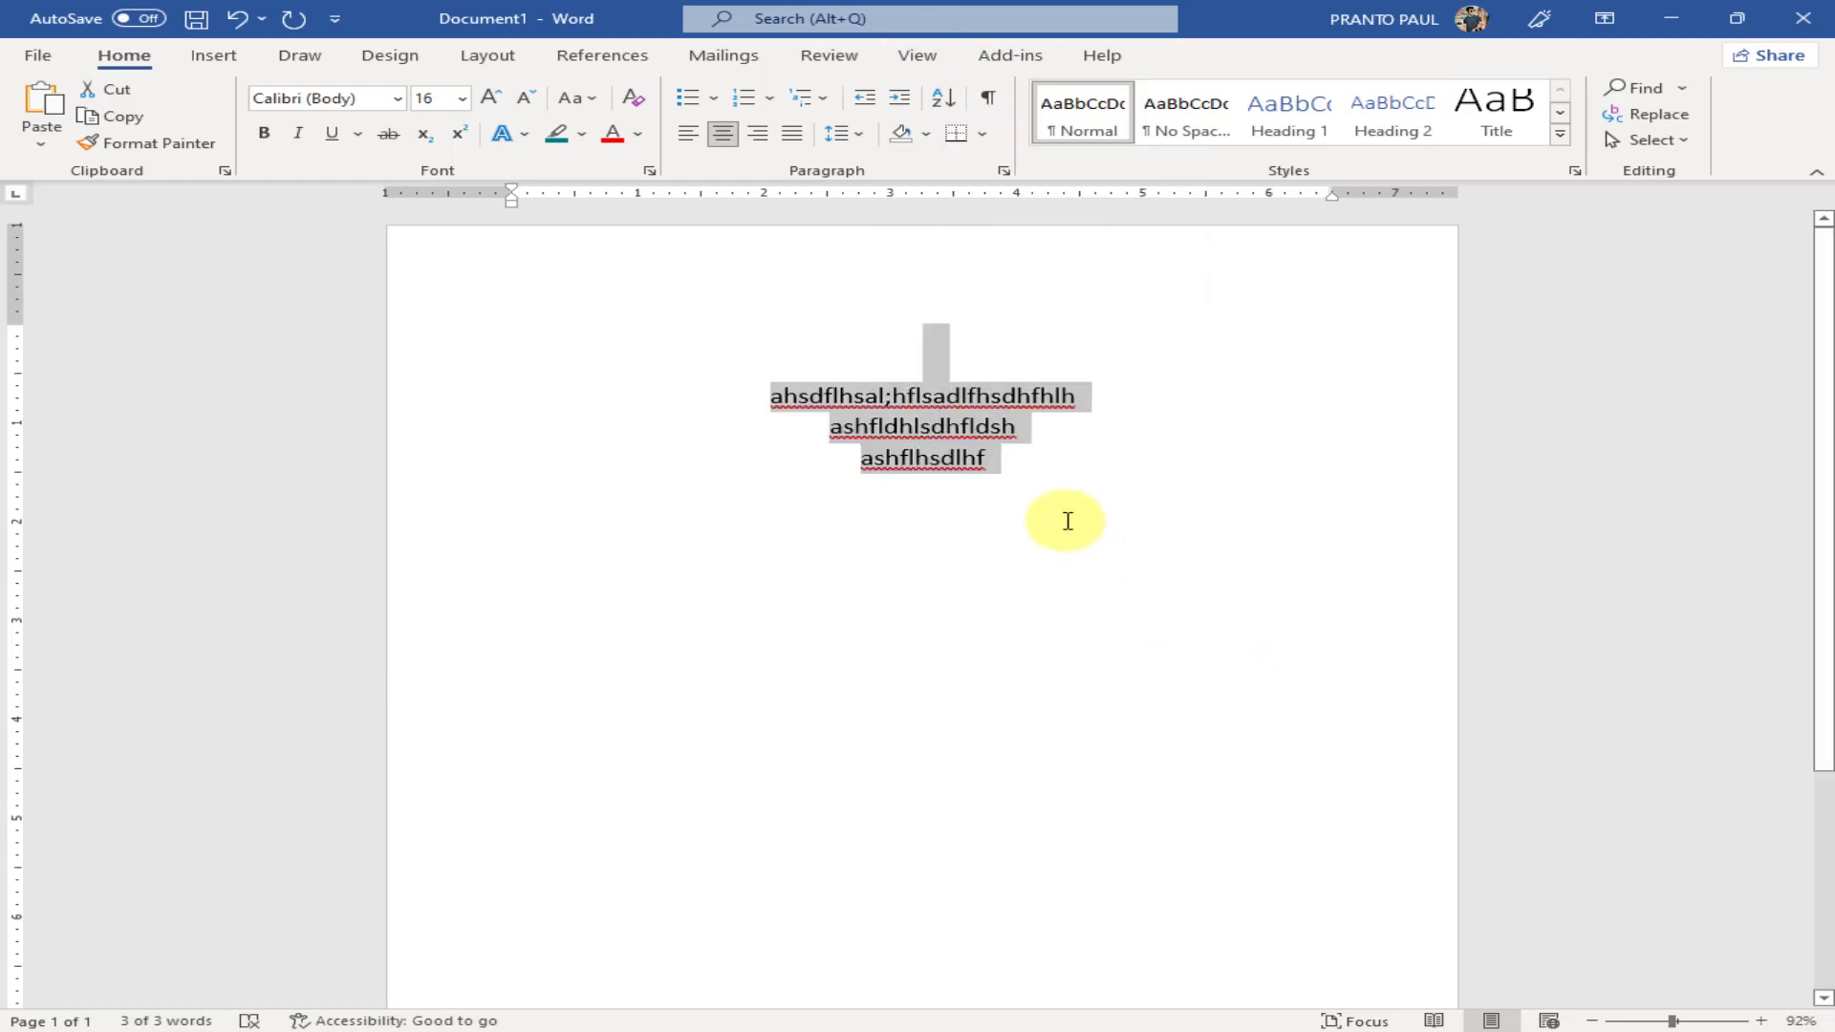
Replace the placeholder lines with the text "office zone" and apply all borders to that paragraph
key(Delete)
text(office zone)
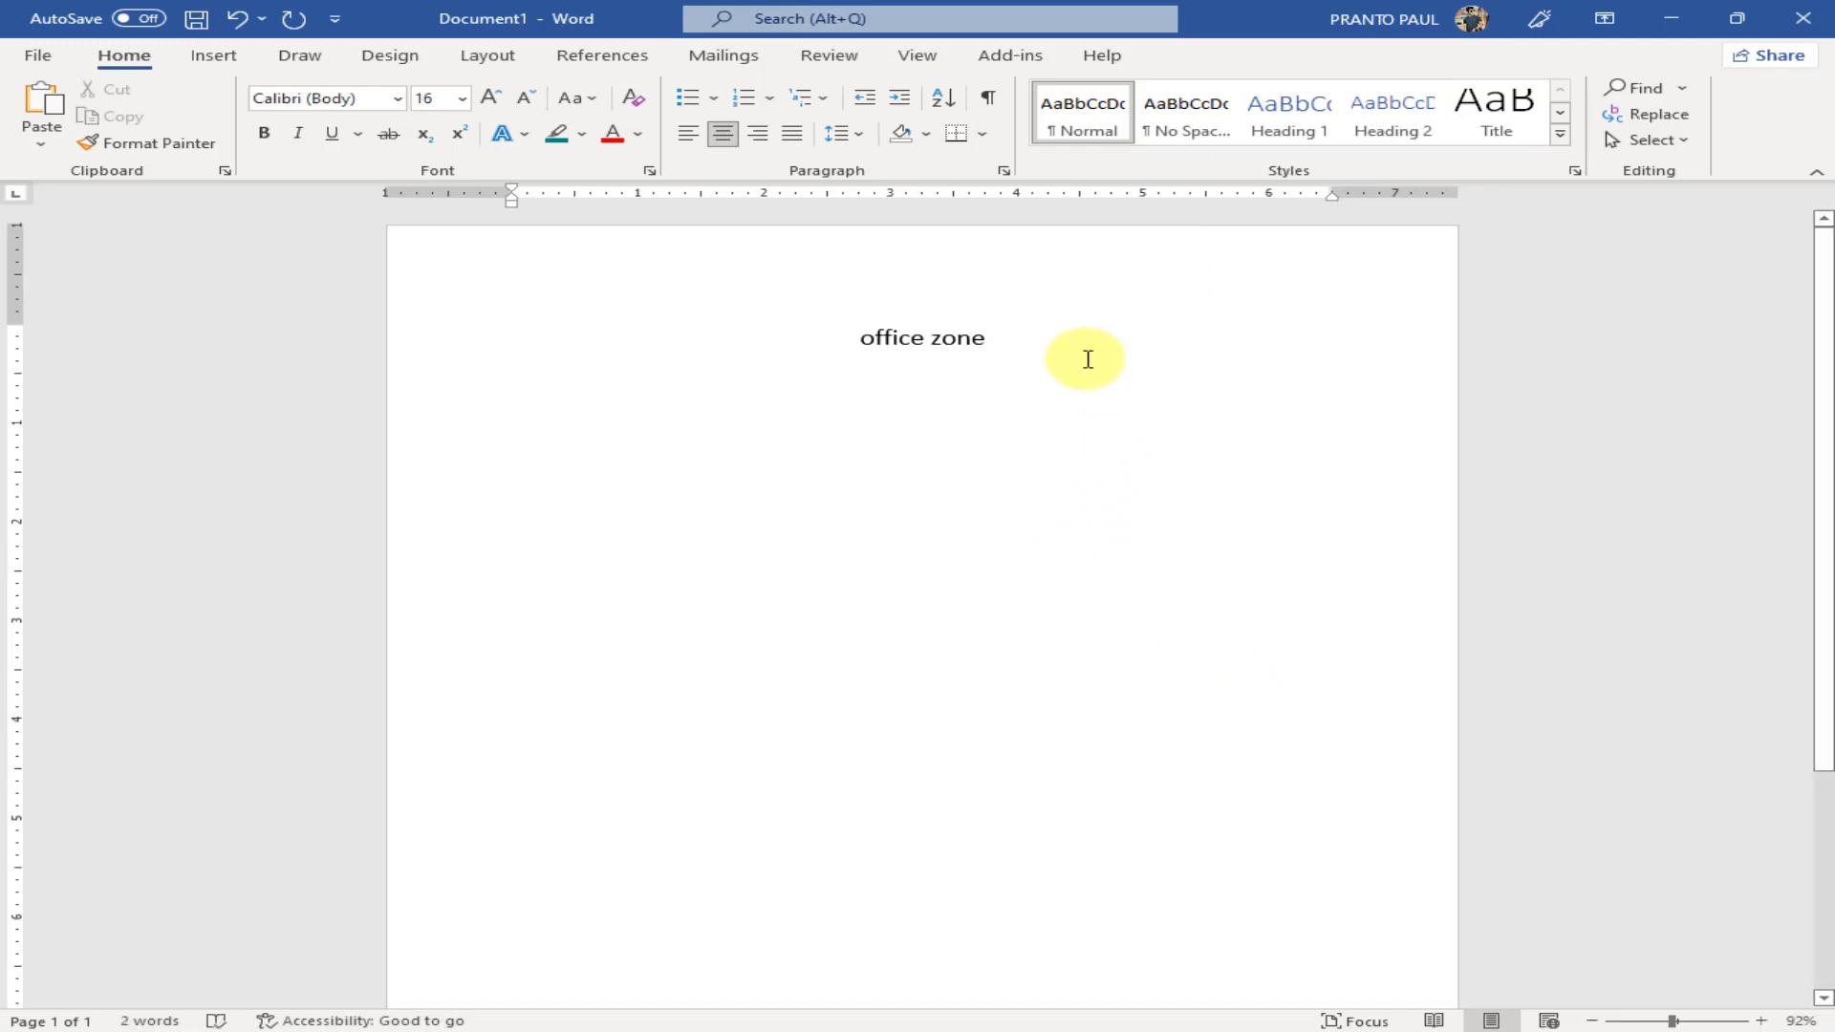
drag(1015, 341, 769, 325)
click(982, 137)
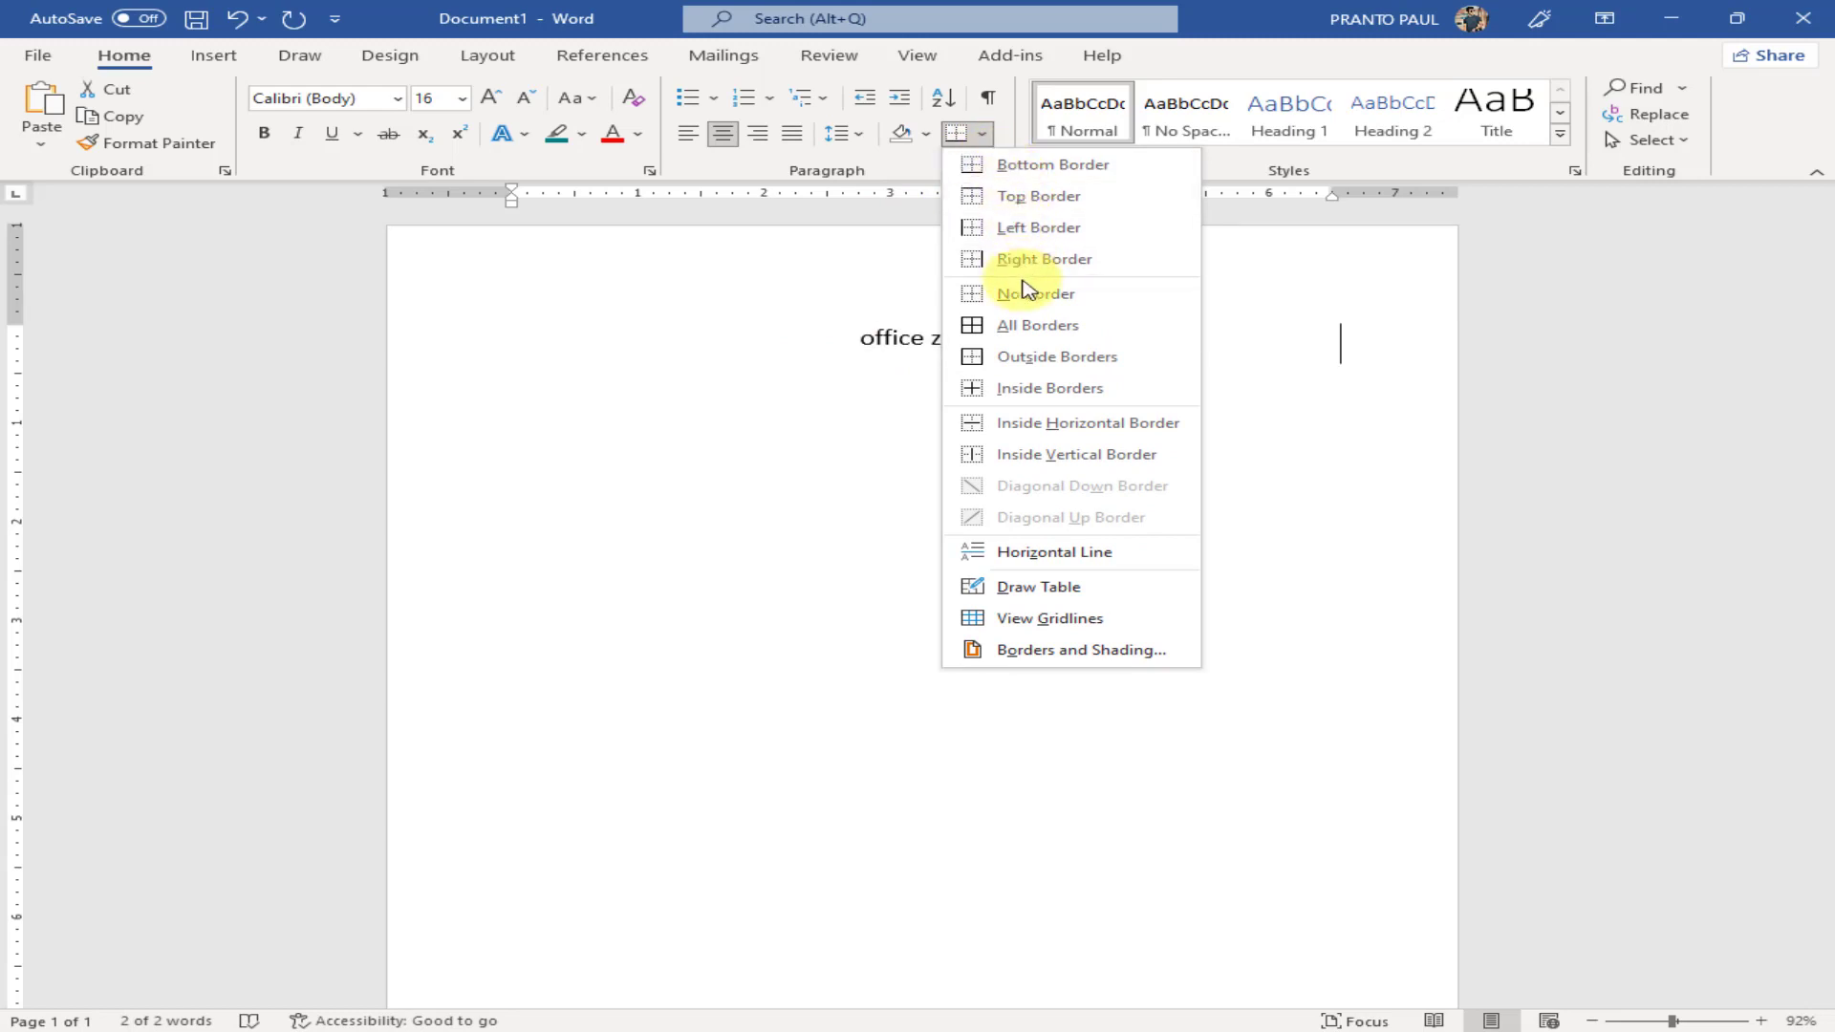
click(1033, 327)
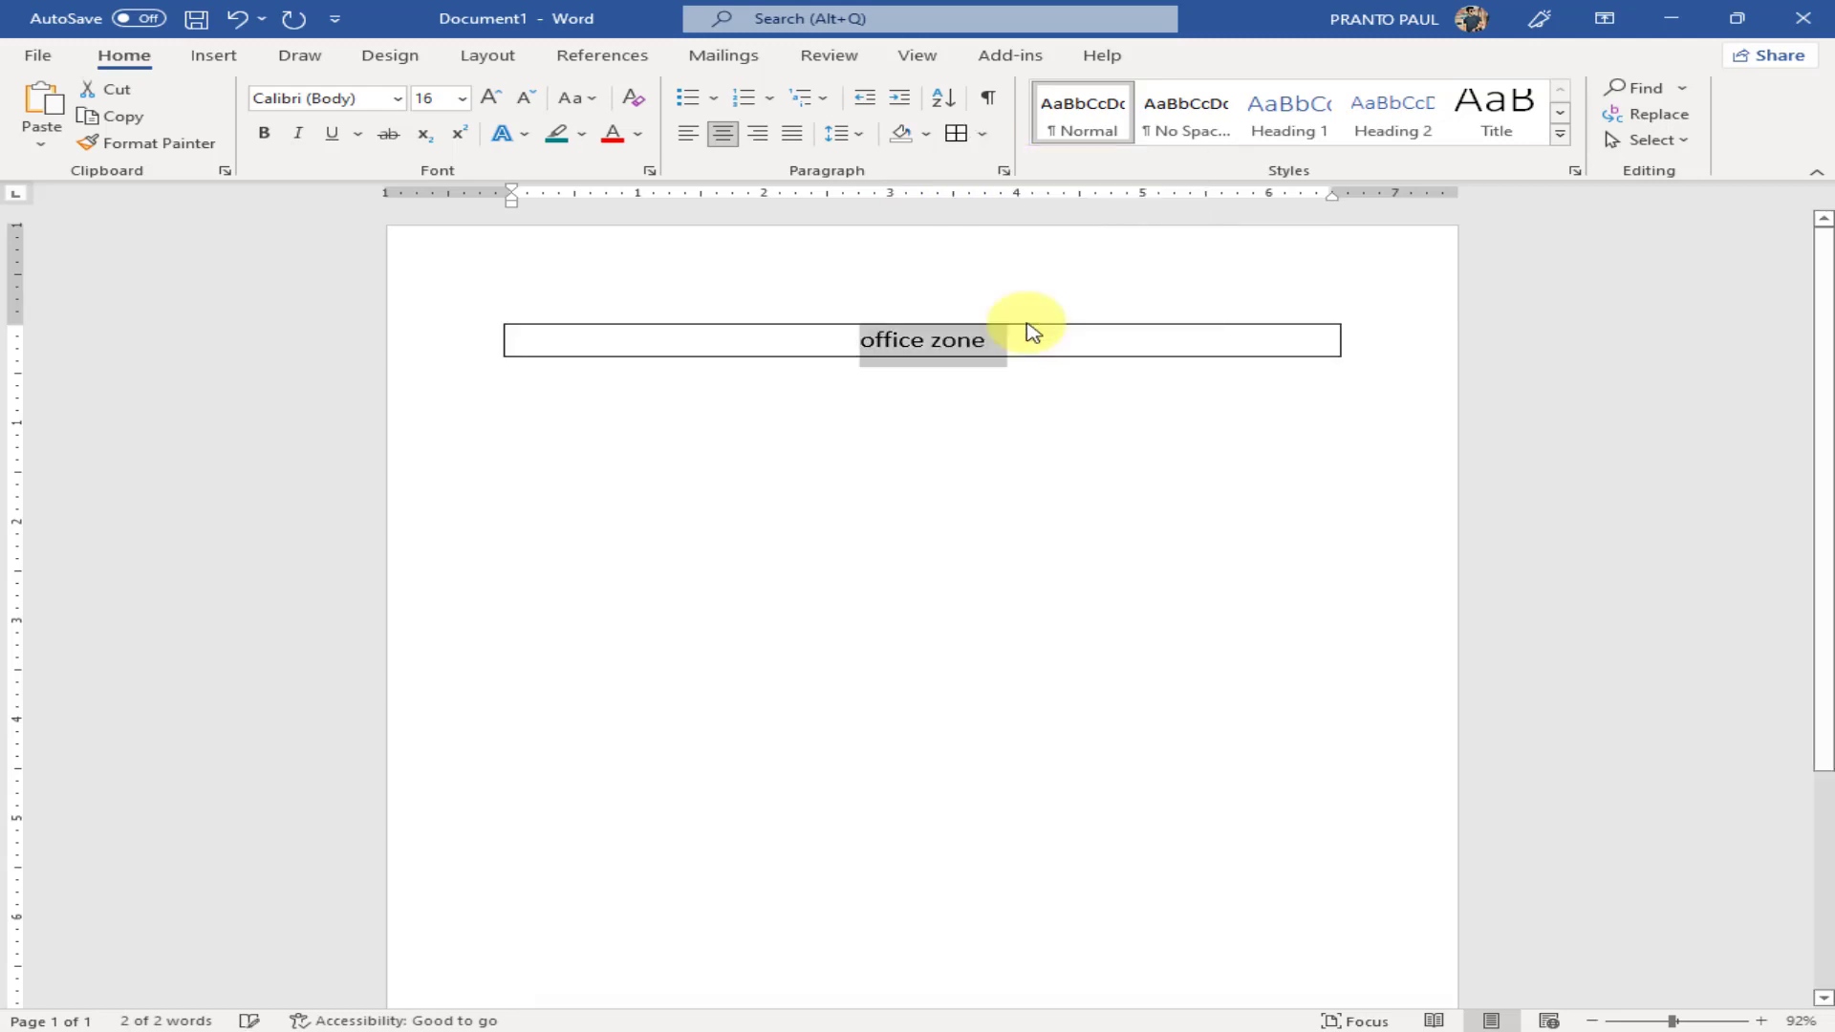
Delete the bordered "office zone" paragraph from the document
click(984, 134)
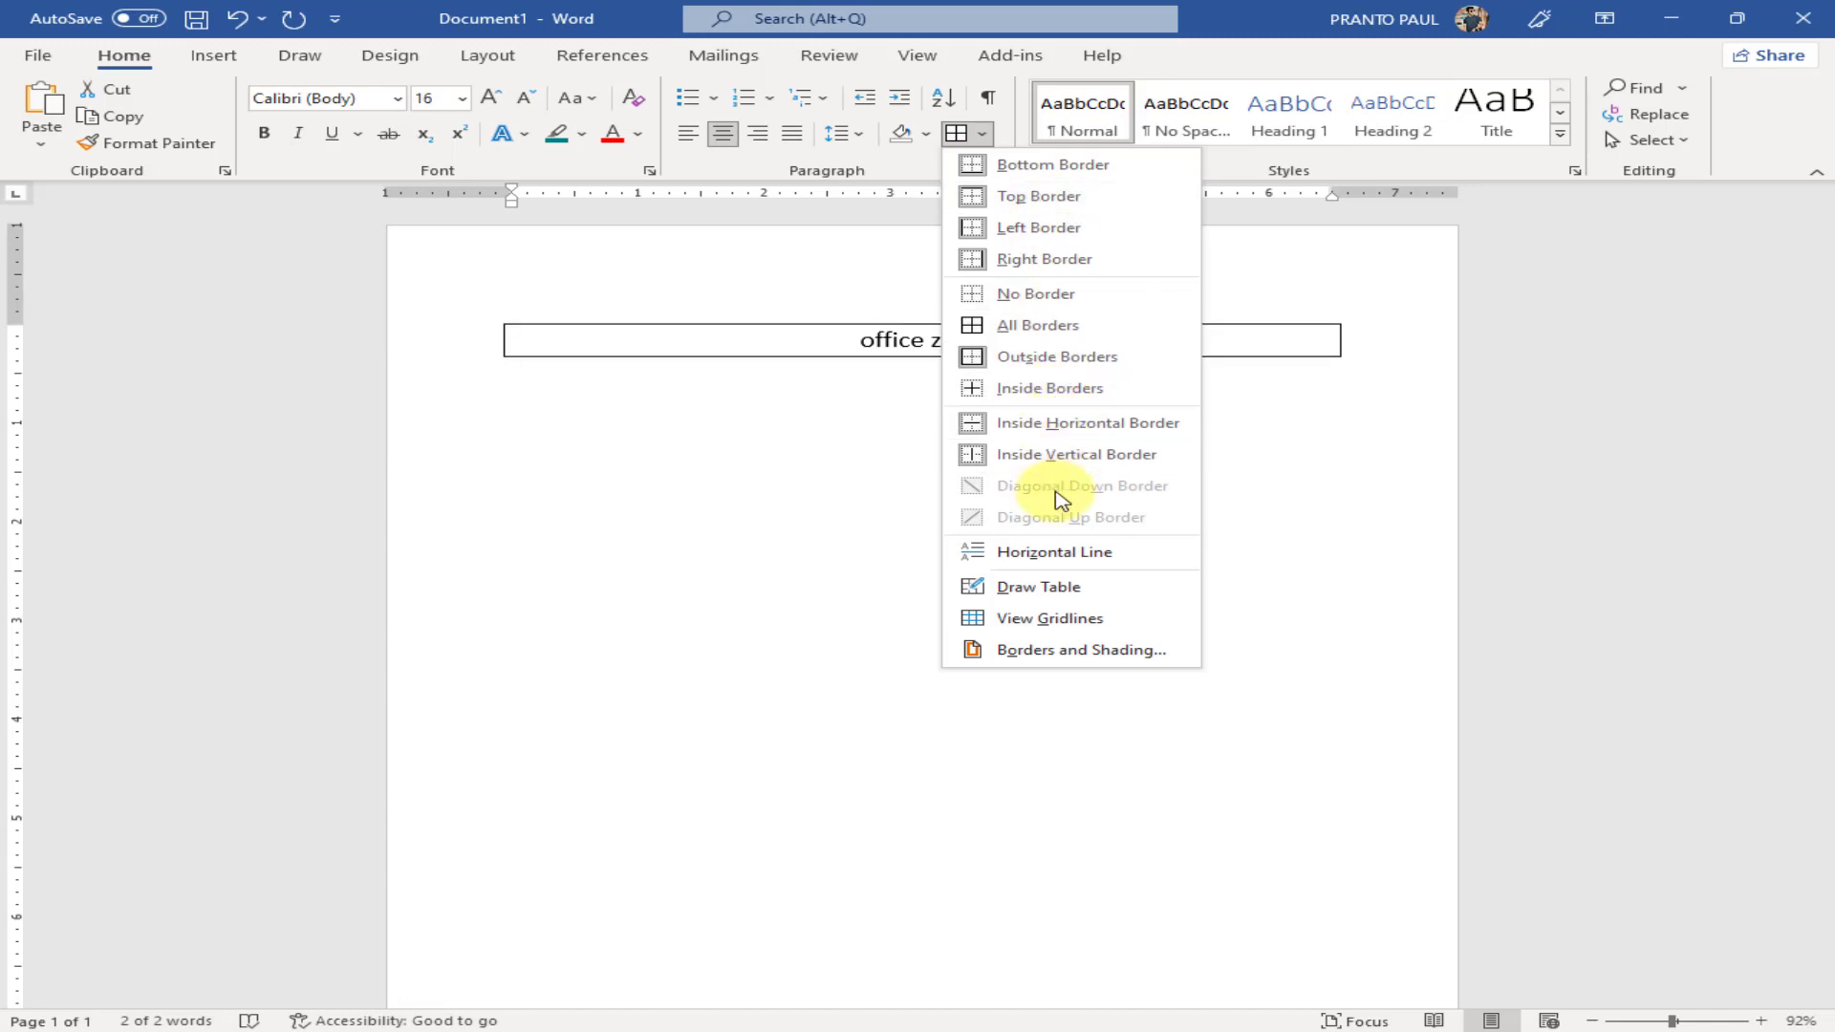
click(215, 63)
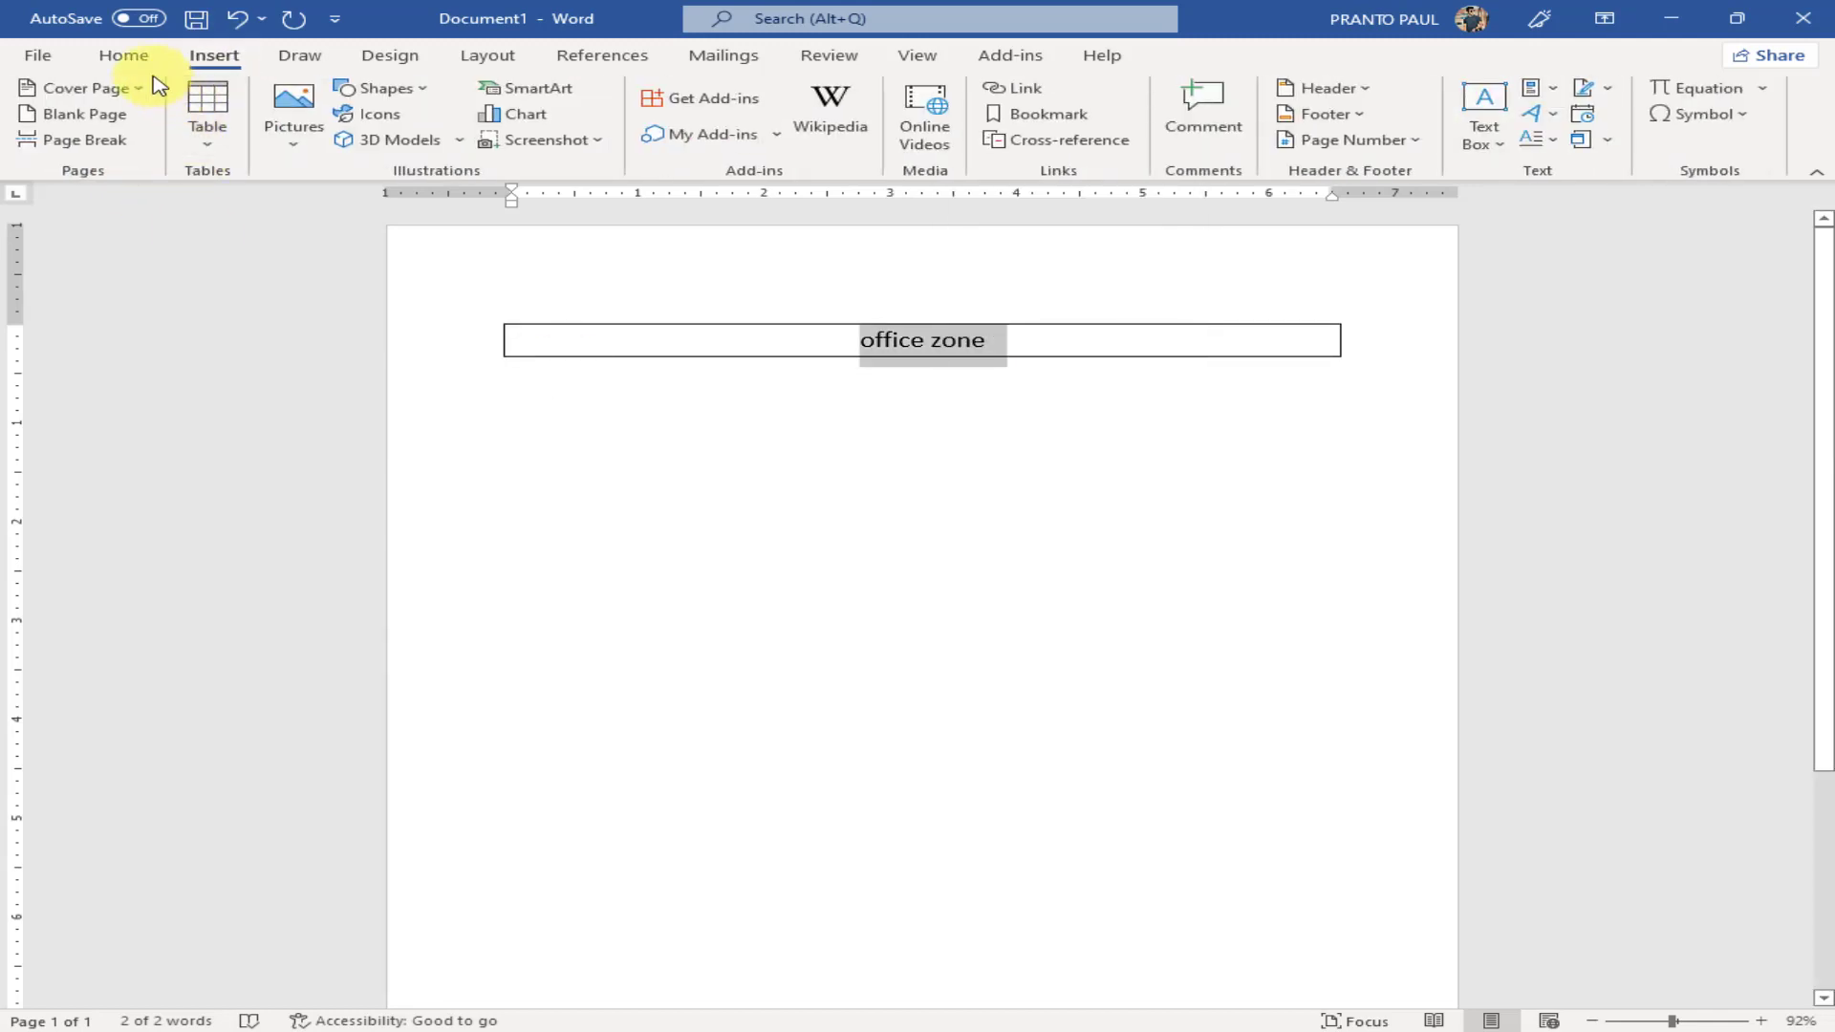
click(132, 59)
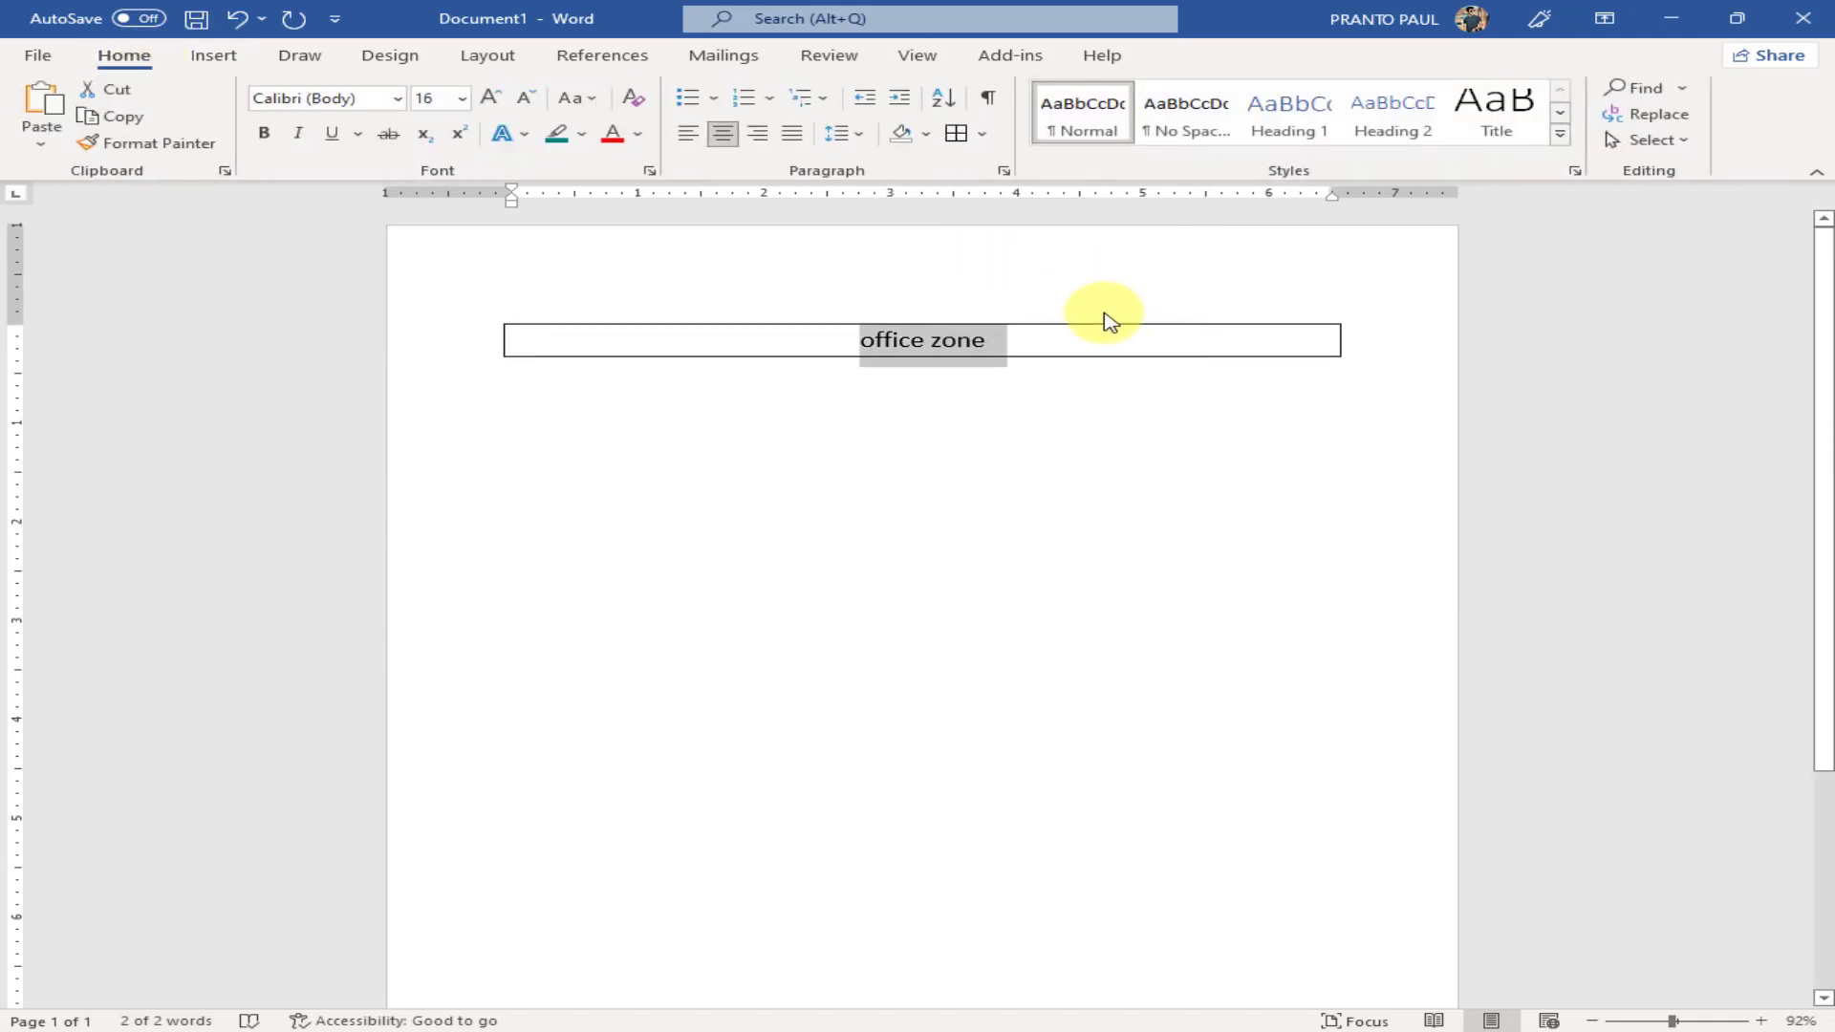
key(Delete)
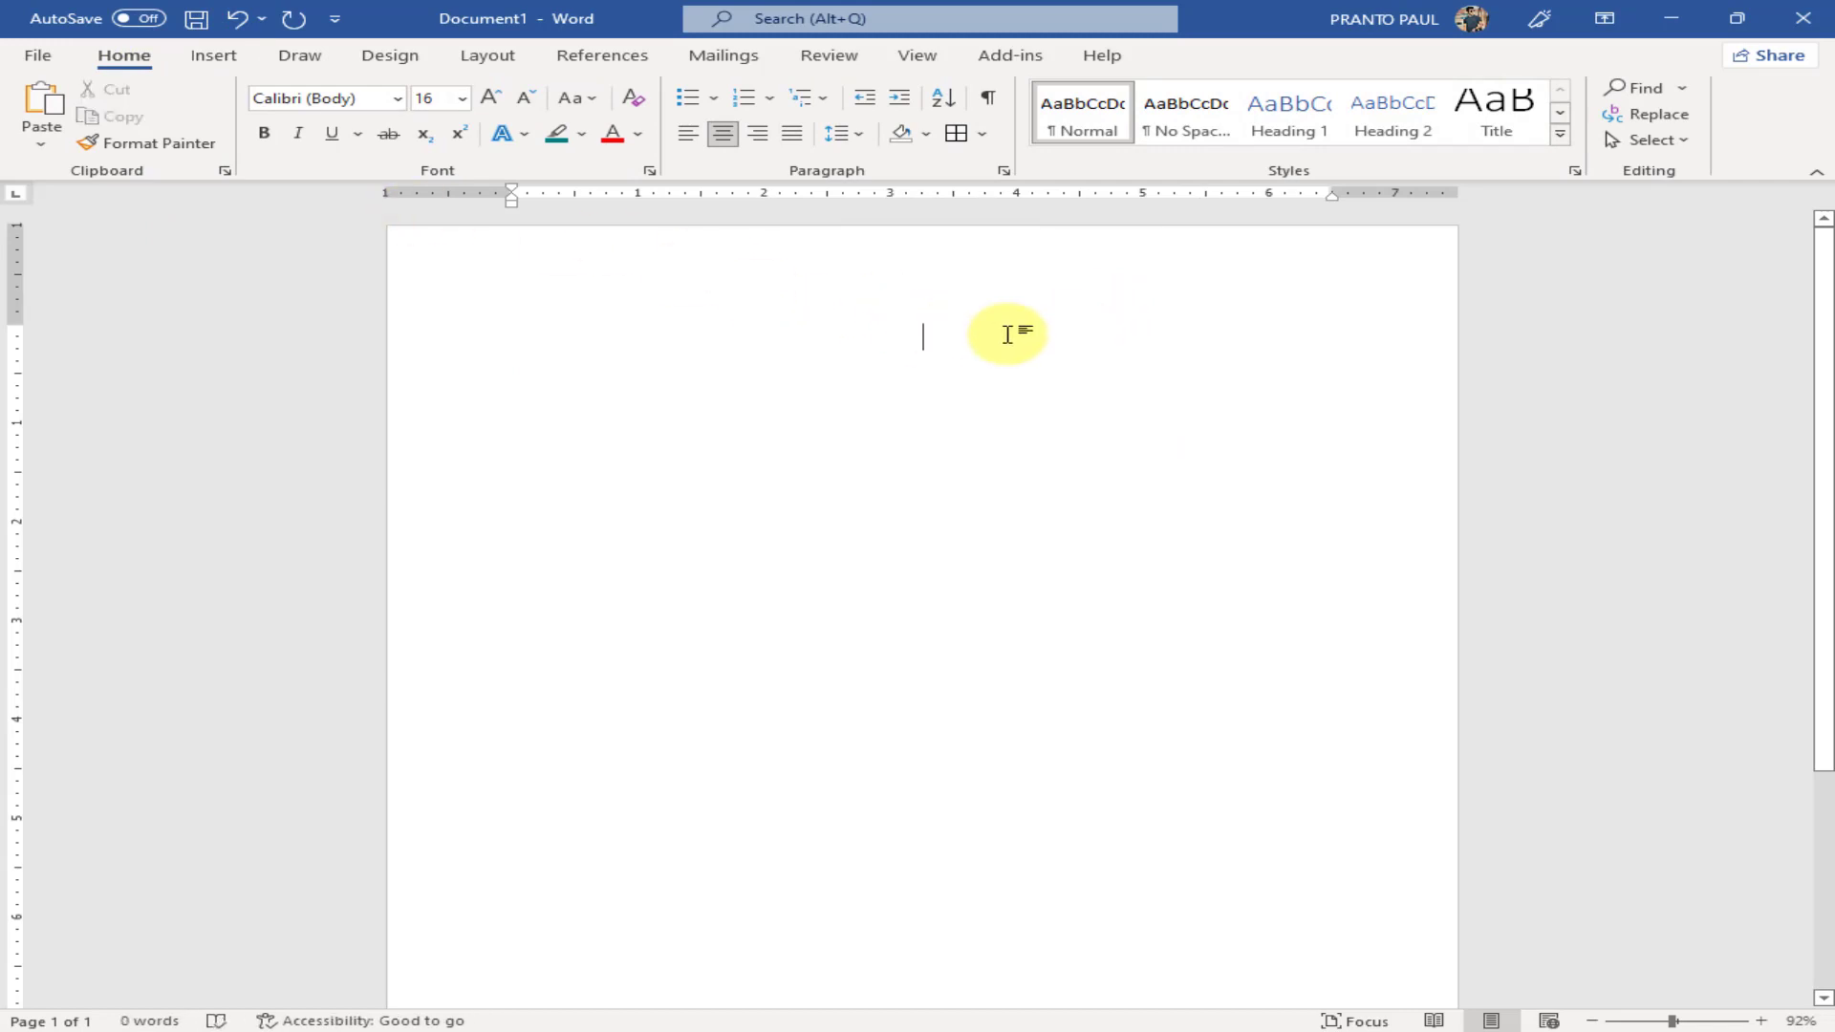
click(1562, 137)
click(1324, 540)
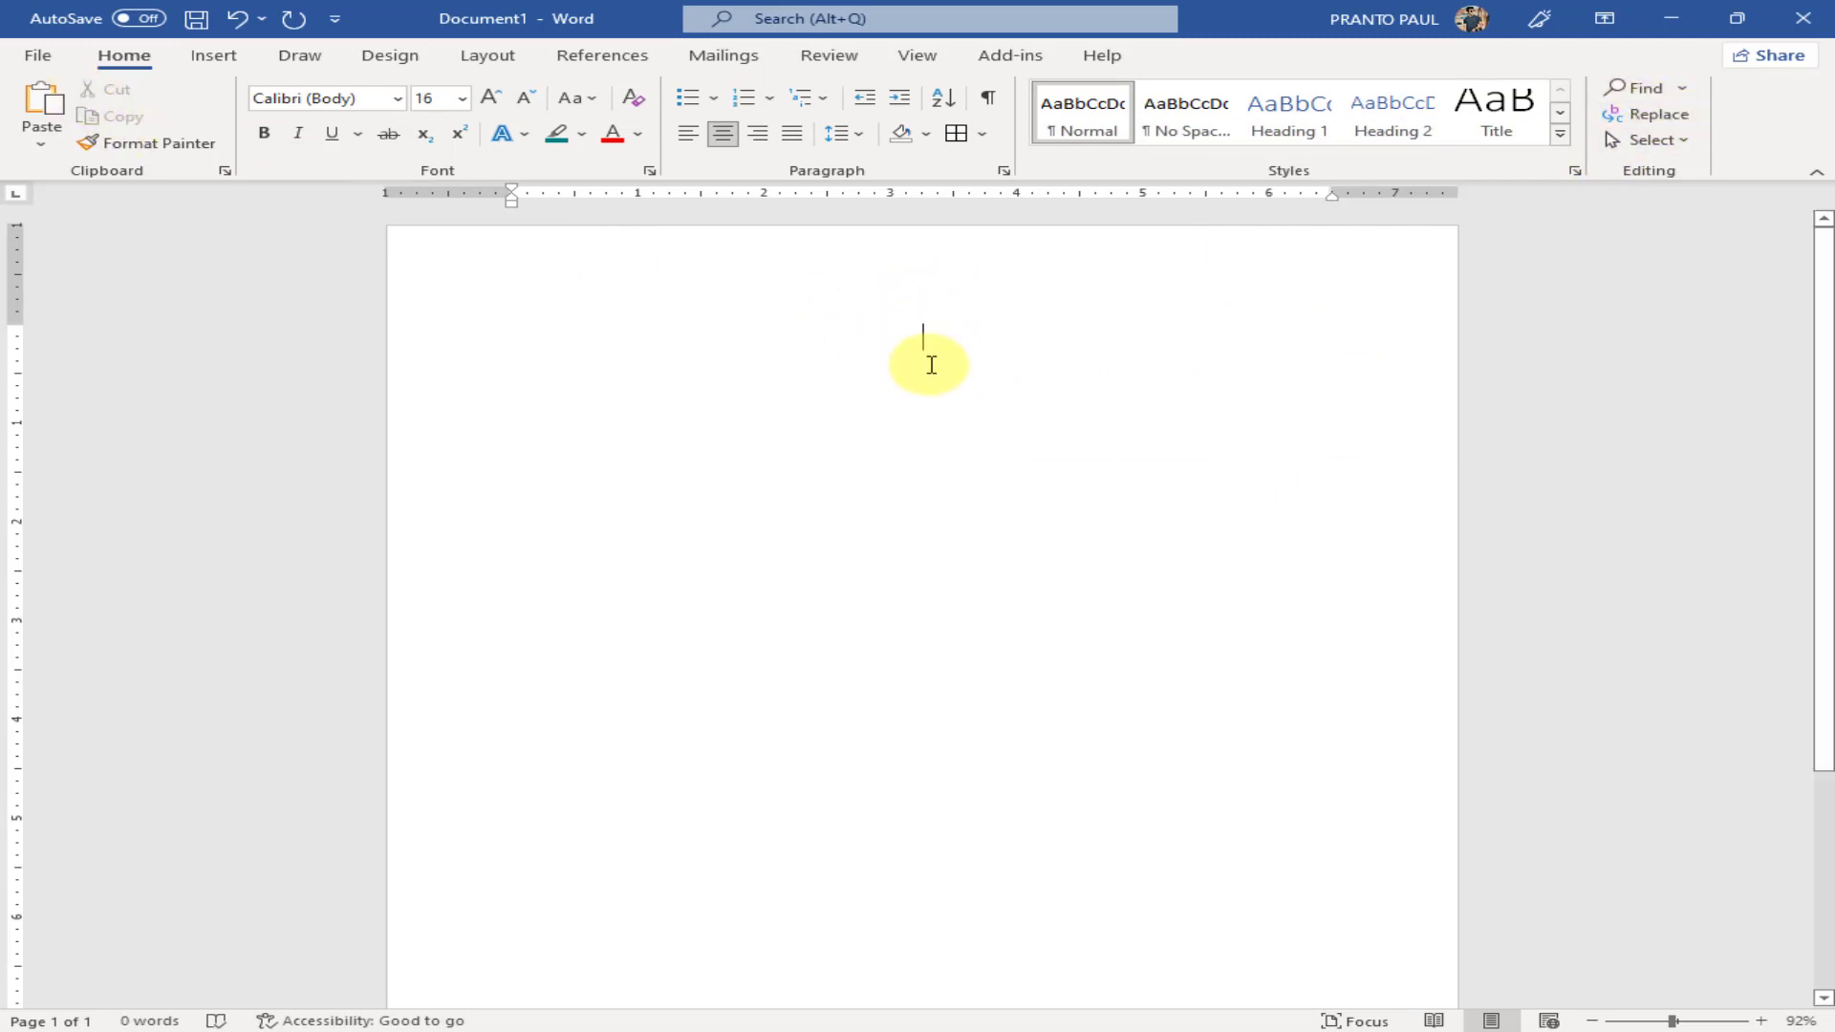
text(off)
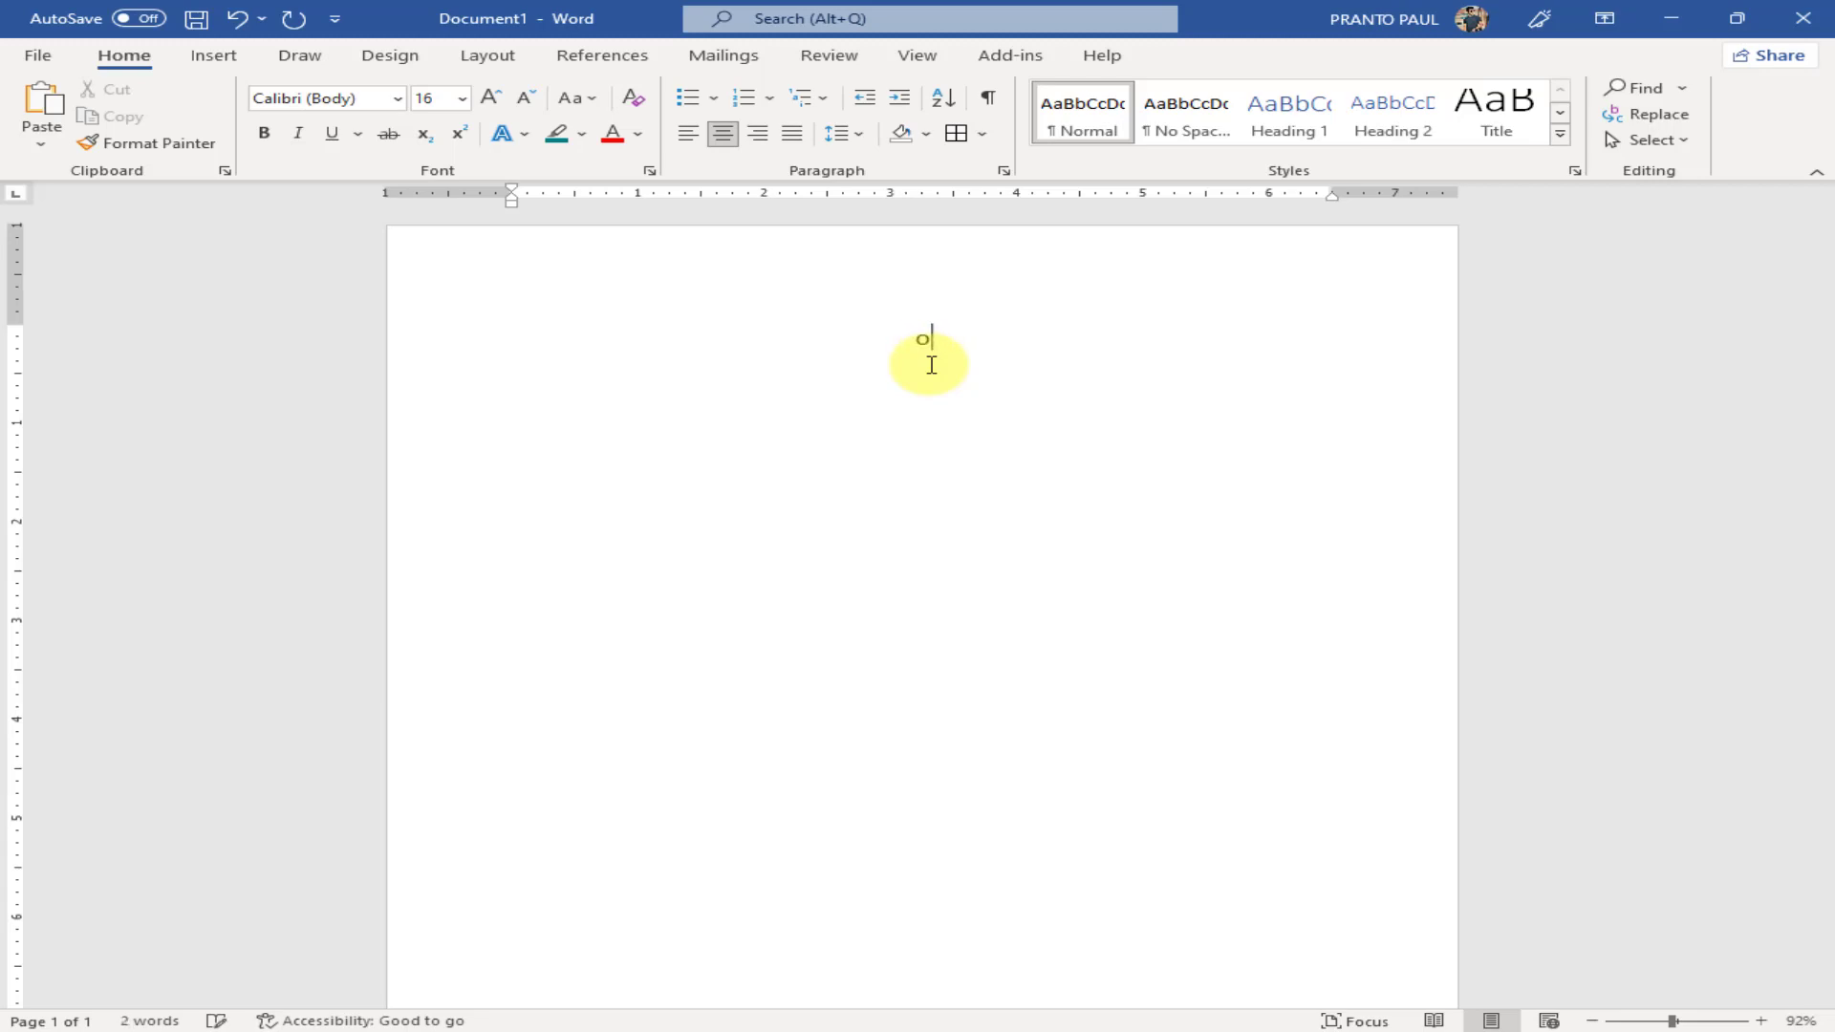
click(55, 56)
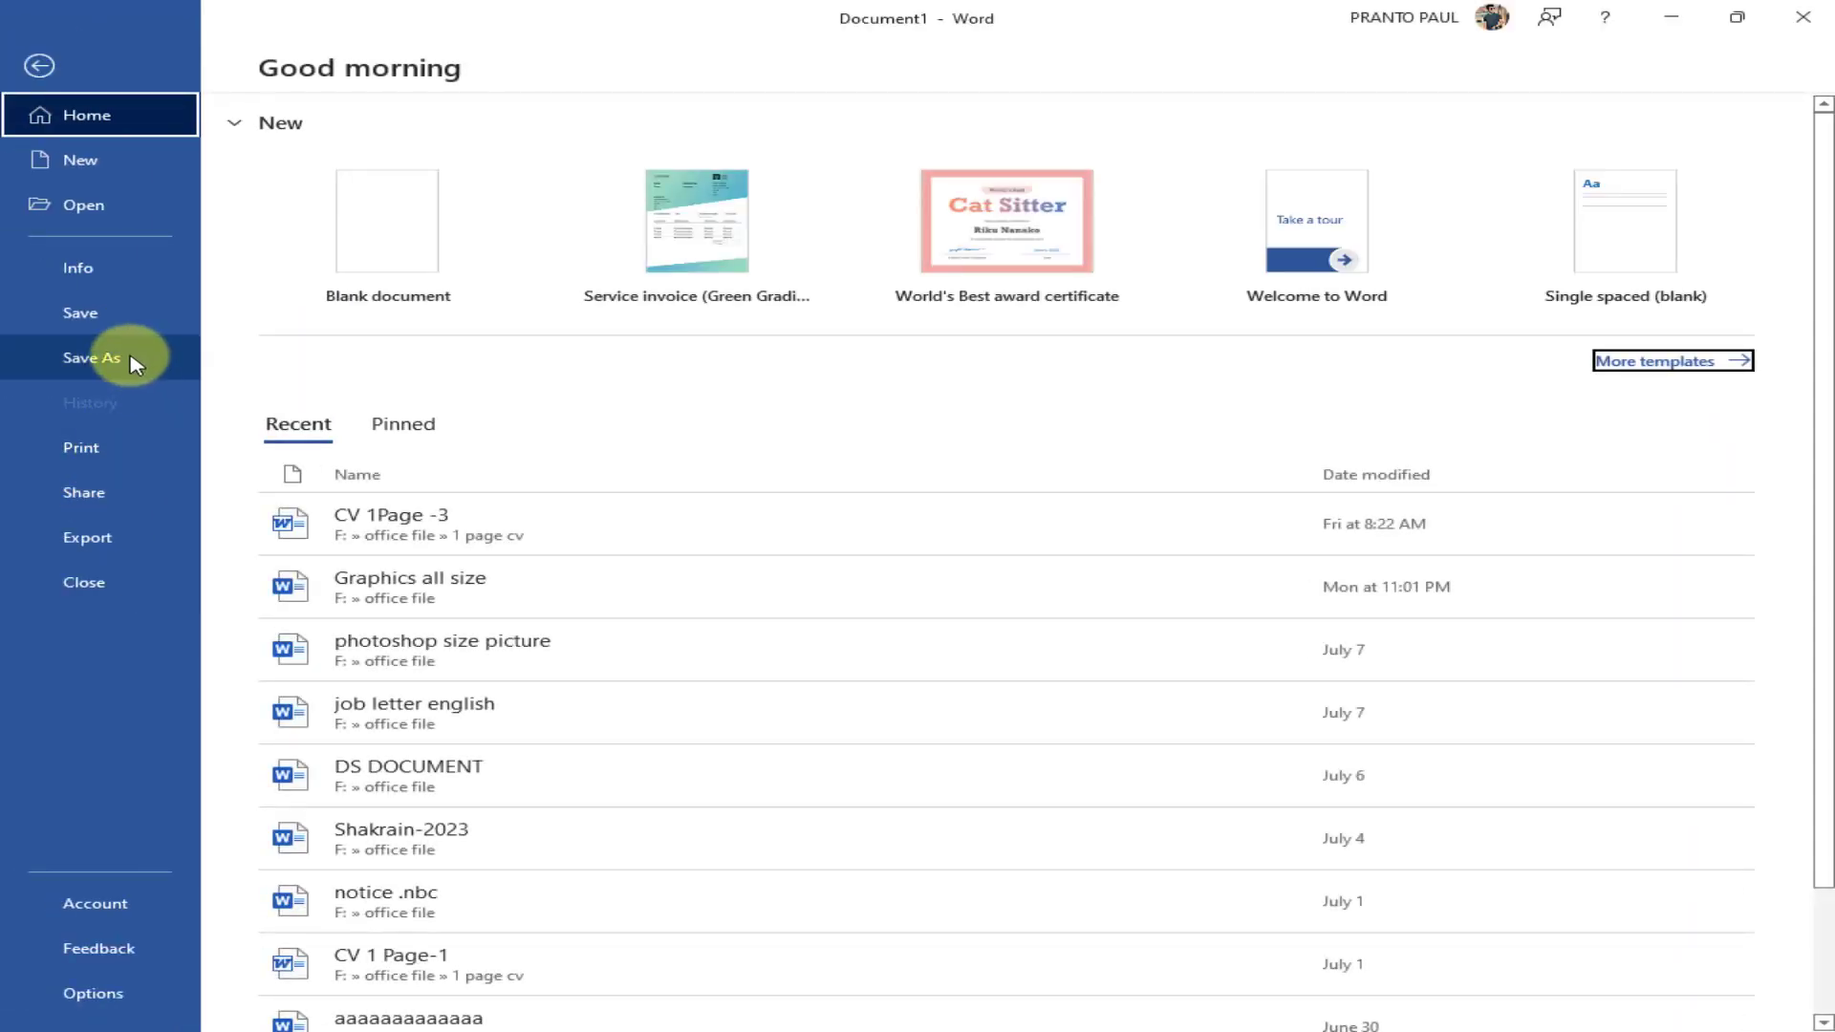
click(96, 218)
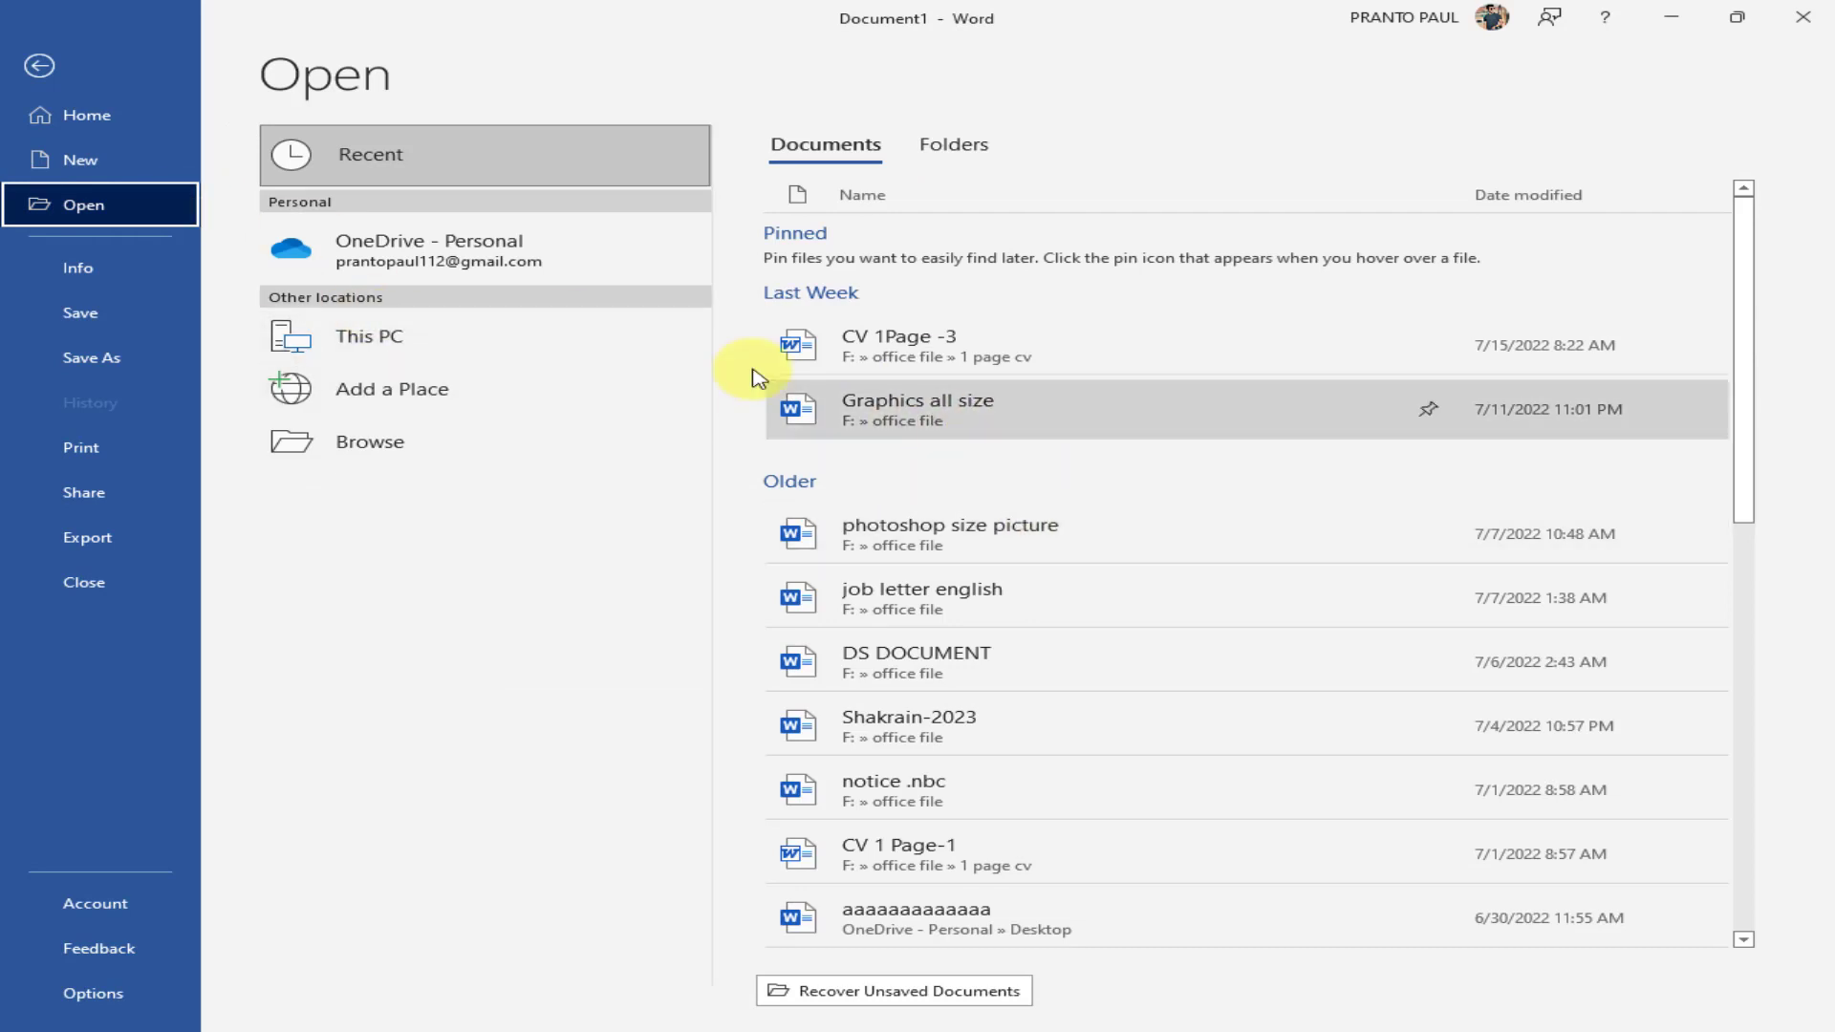
click(39, 65)
Browse this PC's soft (F:) drive for an existing document to open
click(39, 57)
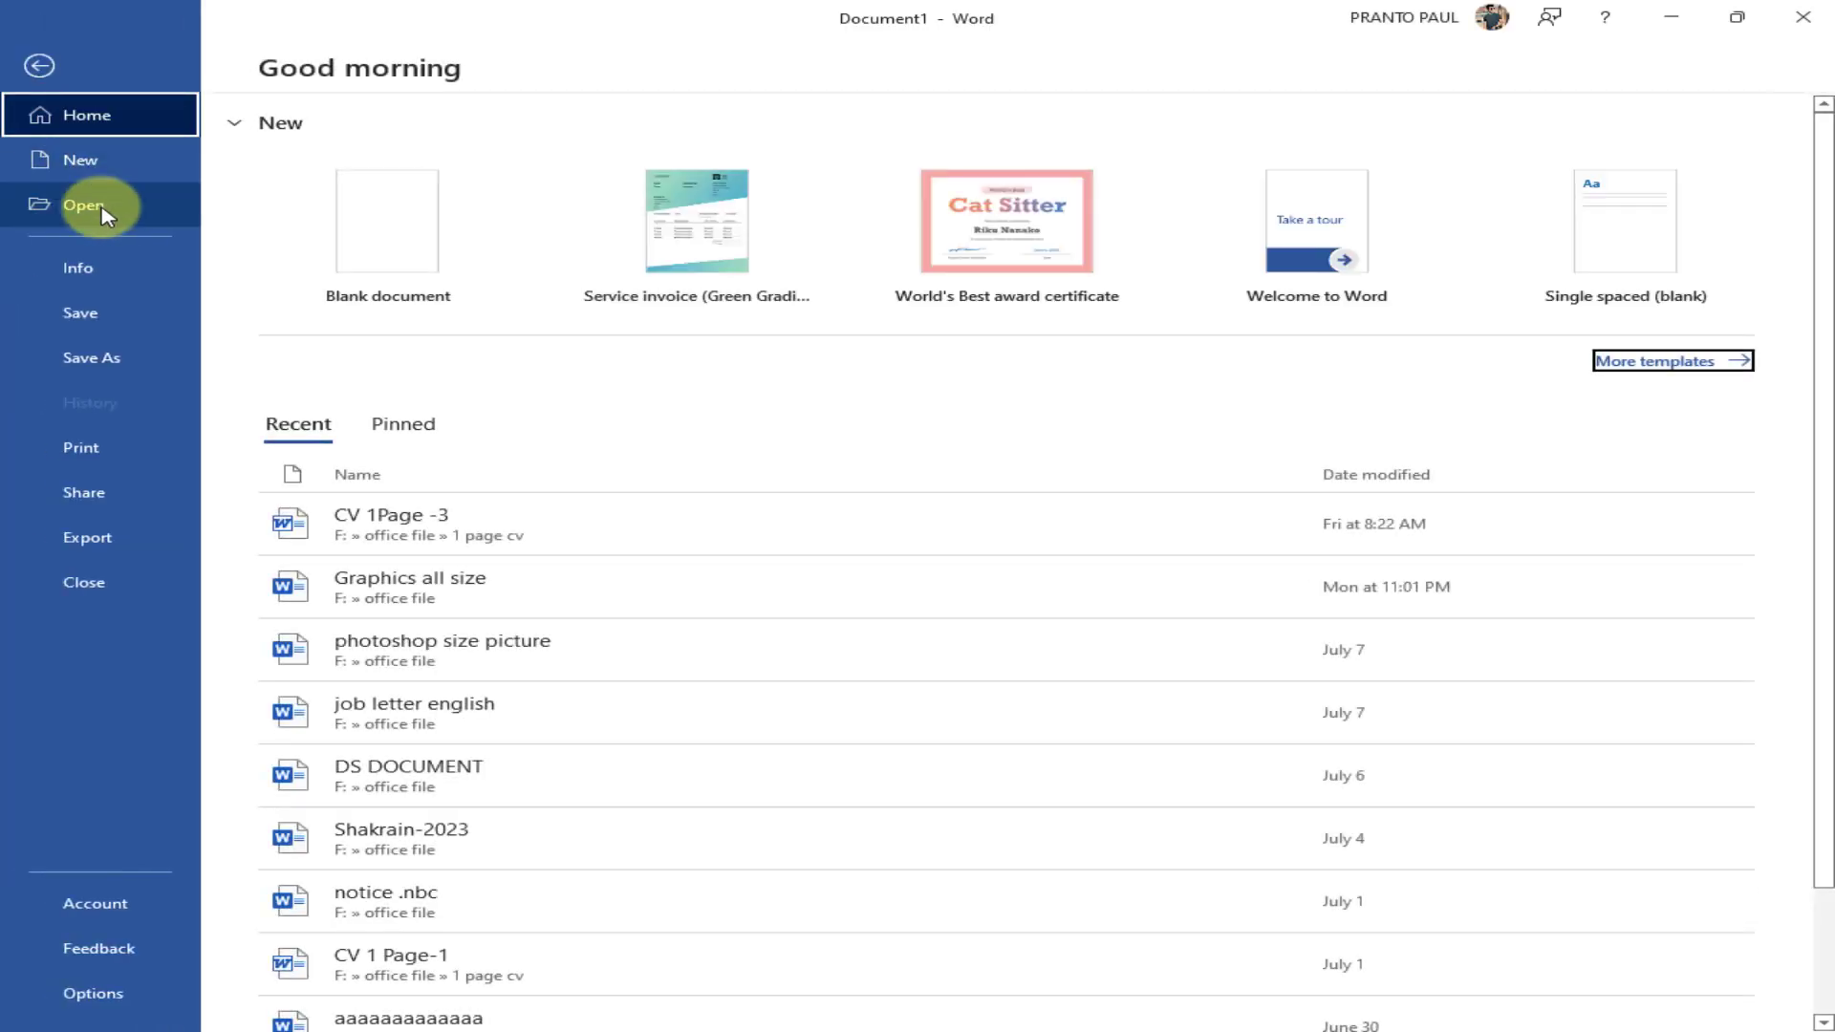
click(111, 205)
click(558, 347)
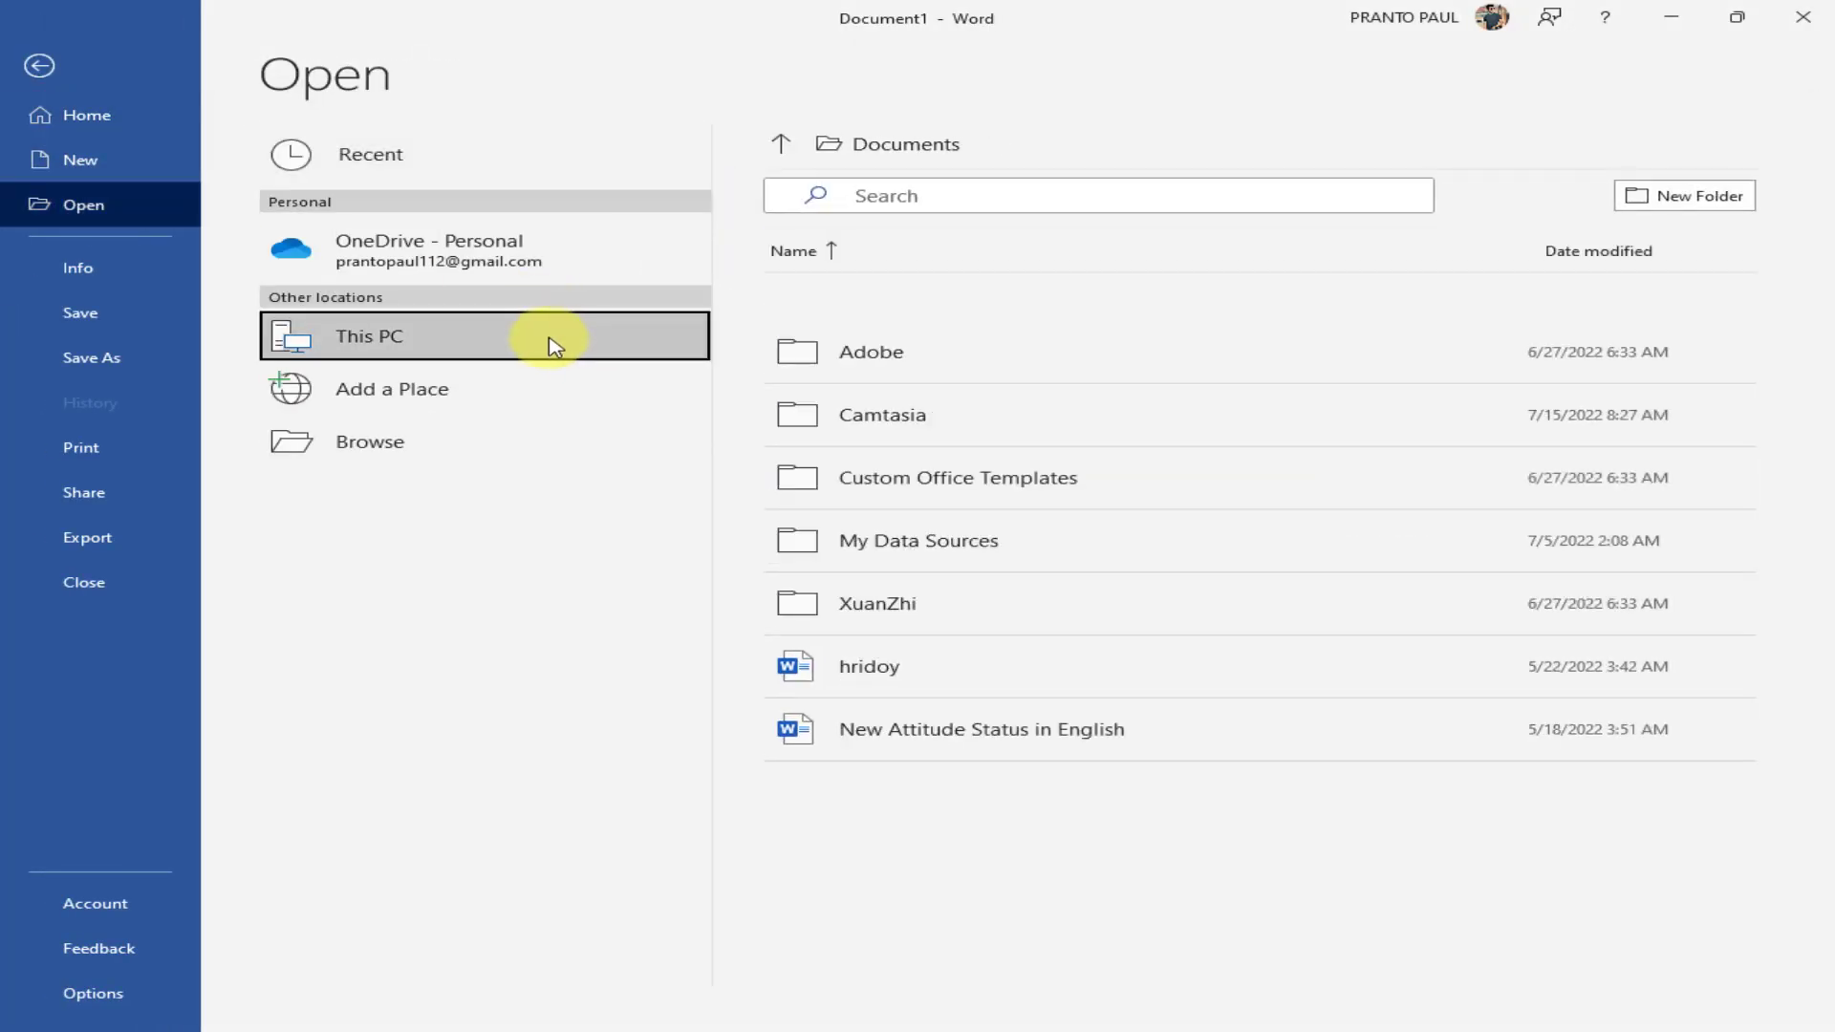
click(487, 440)
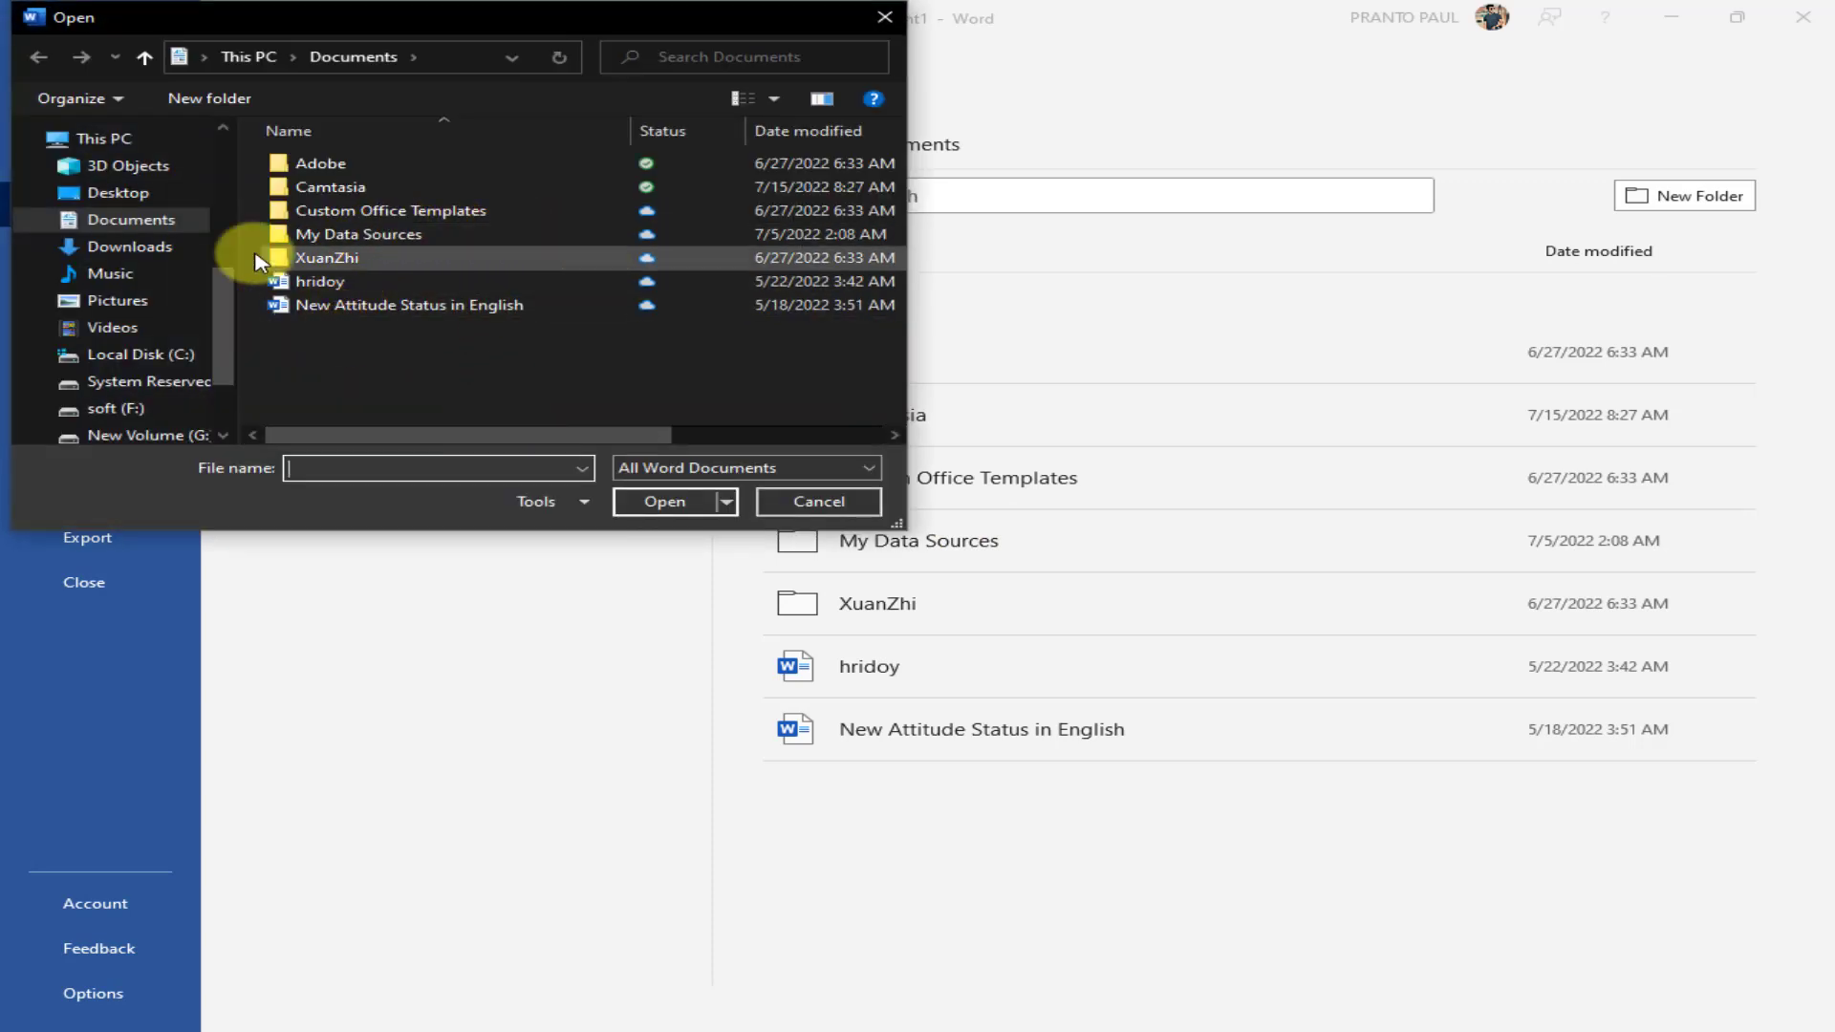
click(115, 408)
Open the "design job letter" document from the office file folder and view its body
scroll(360, 375, down, 3)
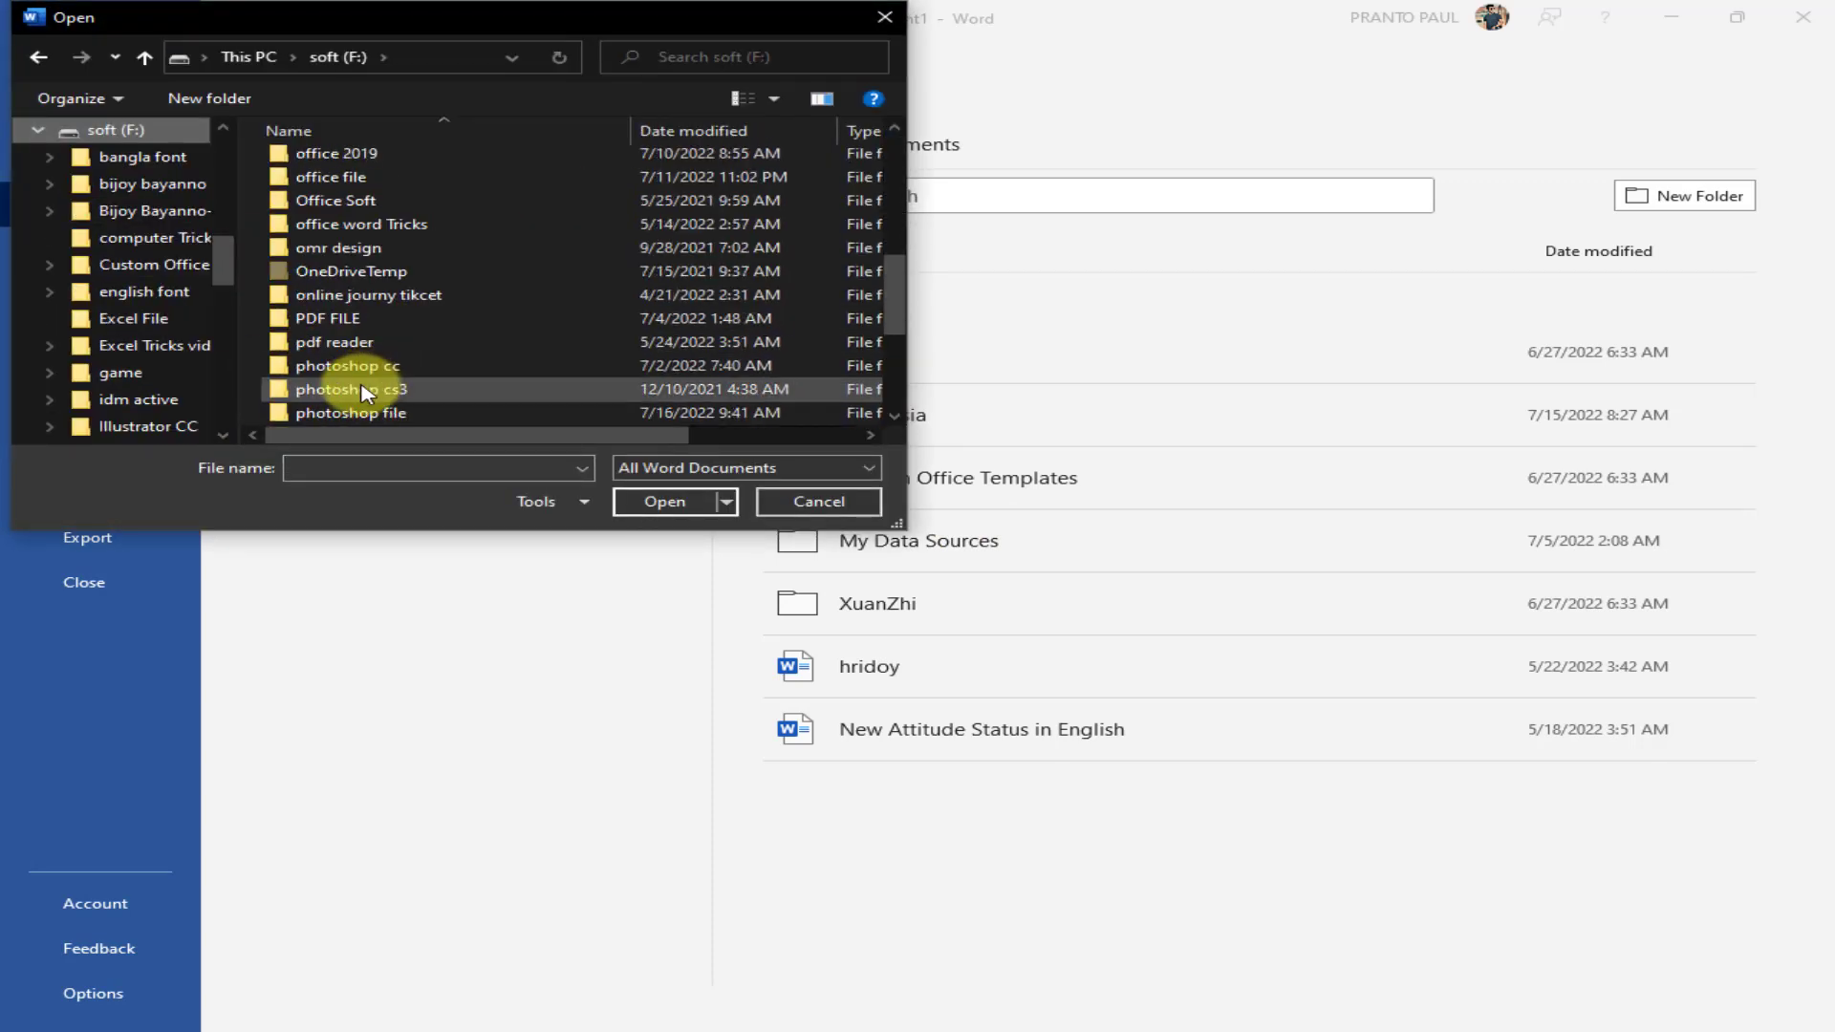
double_click(363, 311)
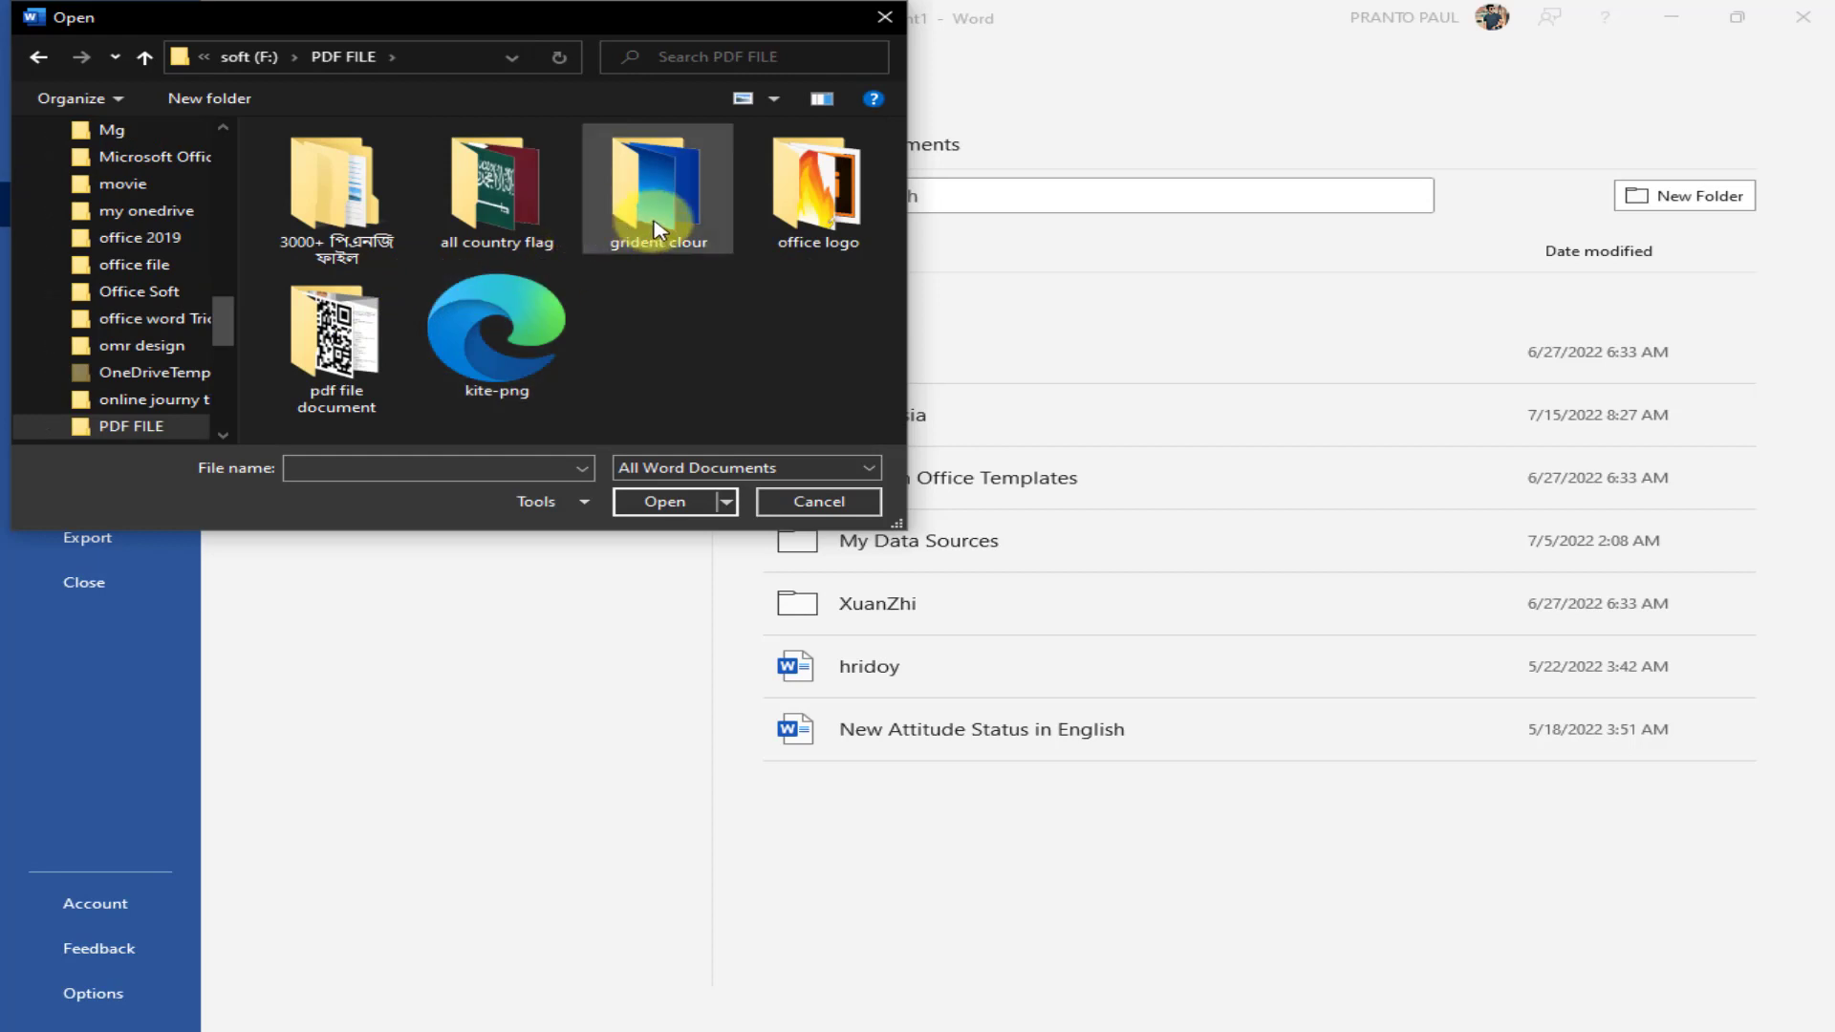
scroll(135, 331, down, 2)
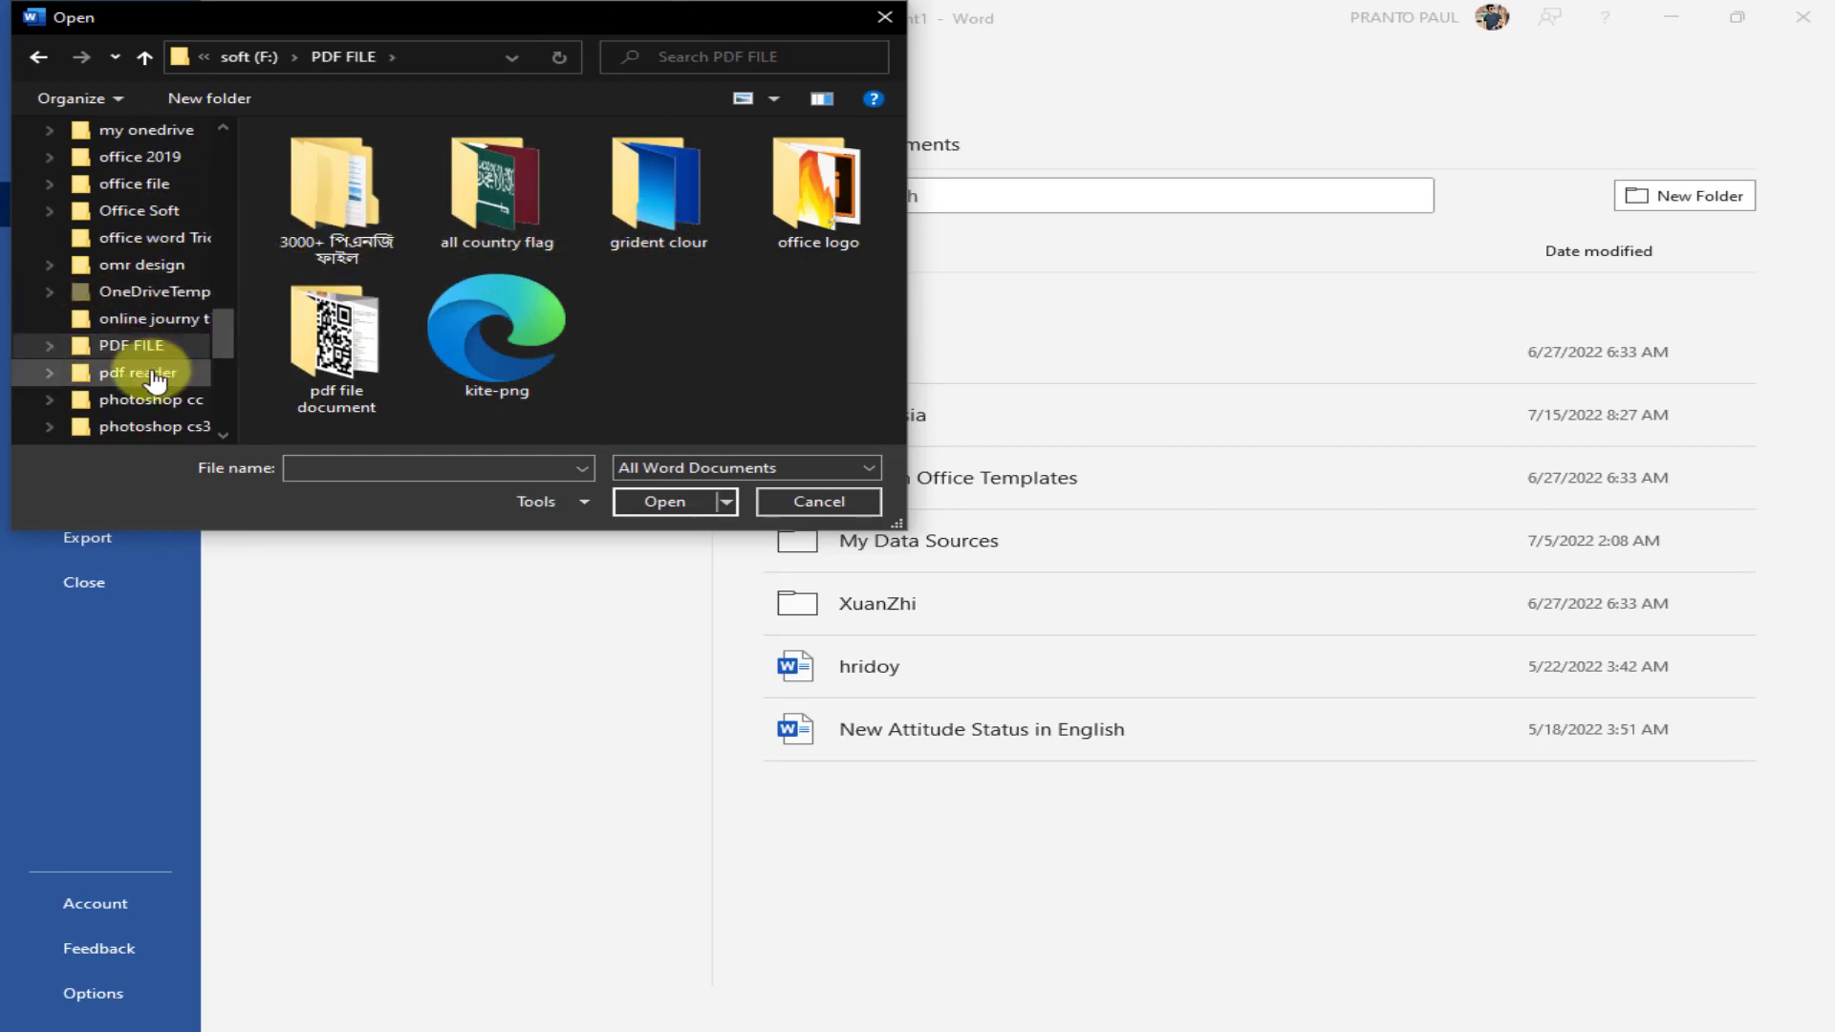
scroll(115, 383, up, 2)
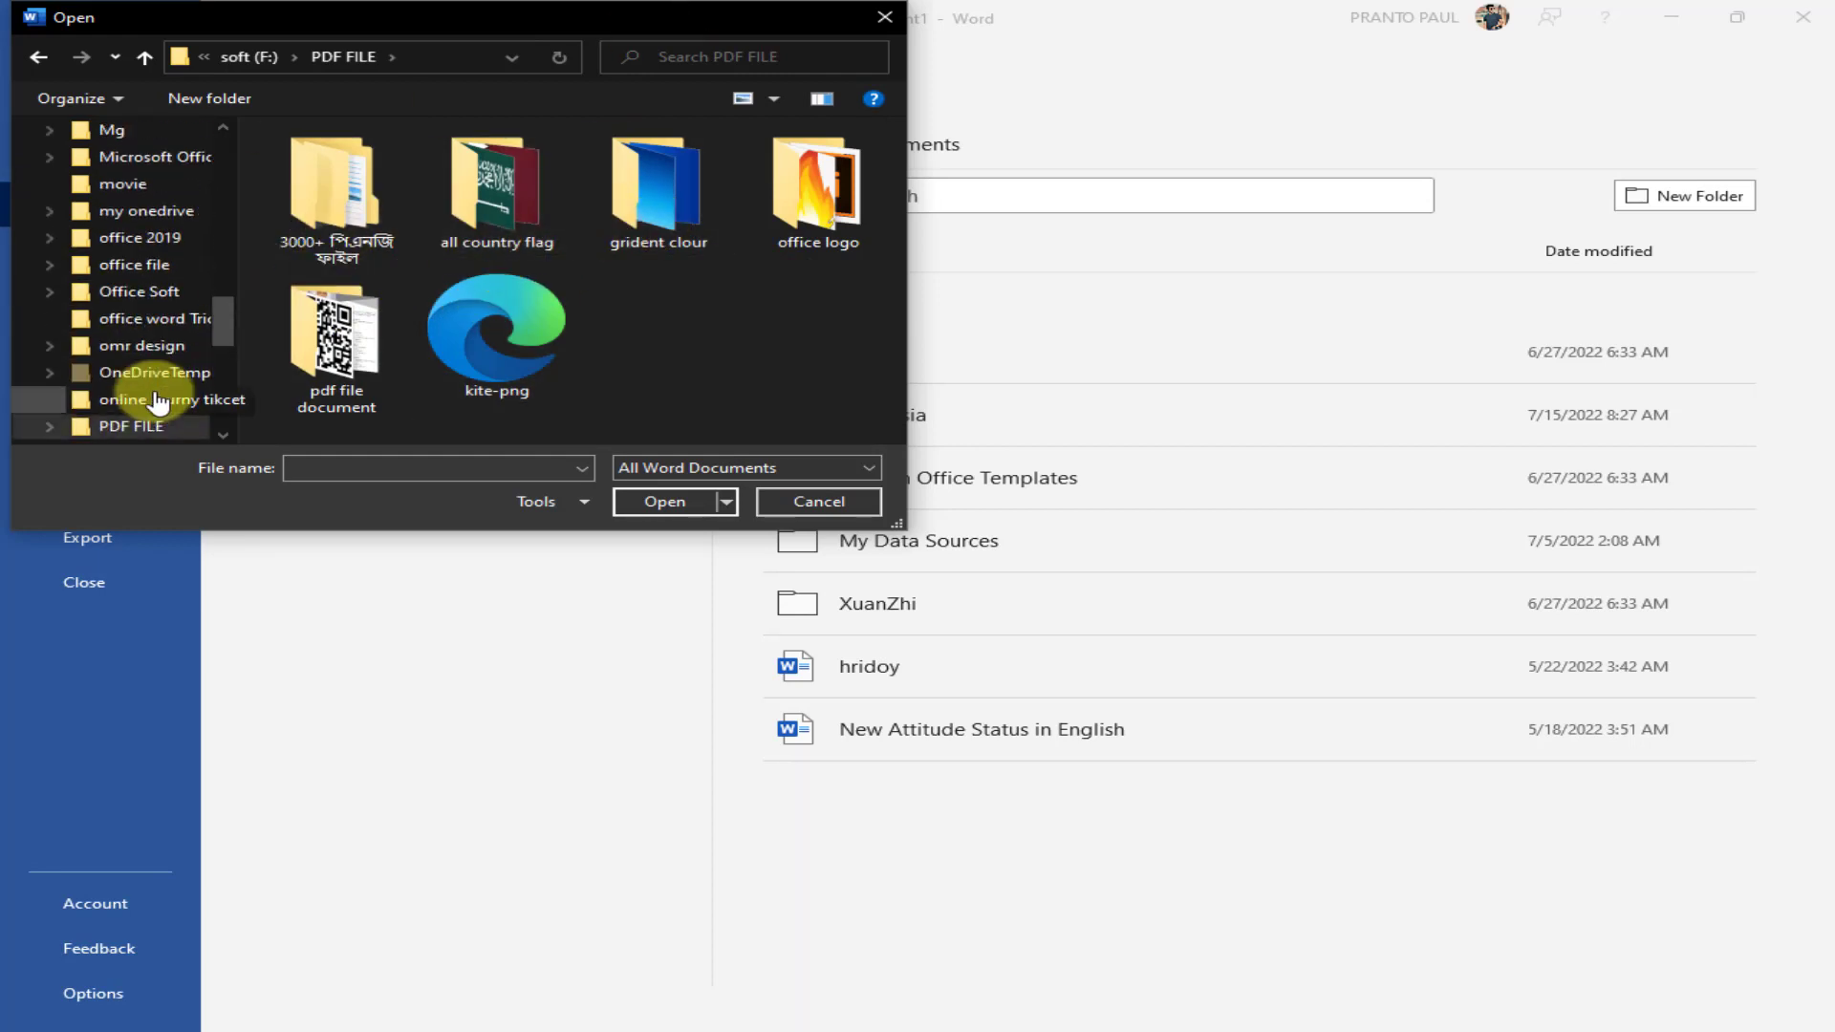
click(149, 269)
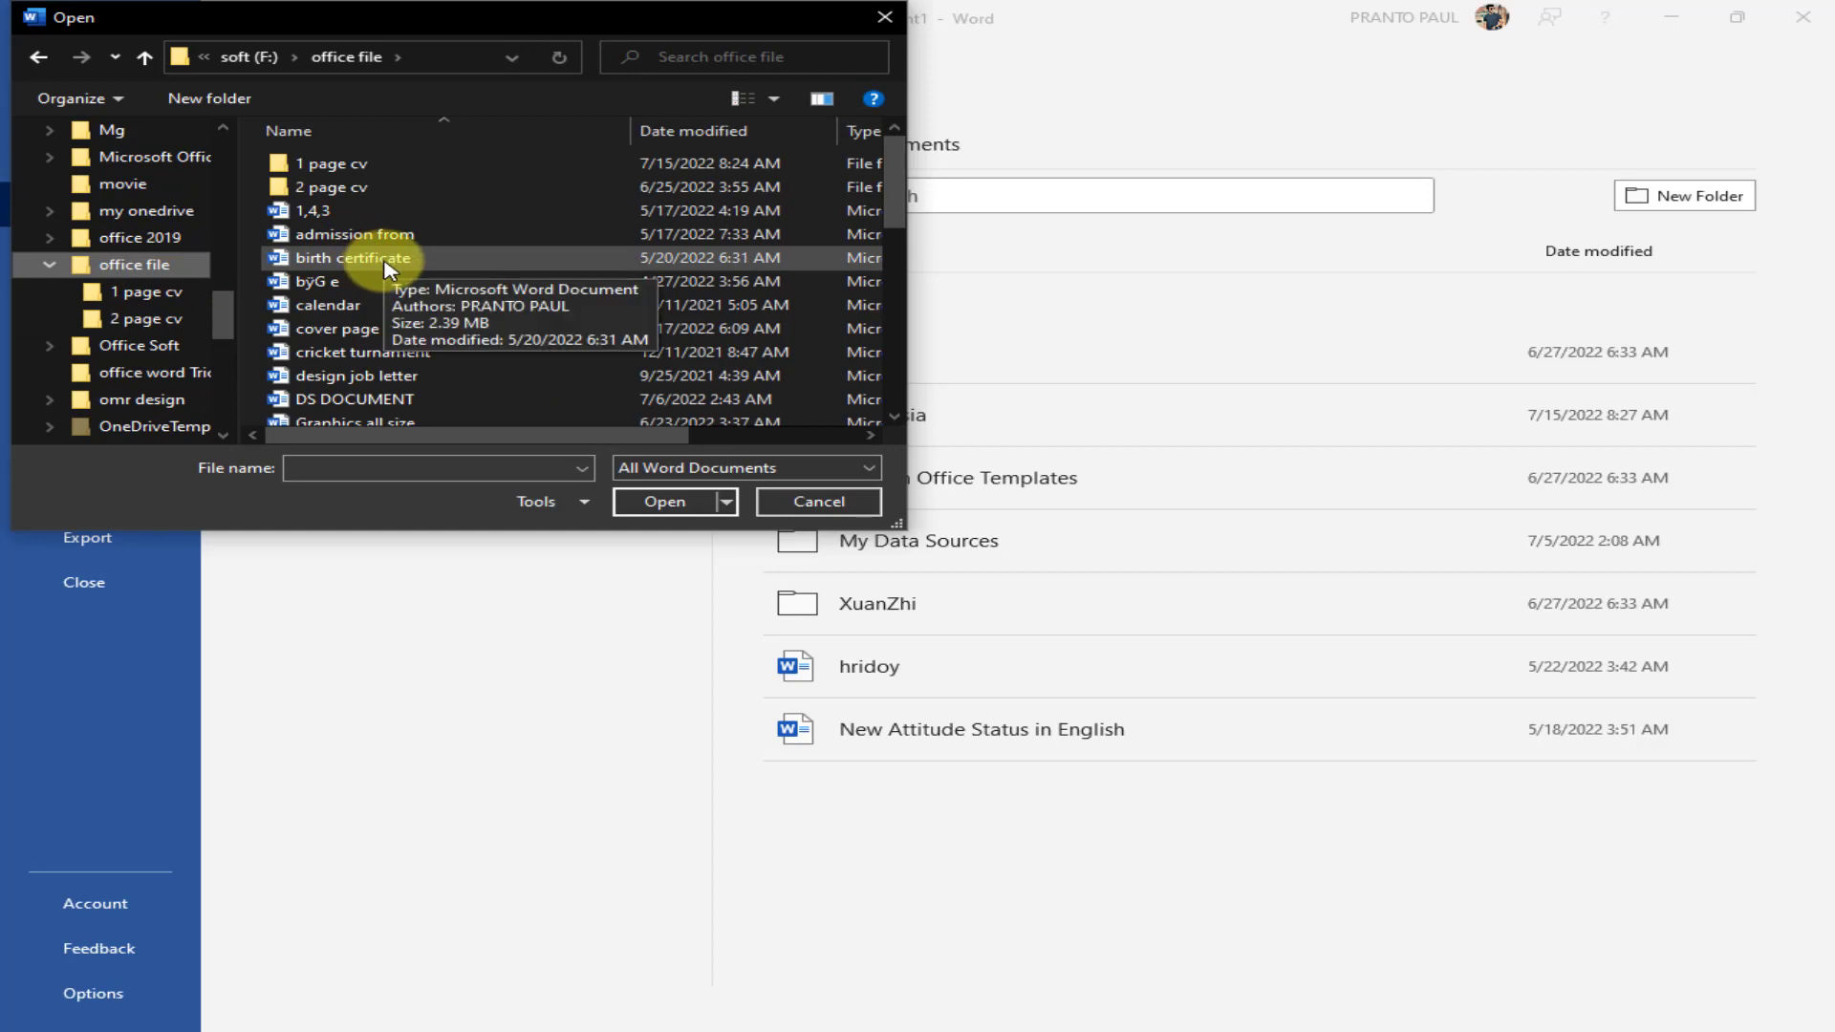
scroll(372, 267, down, 1)
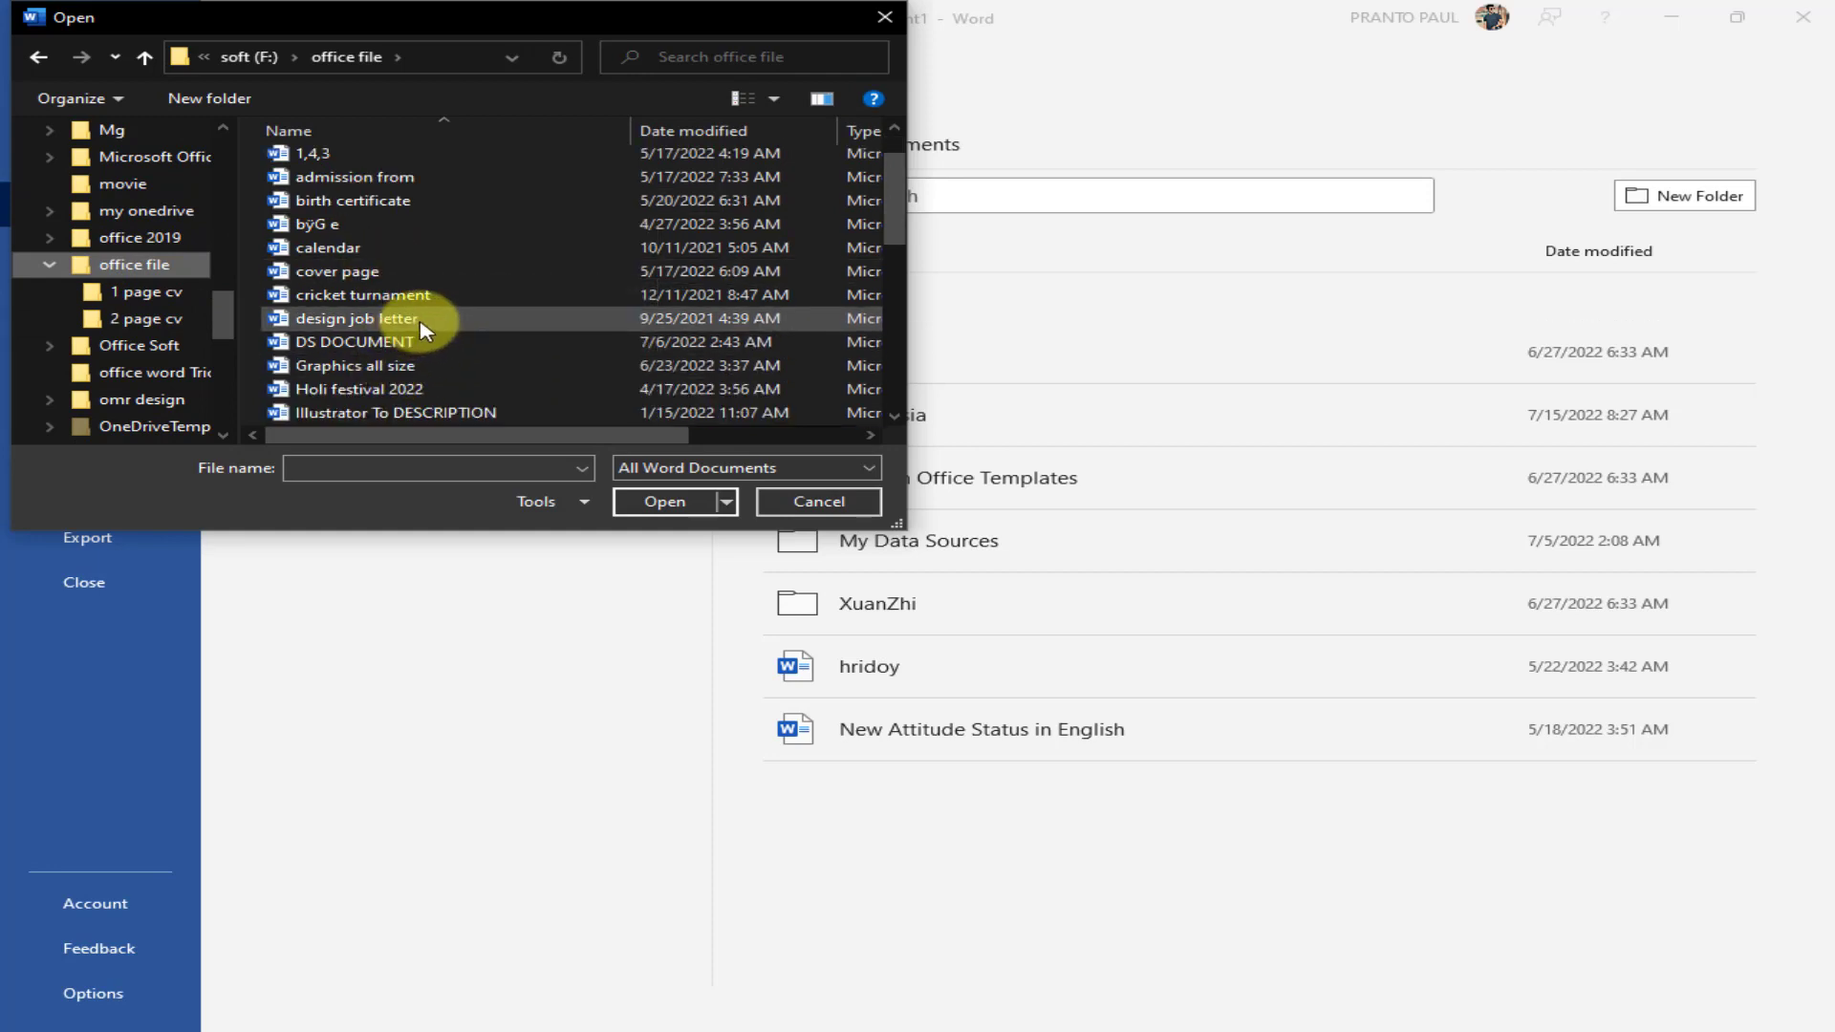
double_click(435, 327)
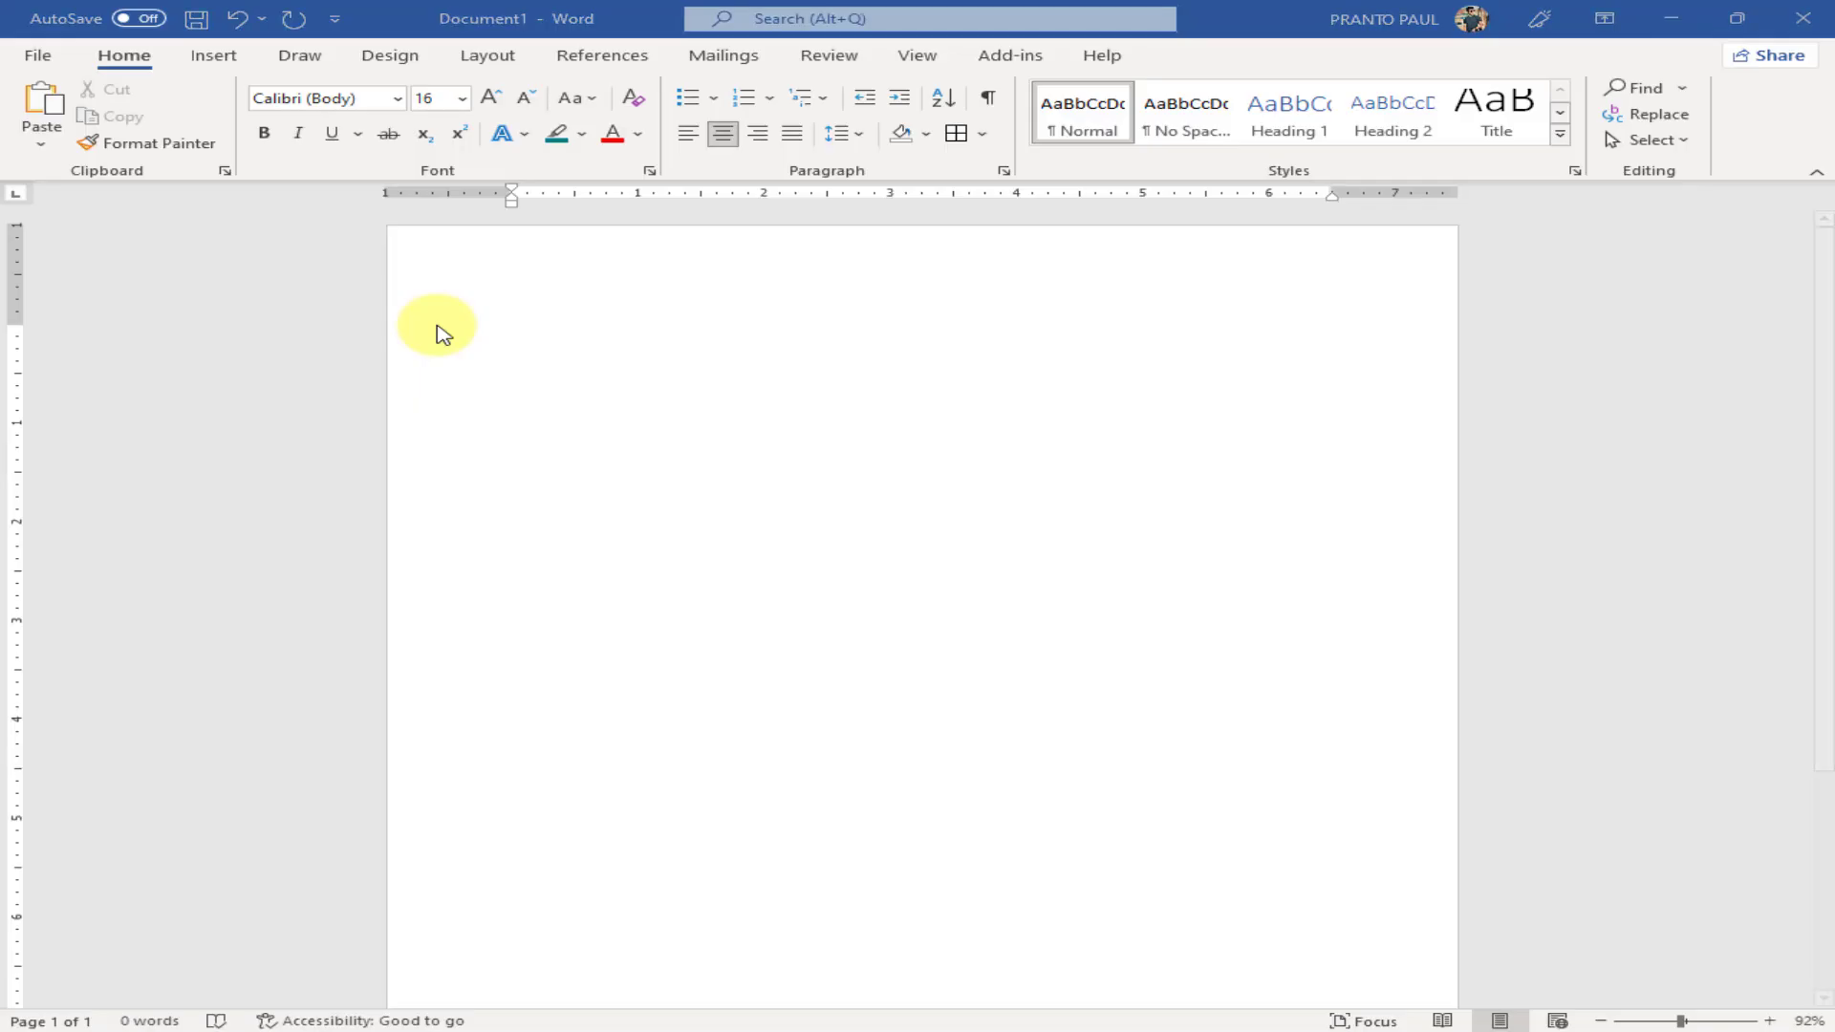
scroll(1071, 569, down, 5)
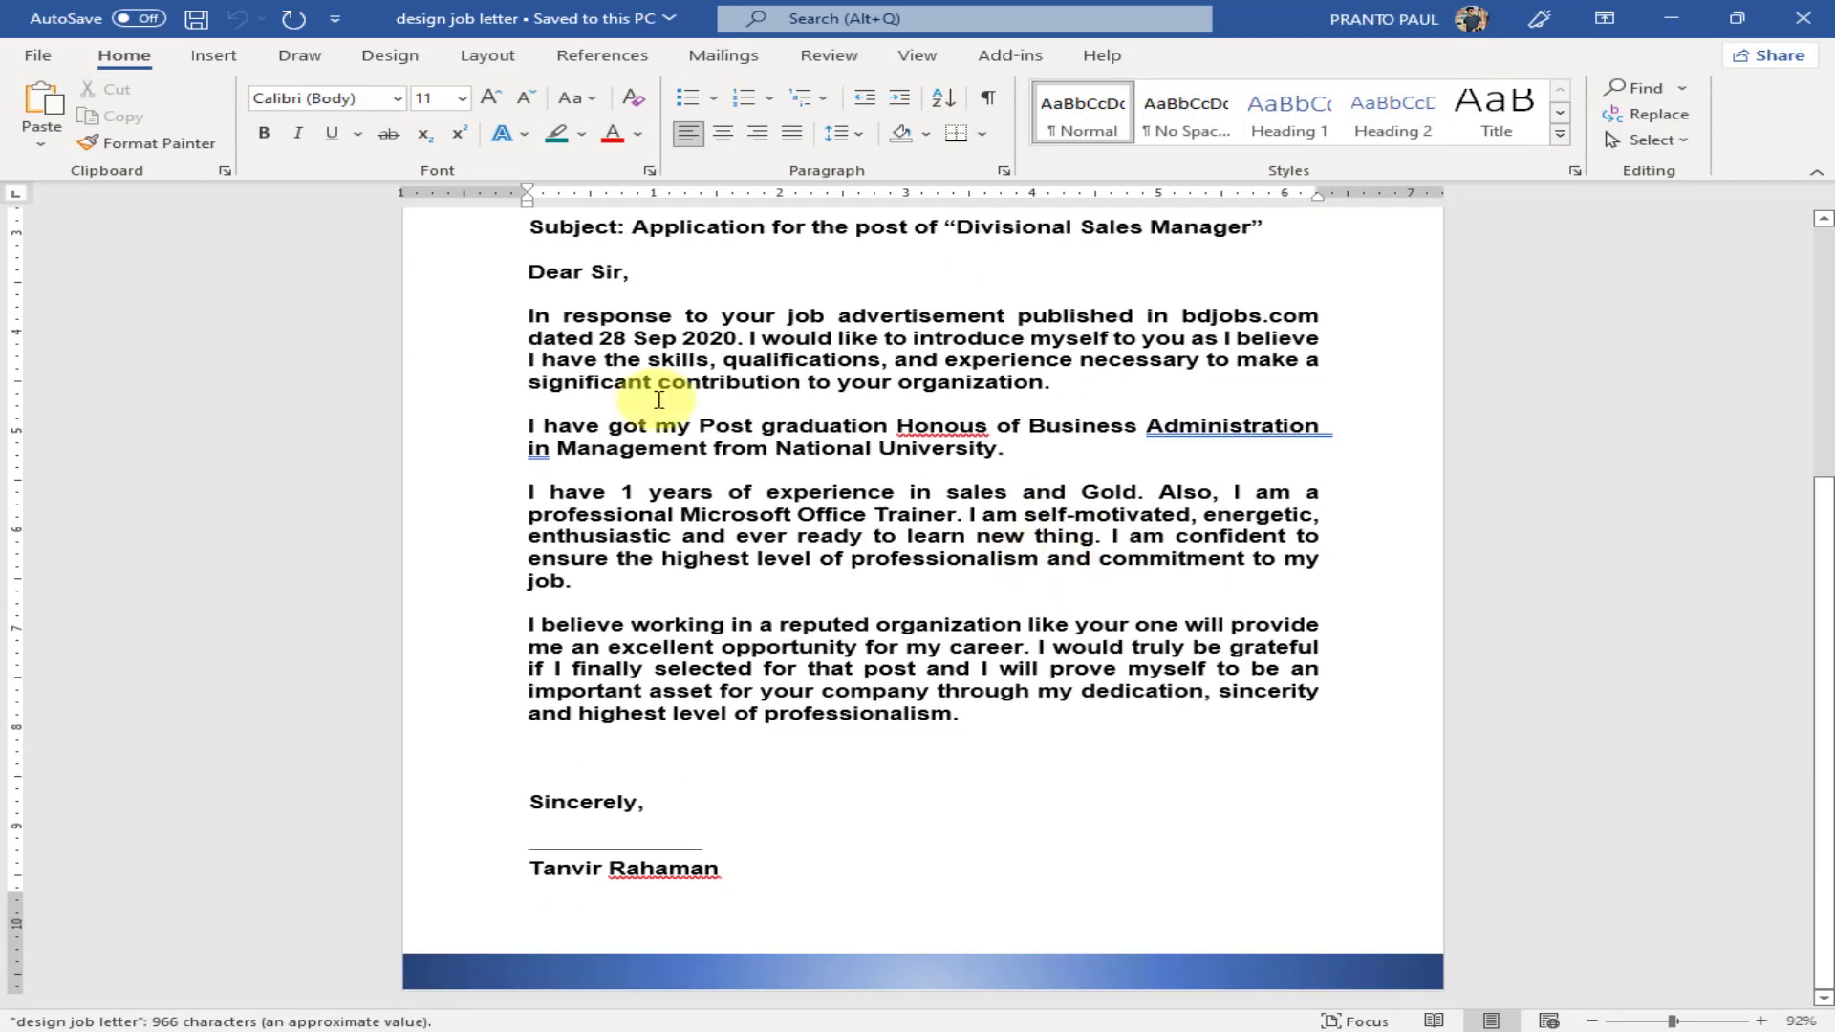
Look through the other Word documents in the office file folder on the soft (F:) drive, and return to the letter
click(34, 55)
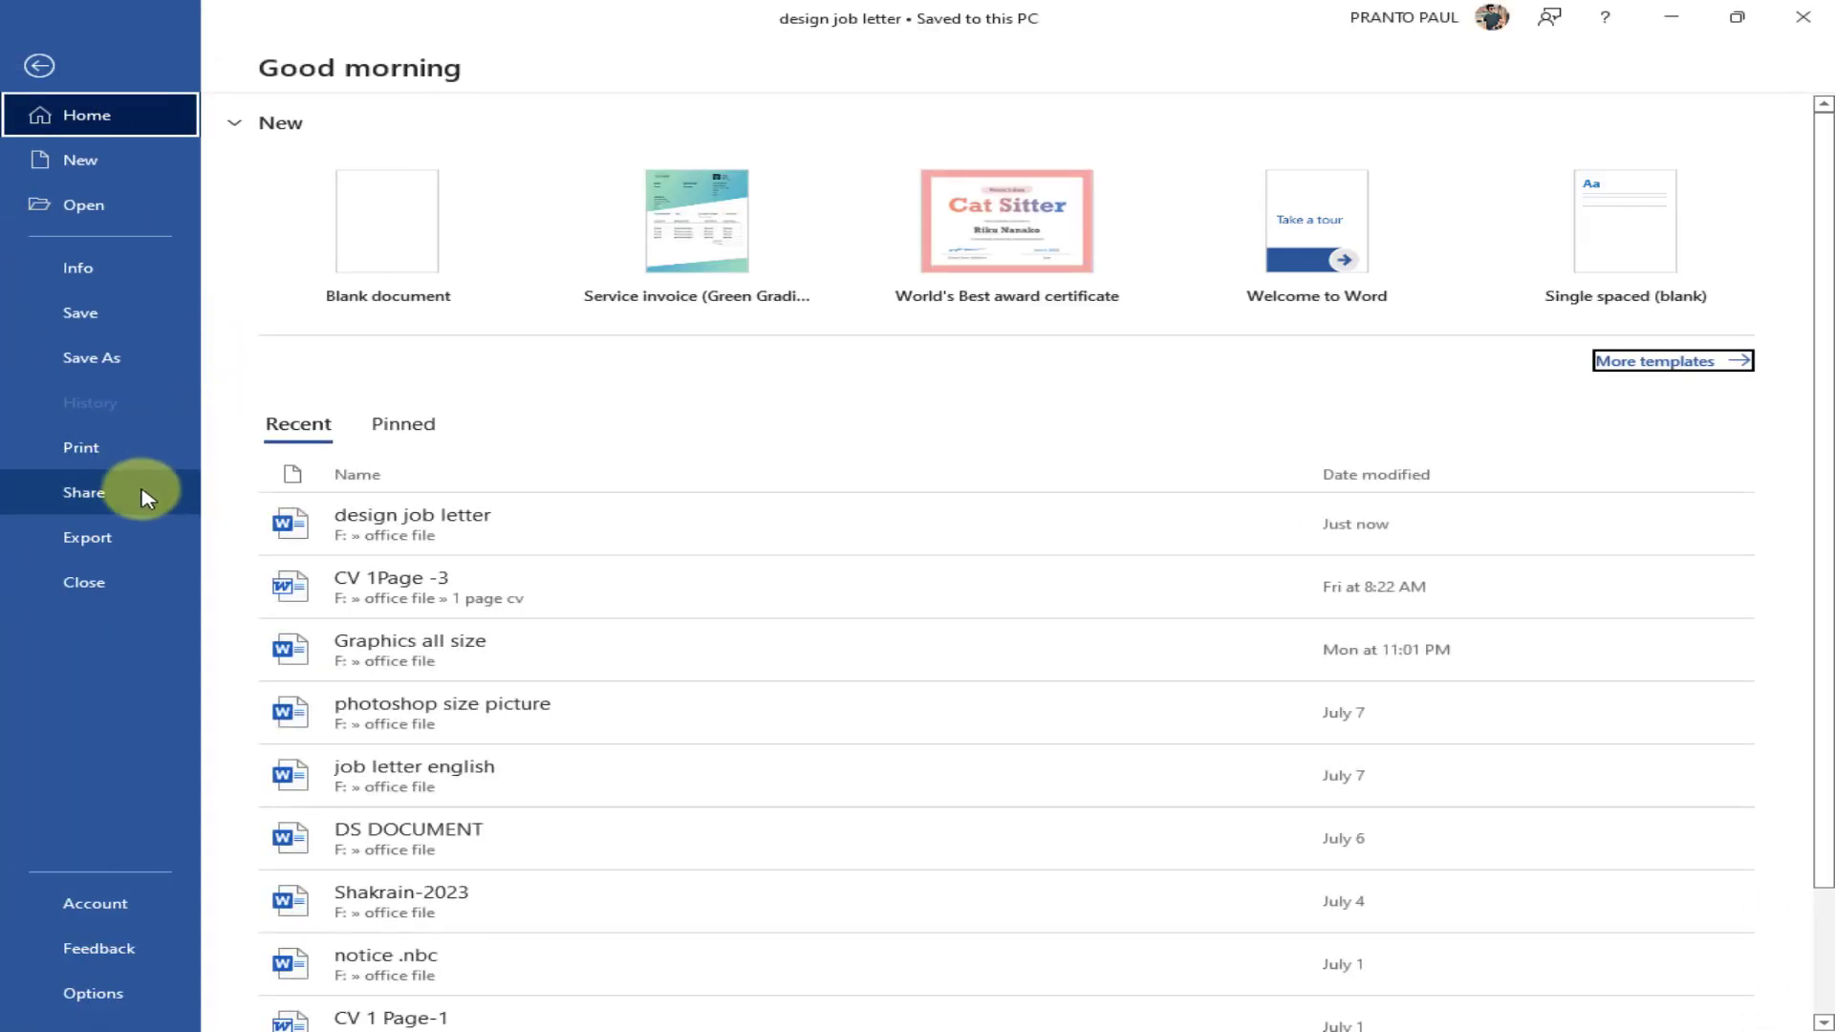
click(119, 201)
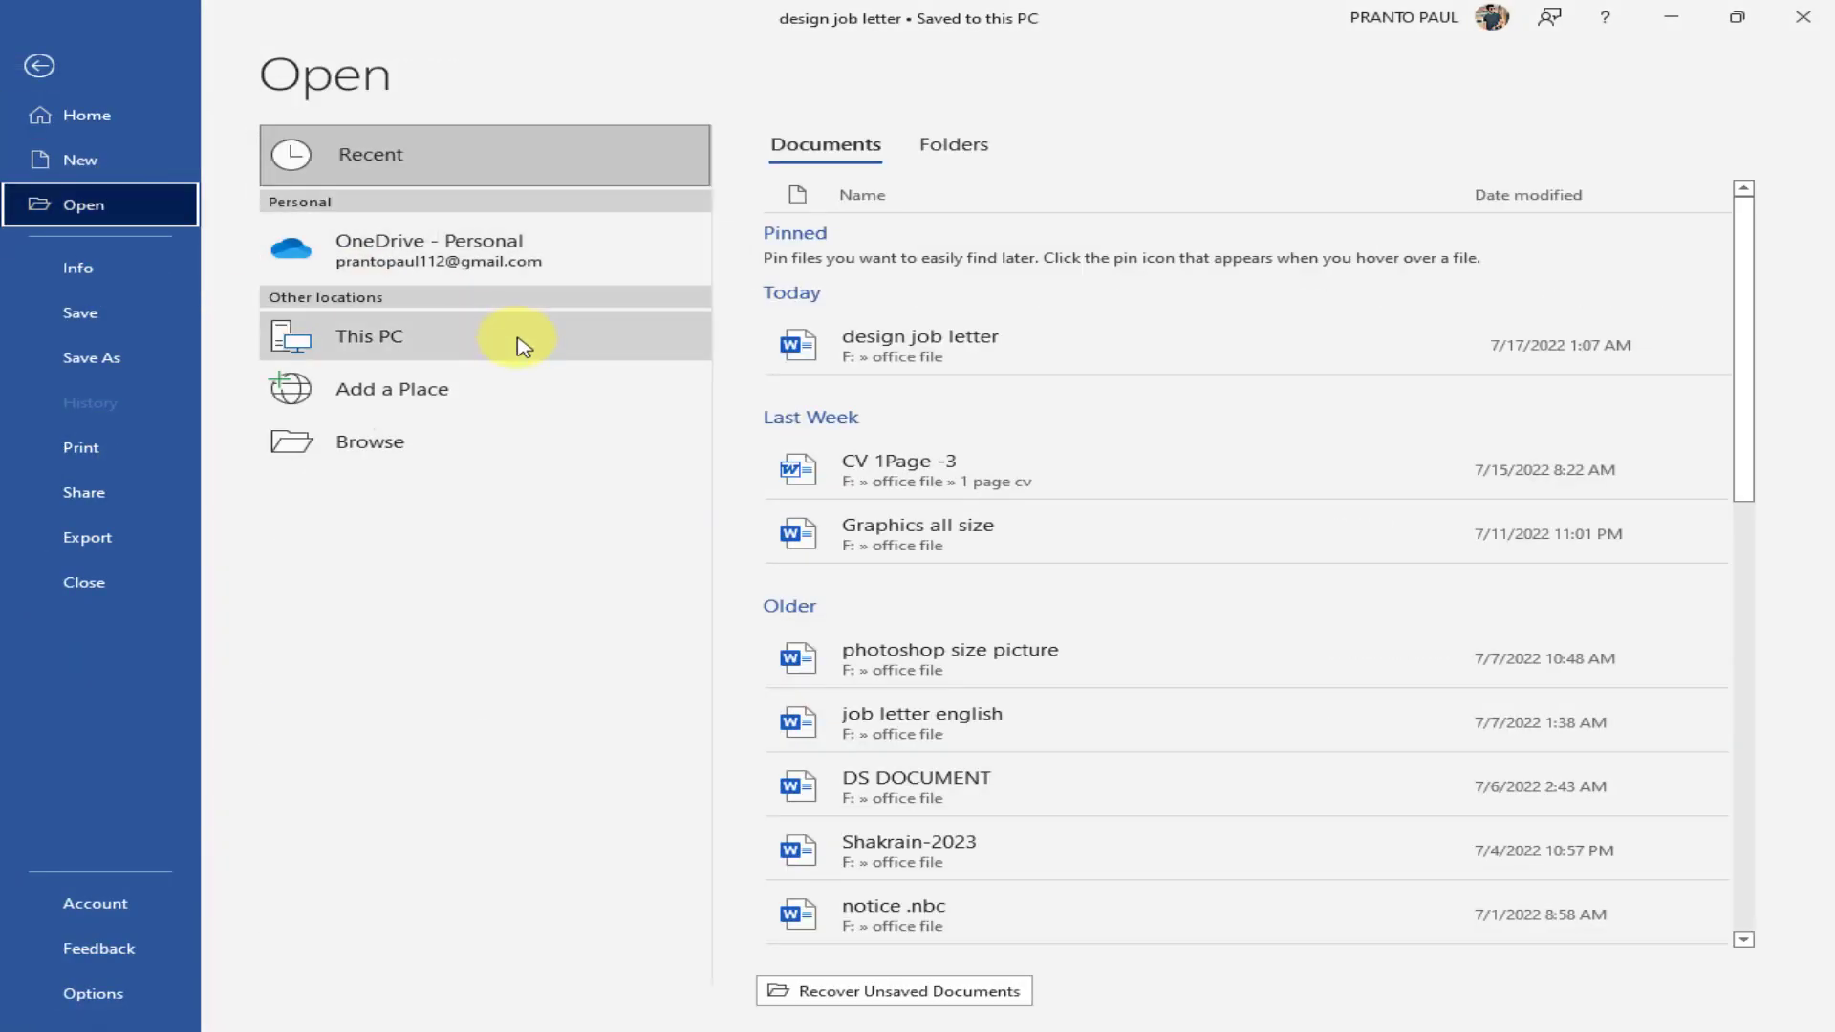
click(438, 439)
scroll(421, 297, down, 2)
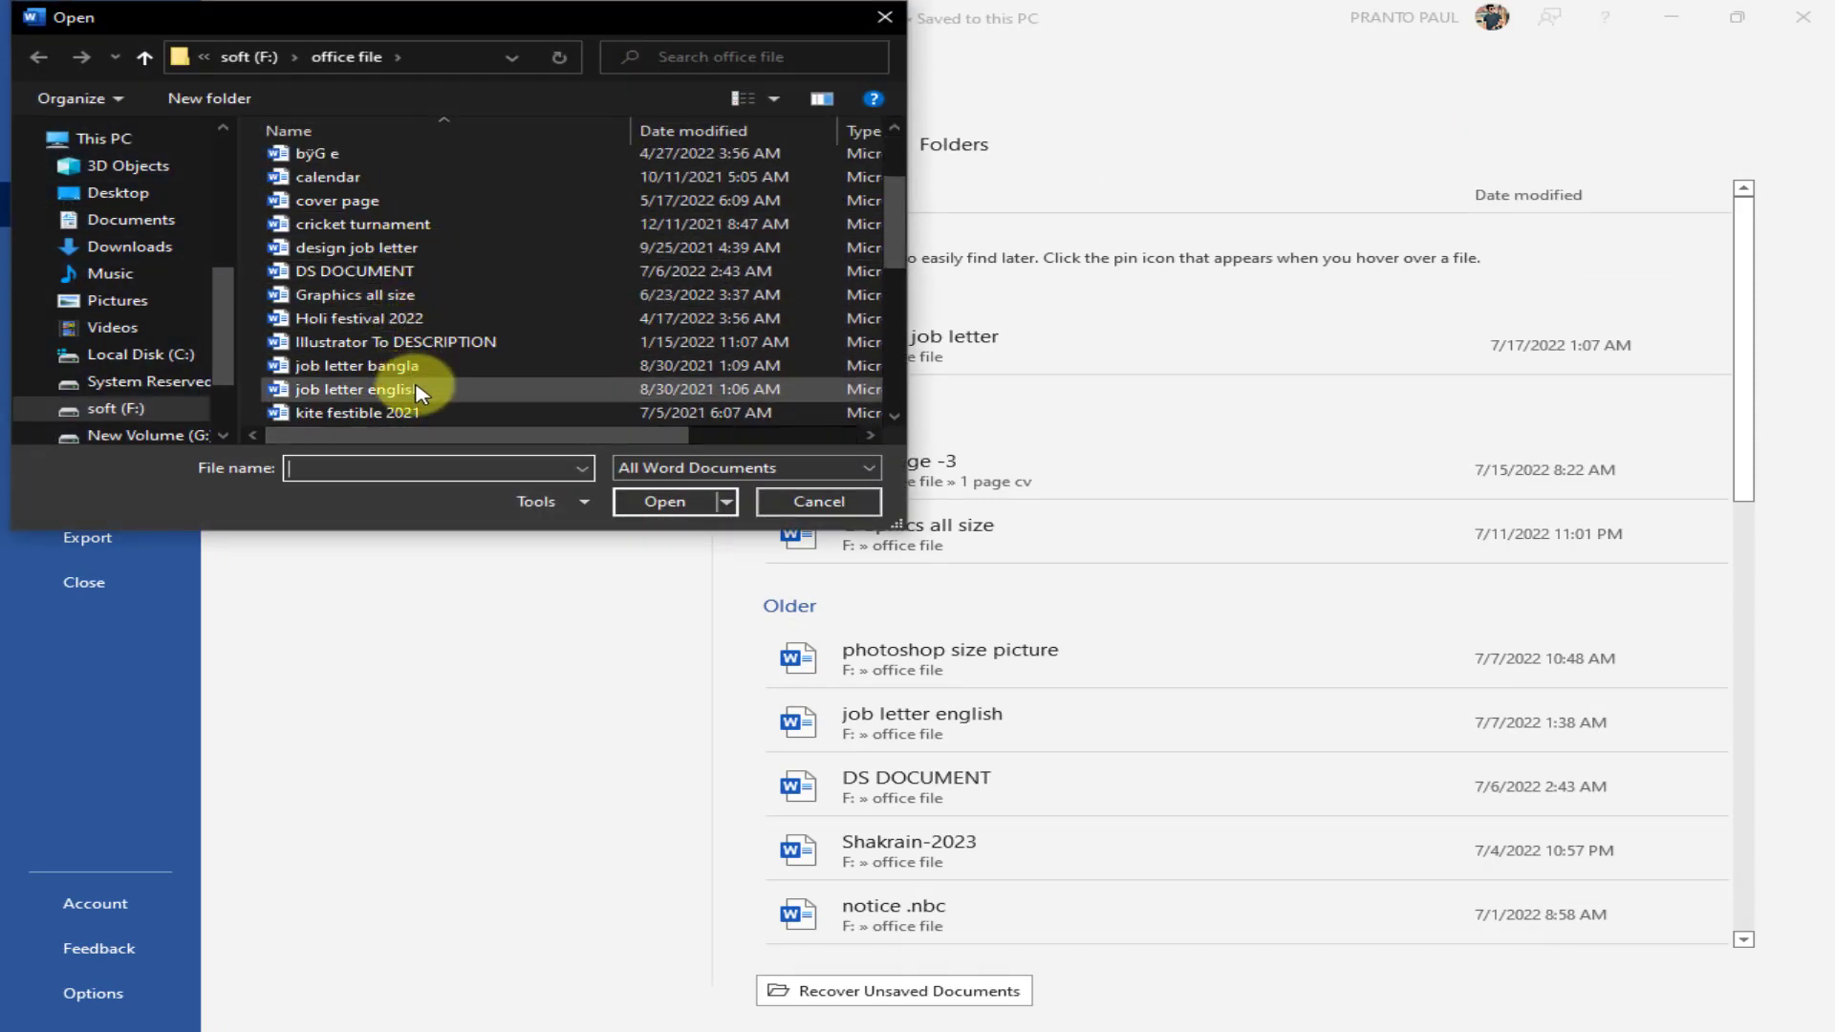
scroll(427, 401, down, 5)
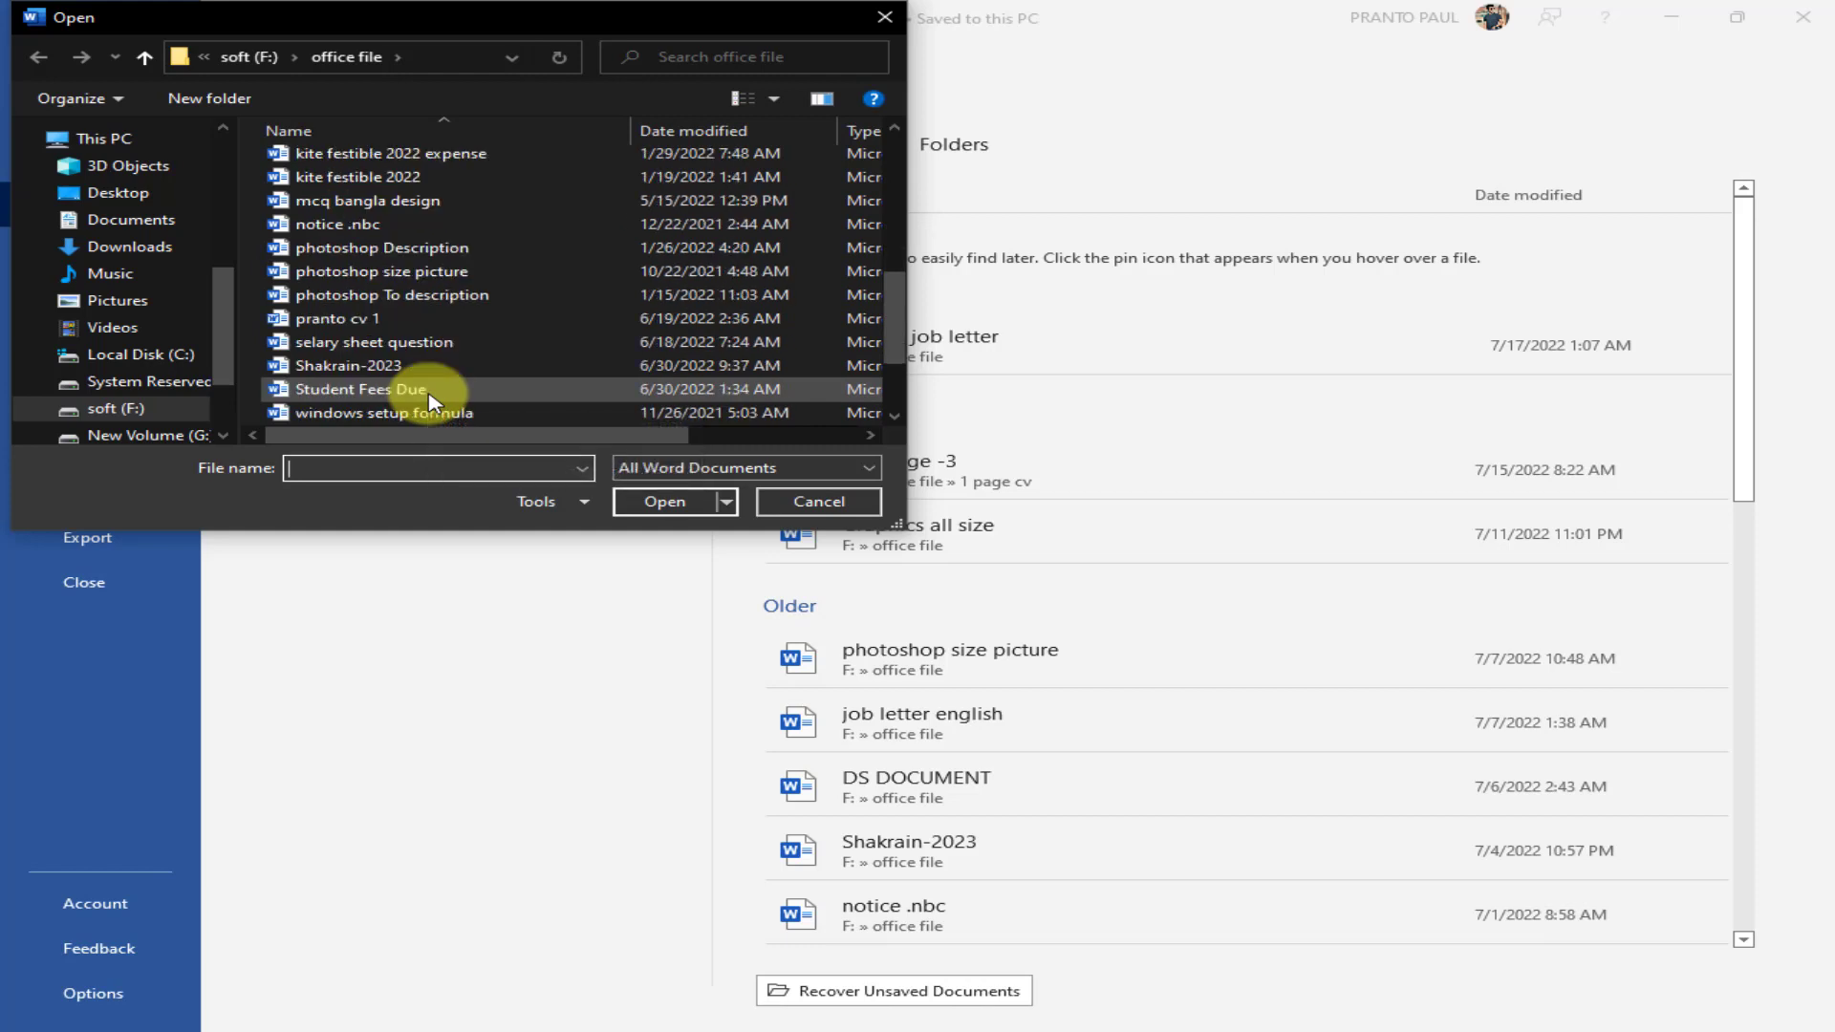
scroll(427, 401, down, 1)
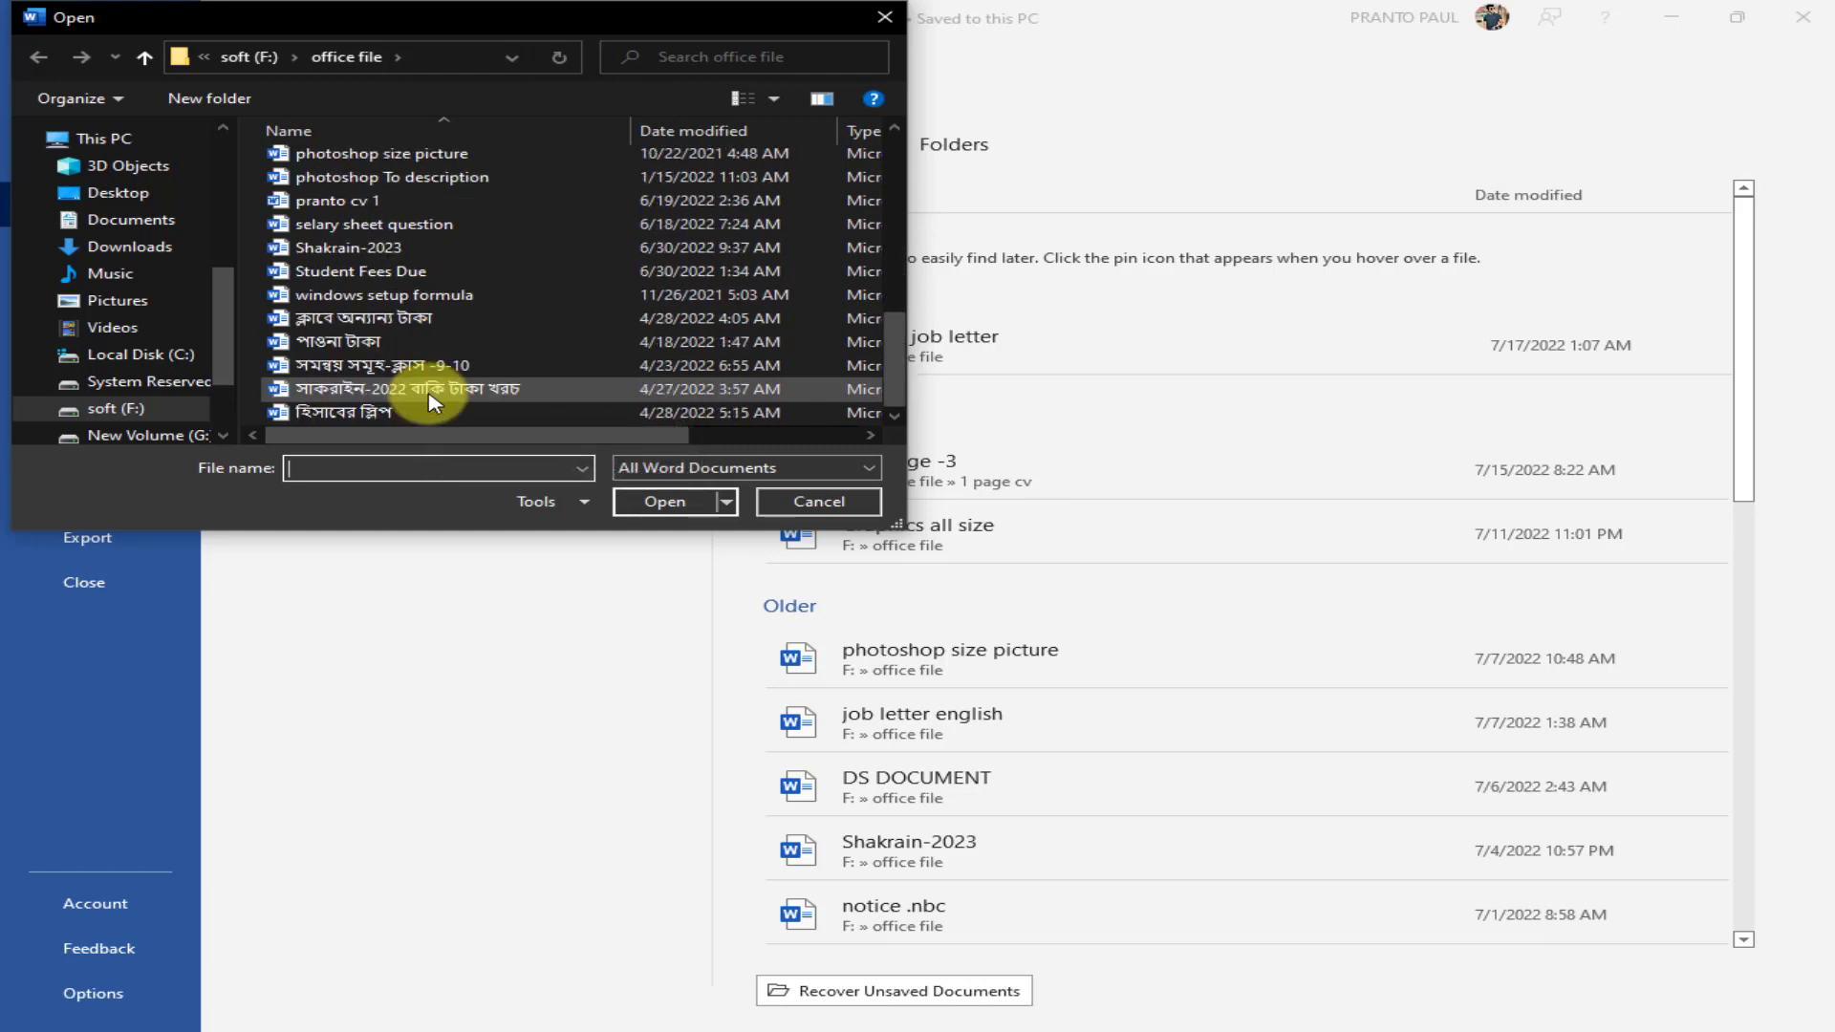
scroll(430, 403, up, 2)
scroll(428, 400, up, 2)
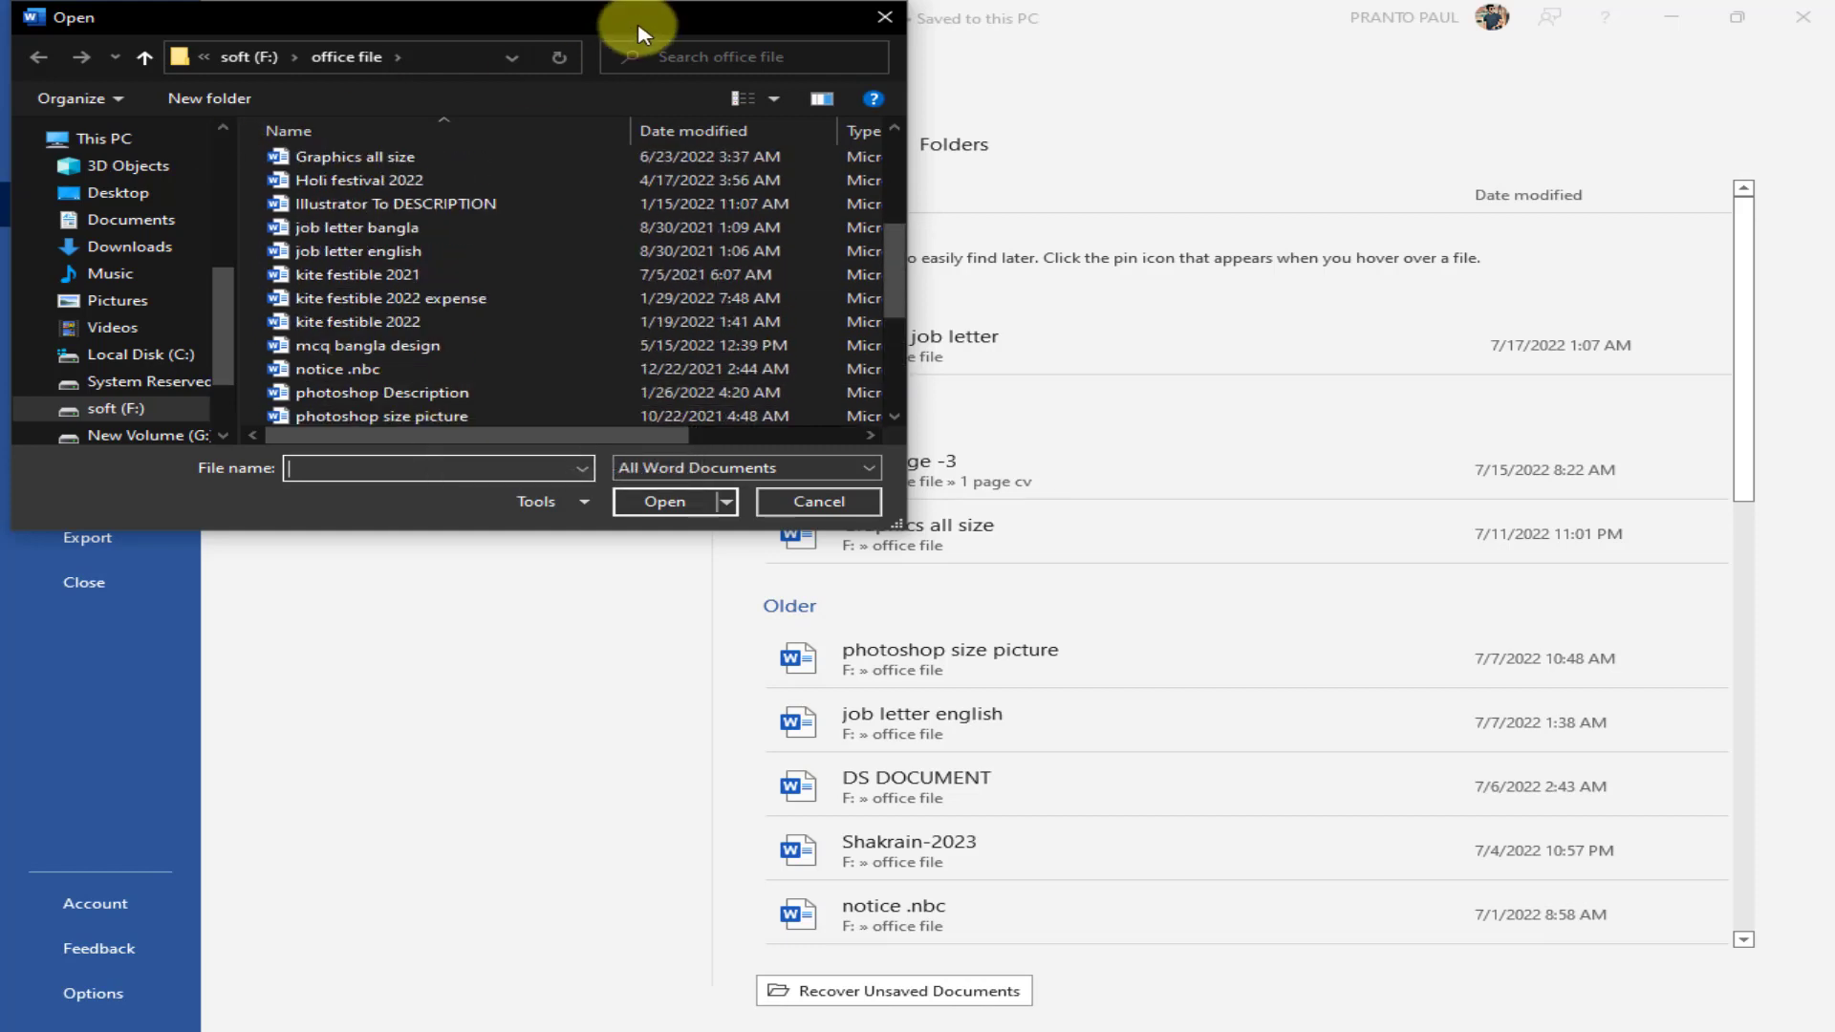
click(885, 17)
click(39, 65)
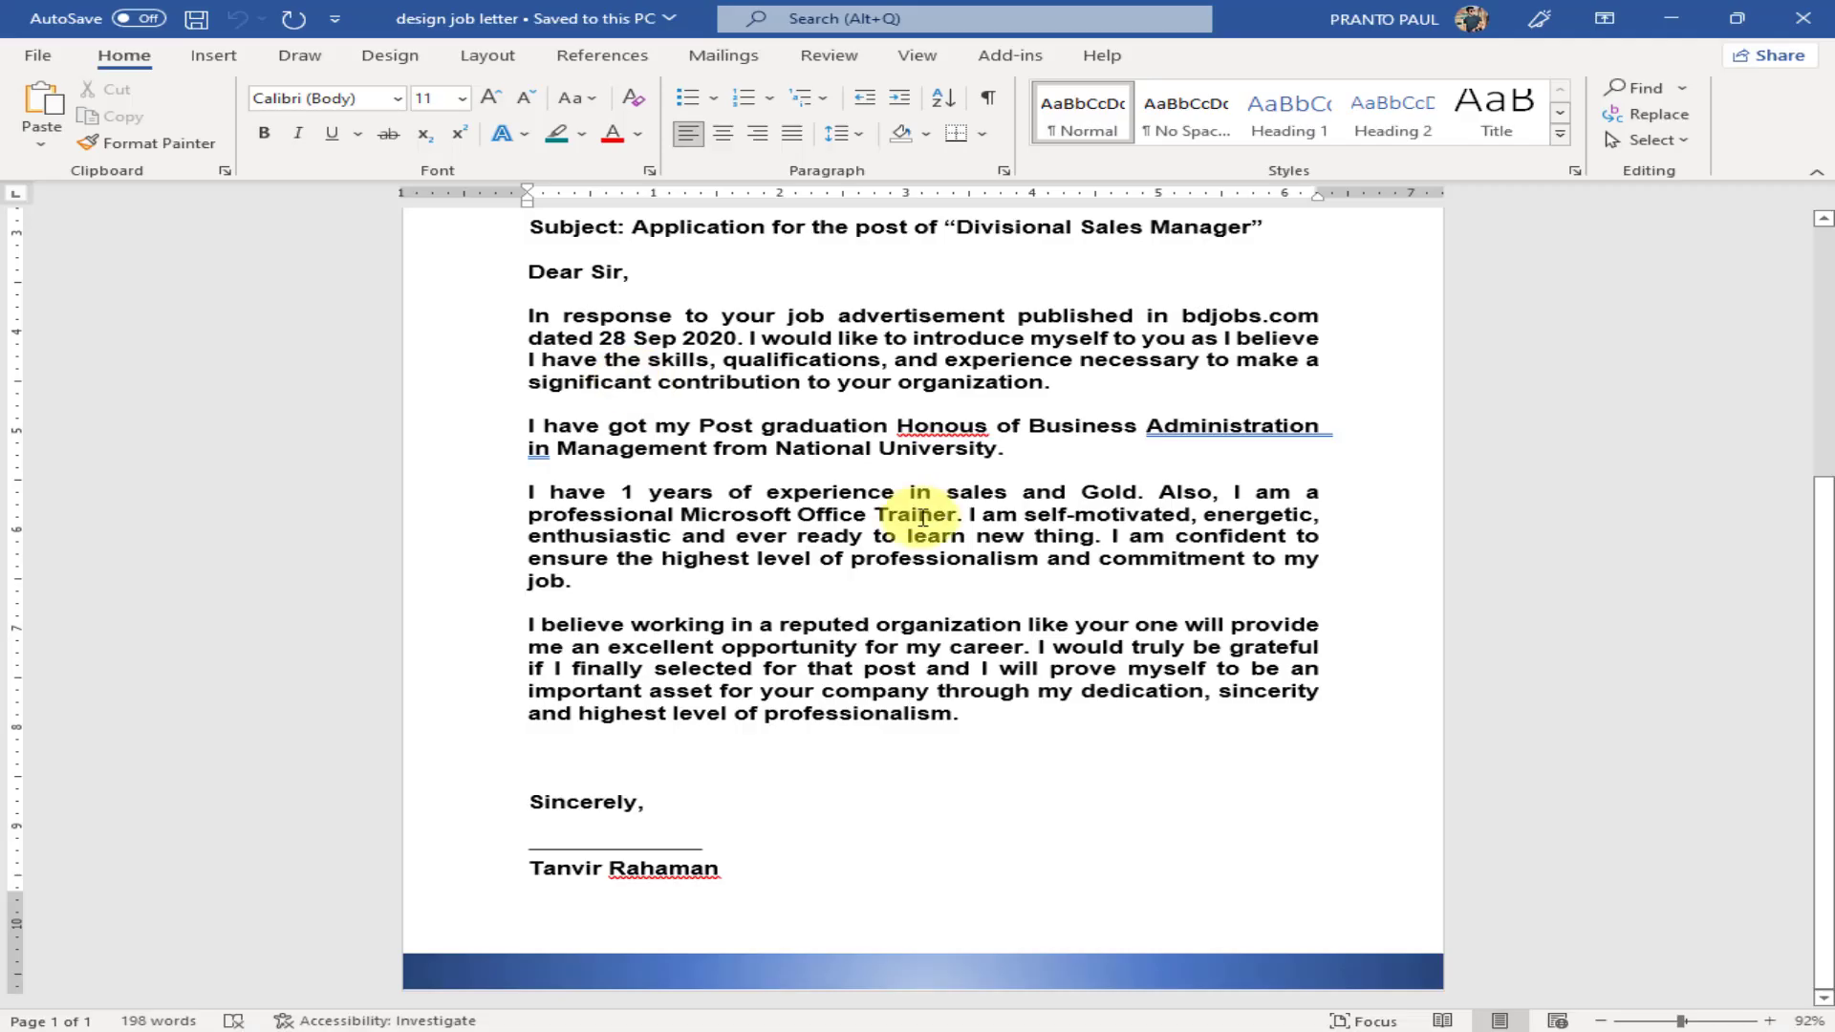
Delete the signature line and the signatory's name below "Sincerely," in the letter
scroll(728, 828, up, 2)
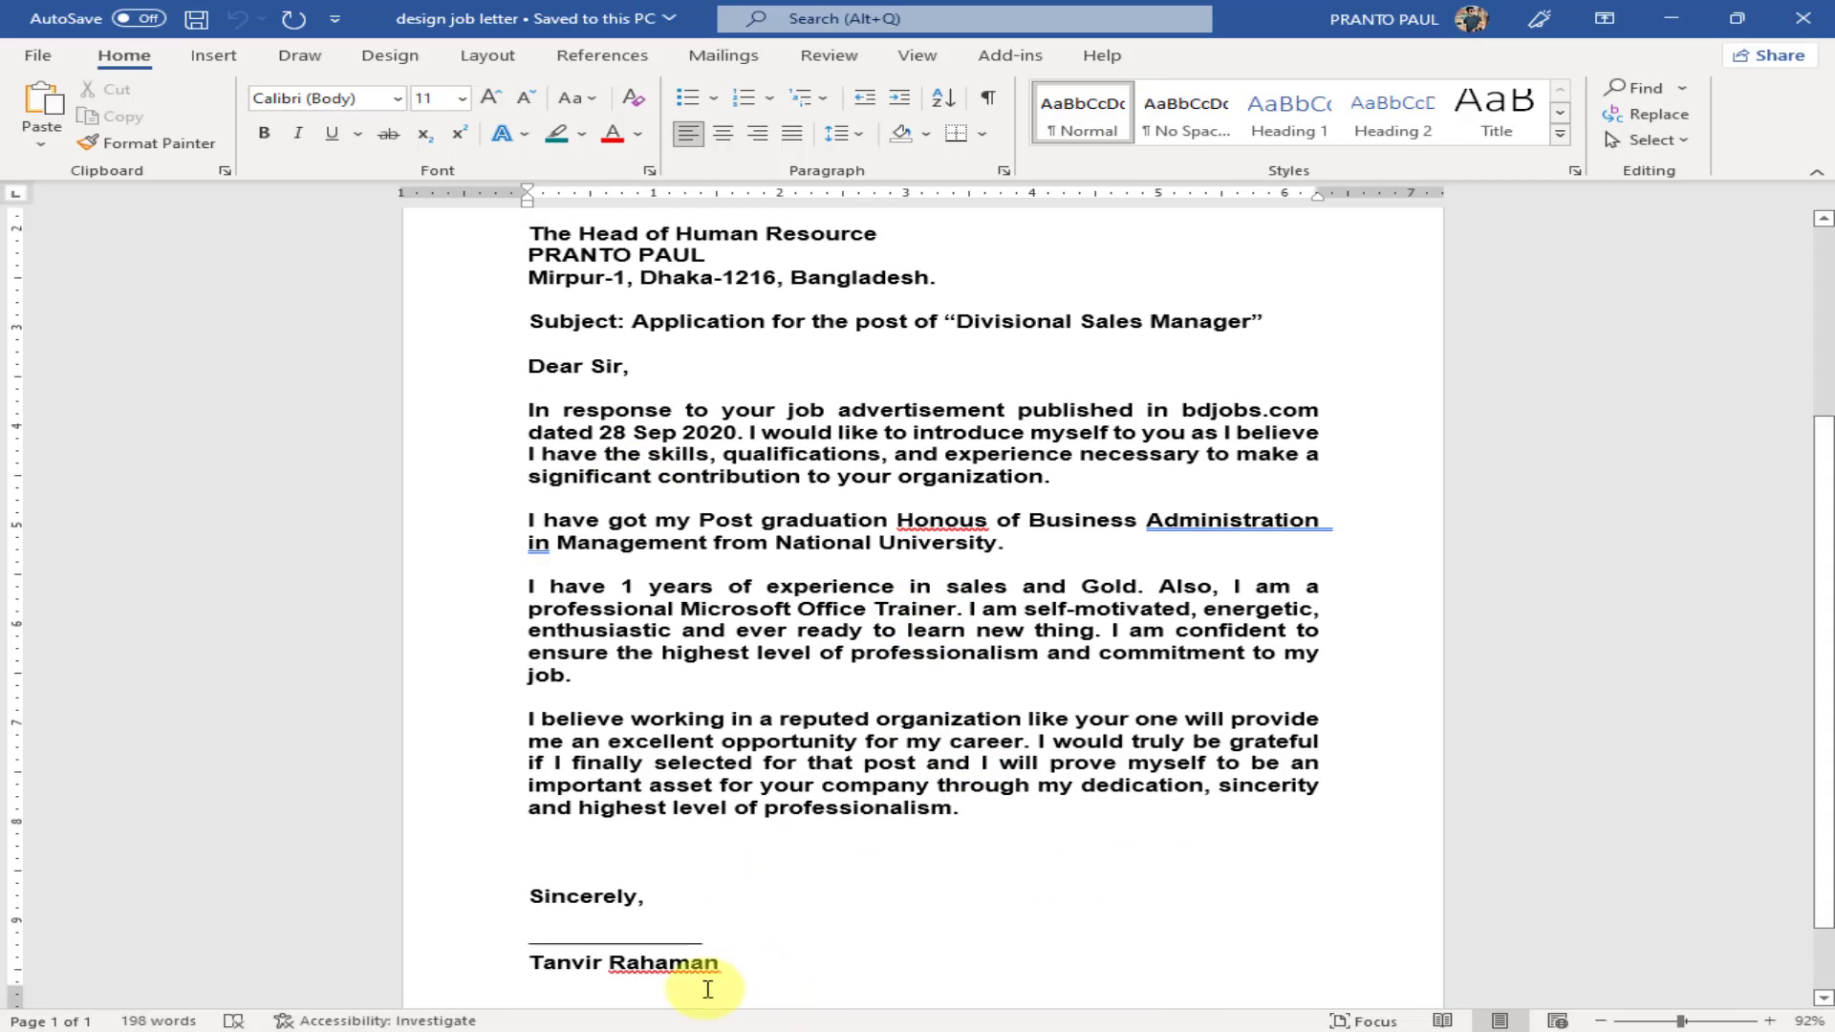
drag(705, 984, 287, 925)
key(BackSpace)
key(BackSpace)
Copy the letter's last three body paragraphs, from "I have got my Post graduation" to "professionalism.", into a new blank document
drag(1073, 827, 477, 541)
scroll(872, 585, down, 2)
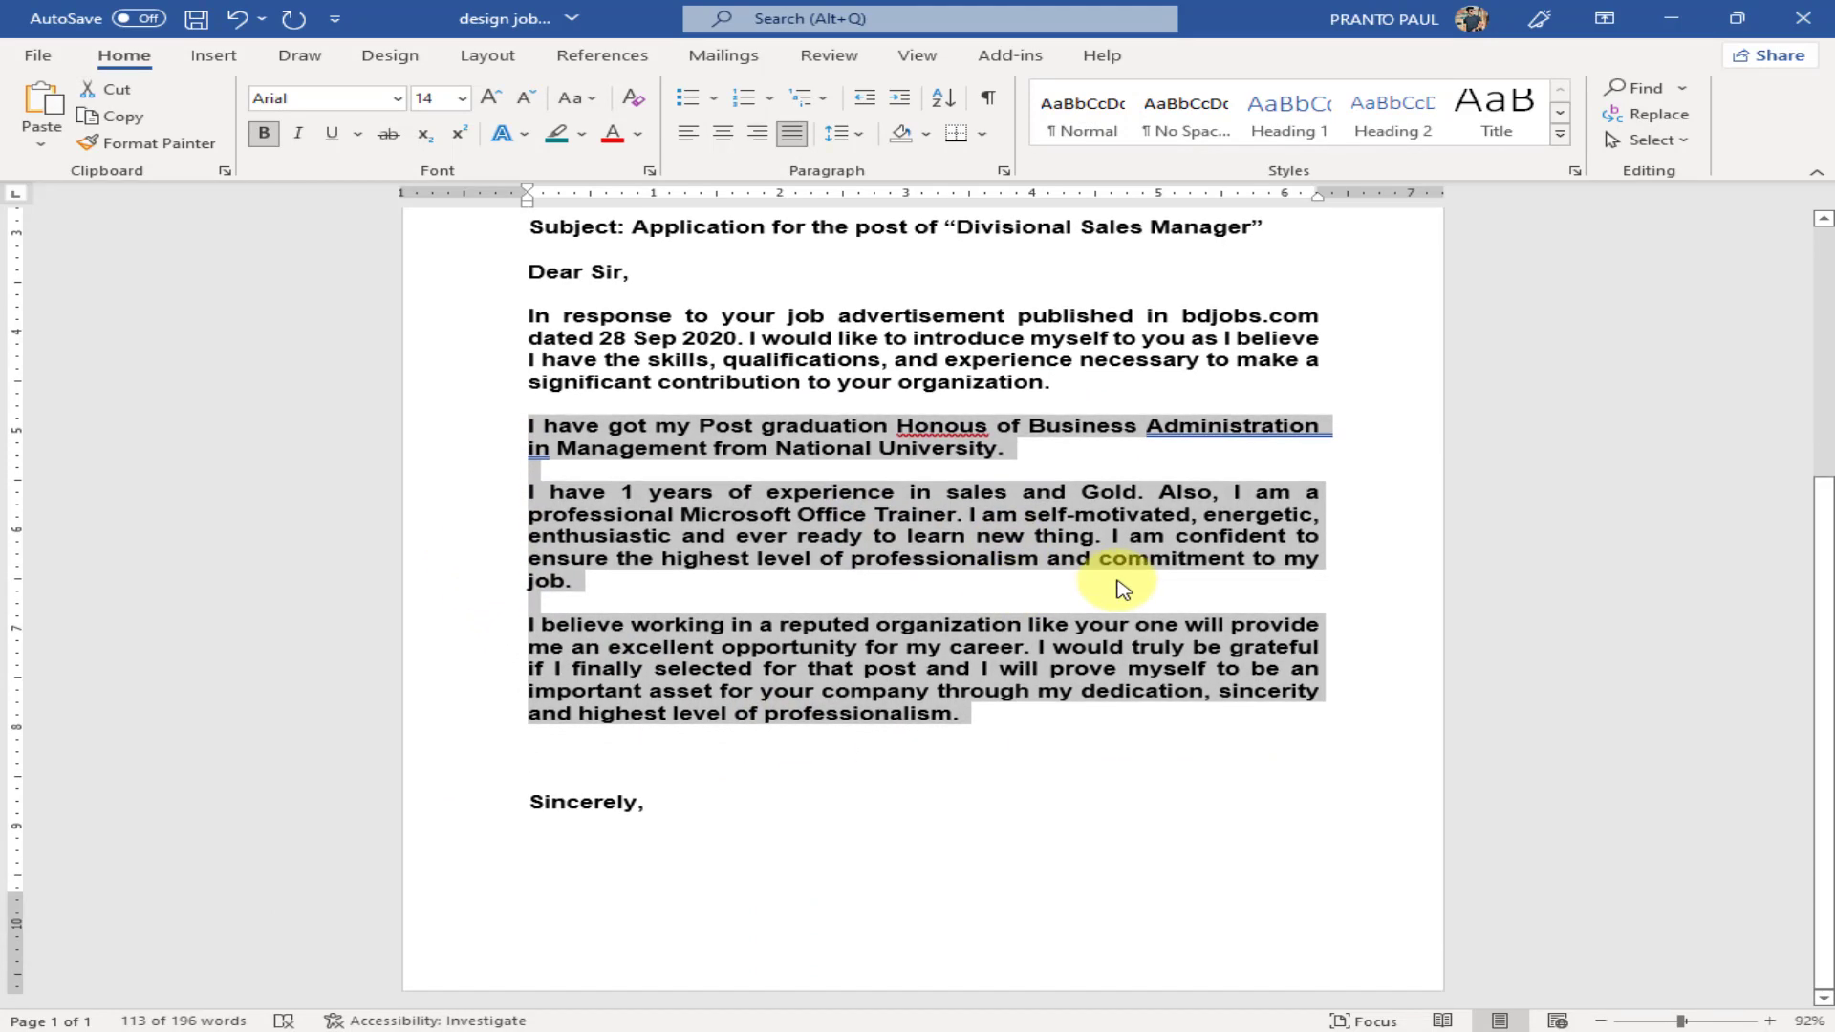
key(ctrl+c)
key(ctrl+n)
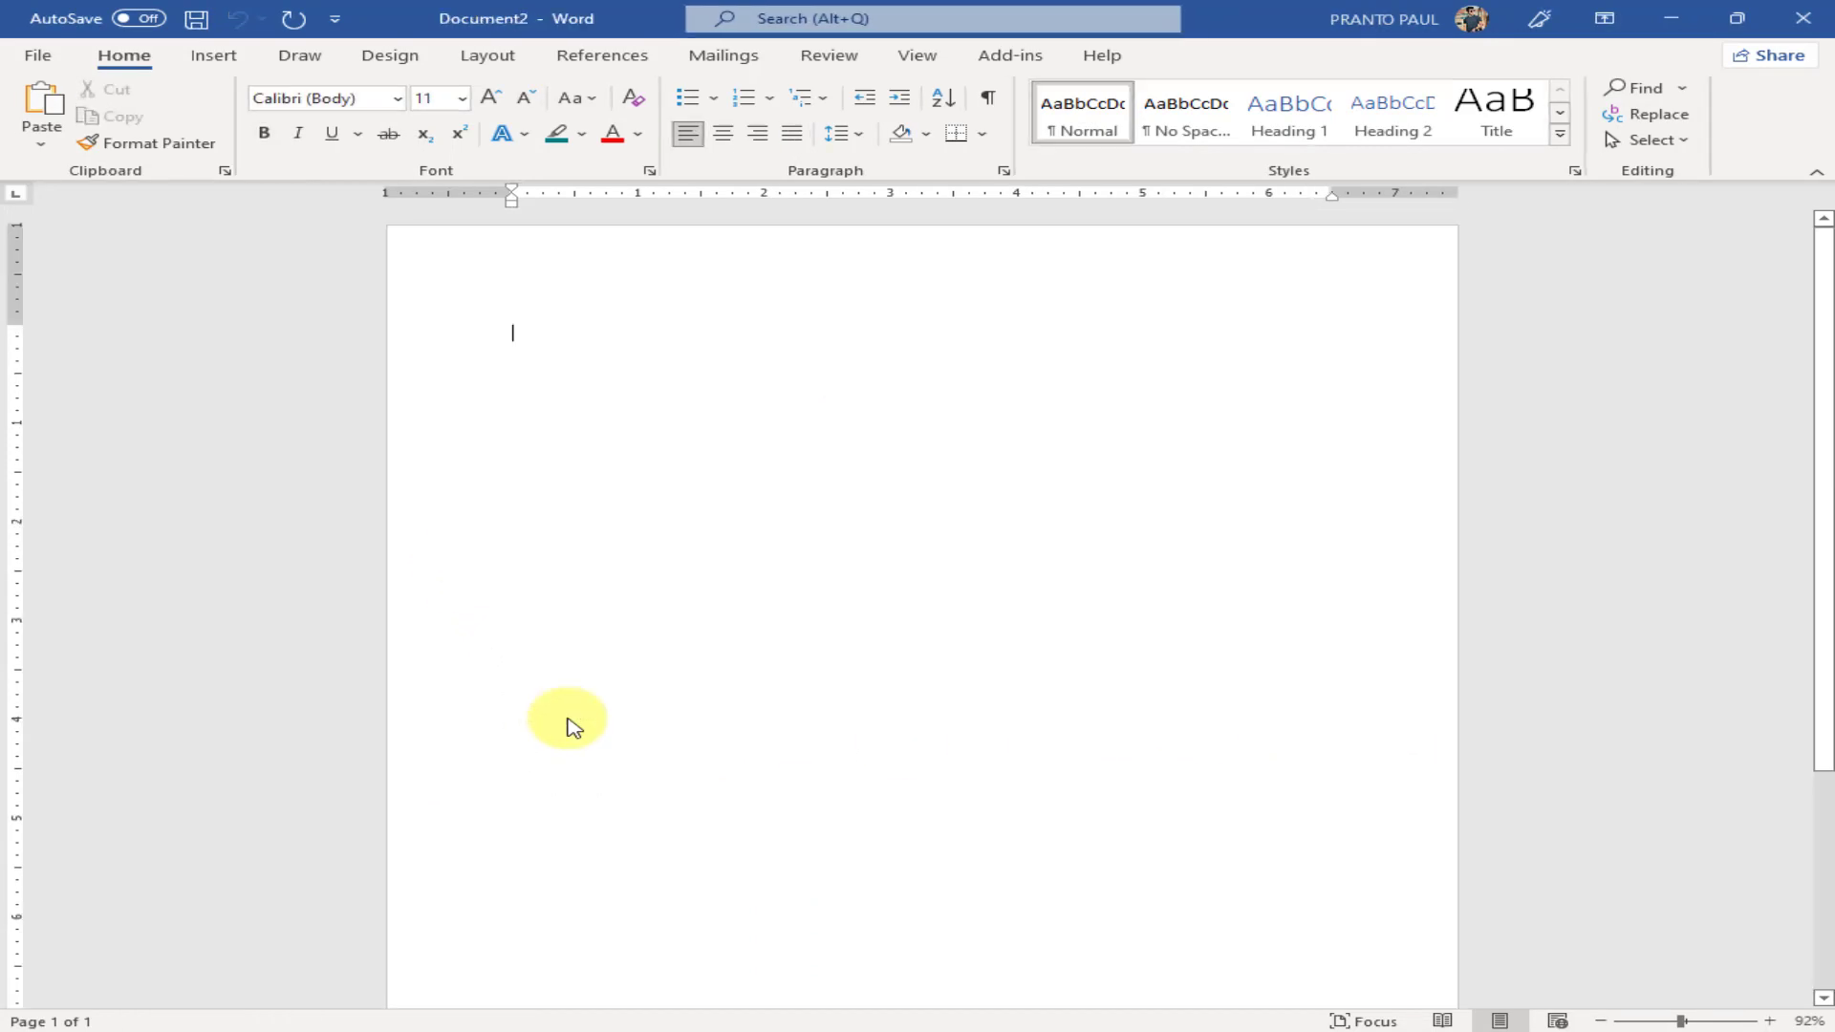
key(ctrl+v)
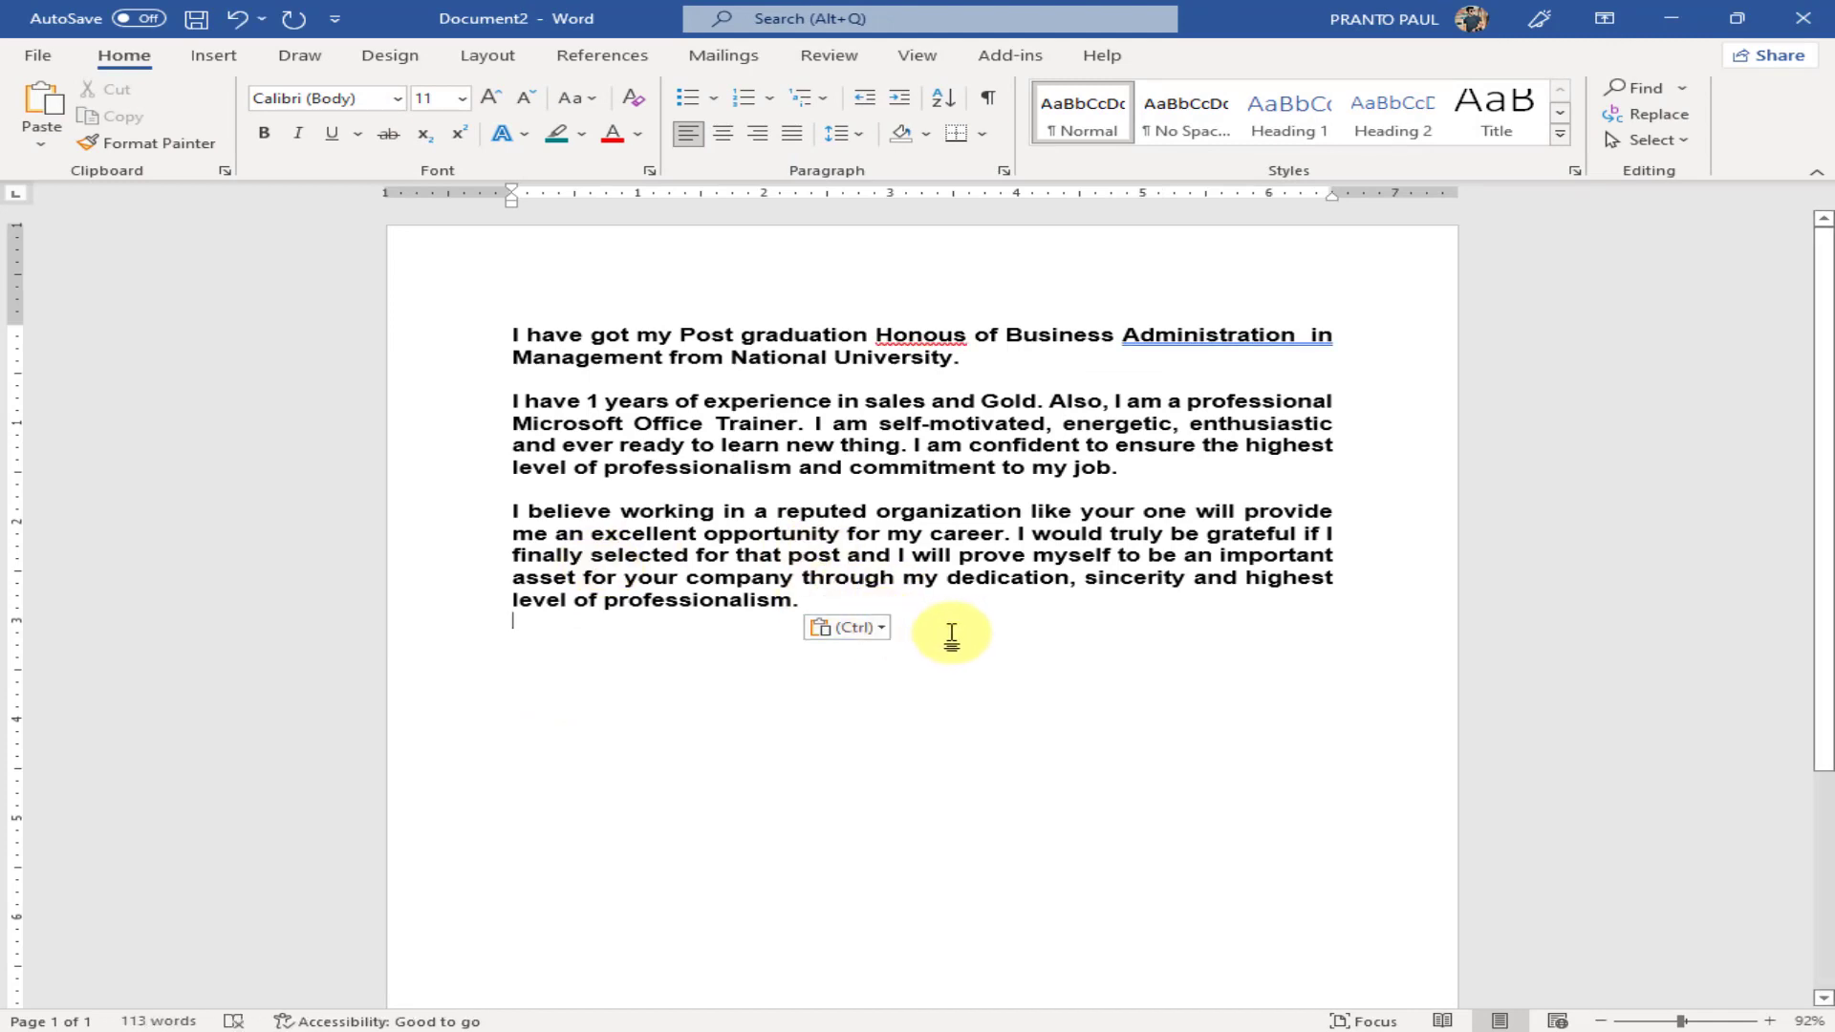
Search the pasted paragraphs for the word "have"
drag(831, 602, 422, 323)
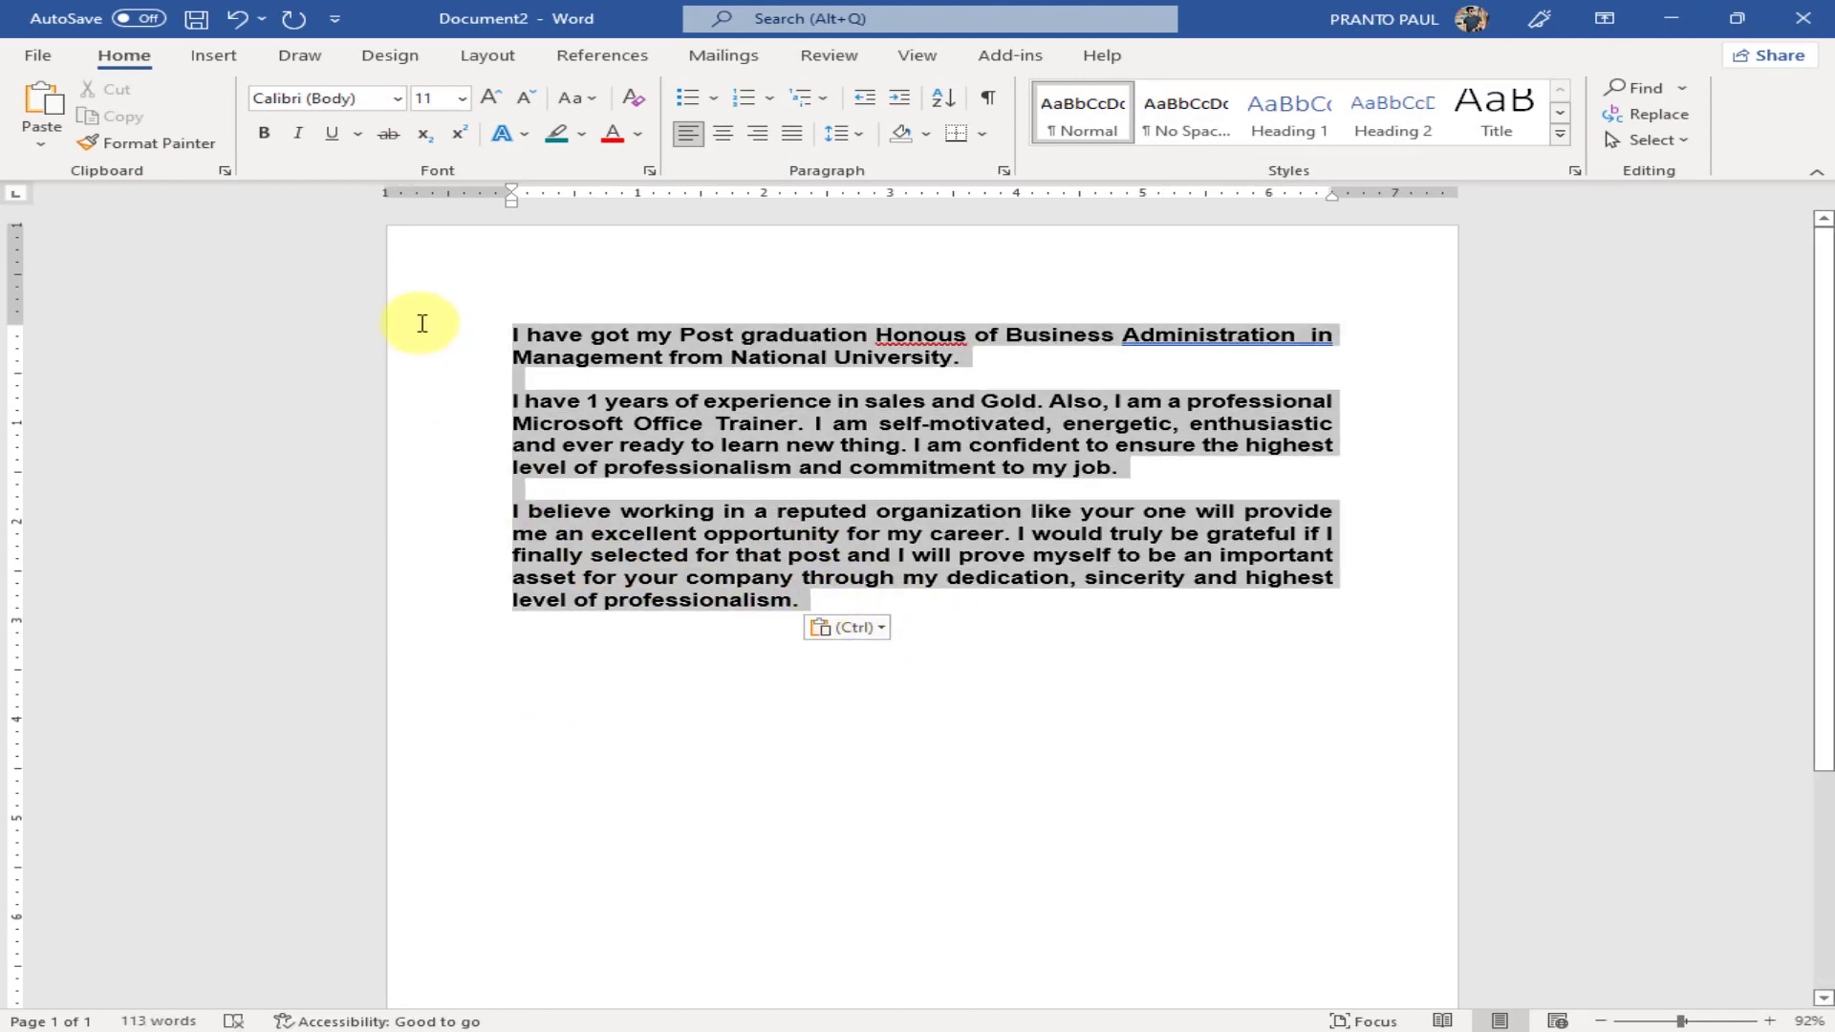
click(1680, 91)
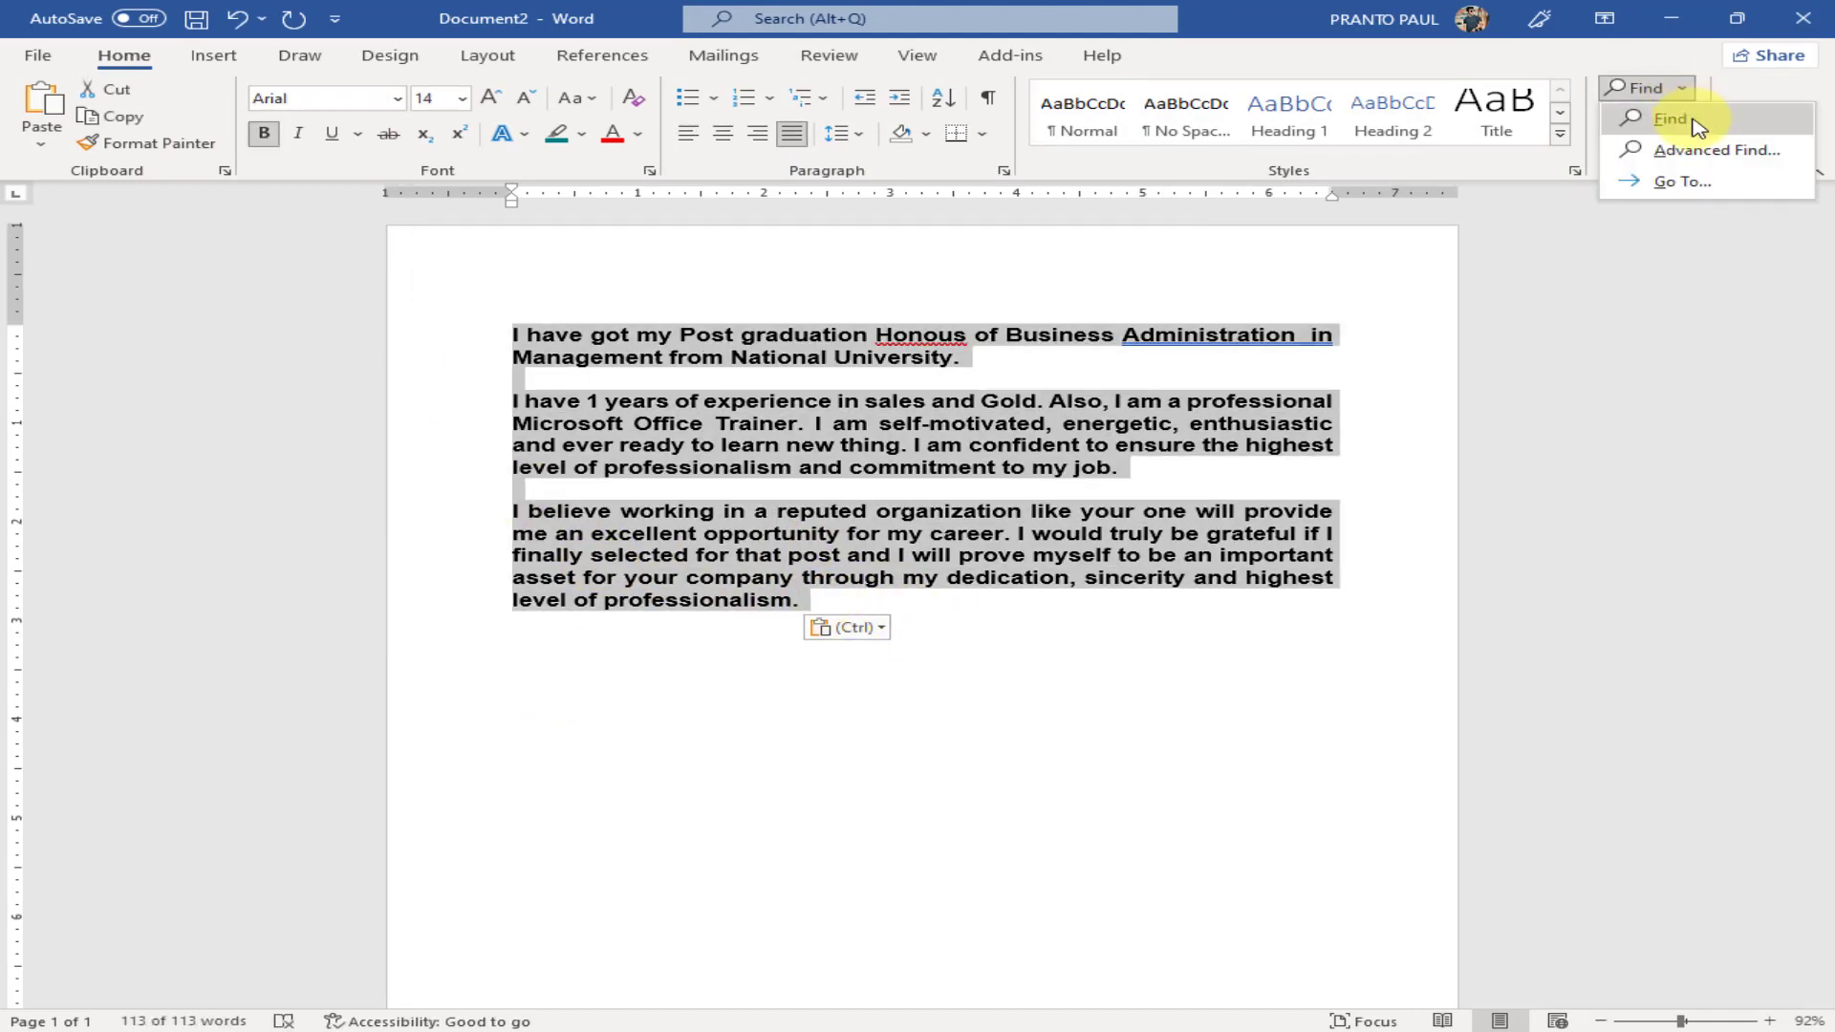
click(1687, 121)
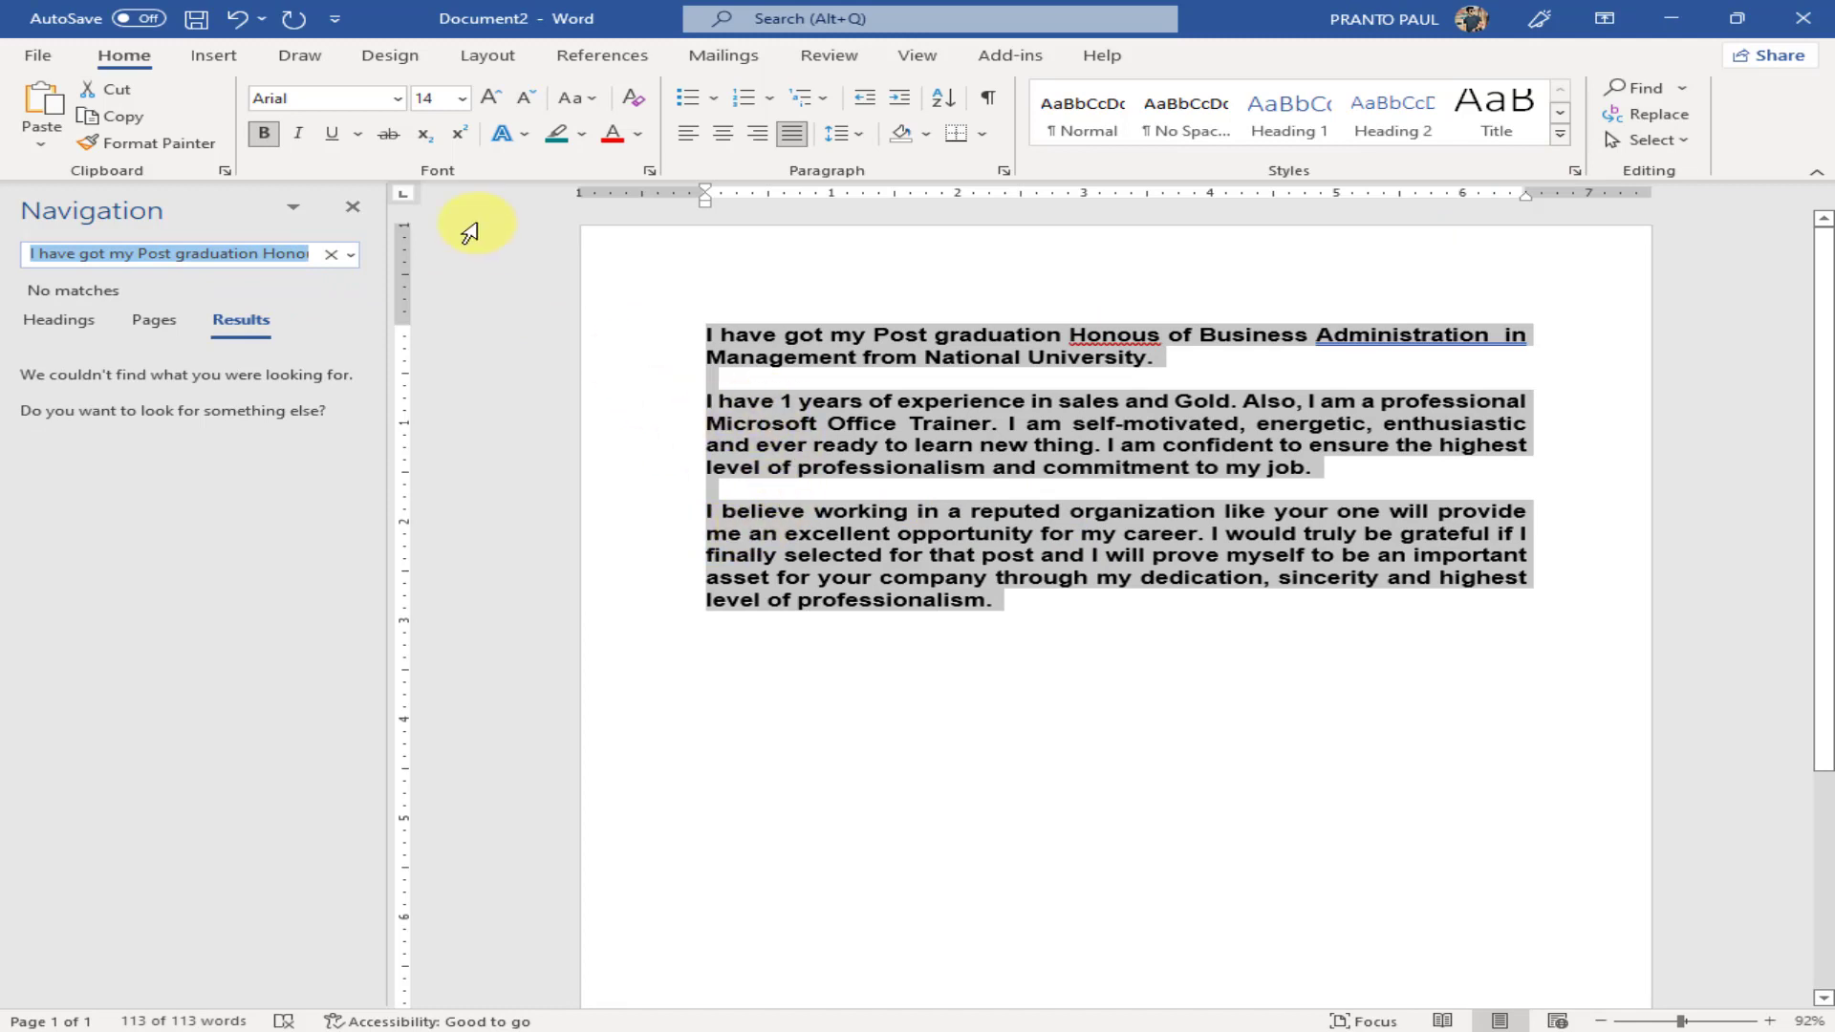
text(have)
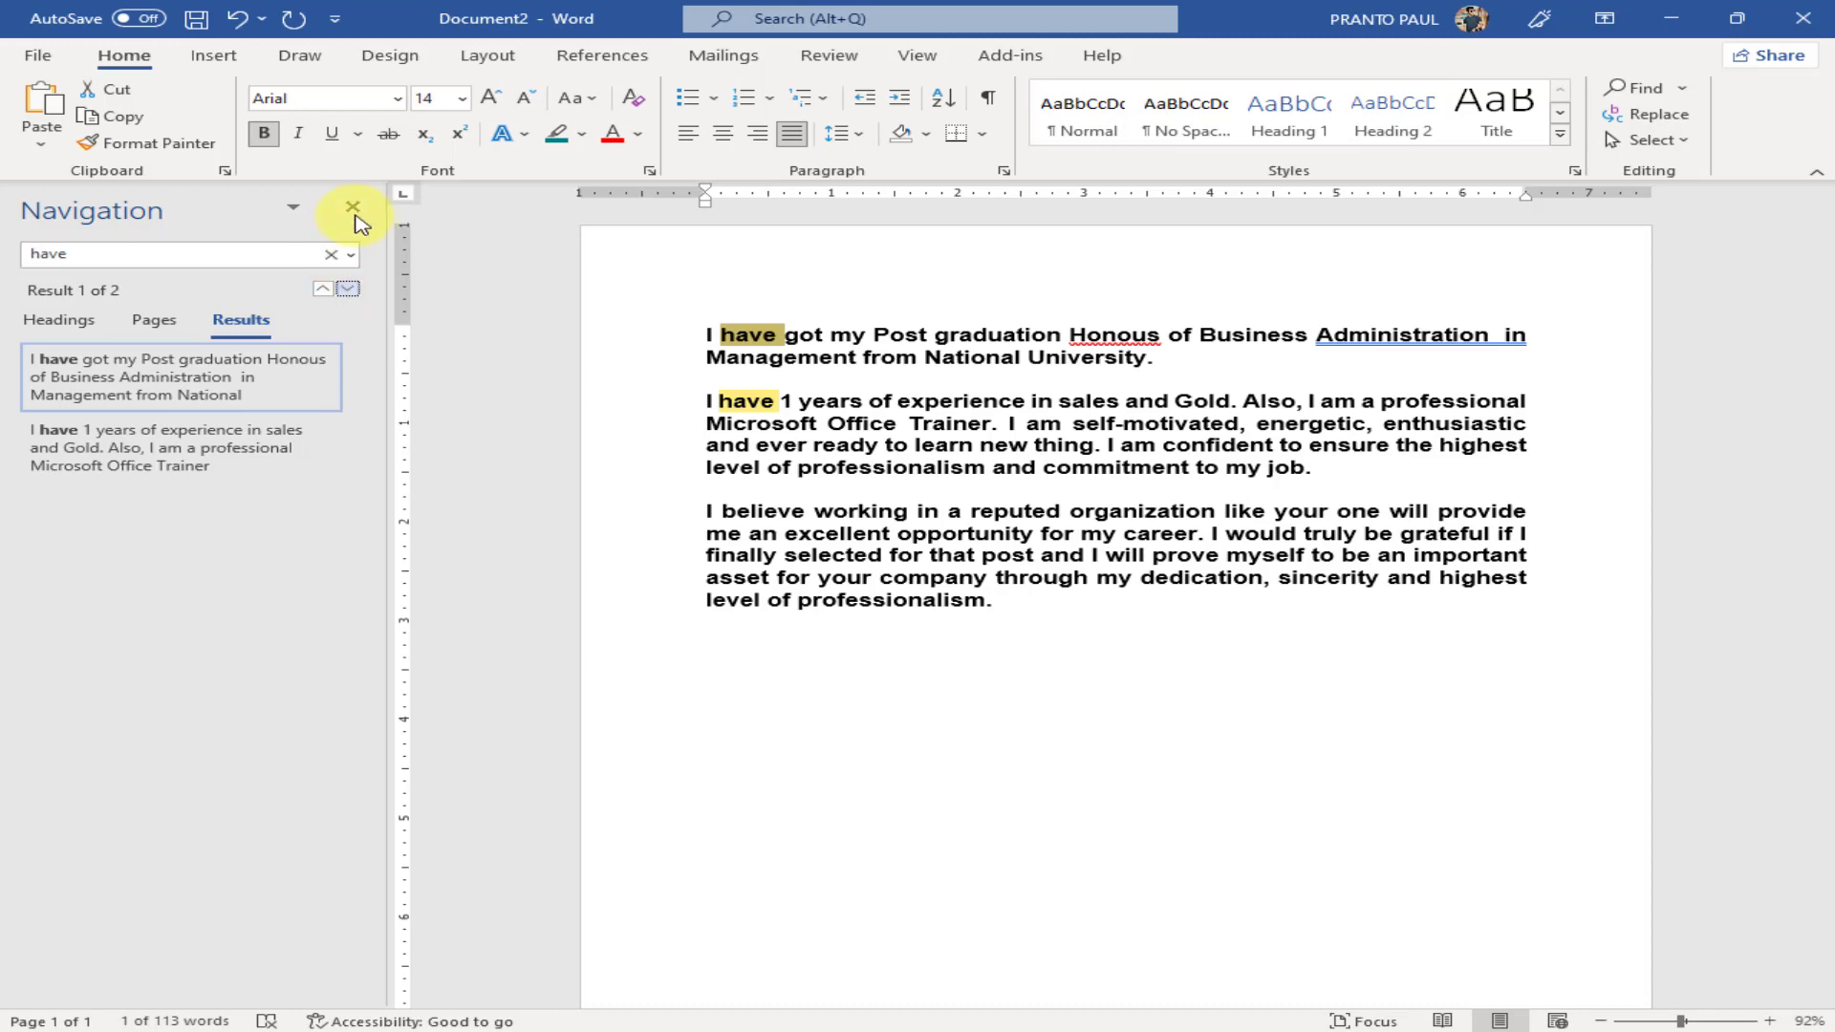
click(1658, 118)
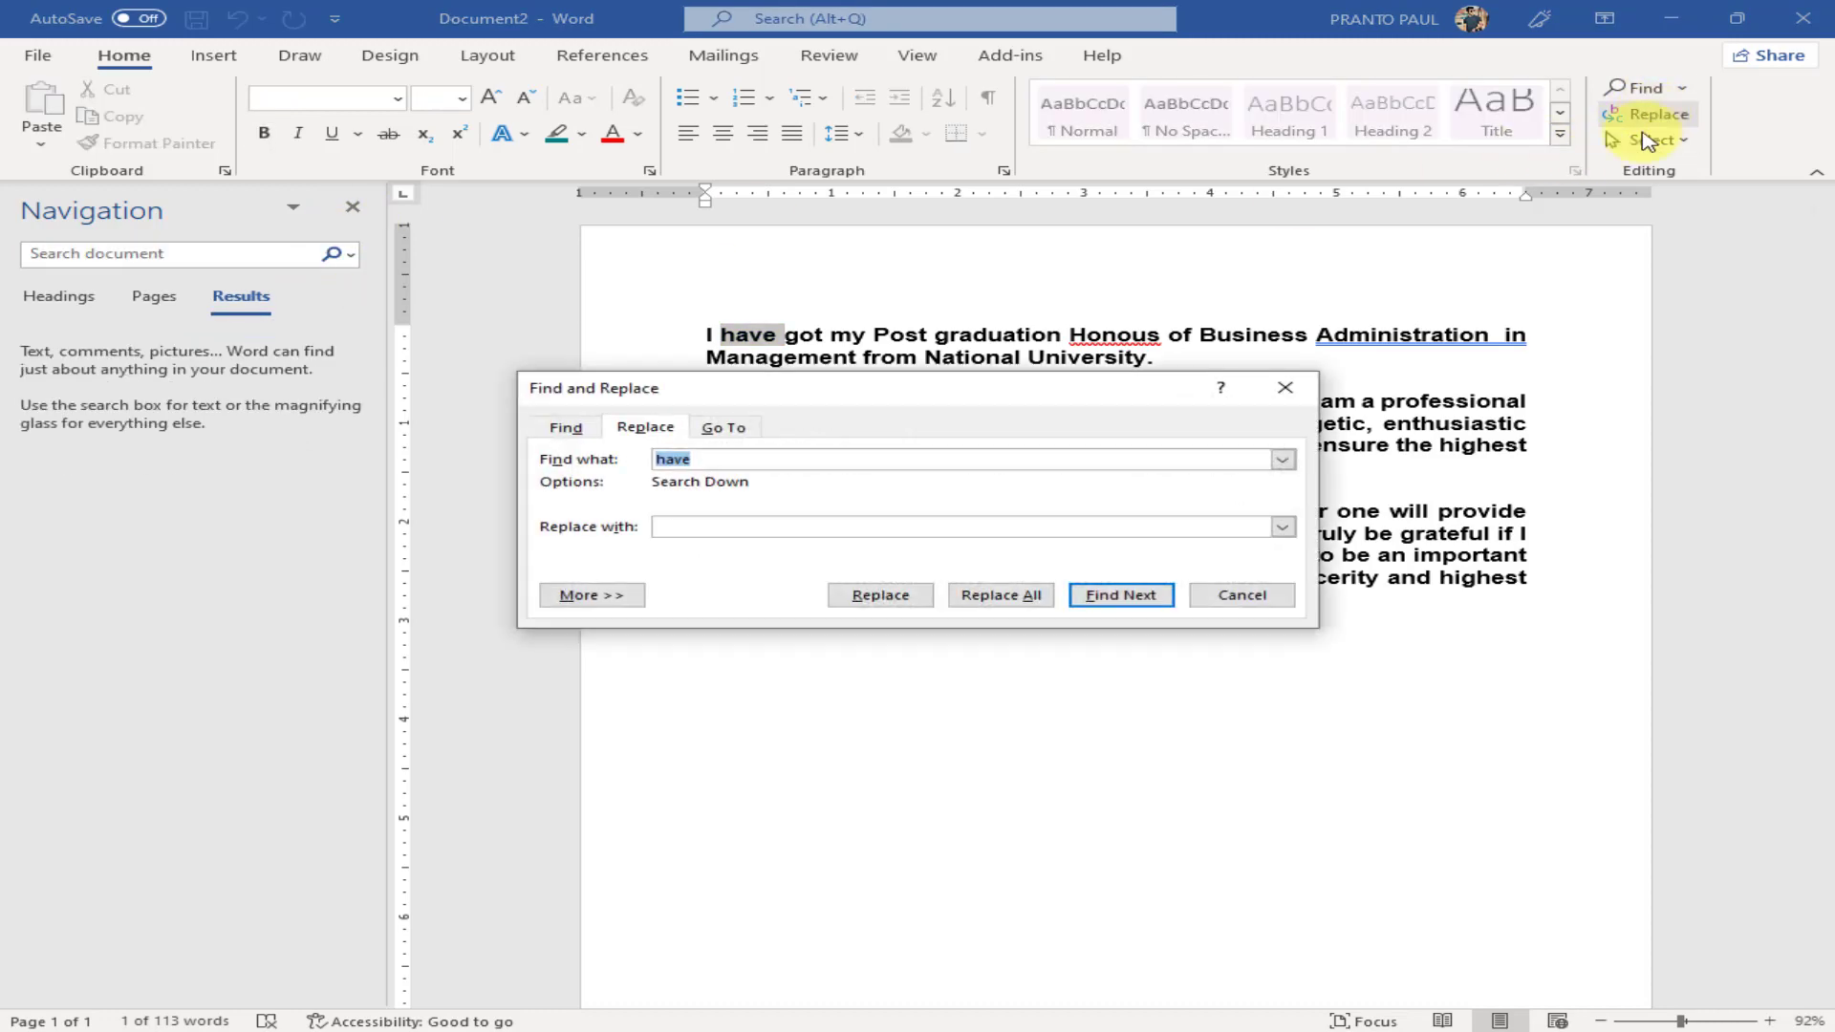
drag(1027, 393, 1452, 583)
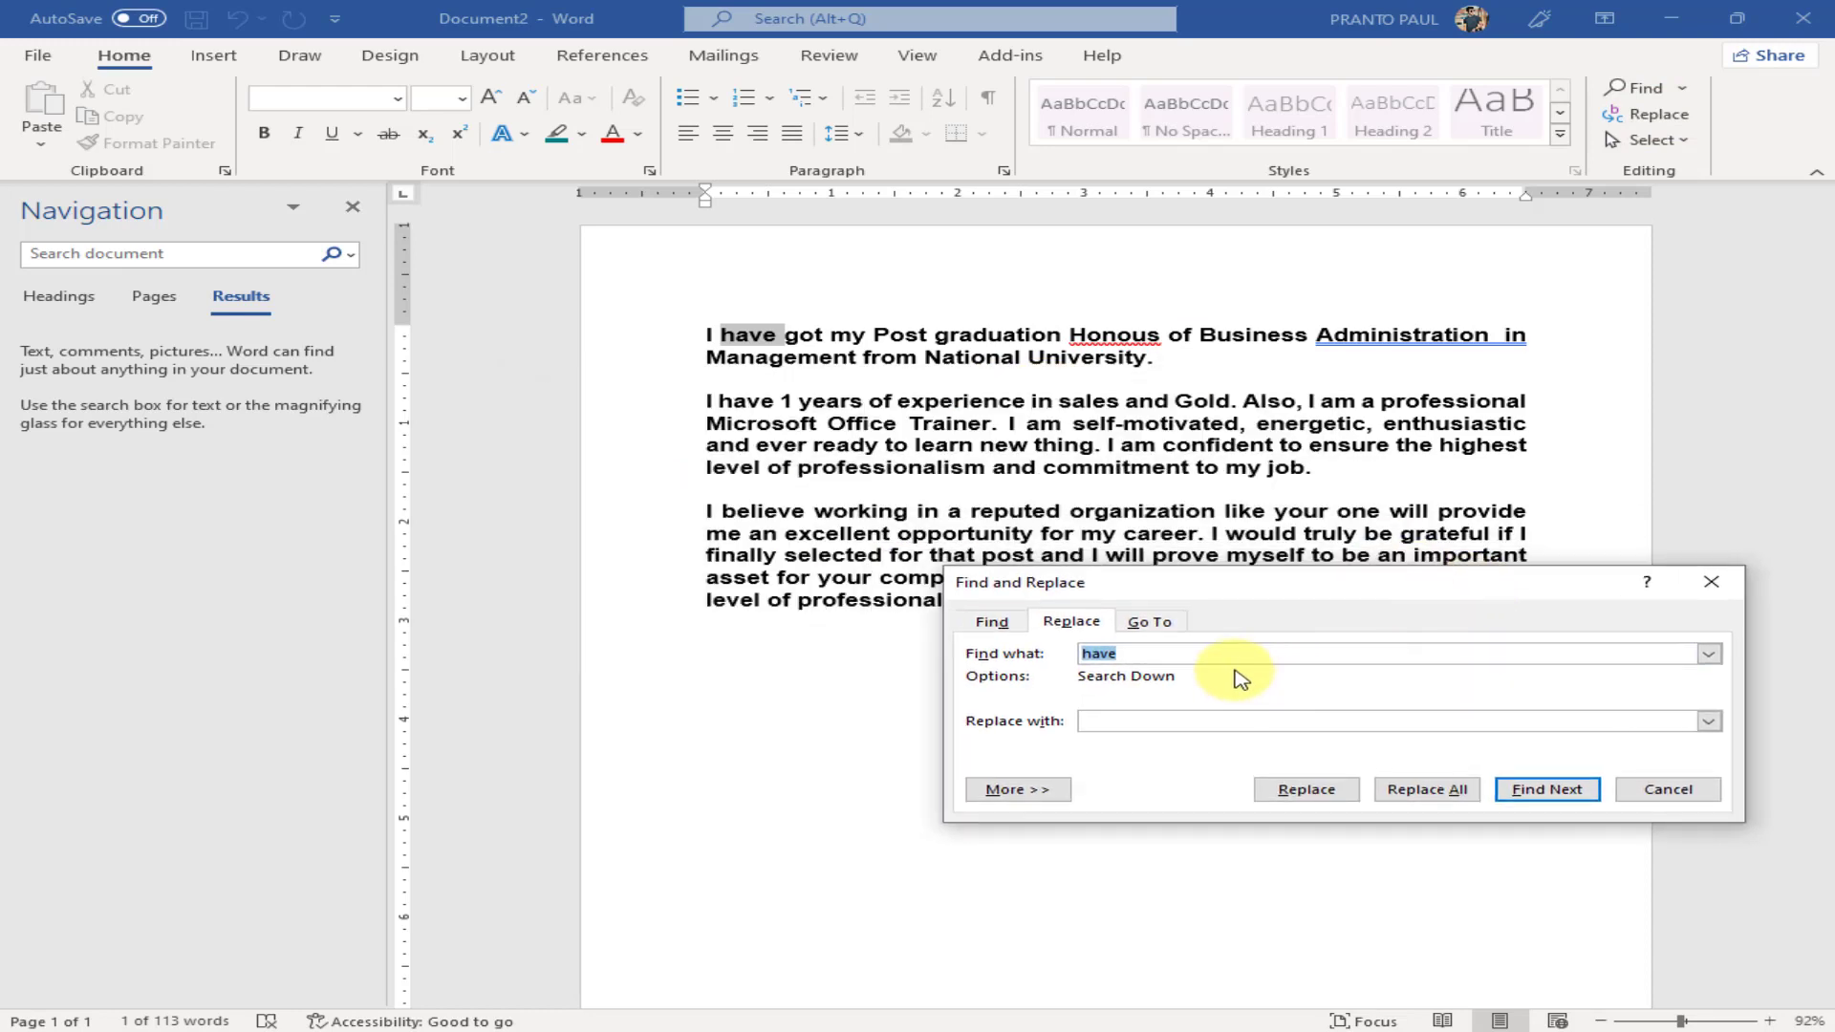
click(796, 402)
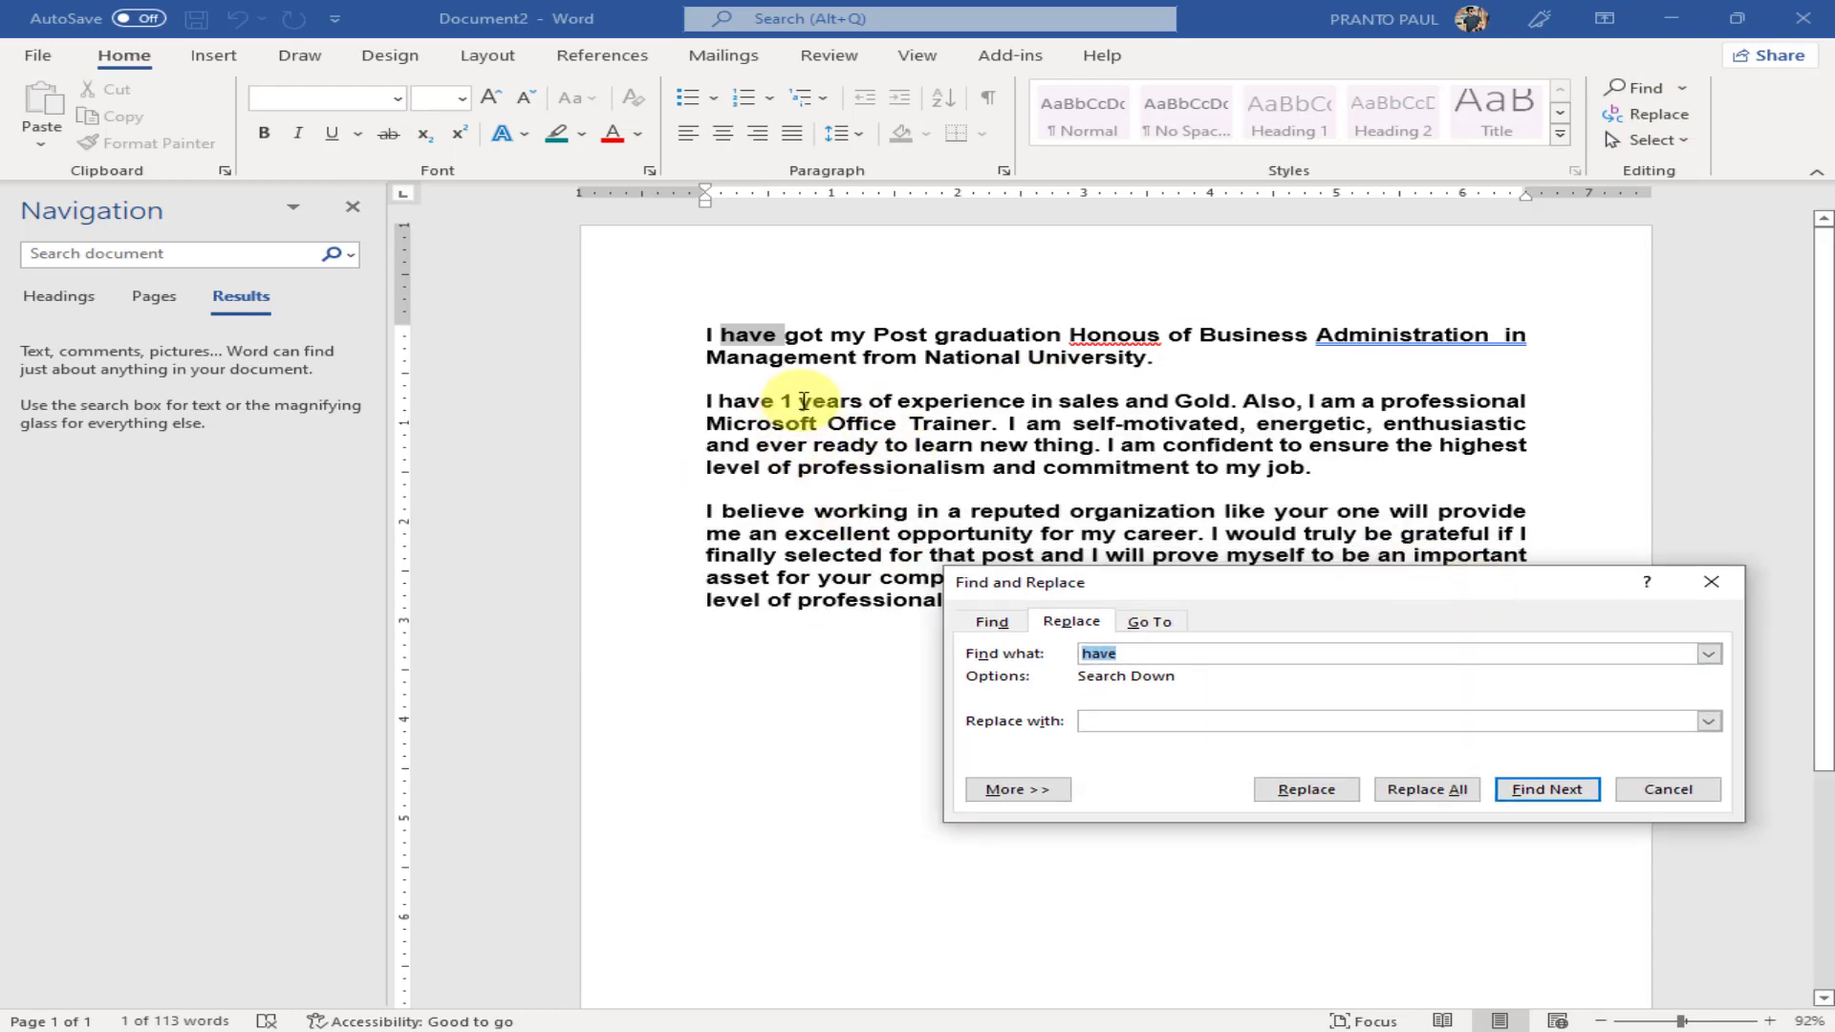
click(1710, 582)
Change the years of experience in the second paragraph to 2 by hand, and restore it to 1
click(793, 402)
key(ctrl+v)
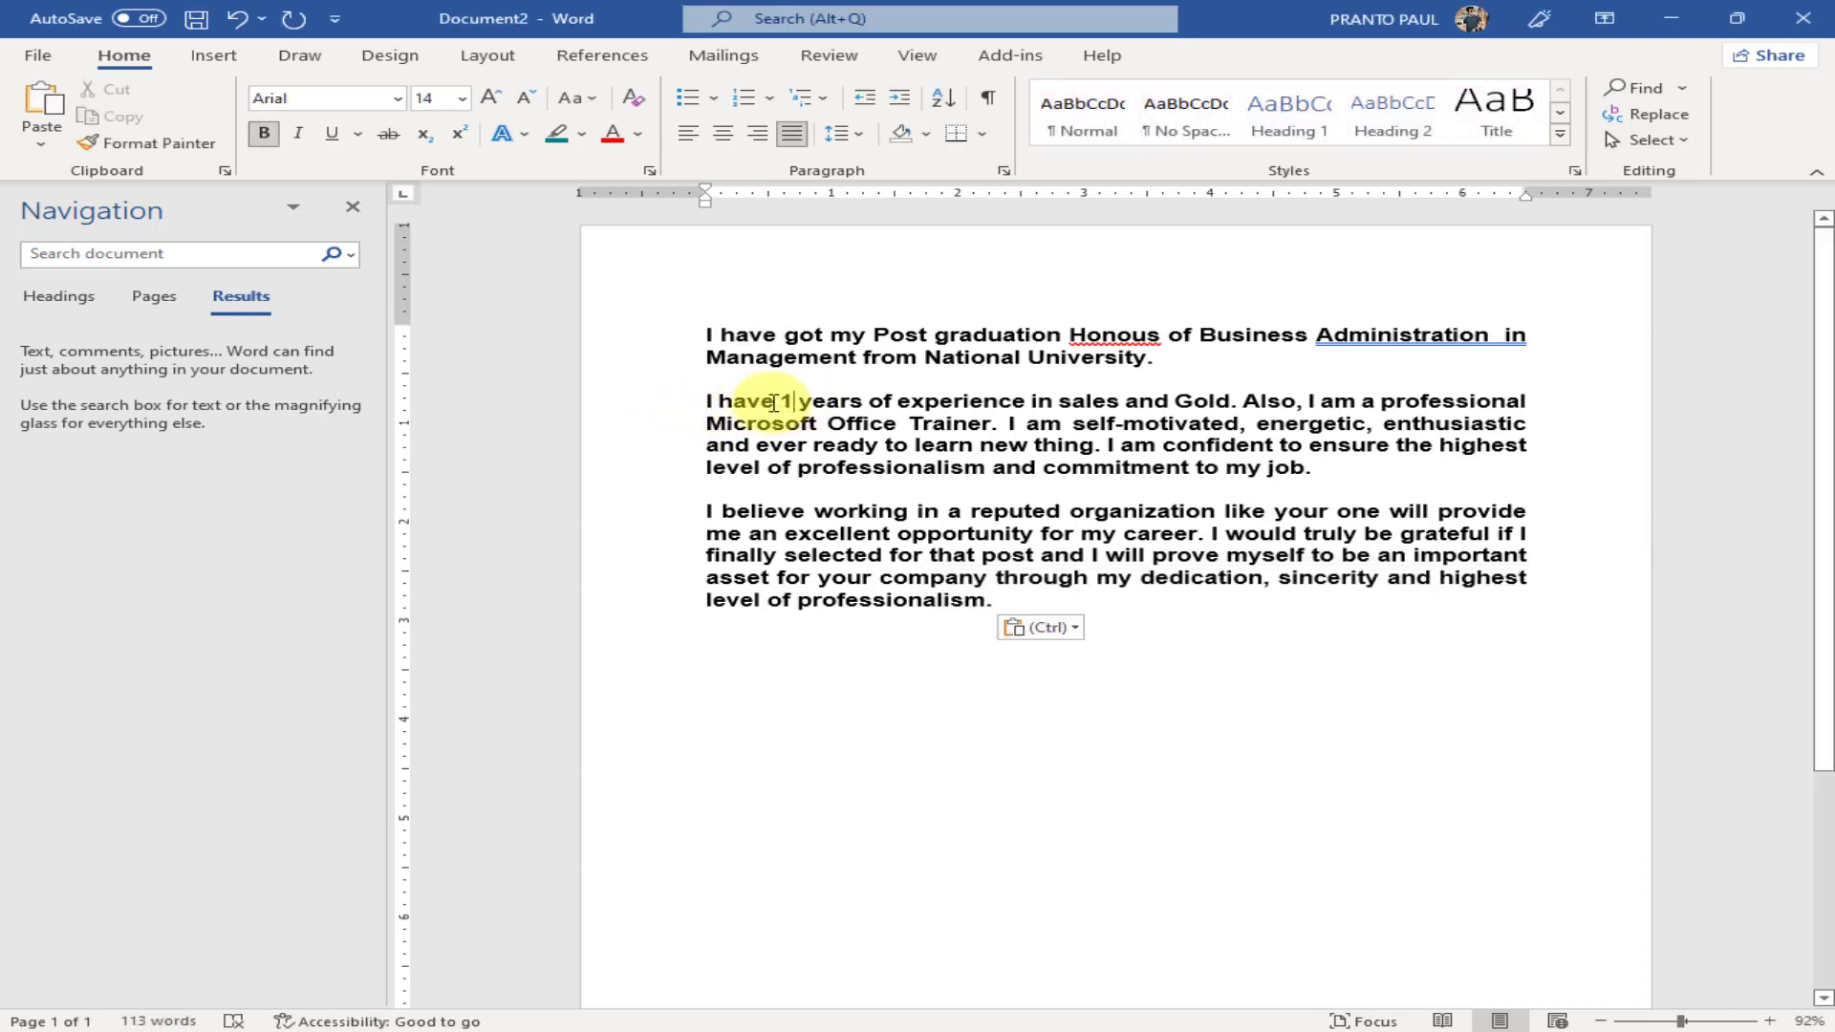
key(BackSpace)
text(2)
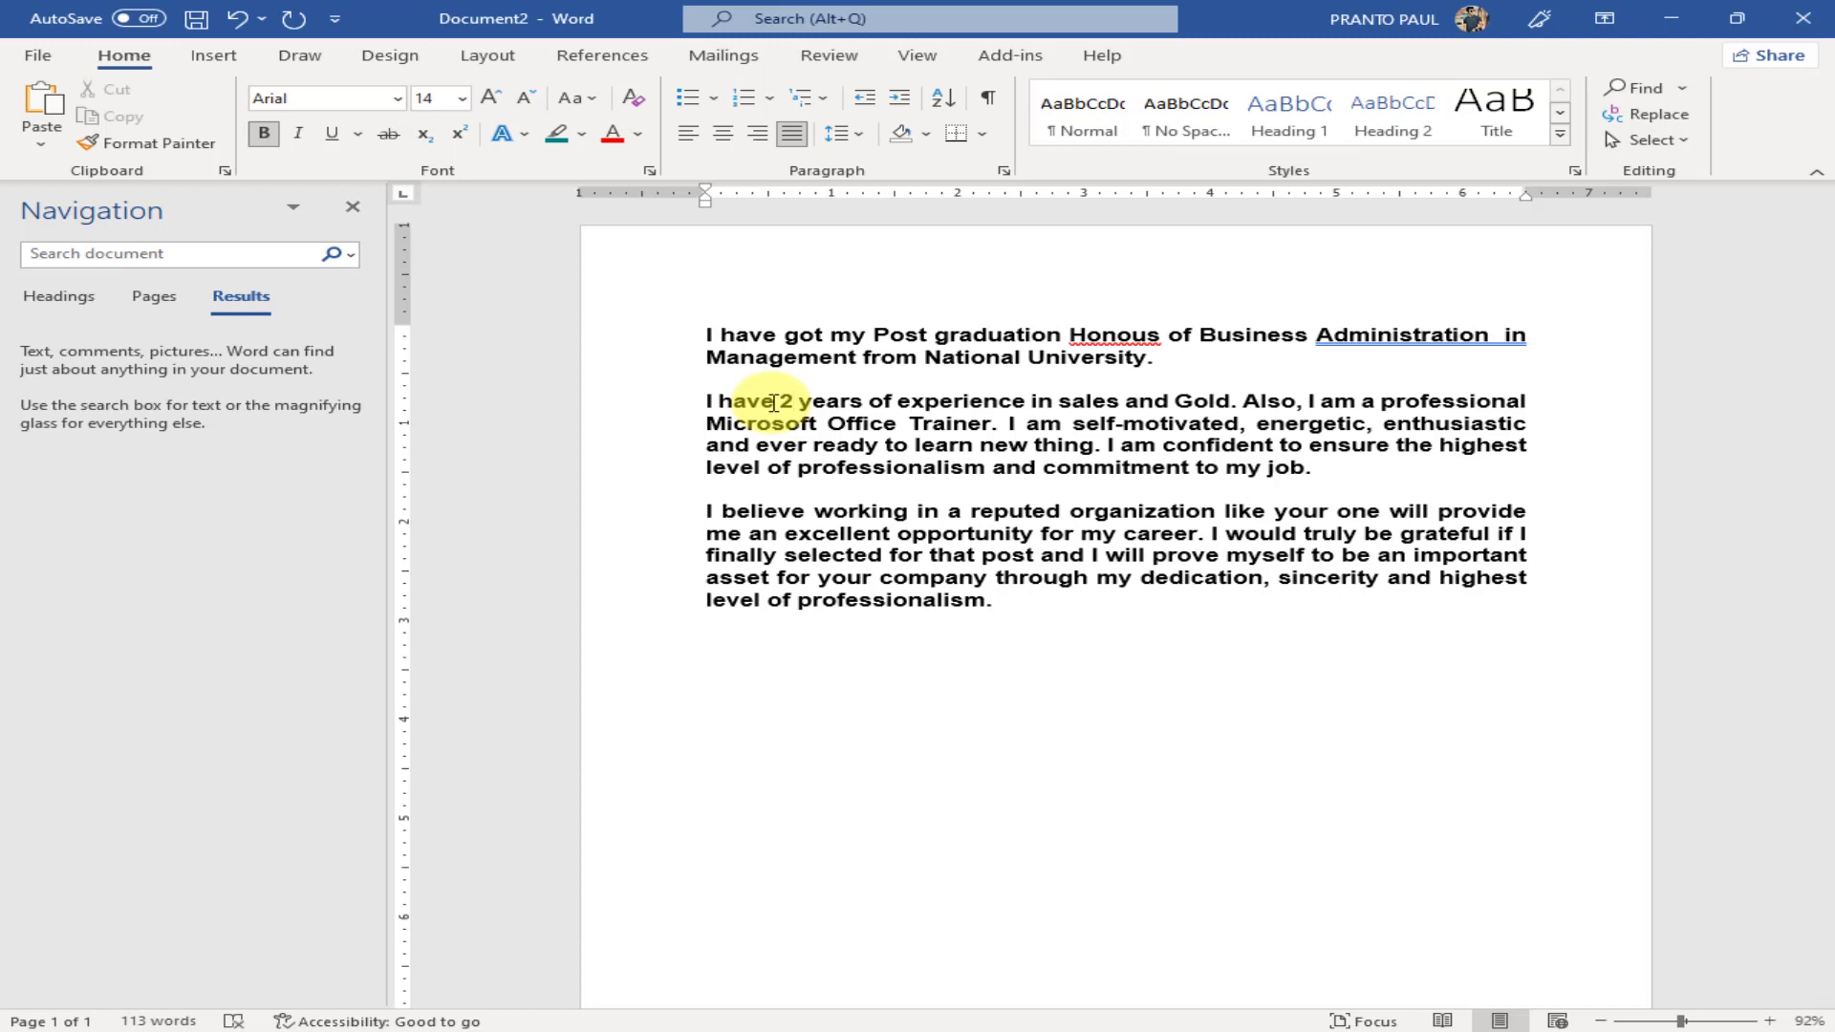
key(BackSpace)
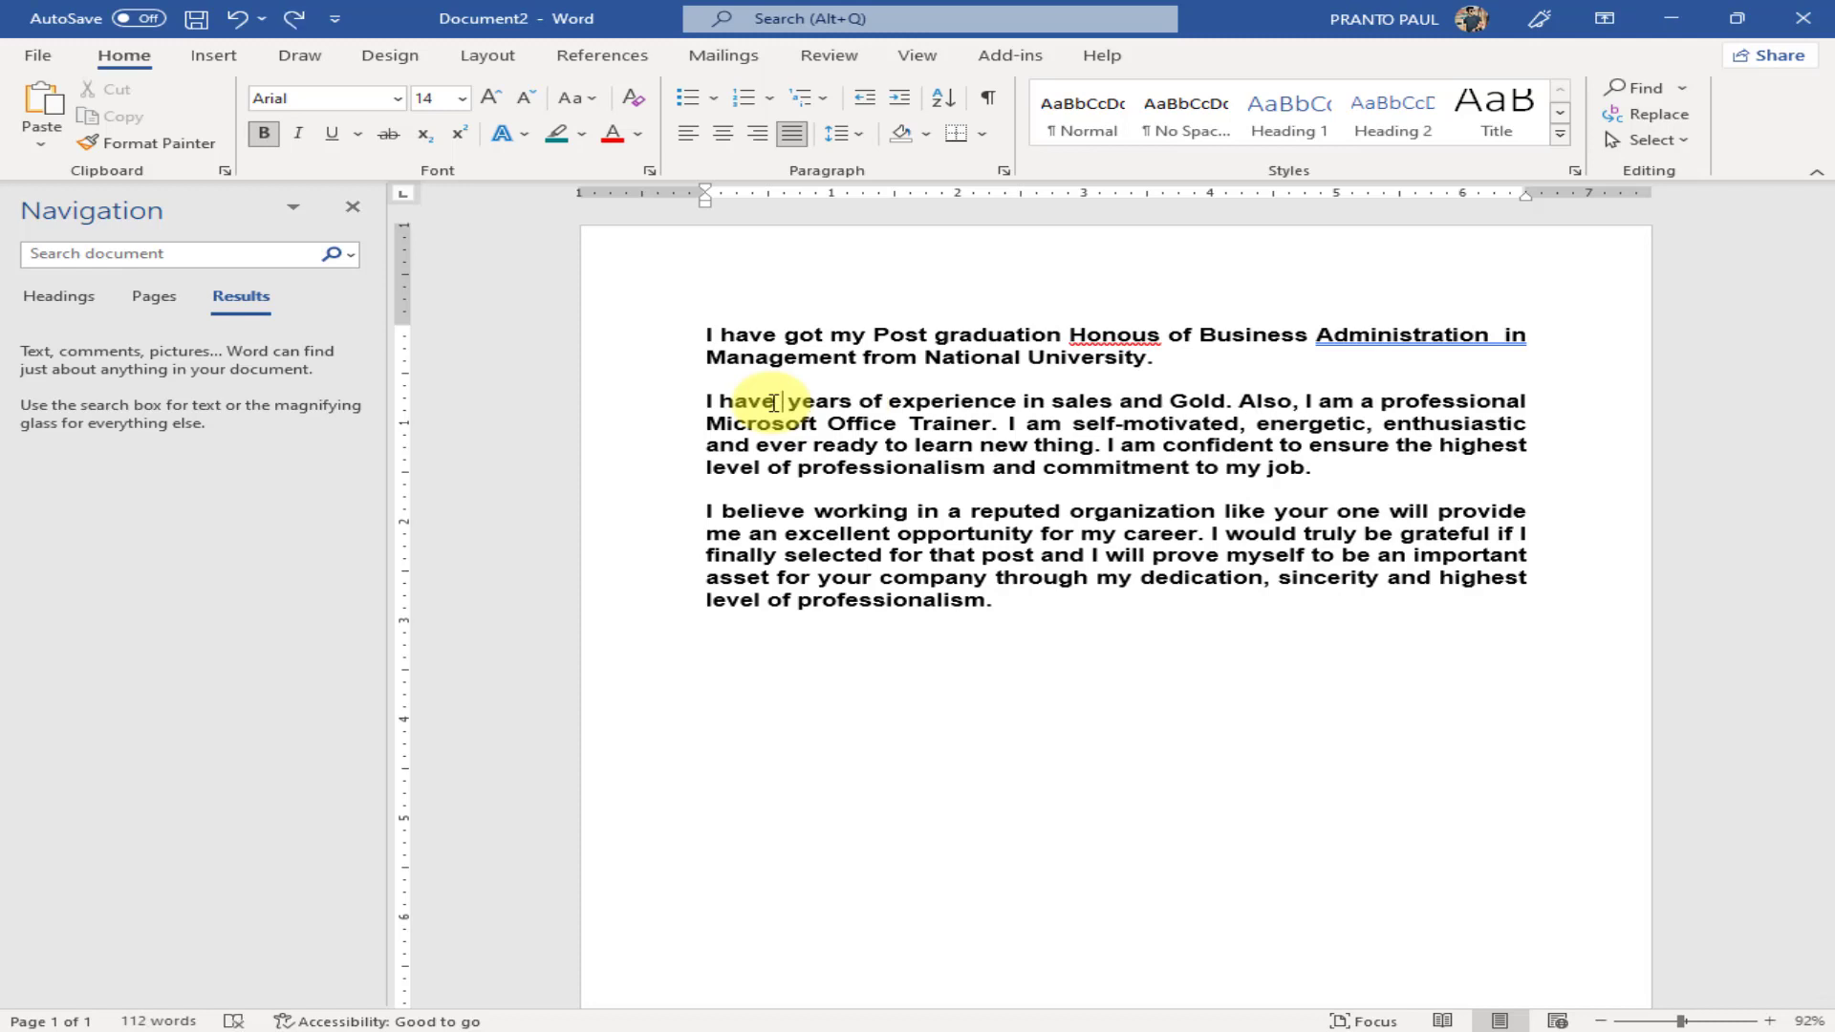
text(1)
Replace every "1" with "2" in all three paragraphs, and close the replace dialog and the Navigation pane
drag(1187, 660, 482, 319)
click(1661, 115)
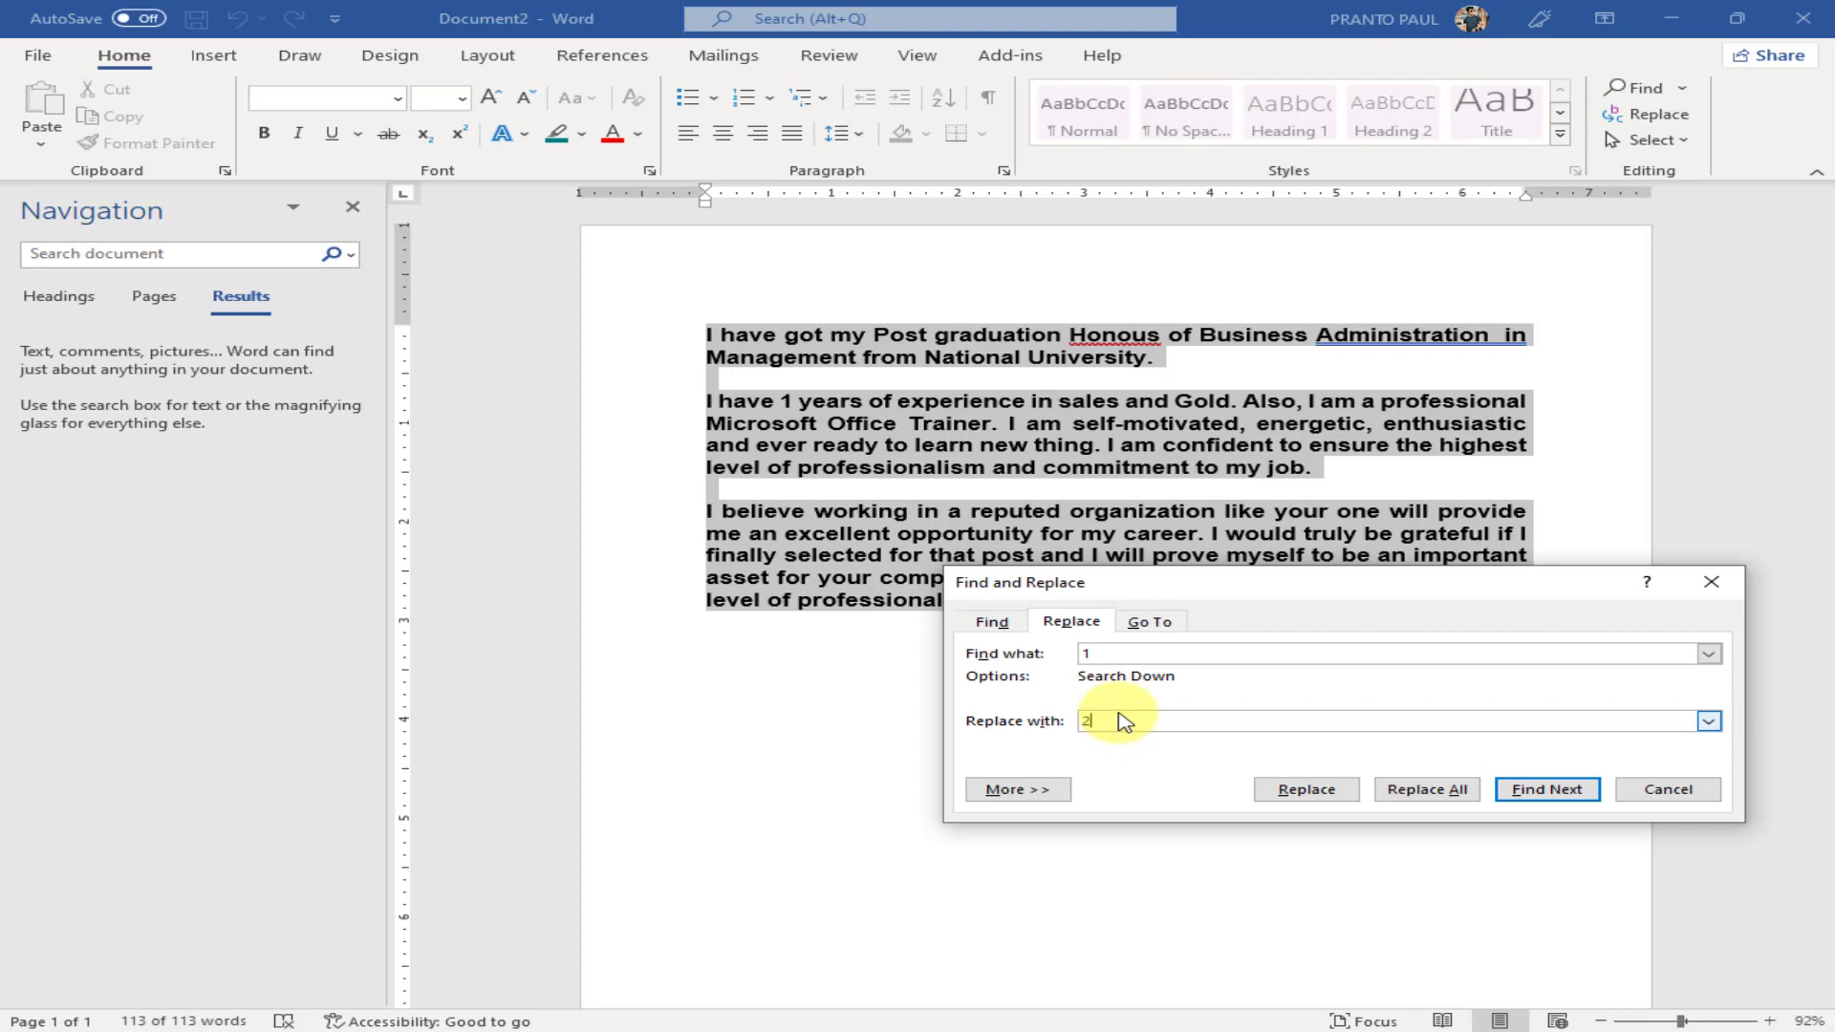
click(1427, 789)
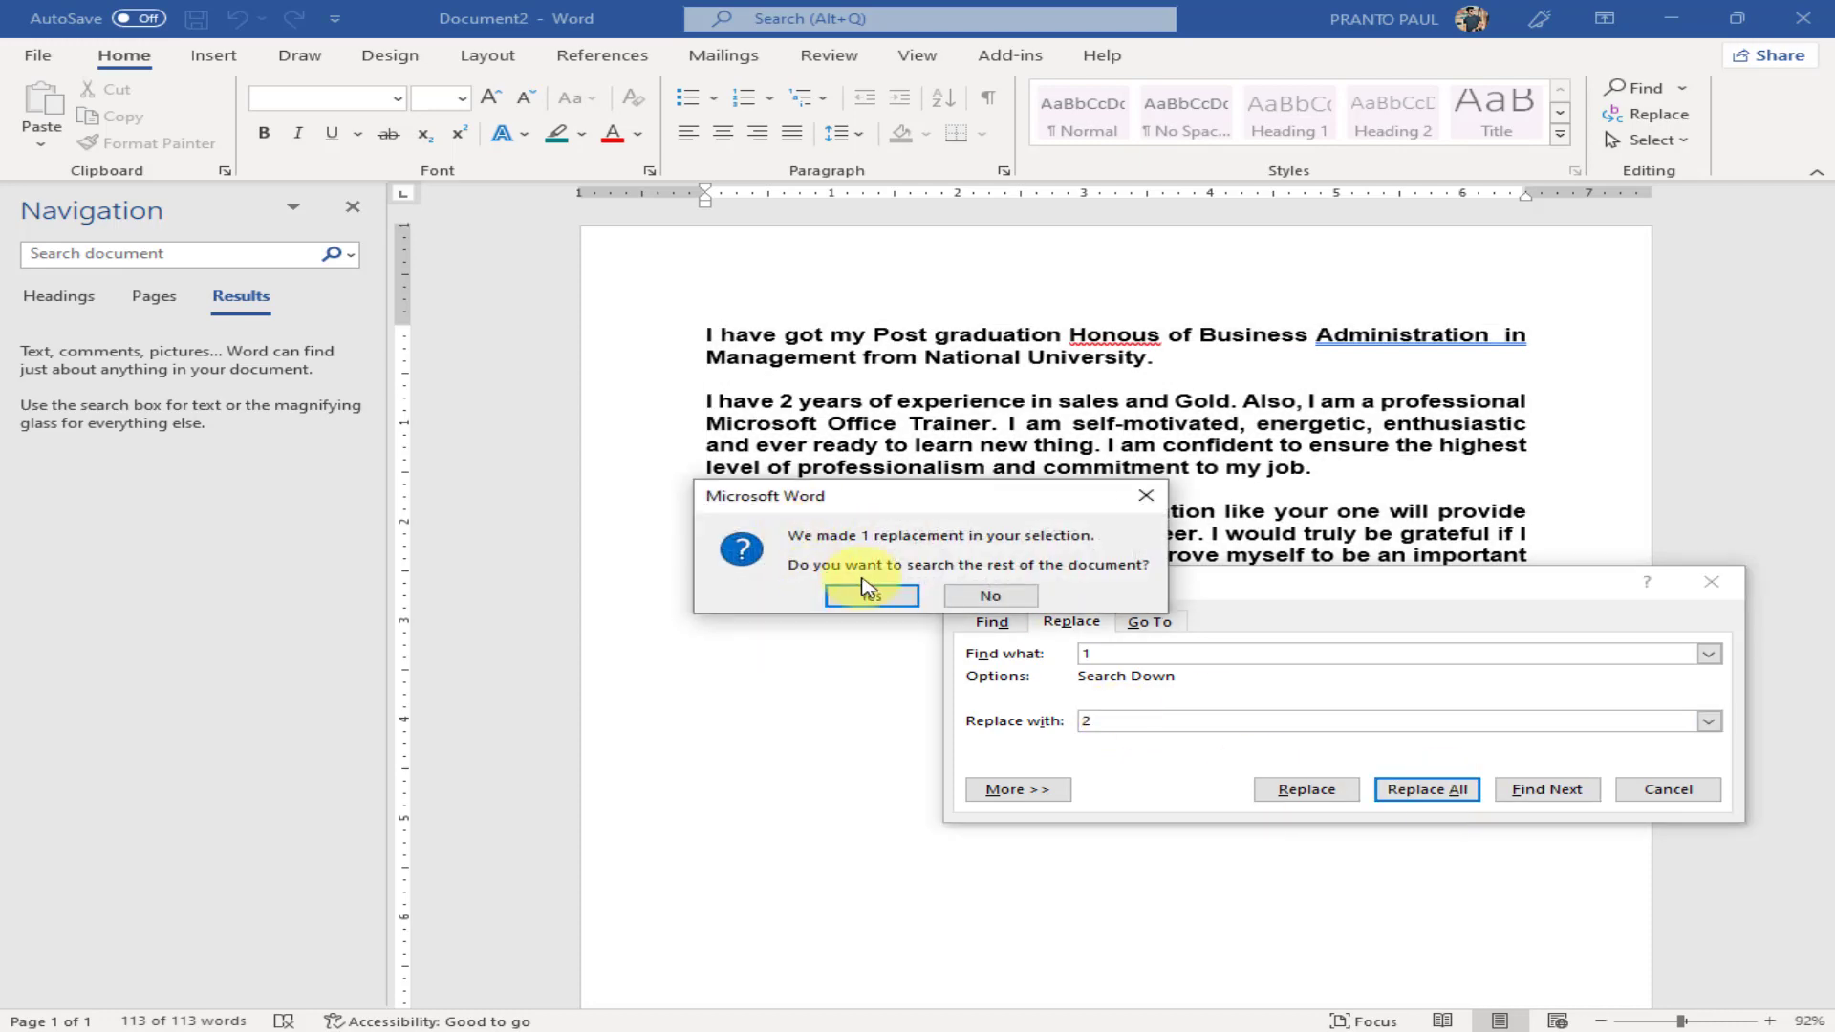
click(865, 588)
click(937, 590)
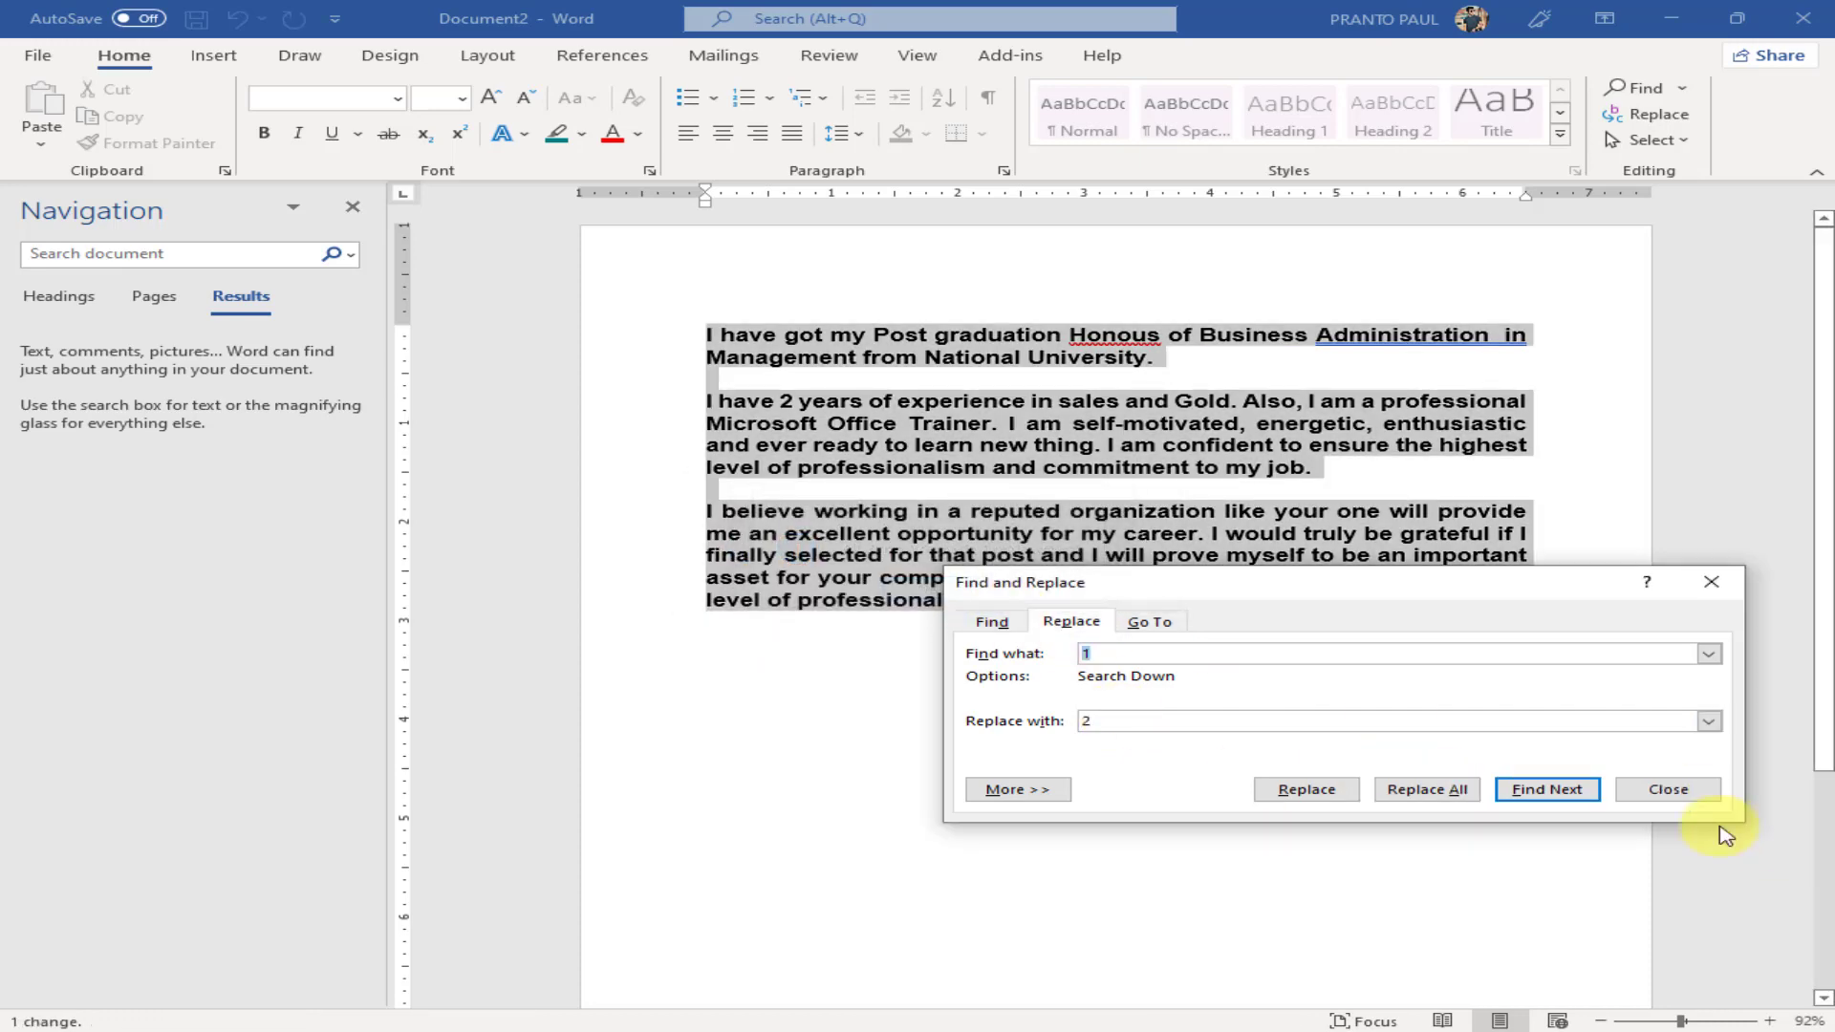
click(1668, 789)
click(1057, 680)
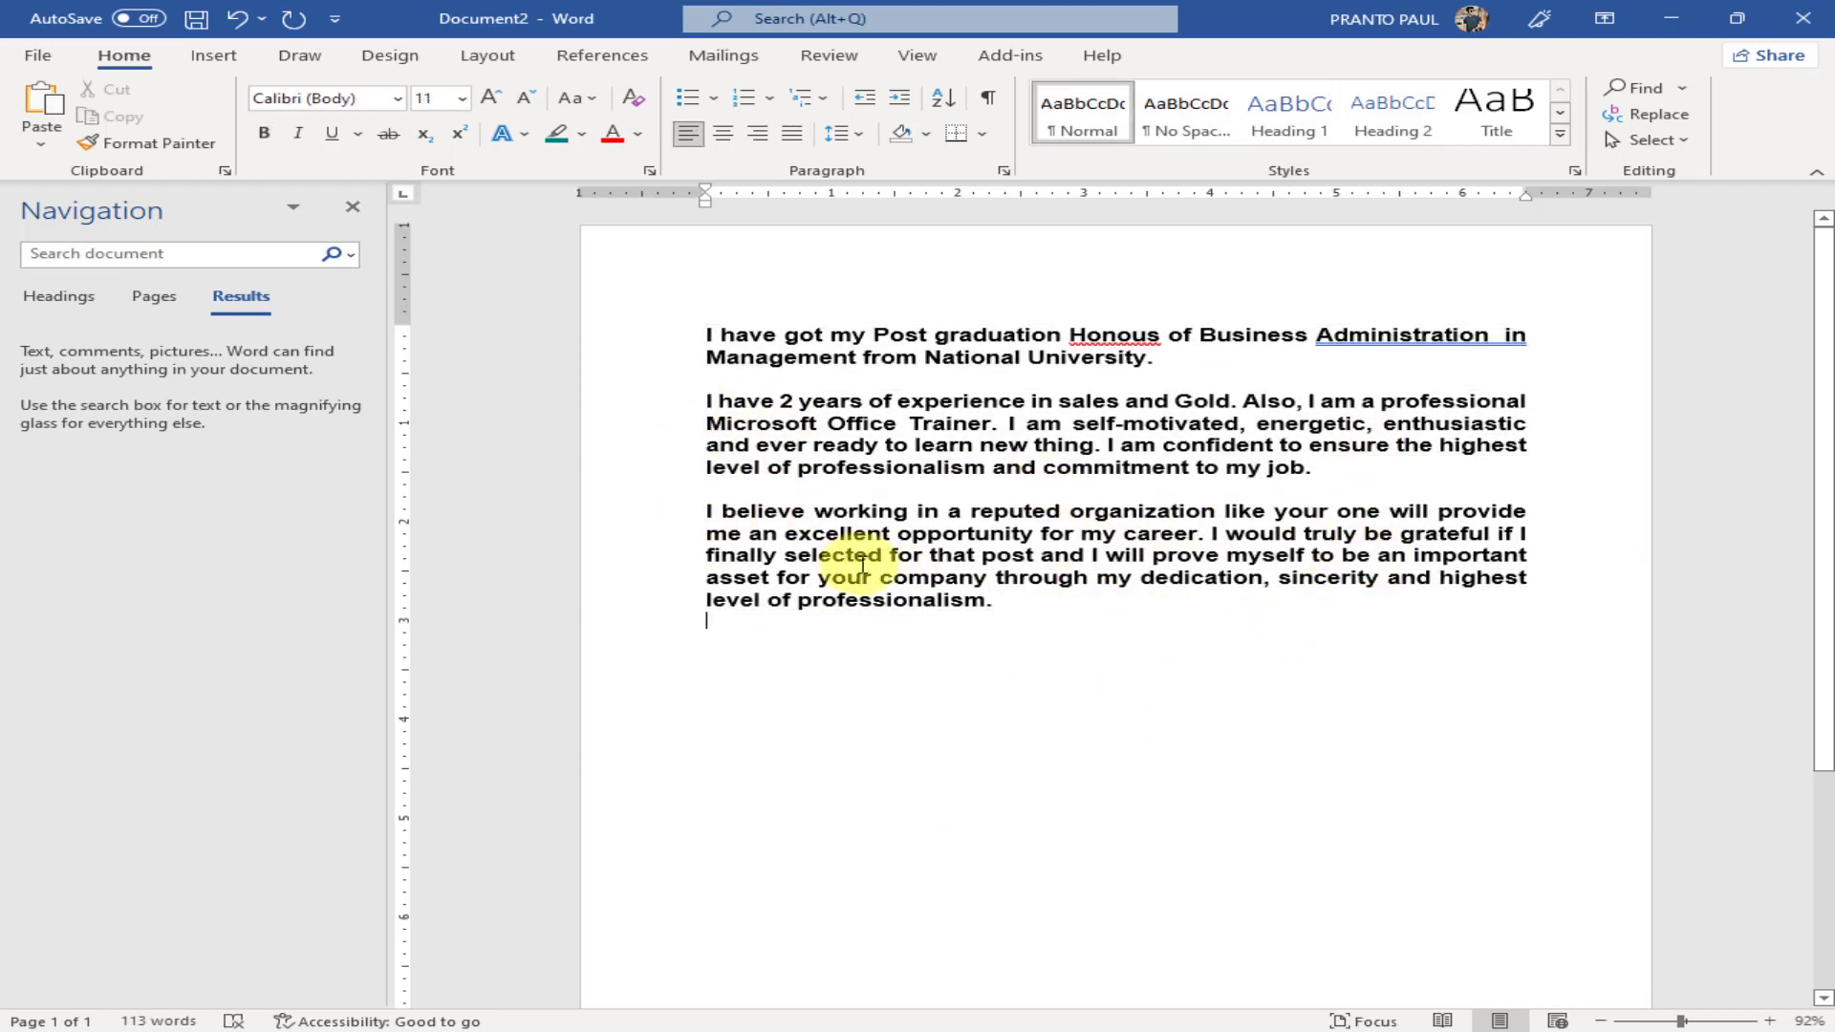
click(352, 206)
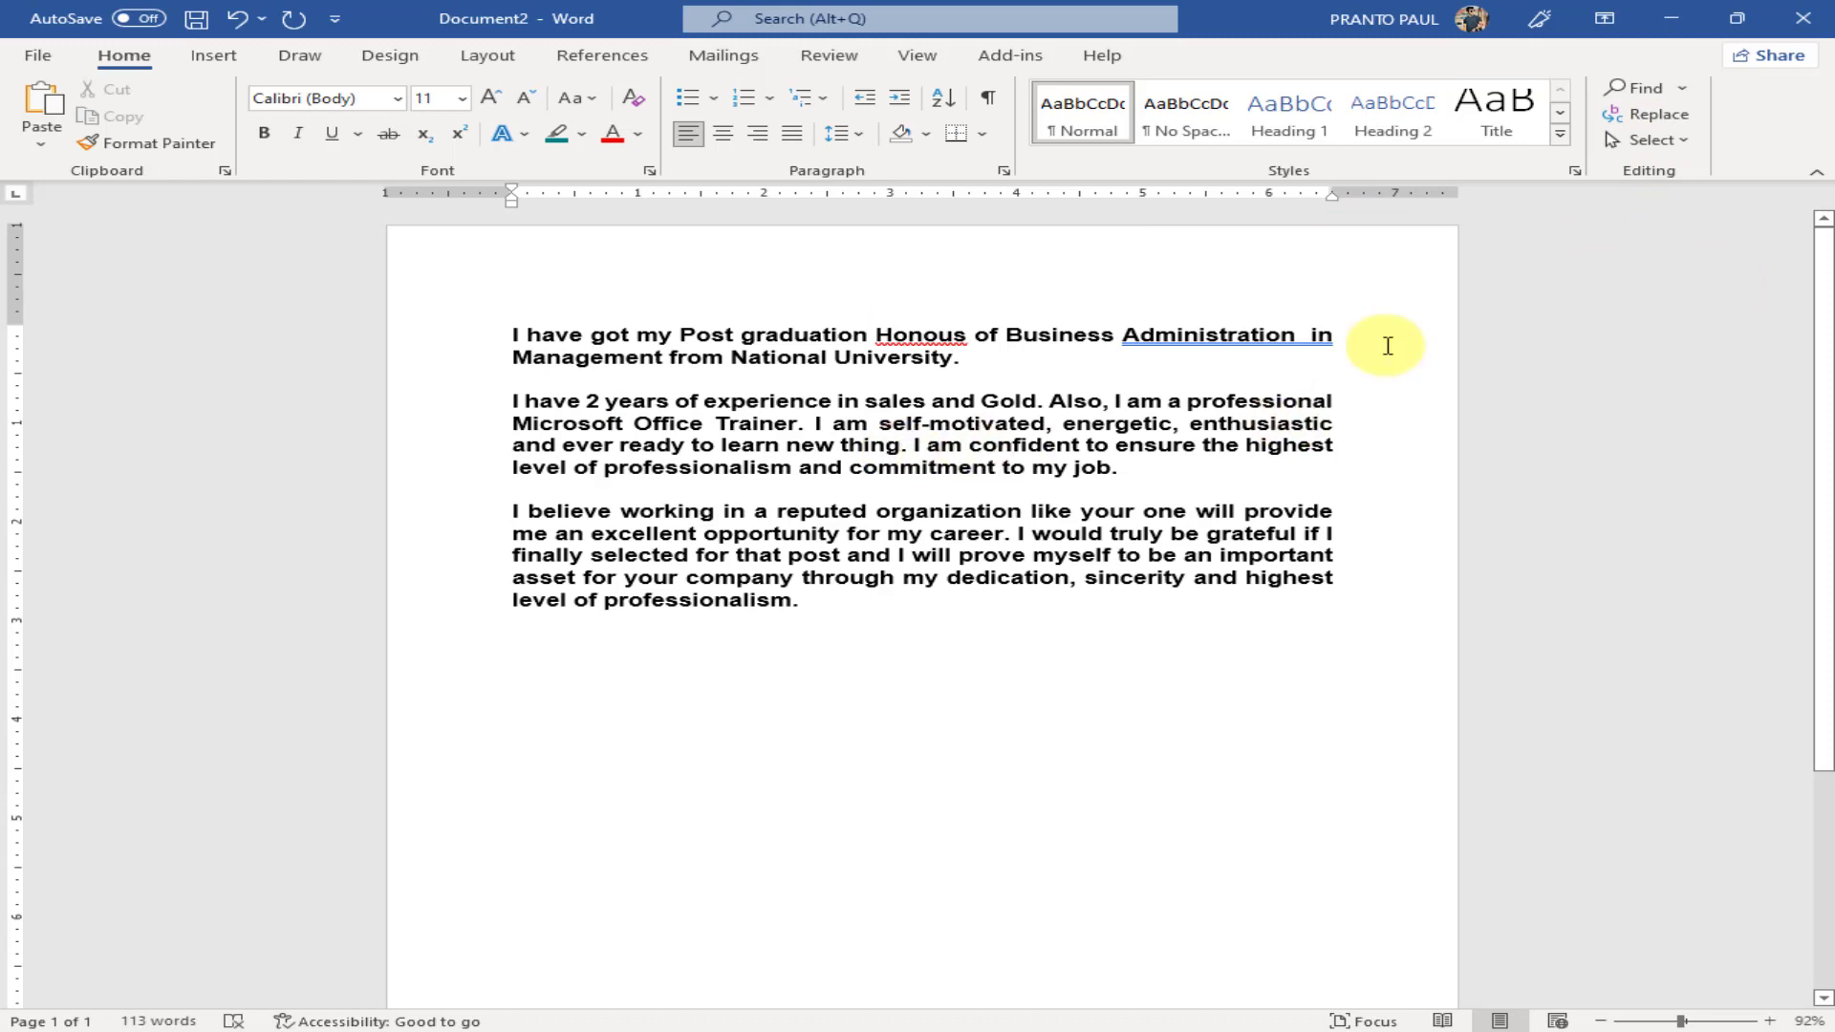
click(925, 133)
click(982, 142)
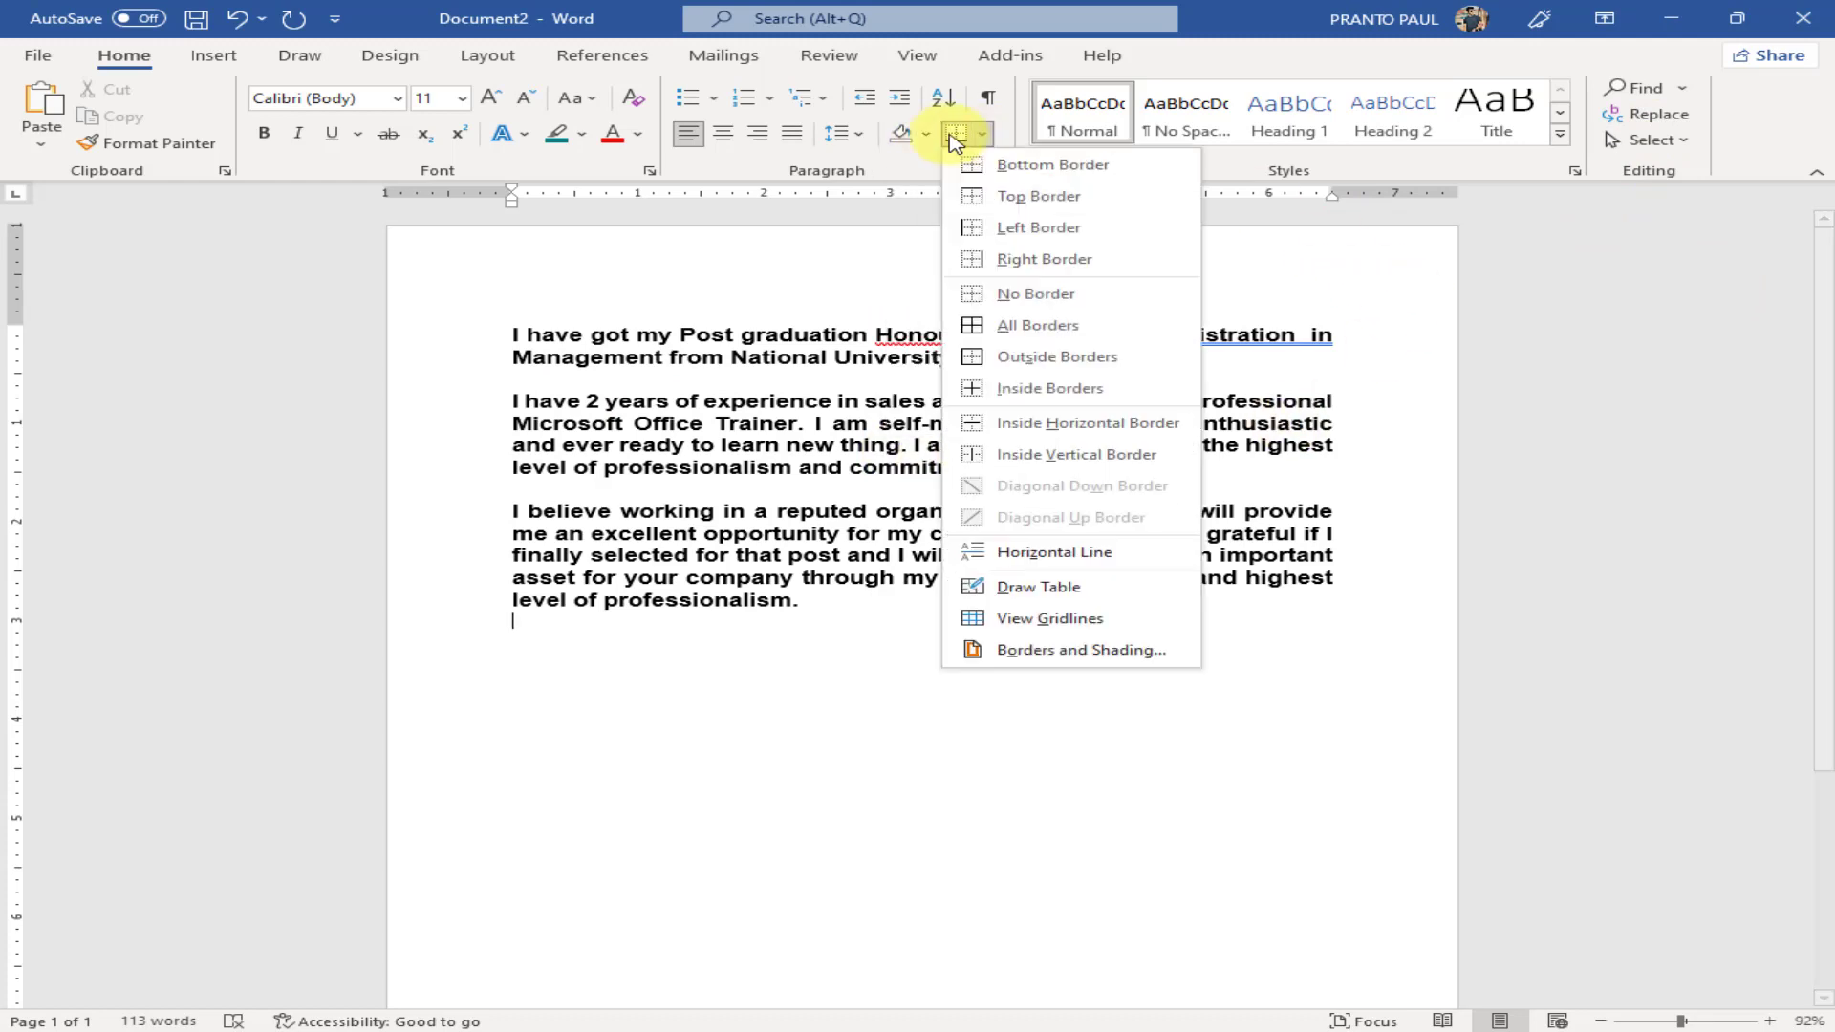
click(925, 134)
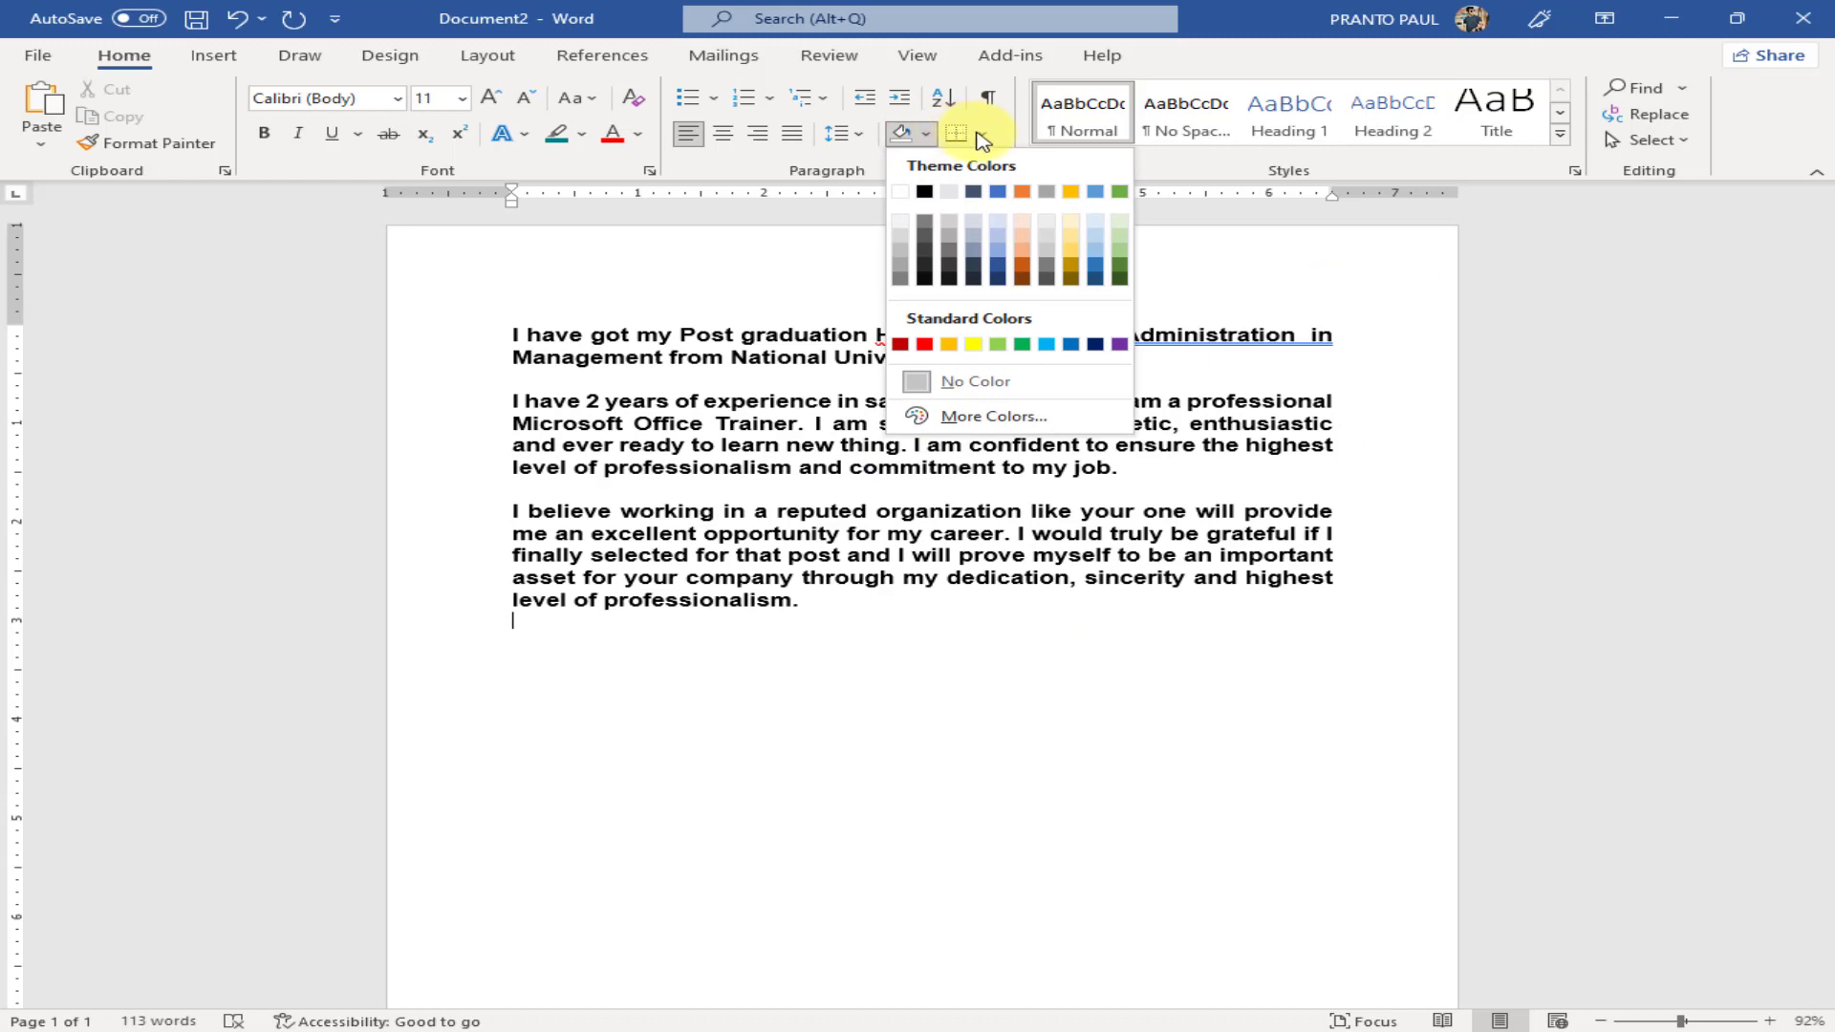
click(982, 140)
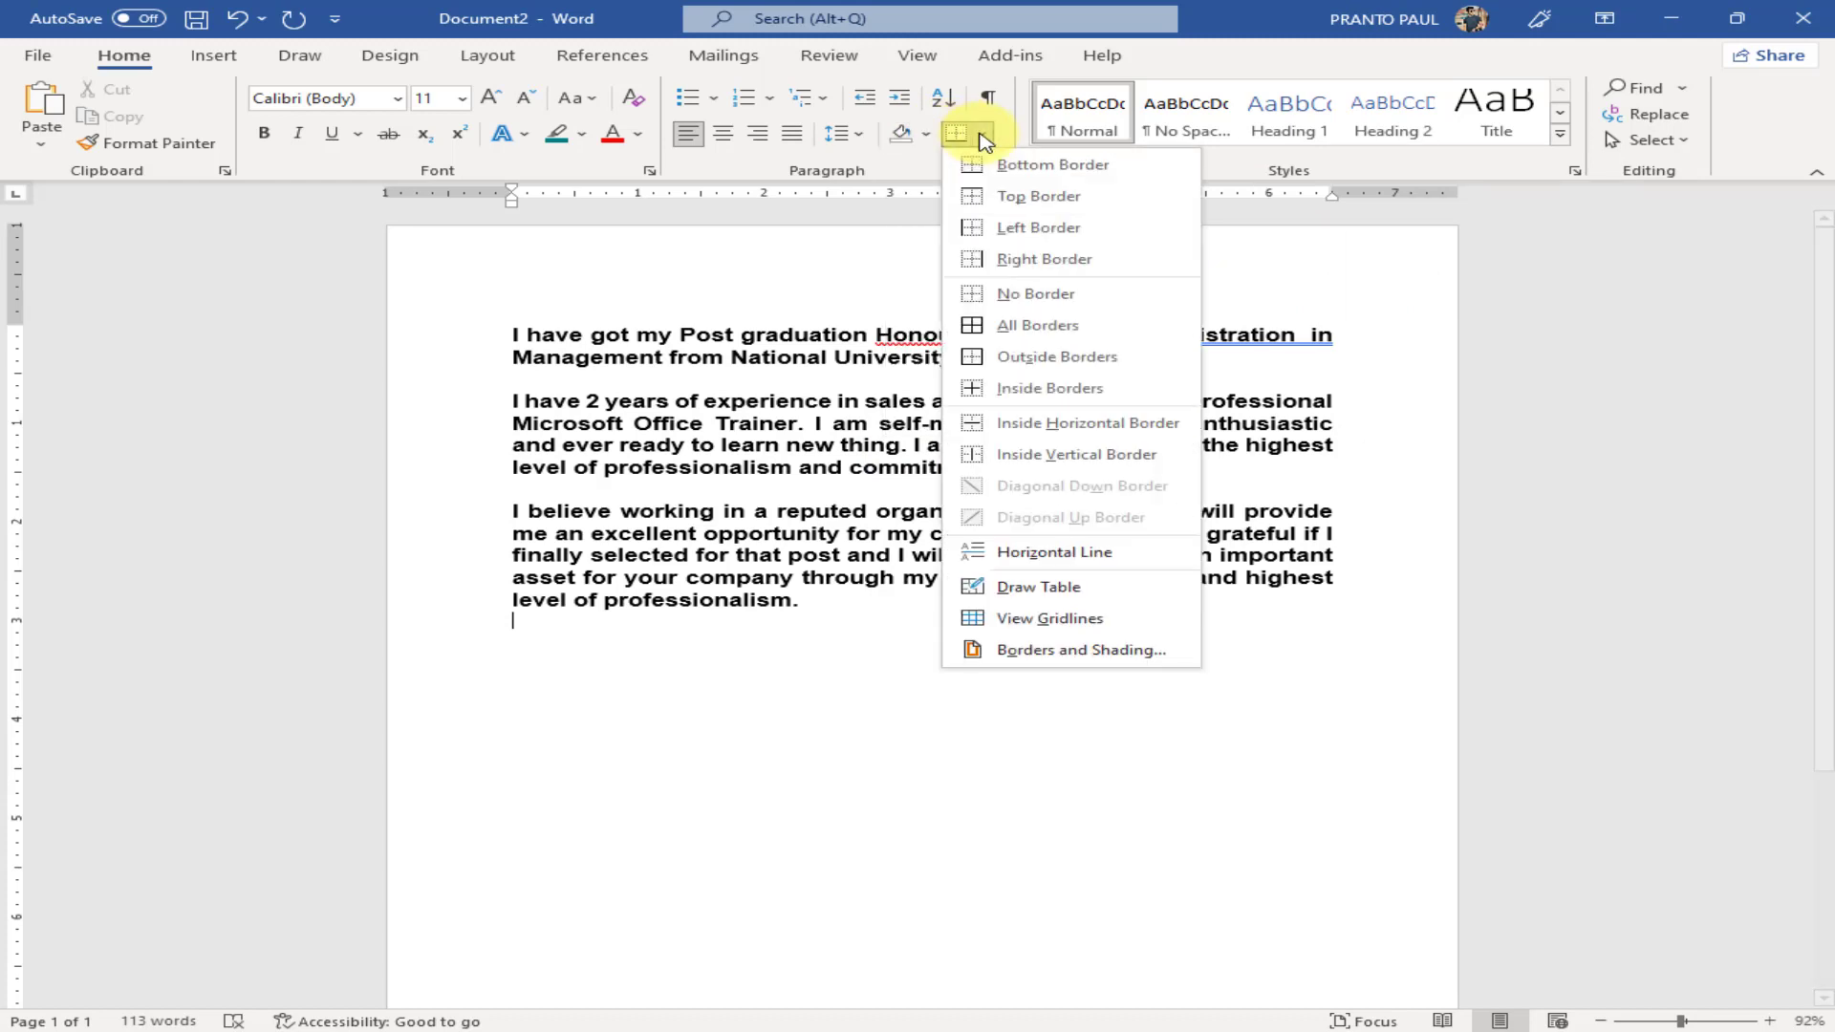
click(1316, 693)
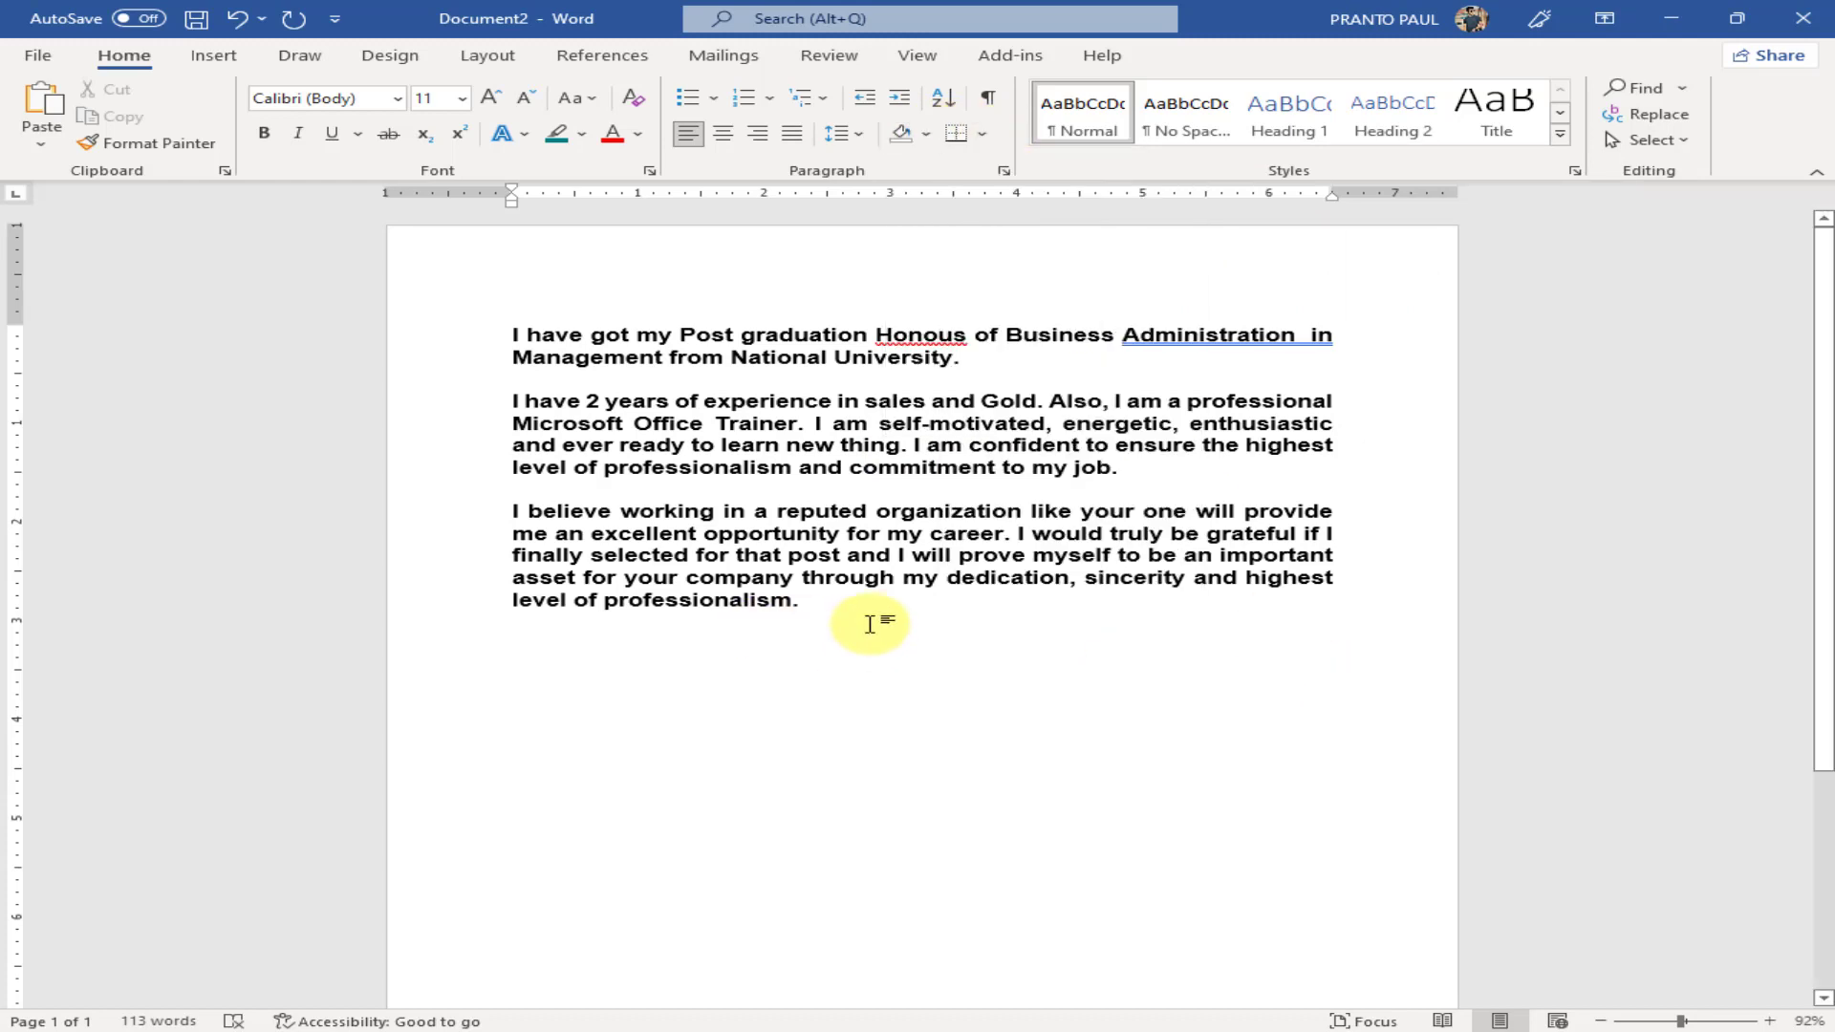